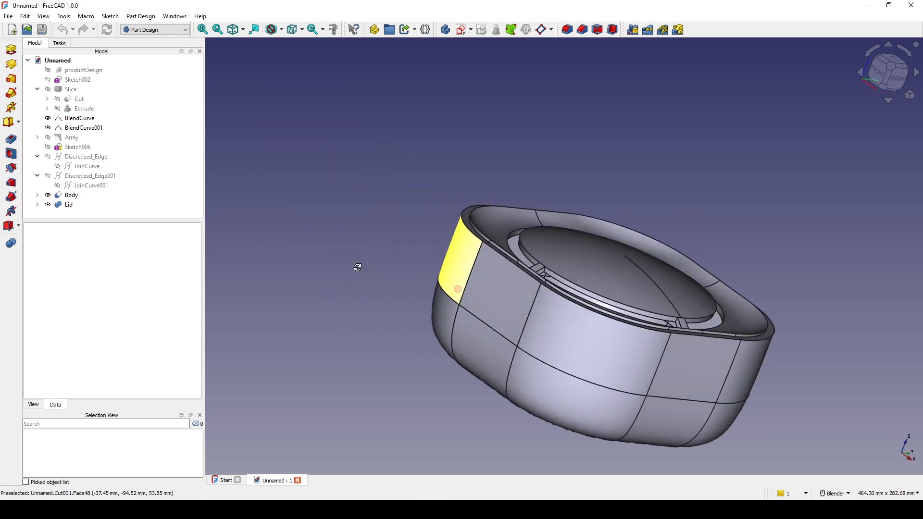
Examine the finished product model from several sides, toggling the visibility of its lid and outer body
middle_click_drag(641, 276, 383, 243, "shift")
scroll(413, 231, "up", 2)
middle_click_drag(566, 241, 450, 251, "shift")
left_click(450, 251)
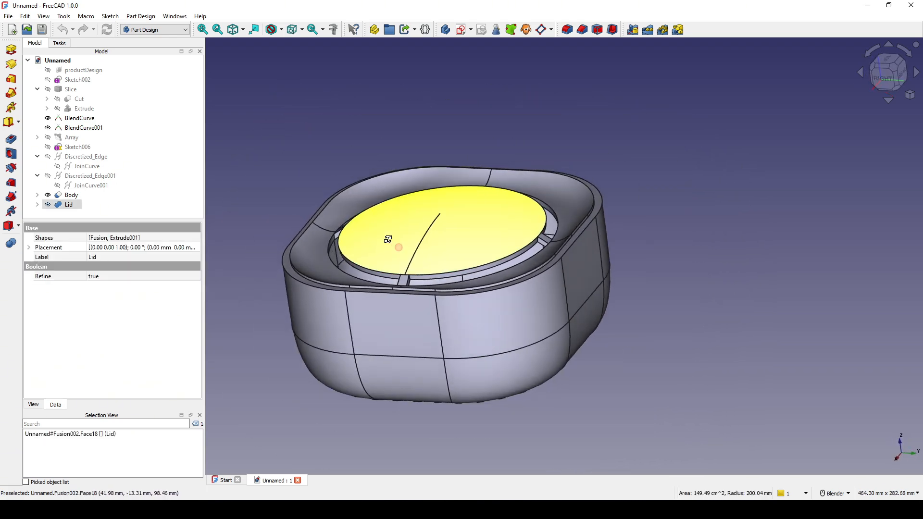
key("space")
middle_click_drag(610, 221, 560, 279)
key("space")
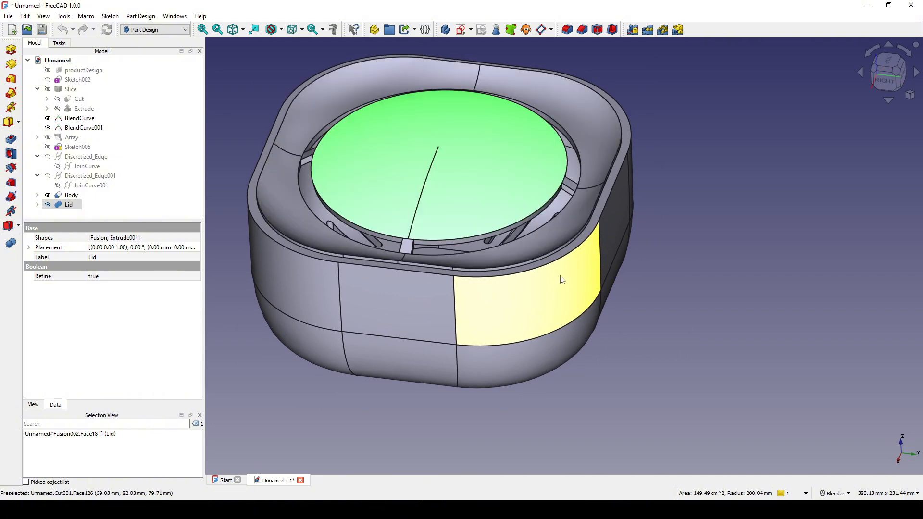
scroll(690, 274, "down", 2)
left_click(690, 273)
left_click(589, 367)
key("space")
middle_click_drag(589, 367, 572, 330)
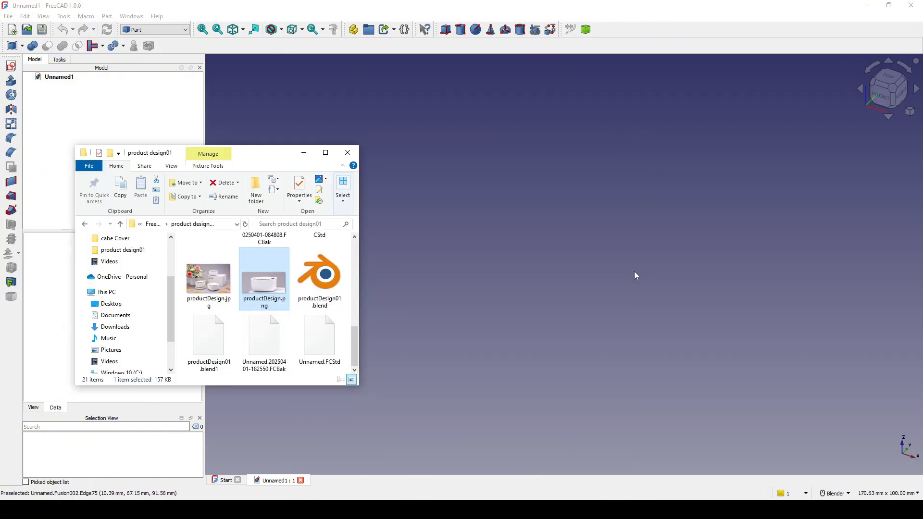
Import the reference image productDesign.png from the product design01 folder into the empty document
left_click_drag(280, 288, 473, 284)
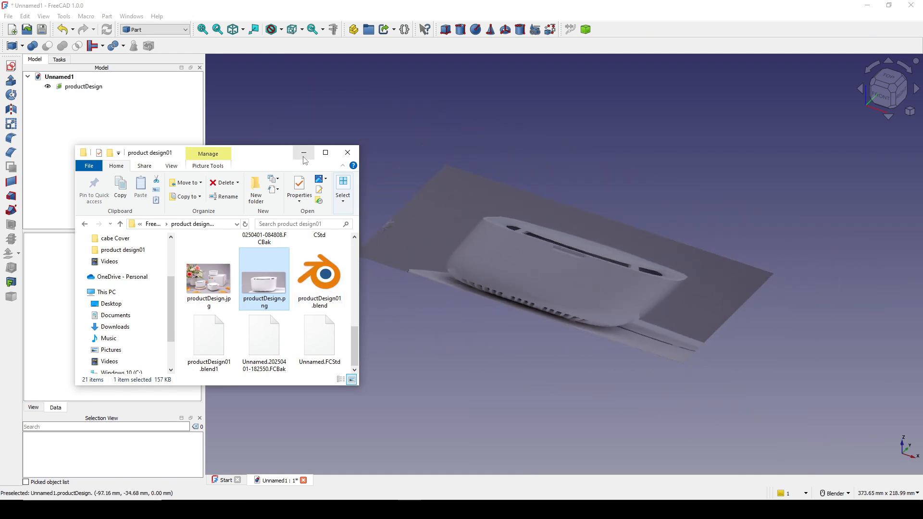
middle_click_drag(561, 251, 723, 172)
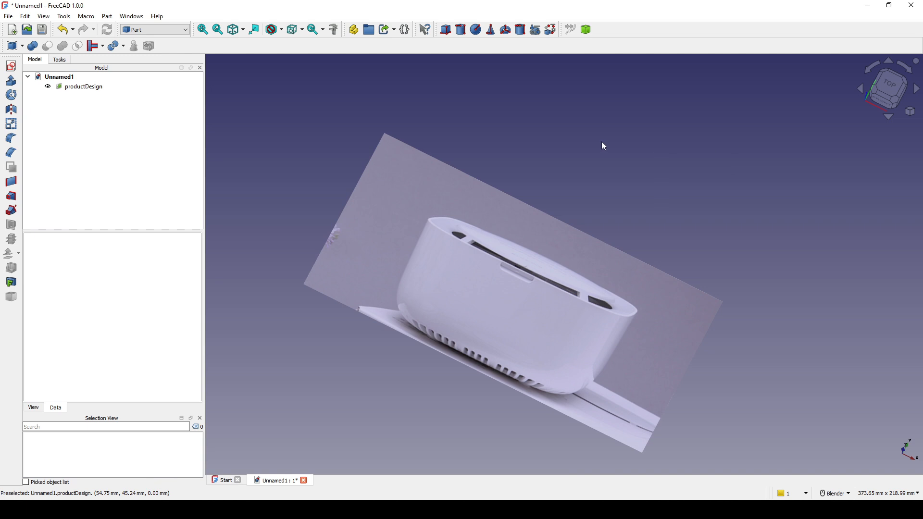
left_click(888, 87)
scroll(657, 268, "up", 2)
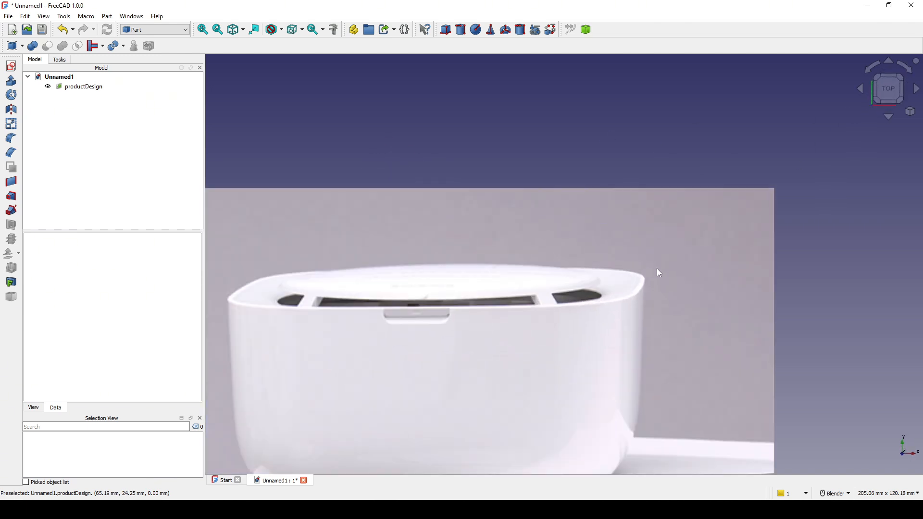
scroll(600, 259, "down", 2)
scroll(599, 259, "up", 1)
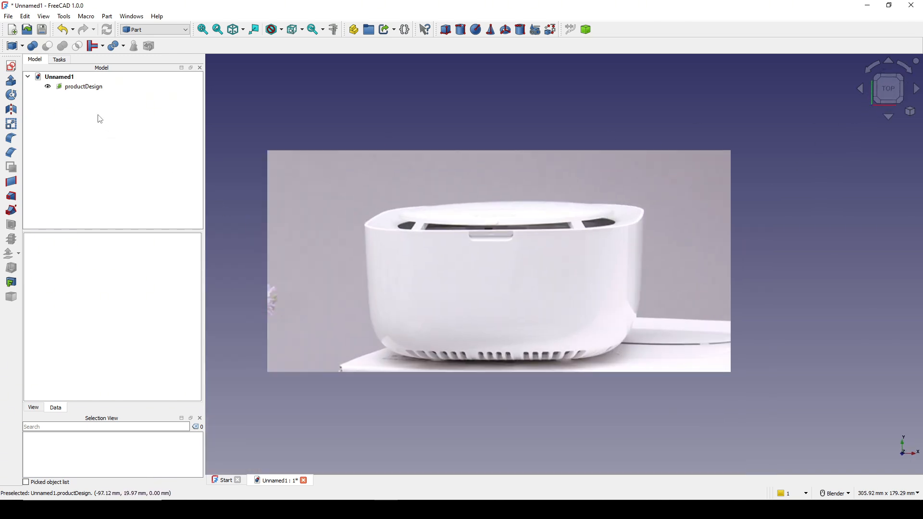
Calibrate the reference image by setting the vertical distance from the product's base to its lid to 100 mm
double_click(94, 89)
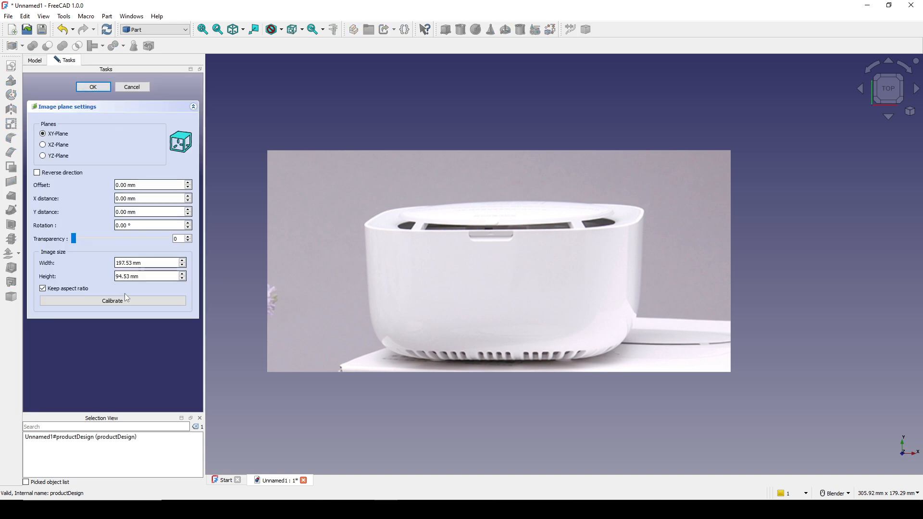
left_click(136, 302)
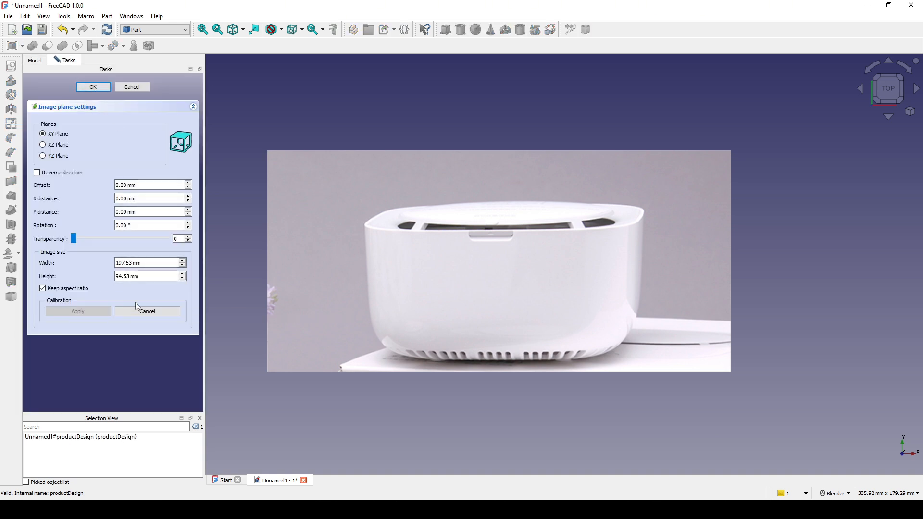
scroll(504, 360, "up", 2)
scroll(500, 360, "down", 1)
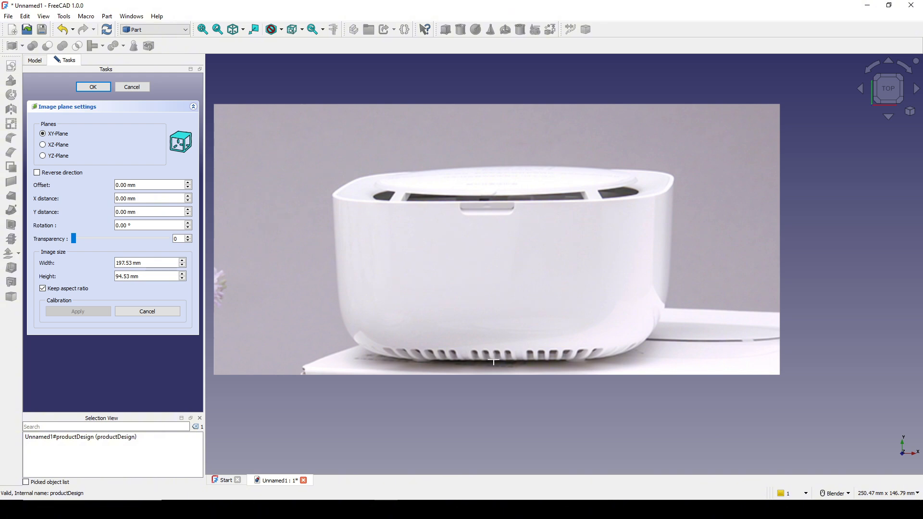
left_click(494, 360)
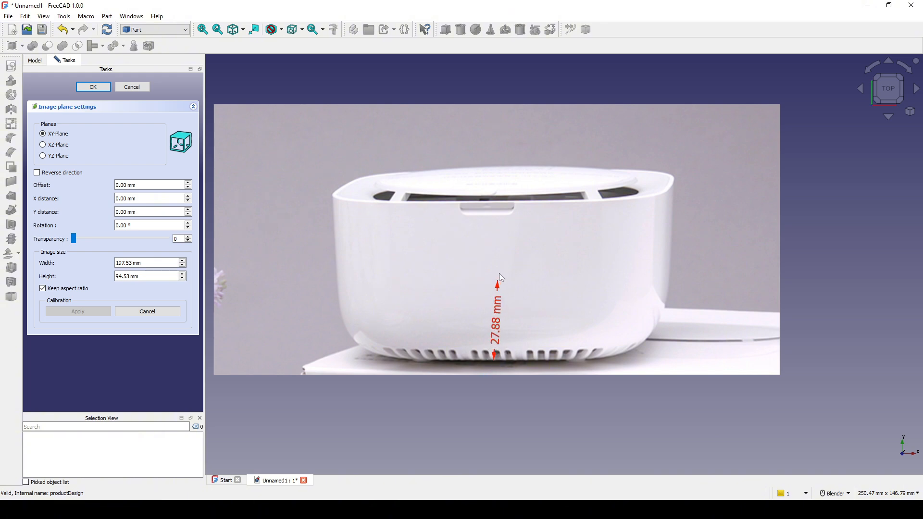
left_click(491, 190)
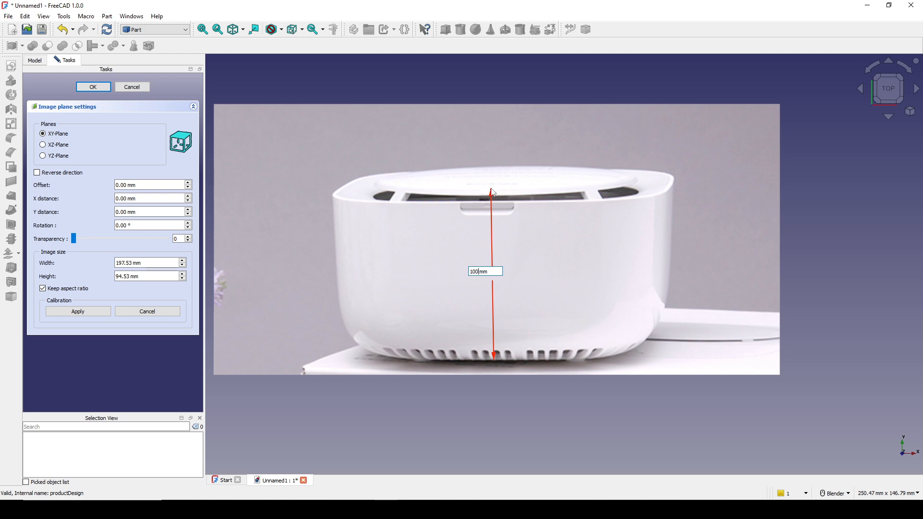
key("Return")
scroll(491, 190, "down", 3)
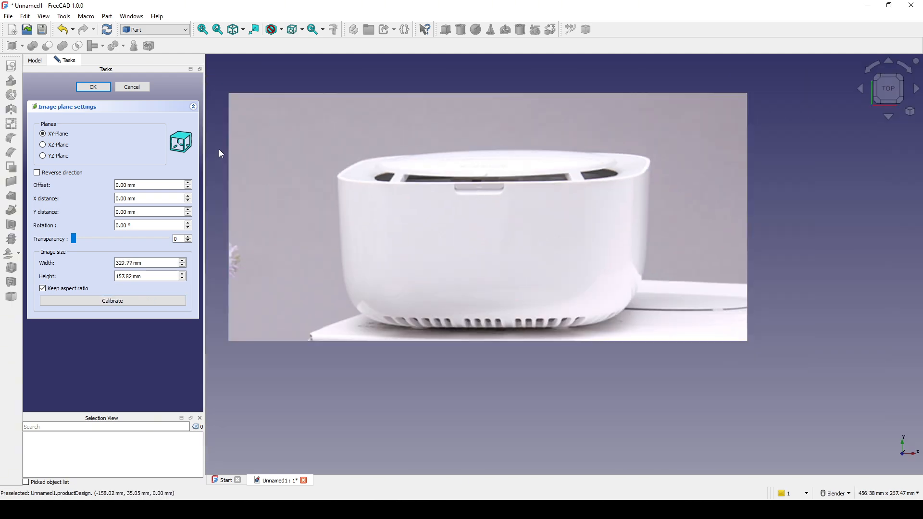
left_click(93, 87)
Show the axis cross at the document's origin
scroll(451, 351, "down", 3)
middle_click_drag(452, 350, 427, 278)
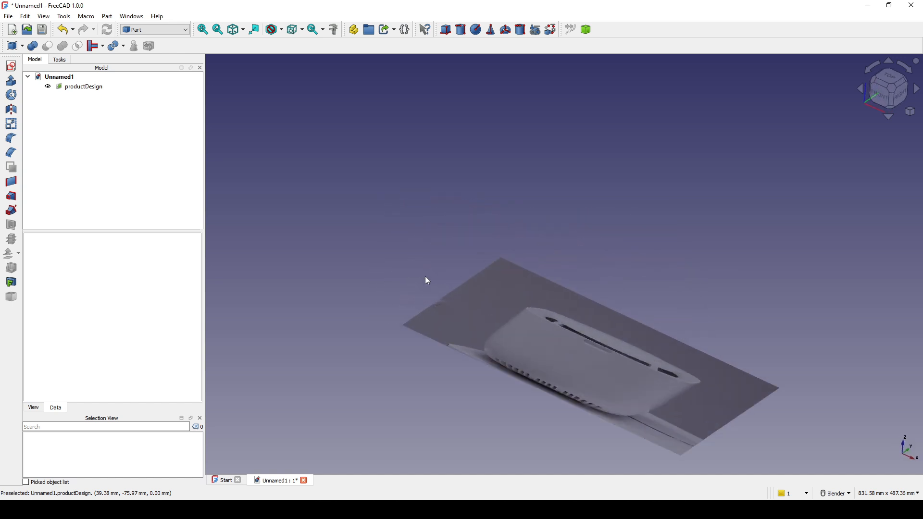
scroll(590, 211, "up", 2)
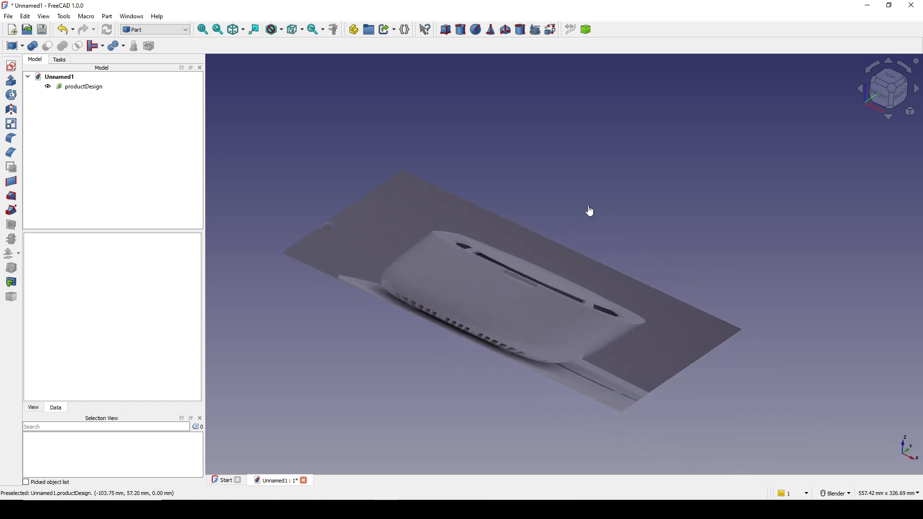
left_click(43, 15)
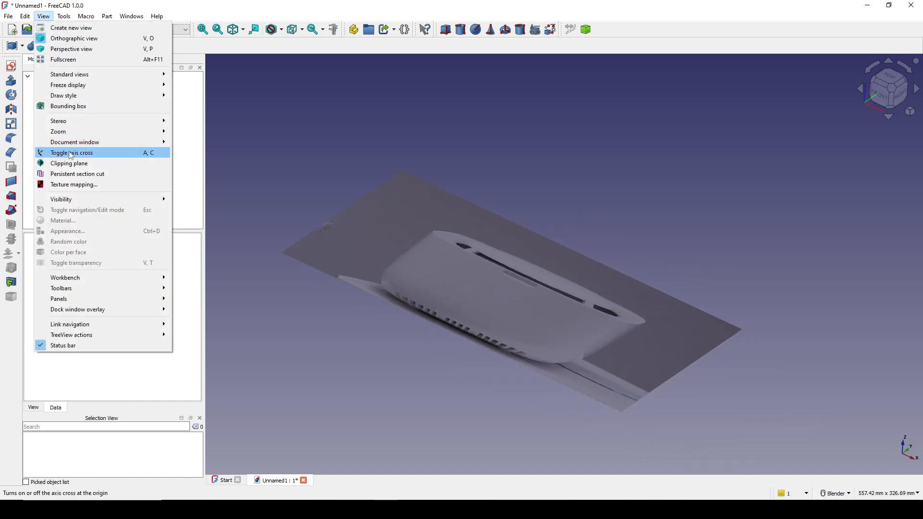
left_click(112, 155)
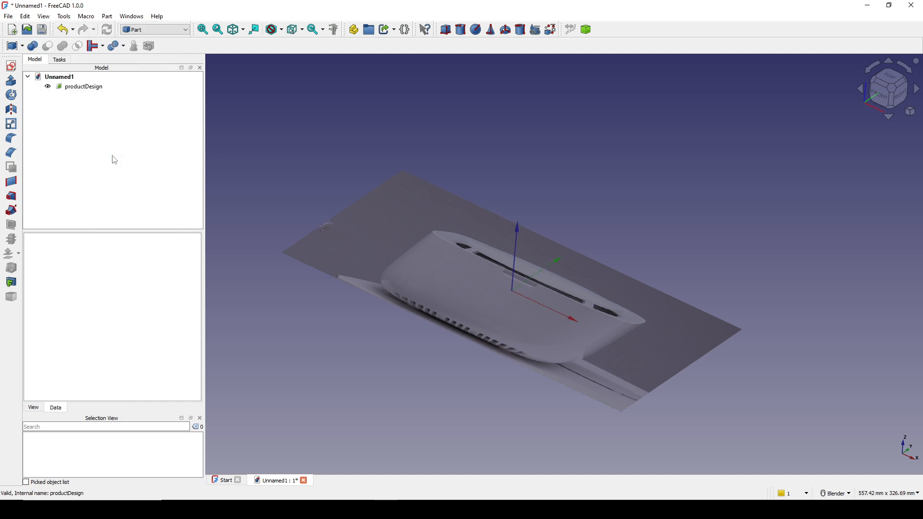
Rotate the reference image 90° about the X axis to stand upright and move it 189 mm back from the origin
left_click(95, 87)
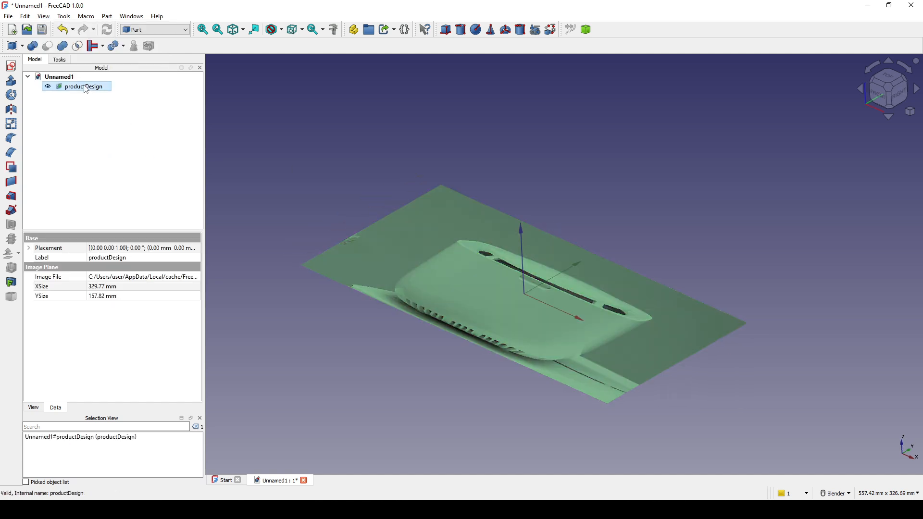
right_click(86, 87)
left_click(132, 102)
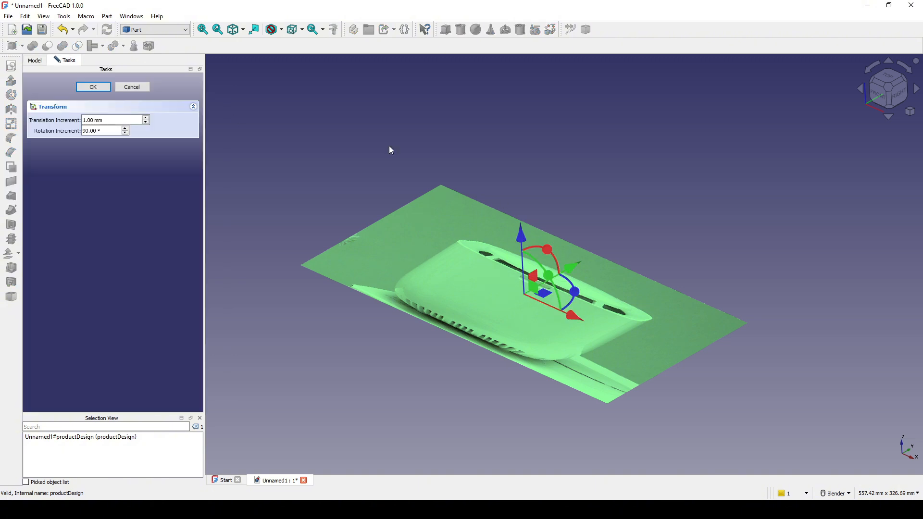
scroll(535, 252, "up", 4)
middle_click_drag(553, 223, 558, 201, "shift")
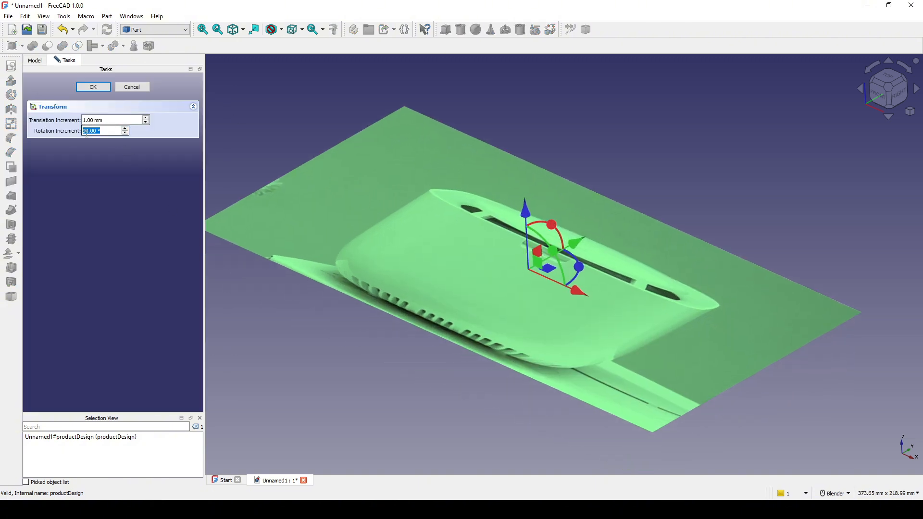
left_click(556, 230)
left_click_drag(556, 229, 508, 224)
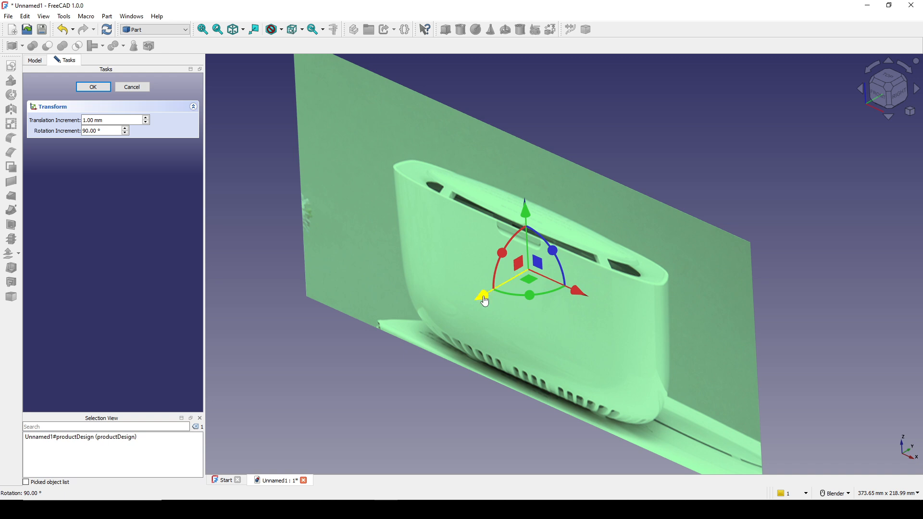
left_click_drag(484, 299, 759, 208)
scroll(758, 207, "down", 4)
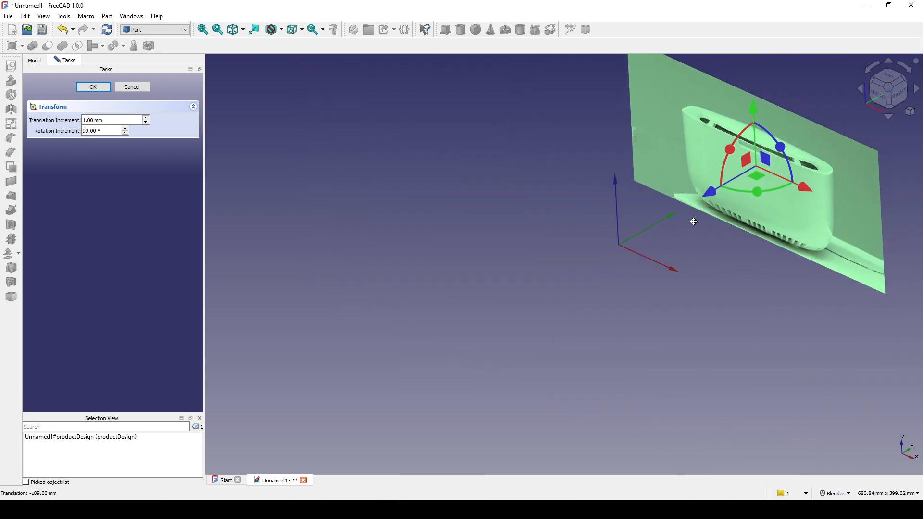
Raise the reference image until the product's base sits at the origin, and shift it 2 mm along X to centre it
left_click(883, 102)
scroll(517, 275, "up", 3)
middle_click_drag(517, 275, 541, 230, "shift")
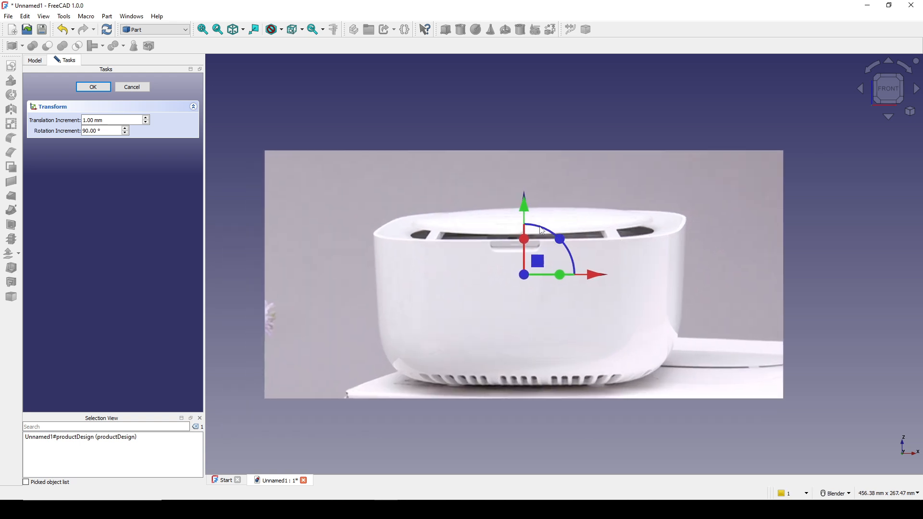
left_click_drag(525, 211, 534, 105)
scroll(535, 106, "up", 1)
left_click_drag(592, 201, 591, 205)
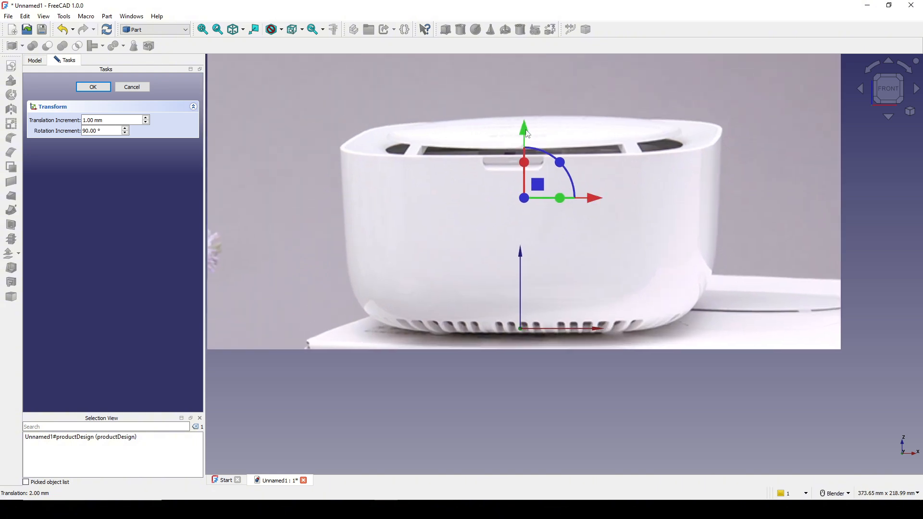
left_click_drag(527, 134, 526, 129)
middle_click_drag(634, 160, 628, 236, "shift")
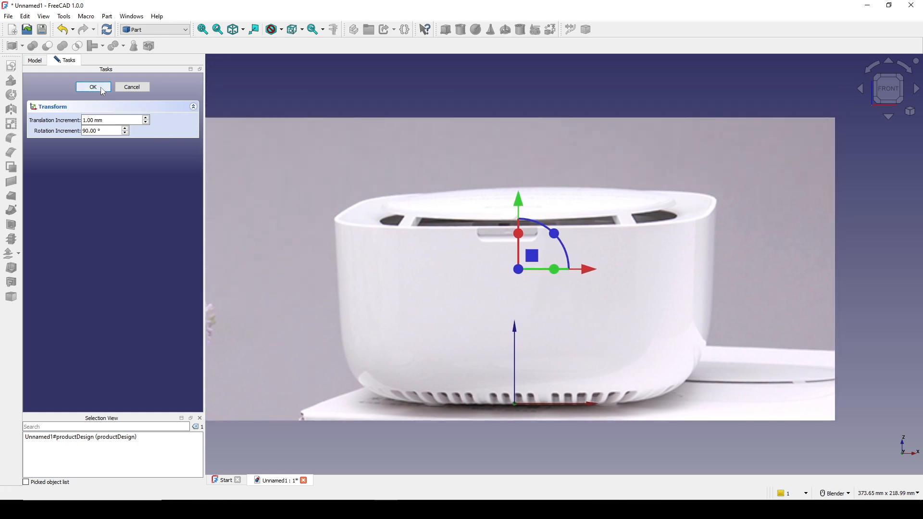
left_click(93, 86)
Start a screen capture around the front view of the product and trace both side profiles freehand in red
scroll(572, 238, "down", 3)
left_click(622, 243)
scroll(624, 238, "up", 3)
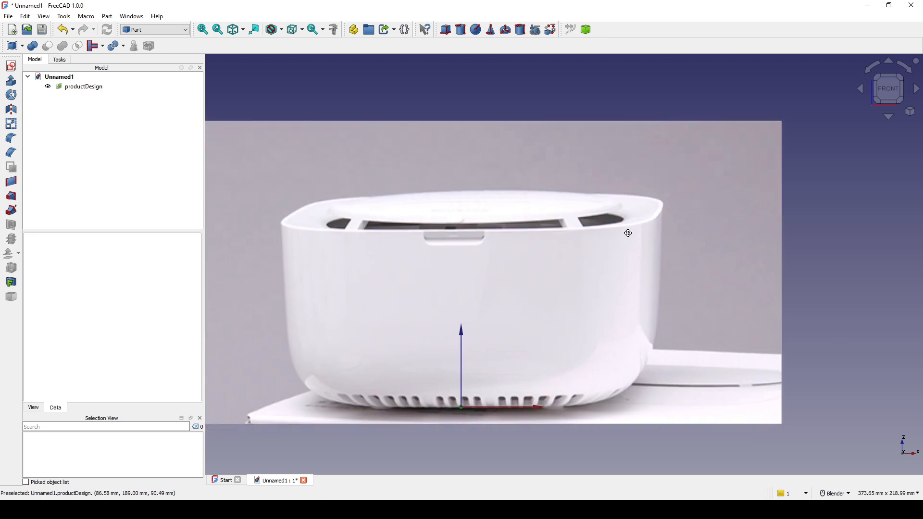
middle_click_drag(522, 249, 560, 240, "shift")
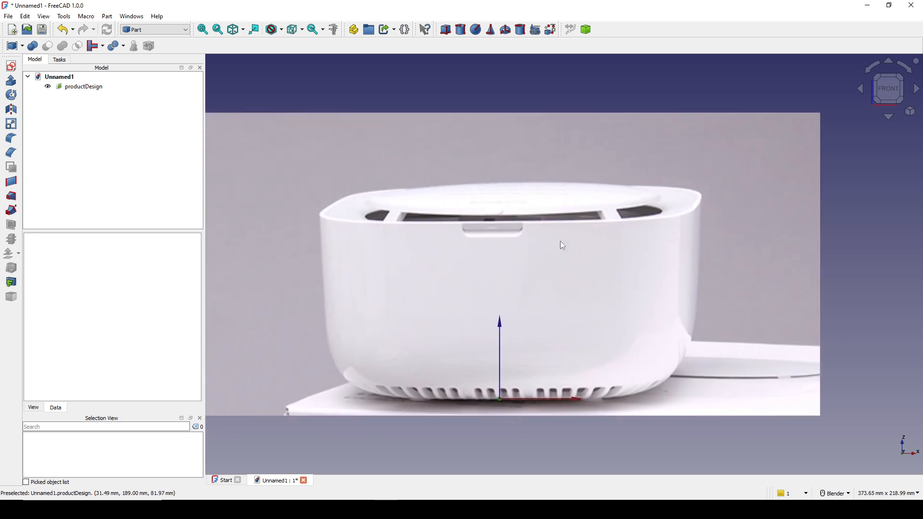
middle_click_drag(574, 272, 569, 247, "shift")
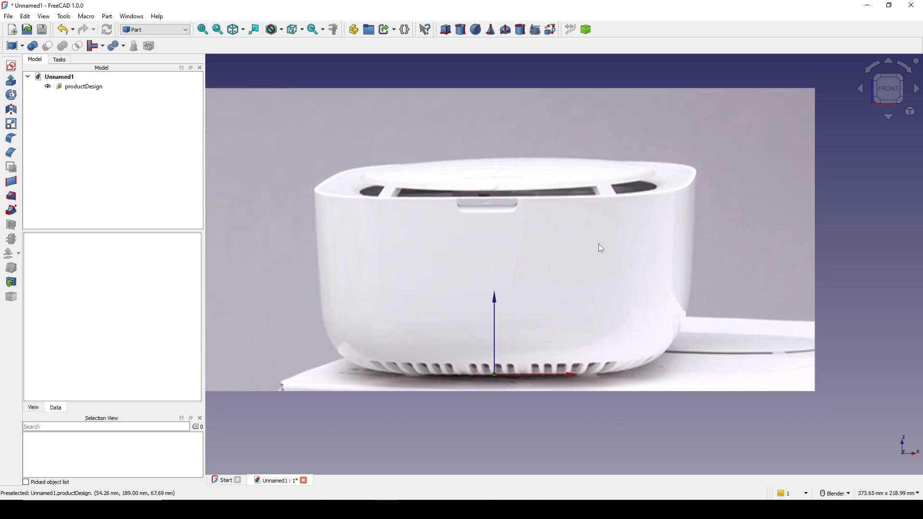
key("Print")
left_click_drag(237, 87, 787, 437)
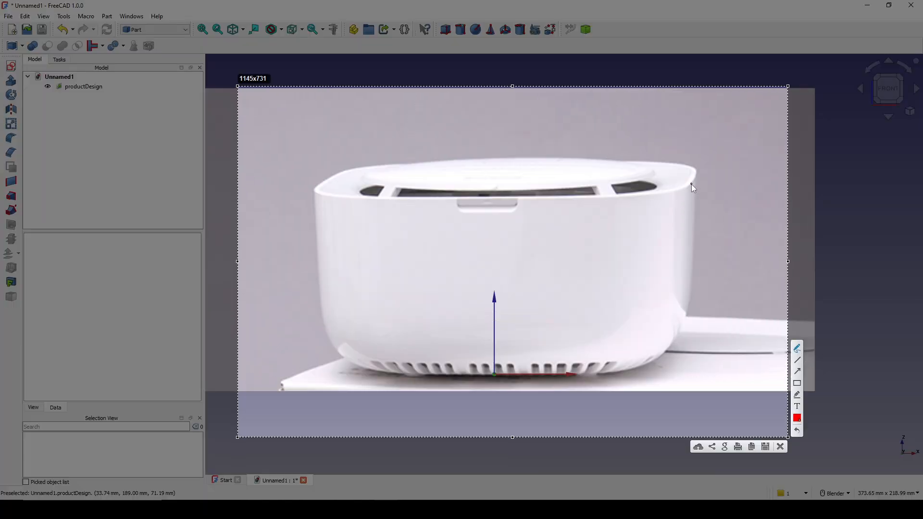
left_click_drag(691, 183, 690, 186)
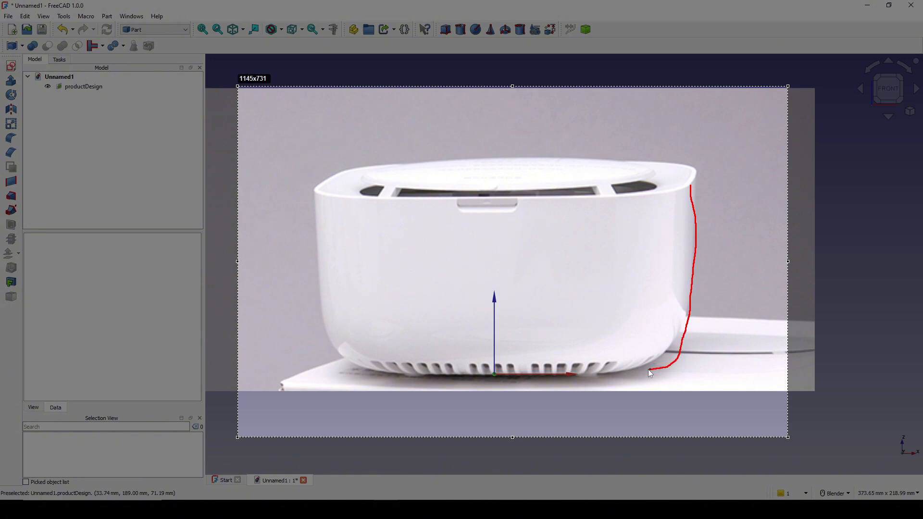
left_click_drag(648, 369, 613, 370)
left_click_drag(313, 192, 311, 222)
left_click_drag(391, 370, 392, 370)
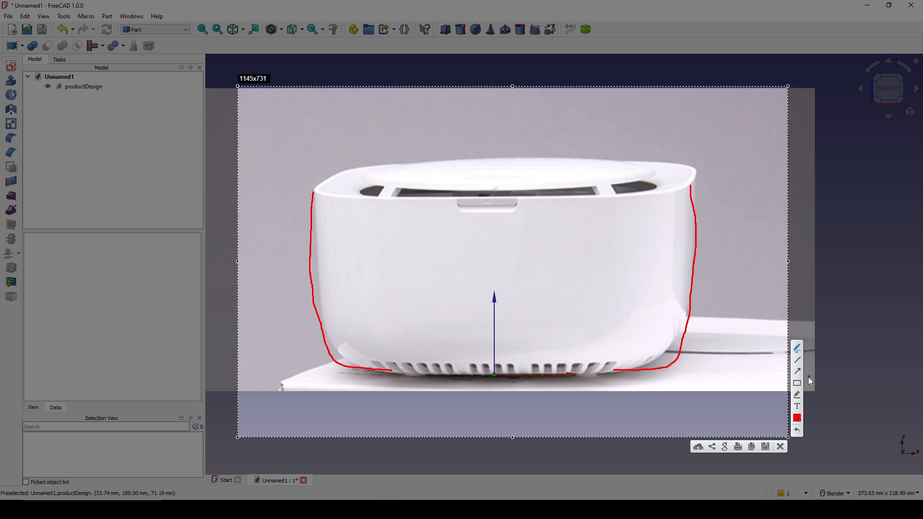
Mark the product's base with a red rectangle and hatch its front face with diagonal strokes, discarding the annotated capture
left_click_drag(394, 367, 613, 377)
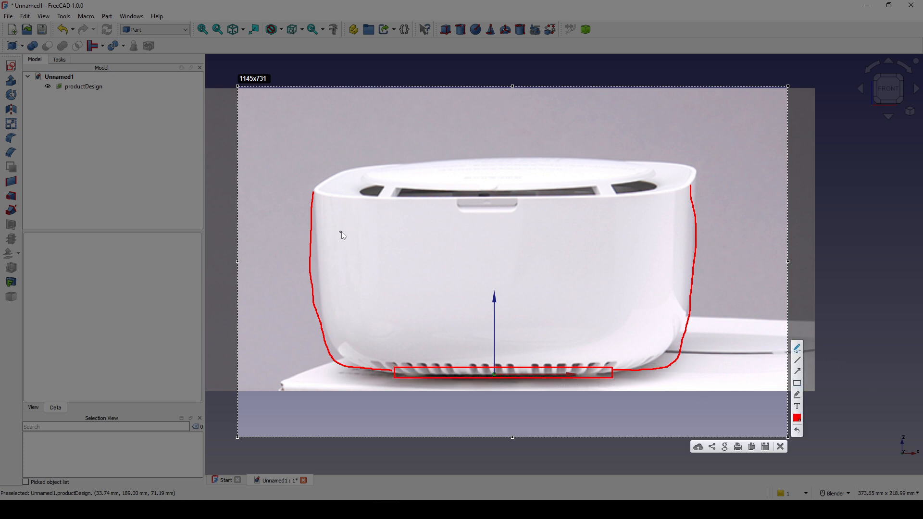
left_click_drag(431, 224, 388, 258)
left_click_drag(478, 237, 441, 281)
left_click_drag(527, 247, 483, 291)
left_click_drag(616, 255, 574, 301)
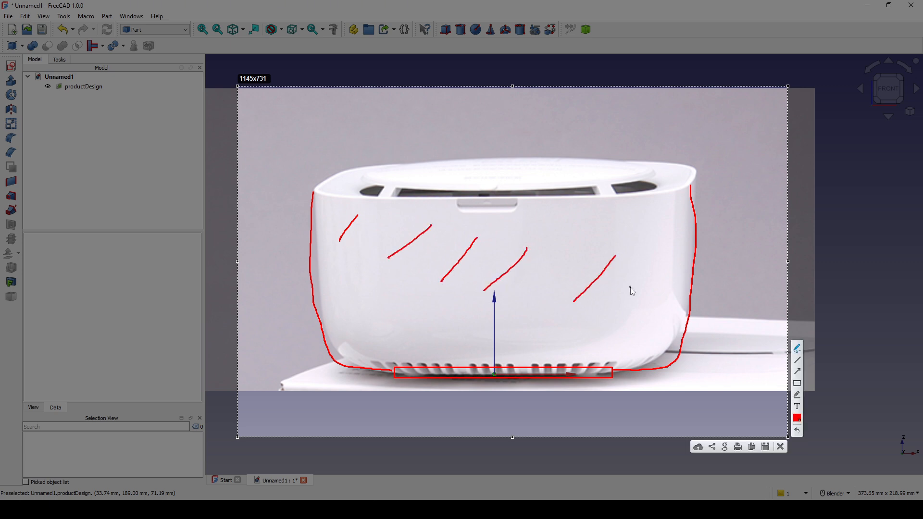
left_click_drag(632, 290, 609, 321)
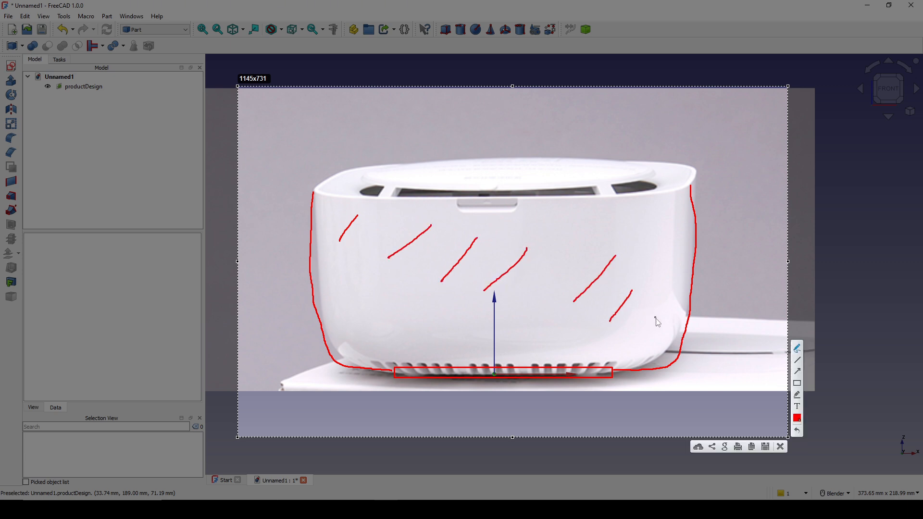
left_click(780, 446)
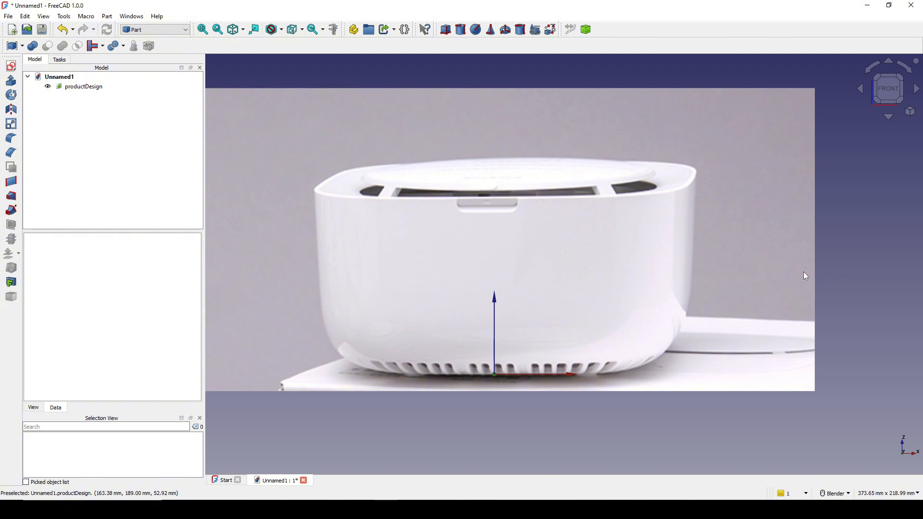
Create a new sketch on the XZ plane, facing the reference image
middle_click_drag(857, 255, 827, 255, "shift")
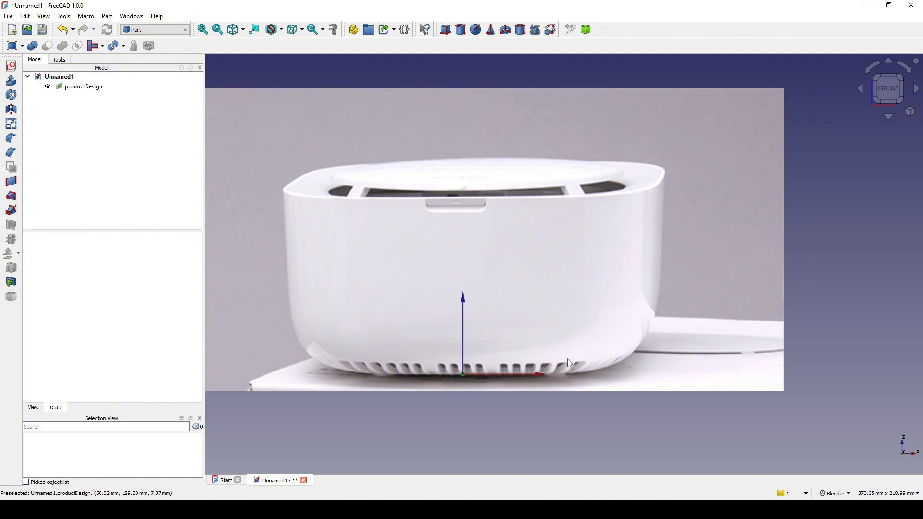
left_click(15, 70)
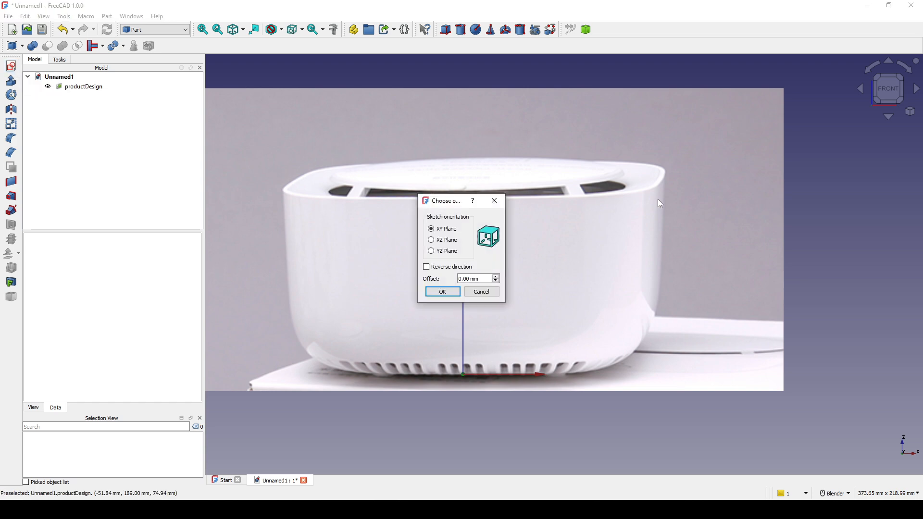
left_click(442, 240)
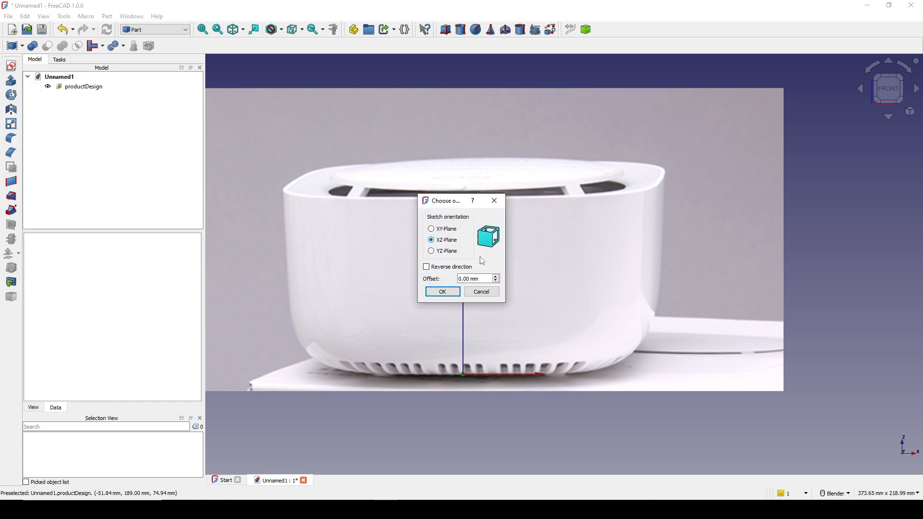
left_click(442, 292)
middle_click_drag(535, 292, 535, 291, "shift")
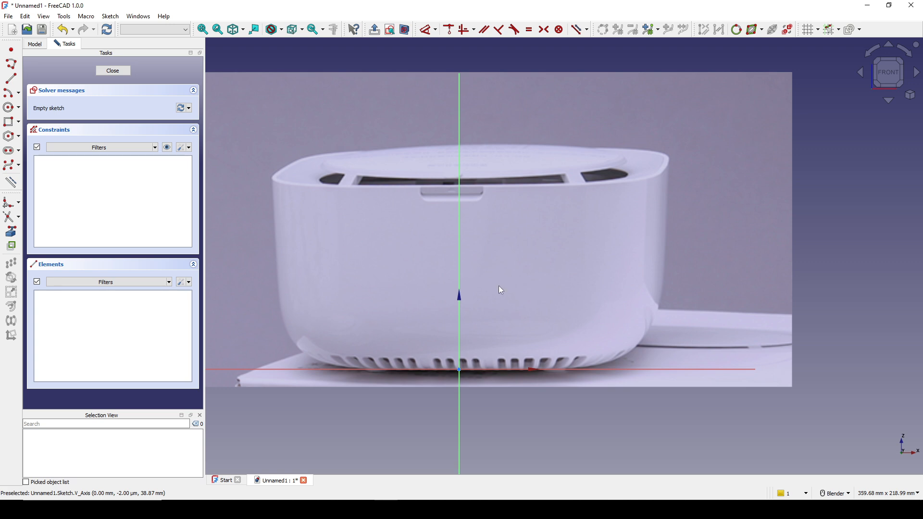
Draw a degree 3 B-spline through five control points, from the base about 41 mm off-centre up the product's +X side to the rim
left_click(8, 168)
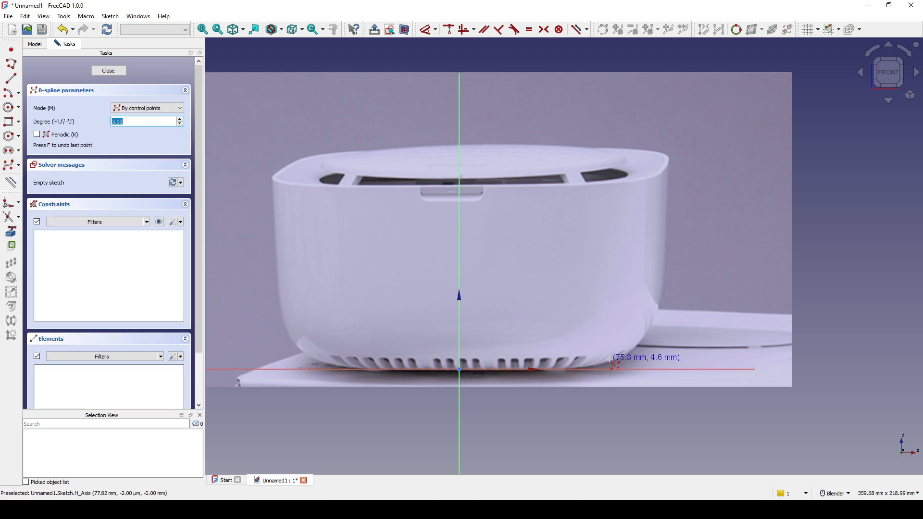
scroll(605, 375, "up", 4)
scroll(591, 378, "up", 2)
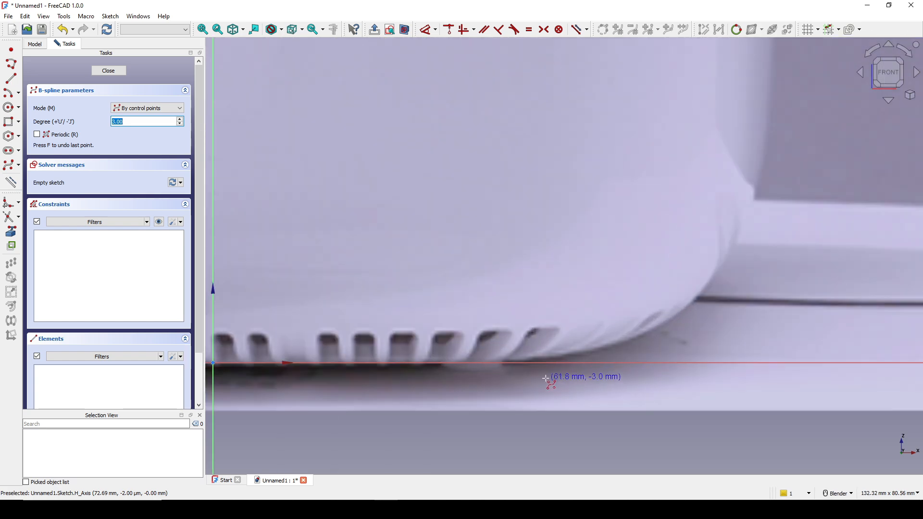
left_click(436, 366)
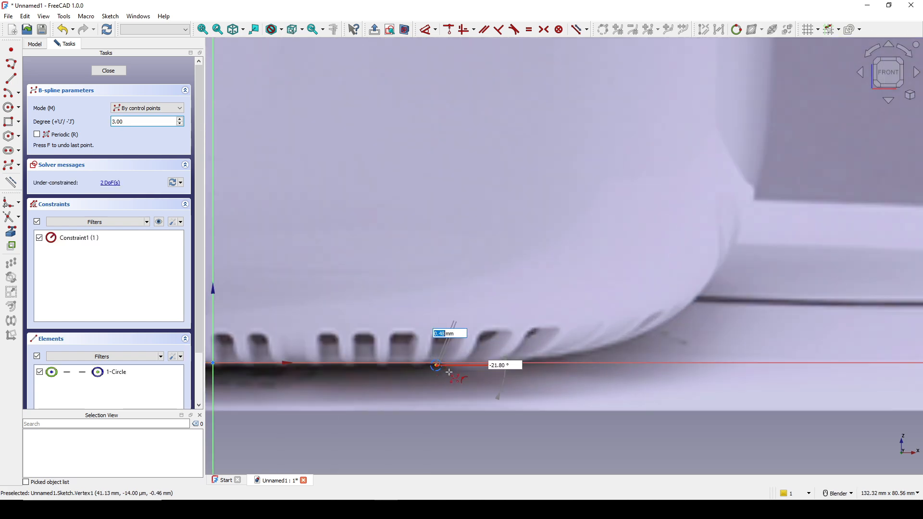
left_click(537, 366)
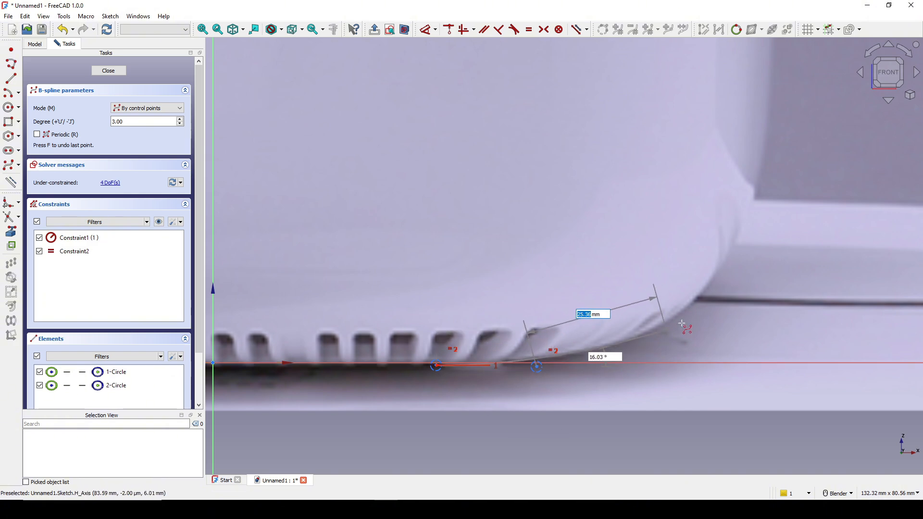
scroll(690, 318, "down", 1)
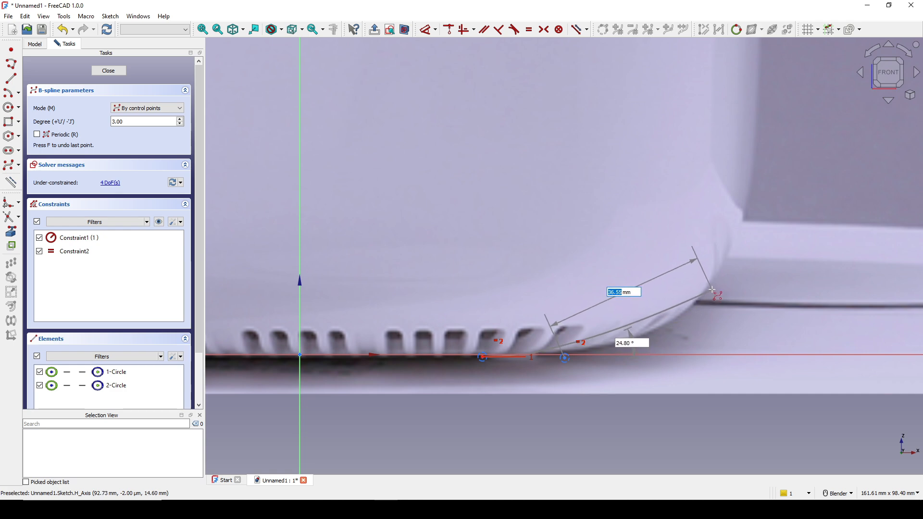
left_click(712, 288)
scroll(738, 264, "down", 1)
middle_click_drag(738, 264, 519, 383, "shift")
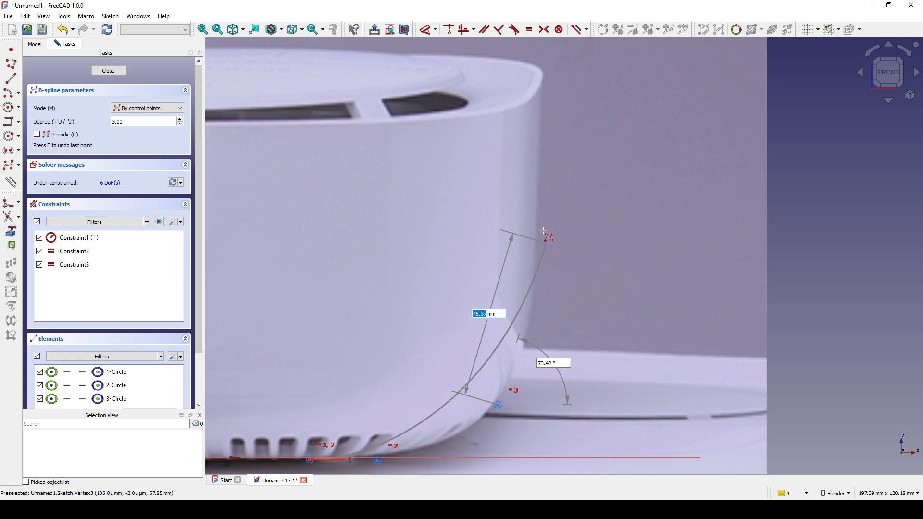
left_click(537, 272)
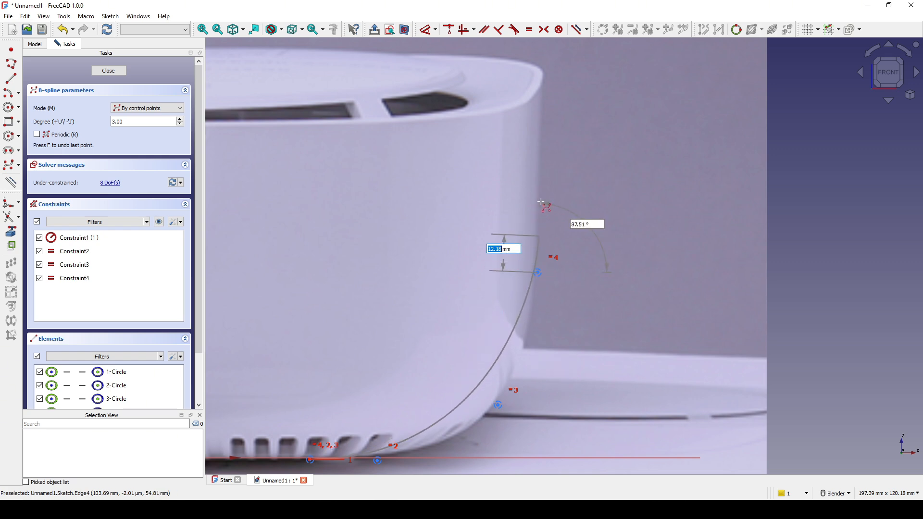
left_click(528, 106)
right_click(595, 113)
right_click(596, 114)
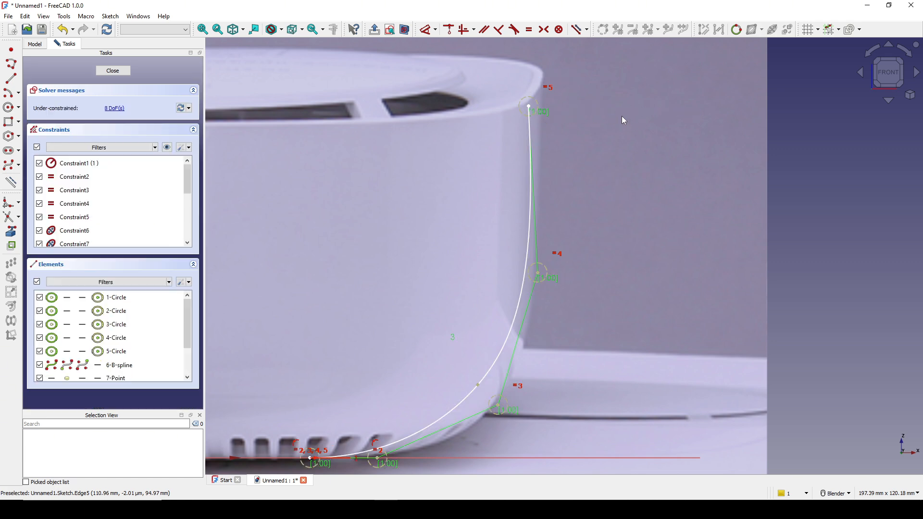
Constrain the B-spline's upper end point and the control point below it to be vertically aligned
scroll(599, 204, "down", 3)
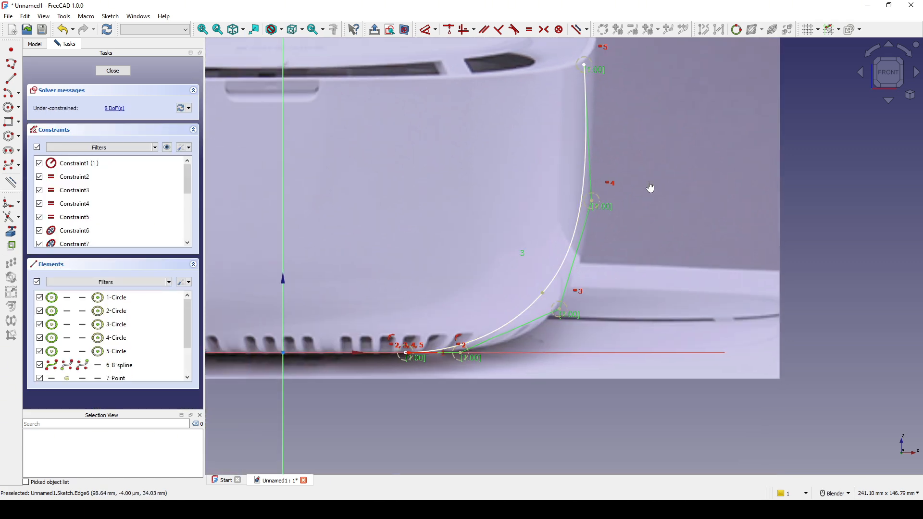
left_click(591, 201)
scroll(576, 197, "up", 3)
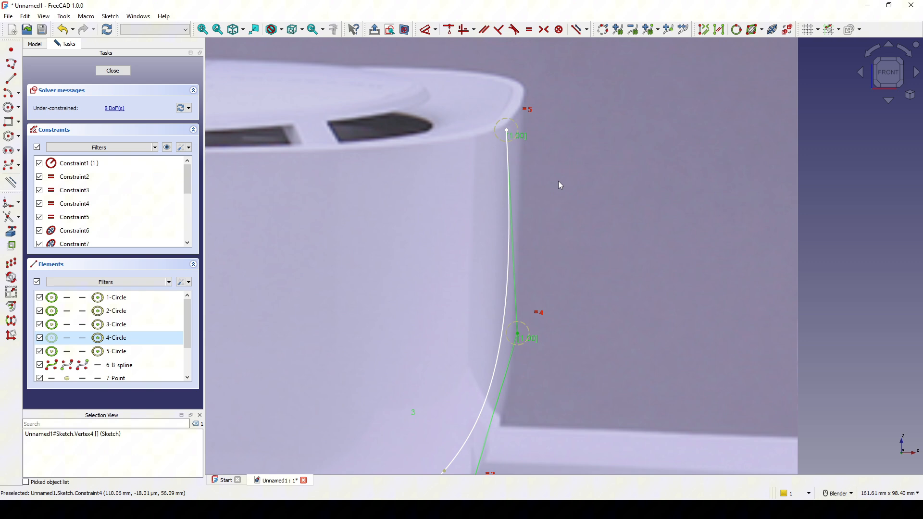
left_click(506, 130)
key("v")
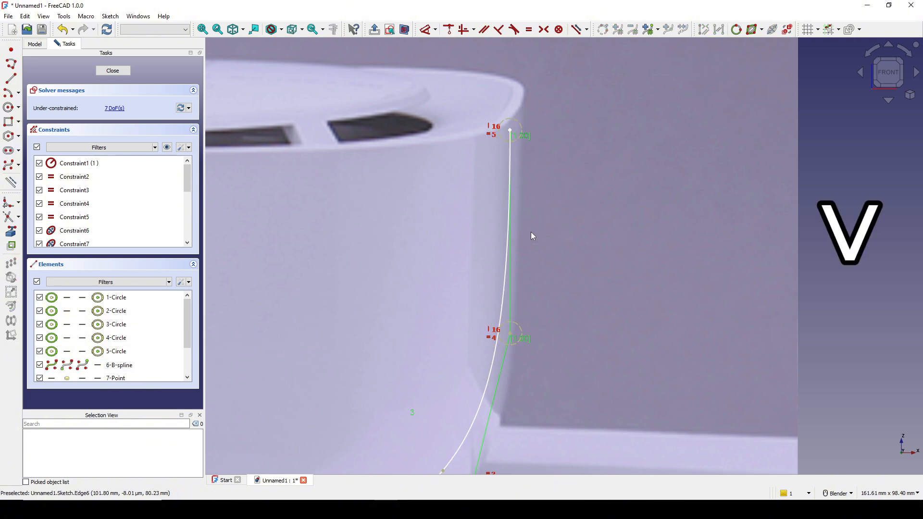
Move the lower corner control point down and outward, and shift the vertically aligned pair to about 100.7 mm from the axis
scroll(526, 221, "down", 3)
scroll(546, 290, "up", 2)
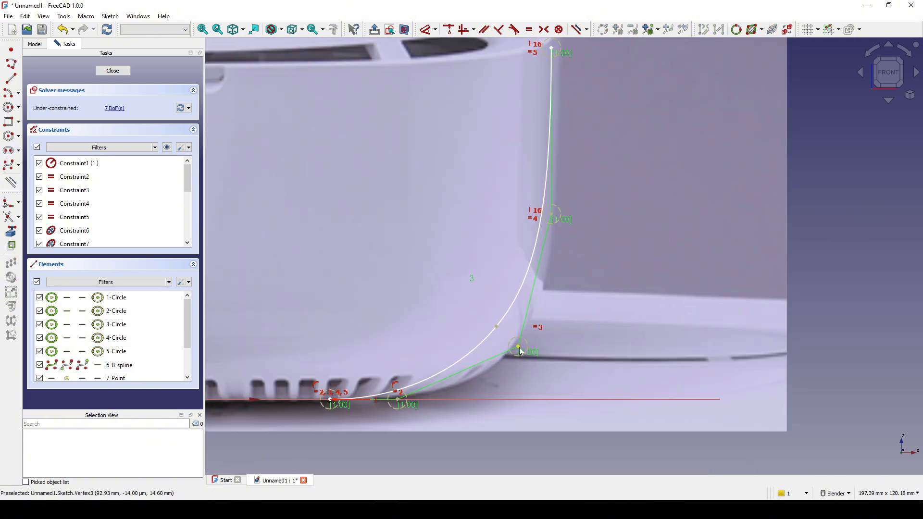
left_click_drag(520, 358, 527, 390)
scroll(562, 288, "down", 2)
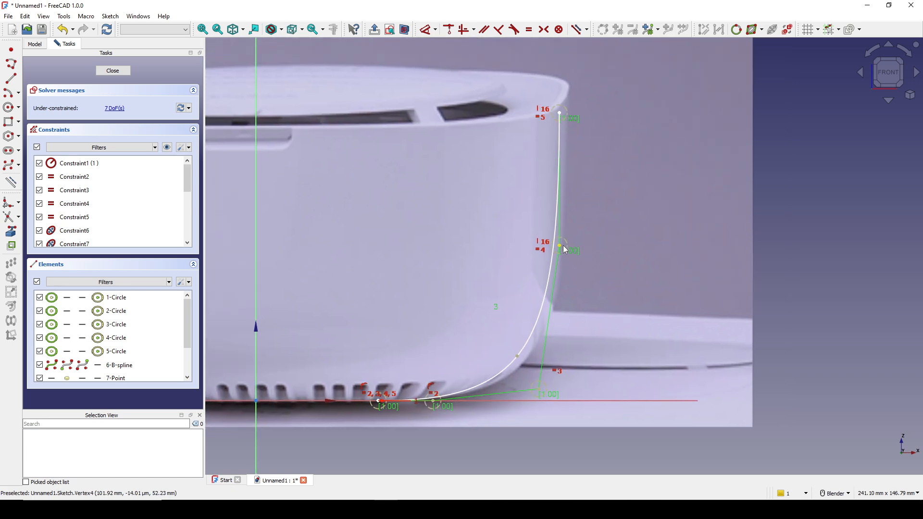
left_click_drag(562, 248, 556, 250)
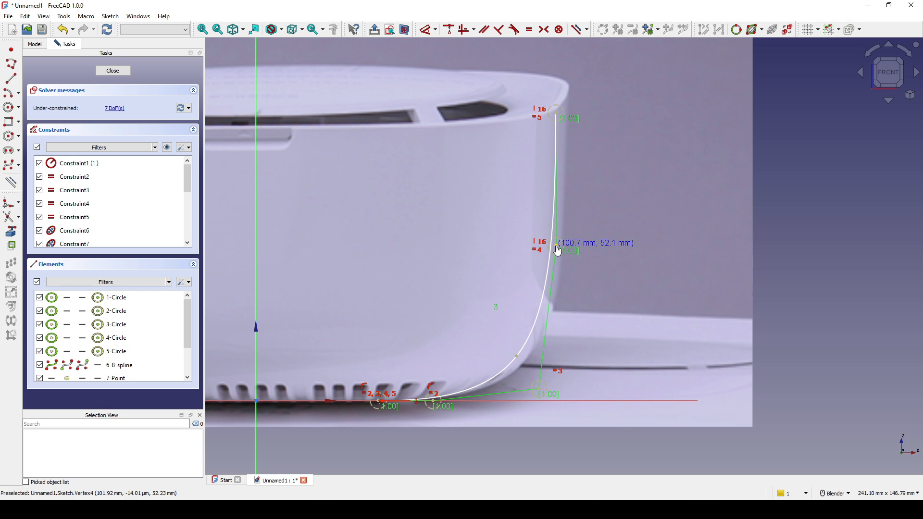
Mirror the B-spline about the sketch's vertical axis, keeping the original curve
scroll(557, 250, "up", 2)
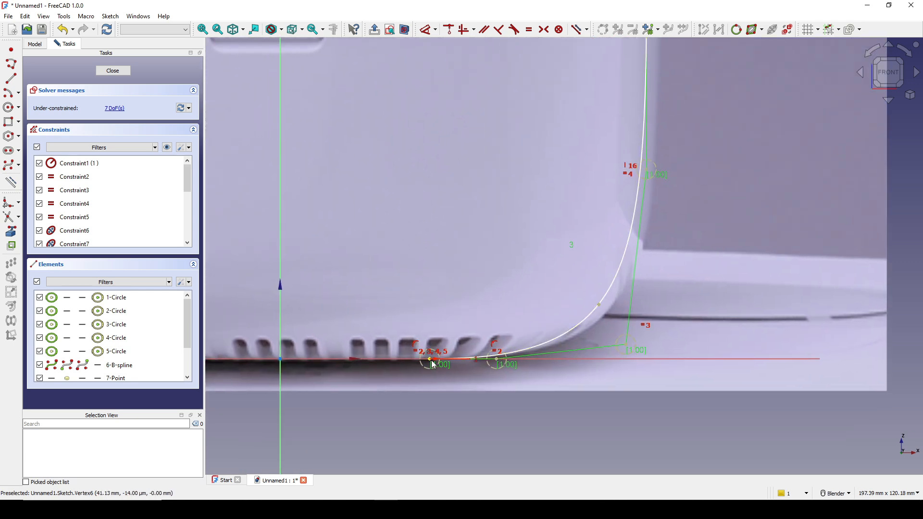
scroll(480, 336, "down", 2)
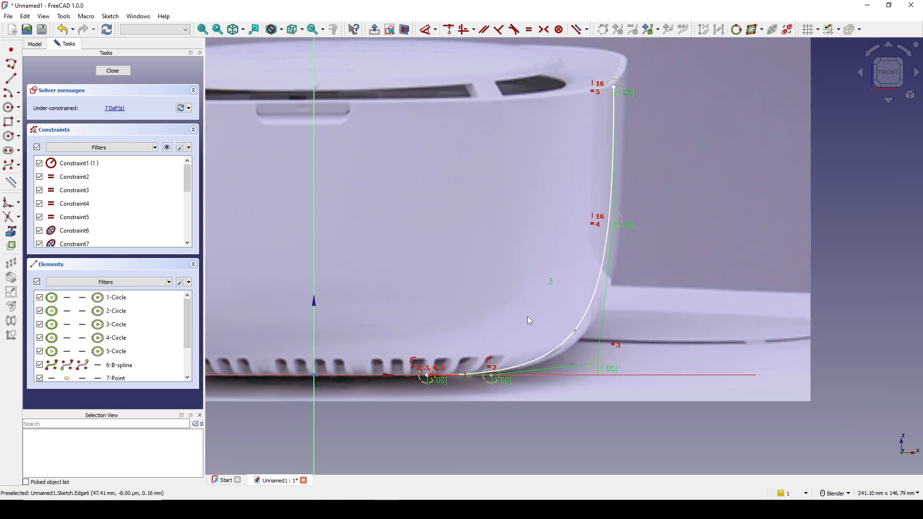
scroll(636, 255, "up", 1)
mouse_move(635, 255)
middle_mouse_down("shift")
mouse_move(659, 253)
mouse_move(659, 264)
middle_mouse_up("shift")
scroll(628, 263, "down", 1)
left_click(651, 282)
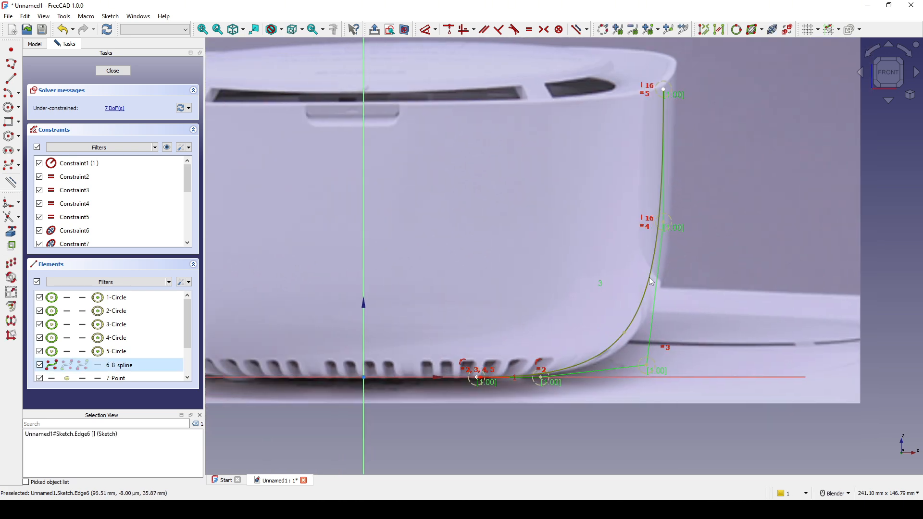
scroll(650, 281, "down", 2)
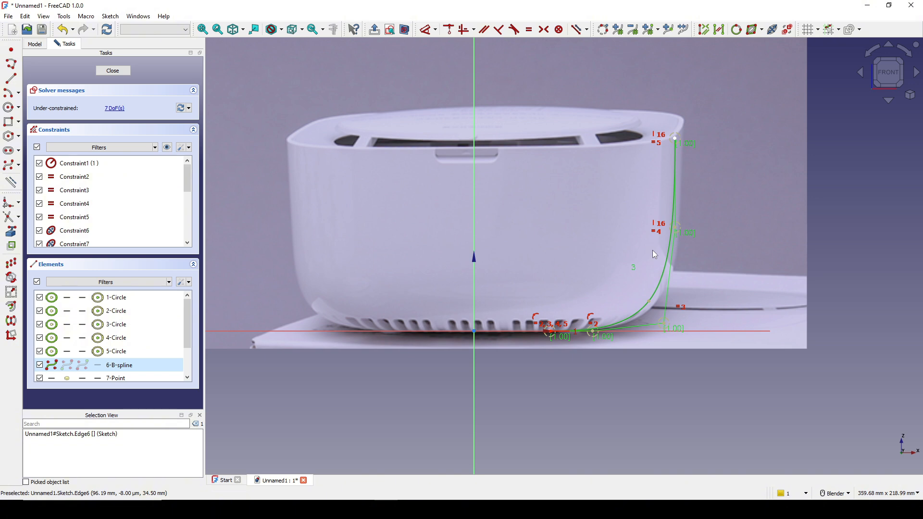
left_click(11, 322)
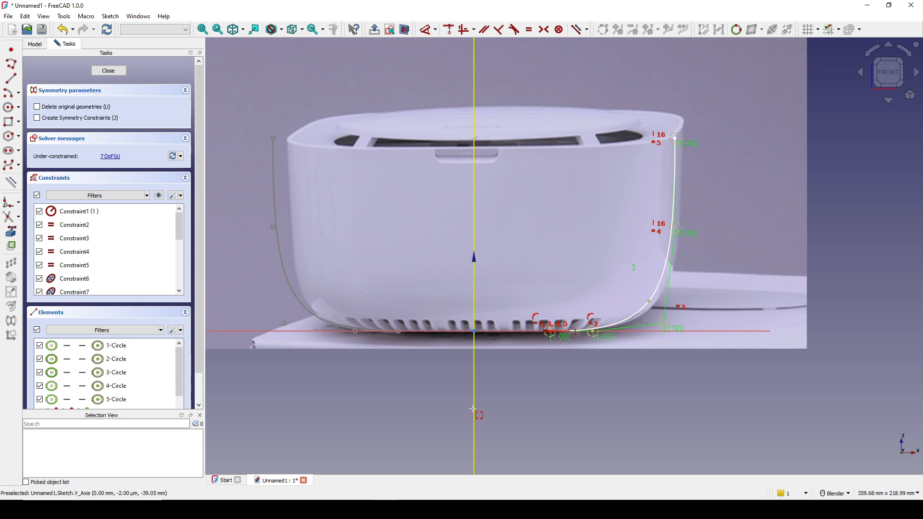
left_click(472, 408)
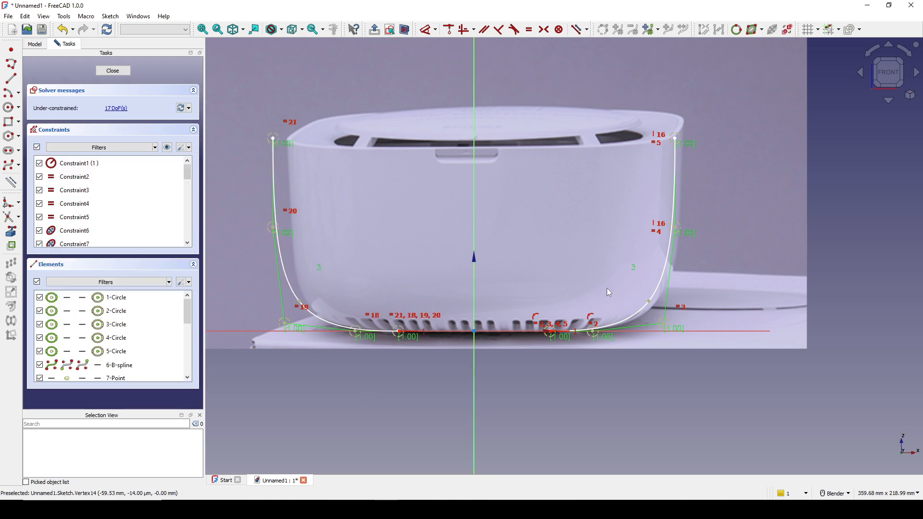
Constrain both curves' inner base end points and their adjacent control points symmetric about the vertical axis
middle_click_drag(569, 282, 541, 282, "shift")
scroll(567, 275, "up", 1)
scroll(564, 275, "down", 1)
left_click(478, 326)
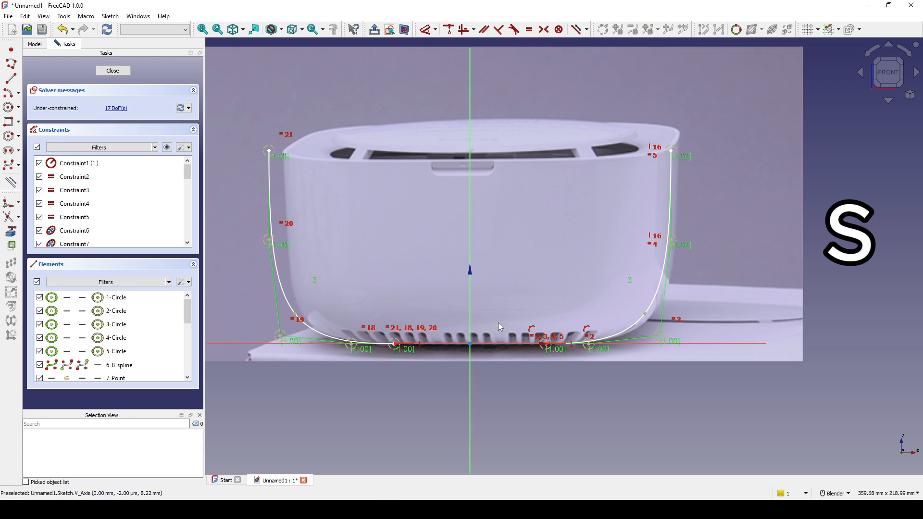
left_click(394, 344)
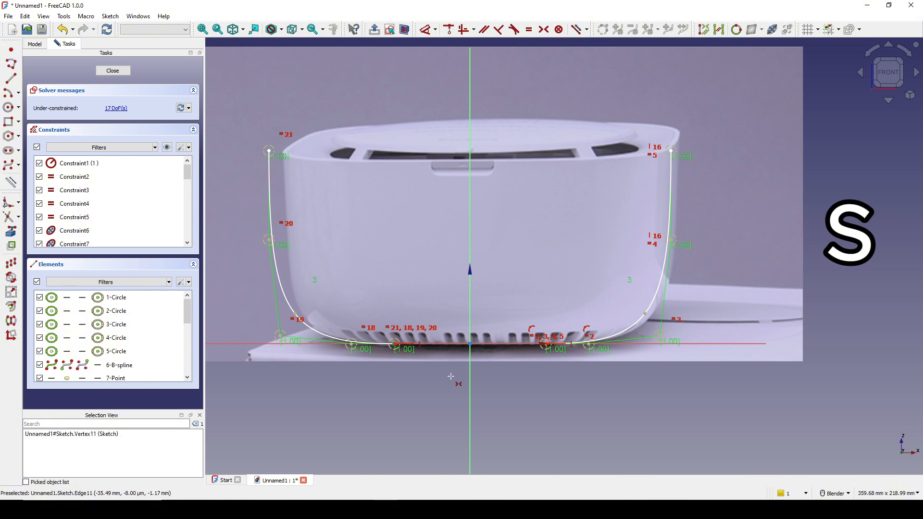
left_click(545, 343)
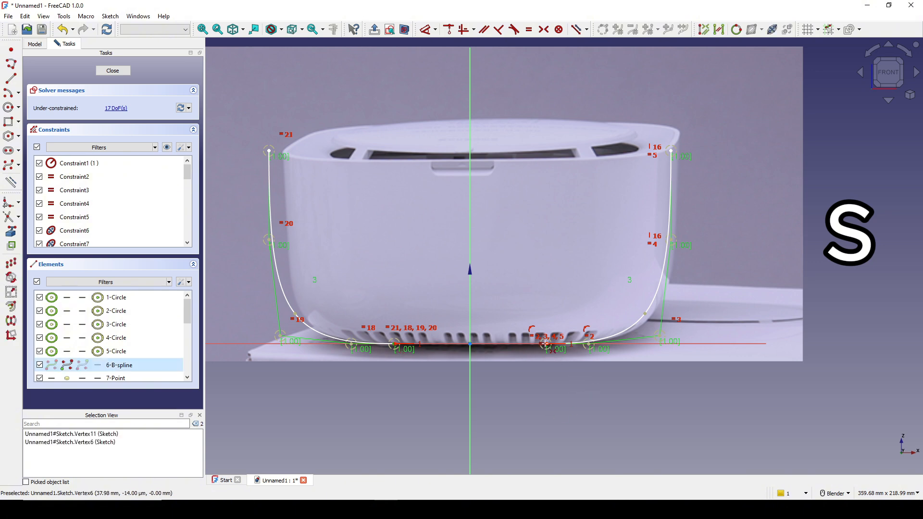
left_click(468, 403)
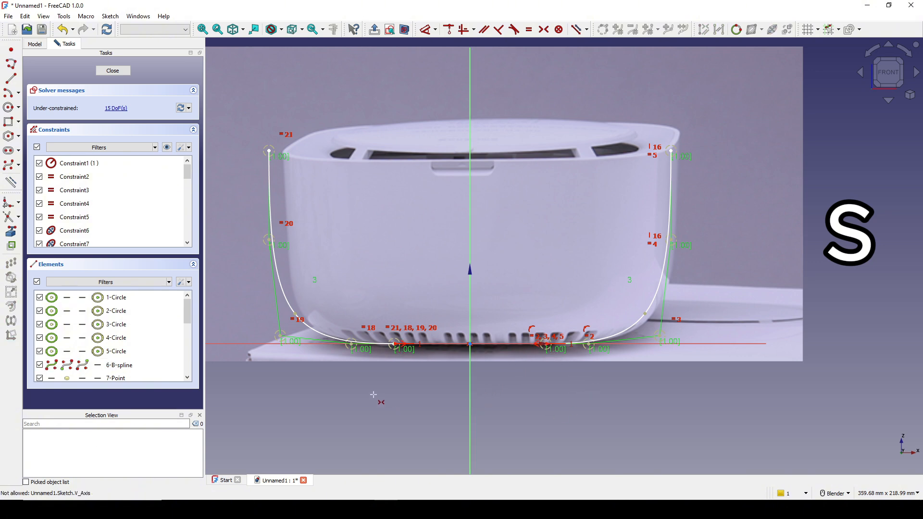
left_click(351, 344)
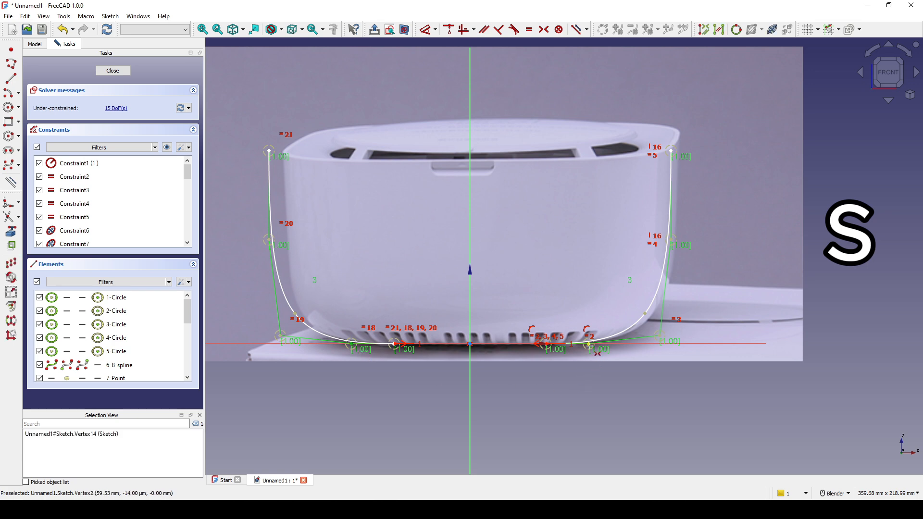
left_click(589, 344)
left_click(470, 358)
Make the lower corner, side and upper end control points of both curves symmetric about the vertical axis
left_click(280, 334)
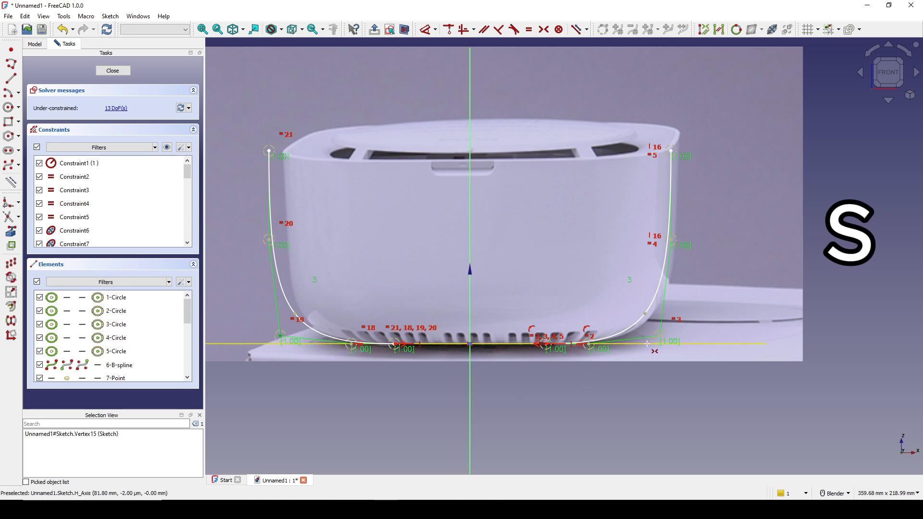
left_click(660, 335)
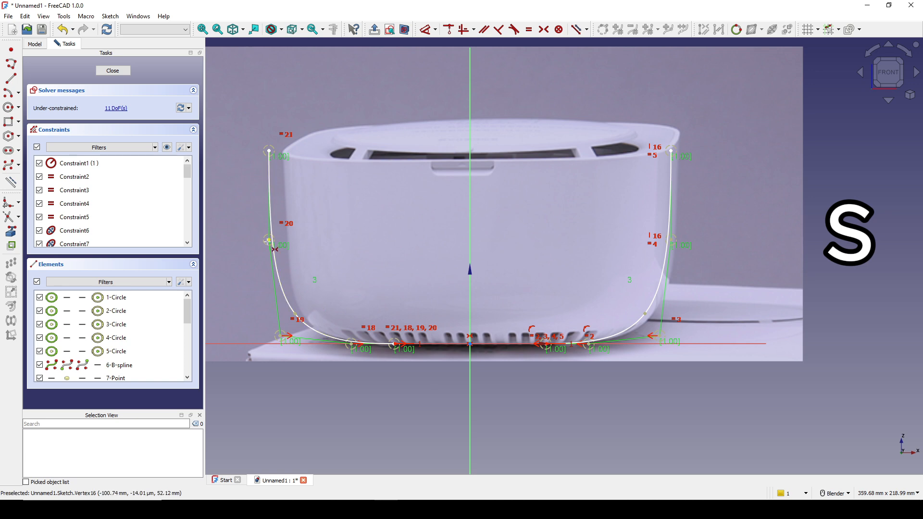
left_click(269, 239)
left_click(671, 239)
left_click(467, 428)
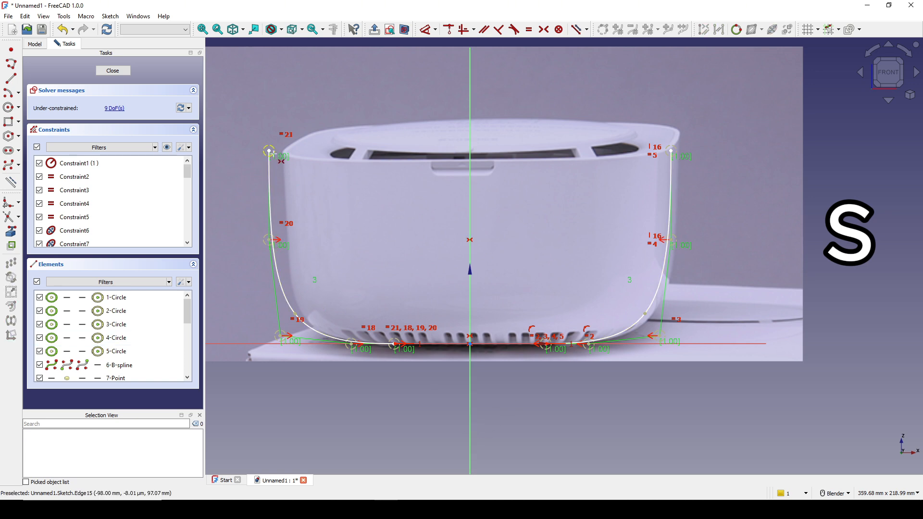
left_click(471, 412)
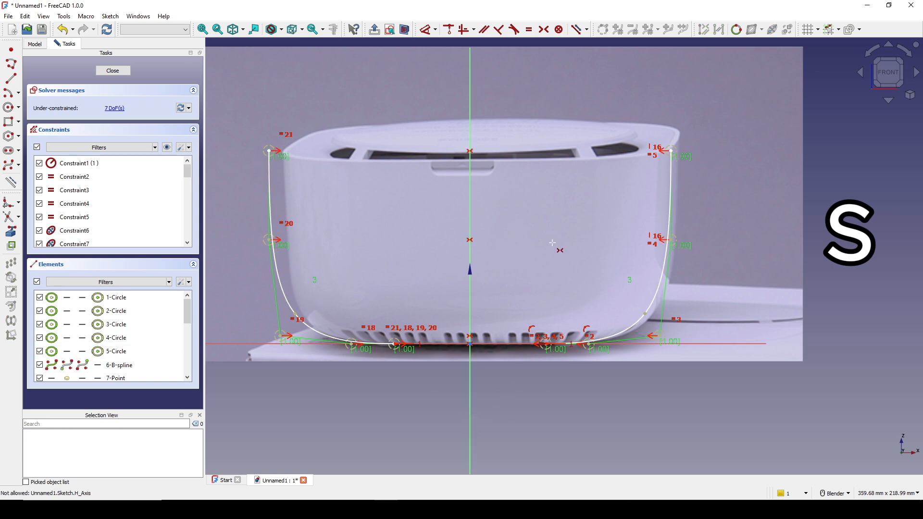
Finish editing the side profile sketch and select it in the model
scroll(555, 240, "down", 2)
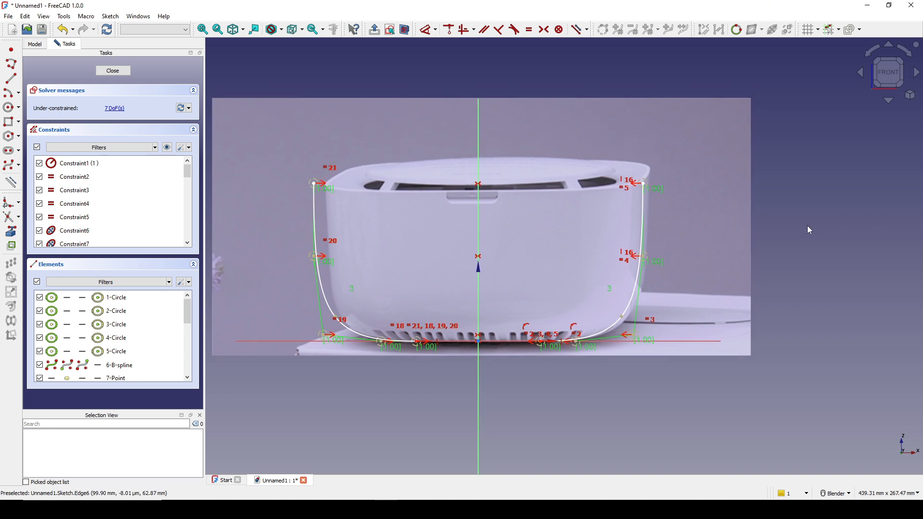
left_click(112, 71)
scroll(568, 241, "down", 2)
mouse_move(566, 240)
middle_mouse_down()
mouse_move(531, 269)
mouse_move(603, 244)
middle_mouse_up()
left_click(258, 244)
left_click(74, 97)
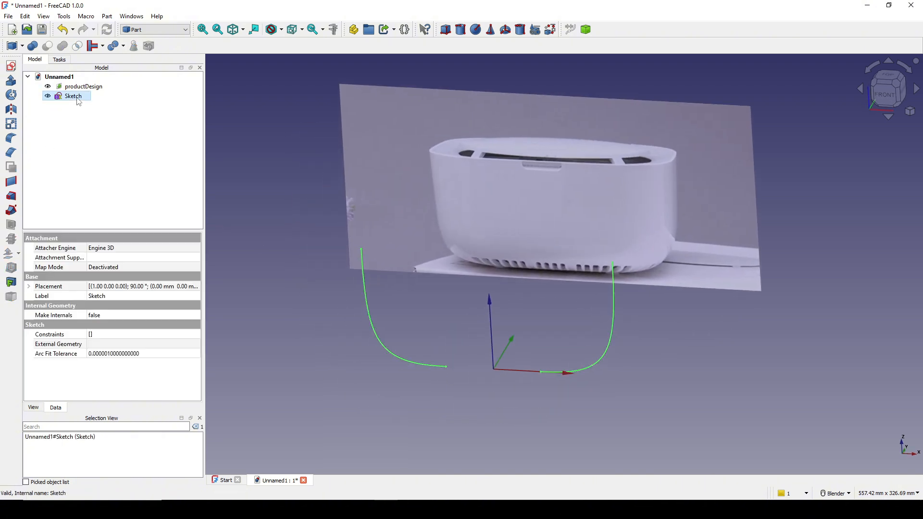
Rename the side profile sketch as HullCurve1
right_click(74, 95)
left_click(139, 404)
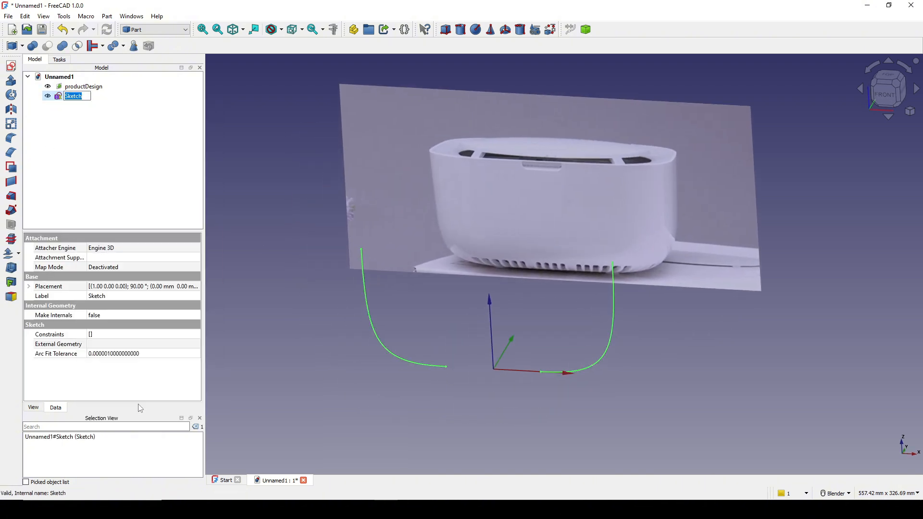
type("Hu")
type("llCurve1")
key("Return")
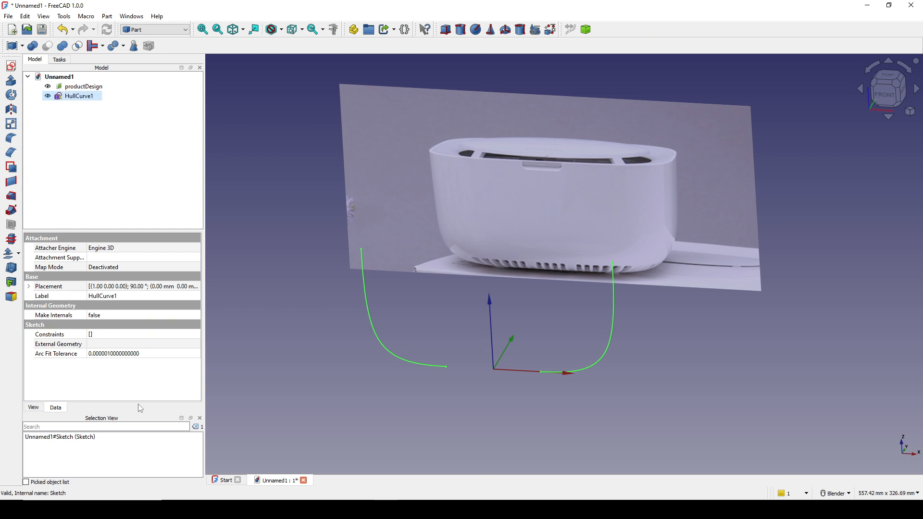
Create a Draft clone of the HullCurve1 sketch
middle_click_drag(517, 305, 499, 286, "shift")
left_click(471, 395)
middle_click_drag(491, 394, 465, 395)
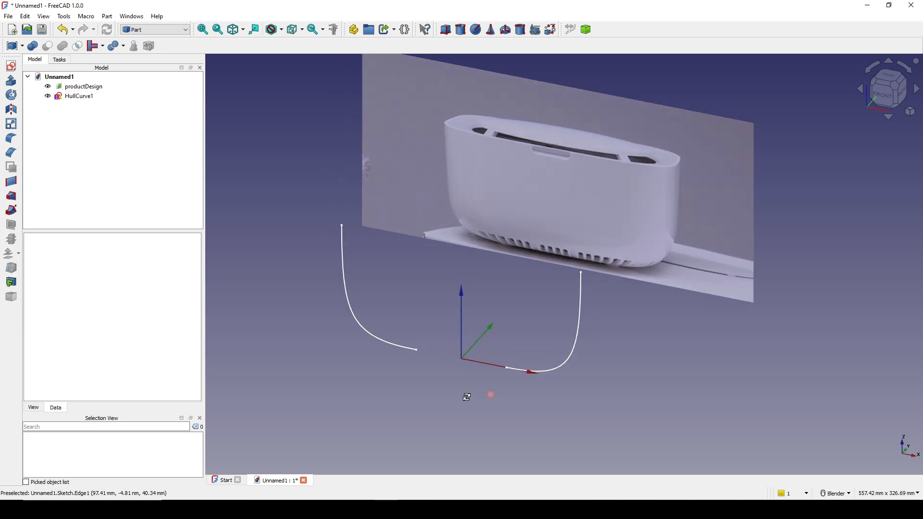
middle_click_drag(442, 327, 470, 310, "shift")
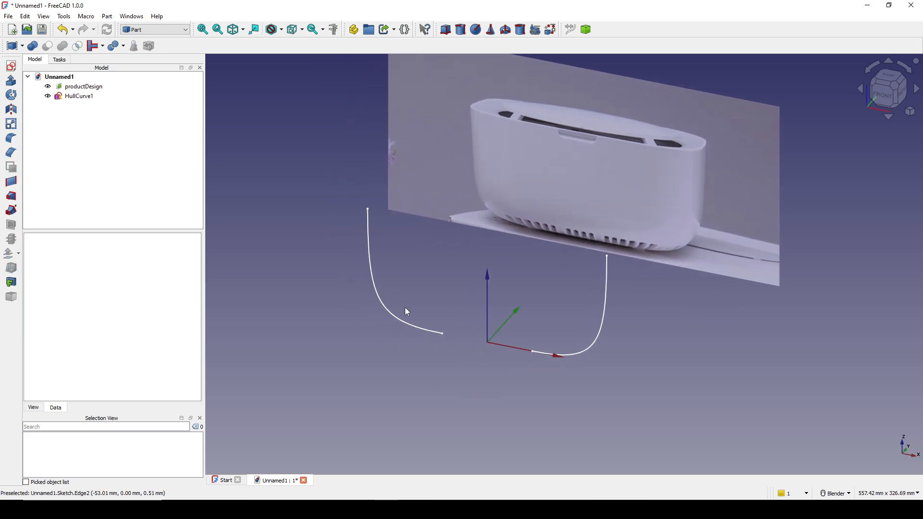
left_click(77, 97)
left_click(162, 30)
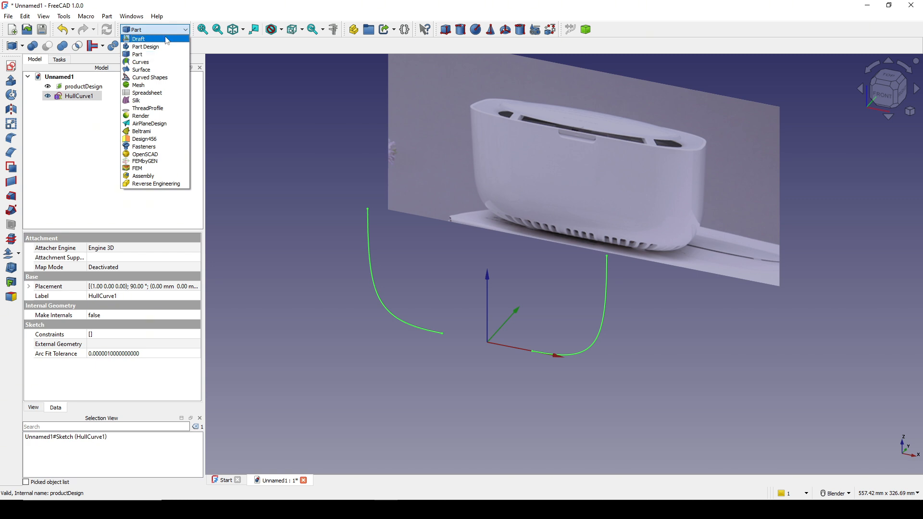
left_click(144, 39)
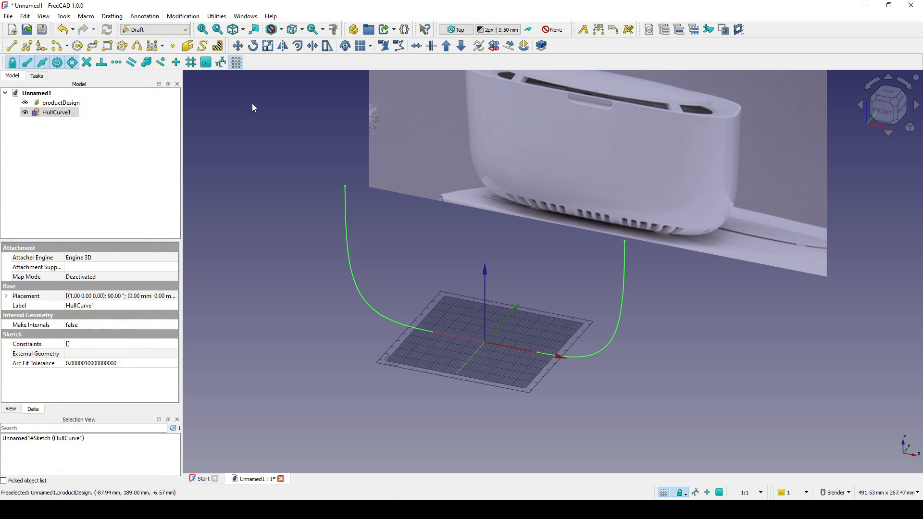
left_click(349, 48)
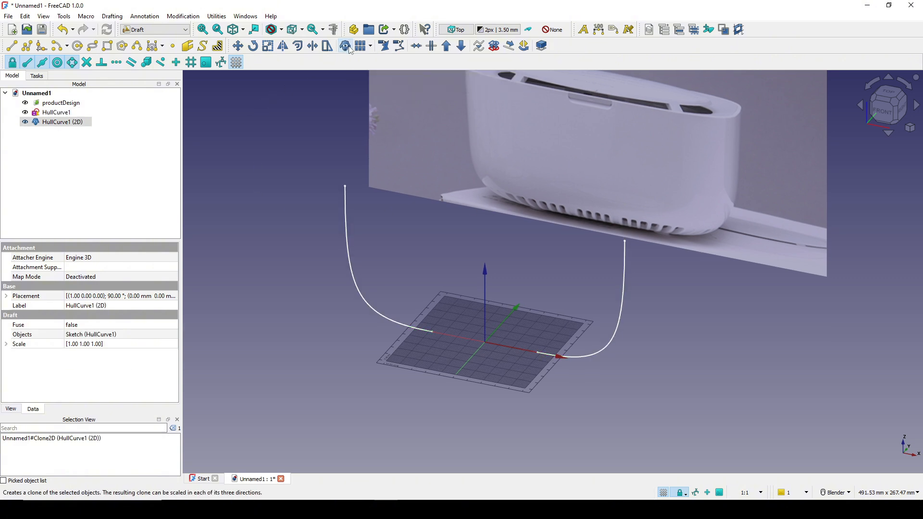
Rename the cloned curve as HullCurve2
right_click(74, 123)
left_click(100, 445)
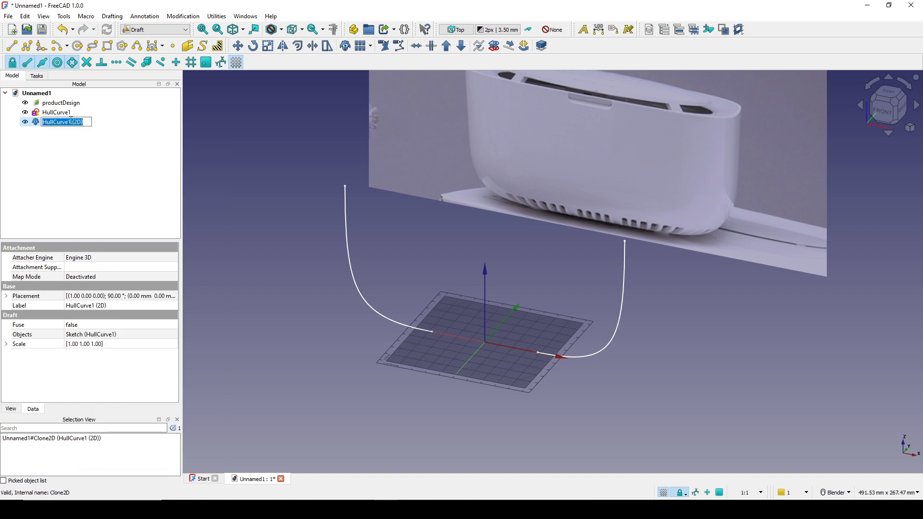
left_click_drag(69, 122, 110, 121)
type("2")
key("Return")
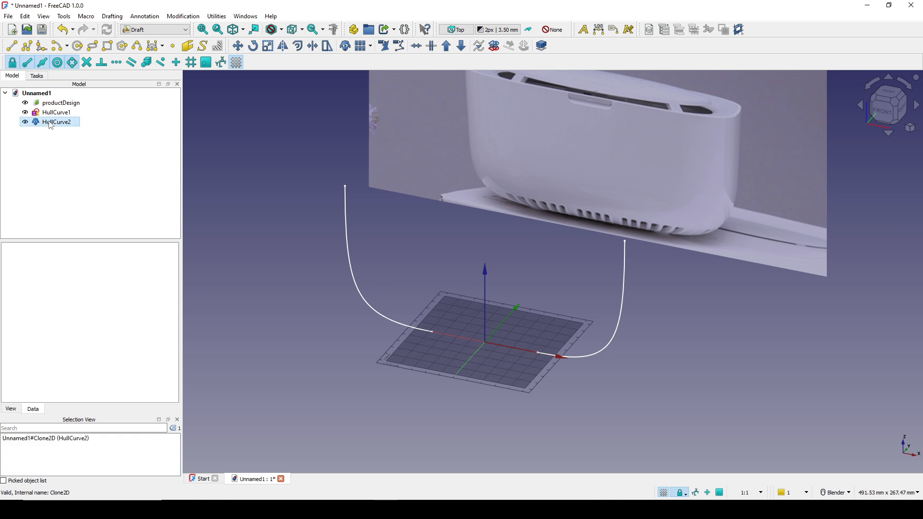
Rotate HullCurve2 by 90° about the vertical axis so it stands perpendicular to HullCurve1
right_click(51, 124)
left_click(100, 132)
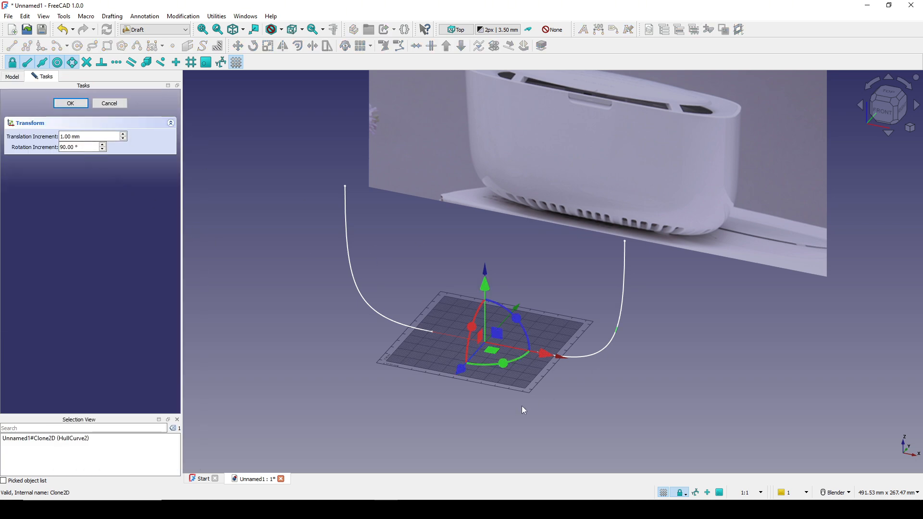
middle_click_drag(521, 405, 517, 364)
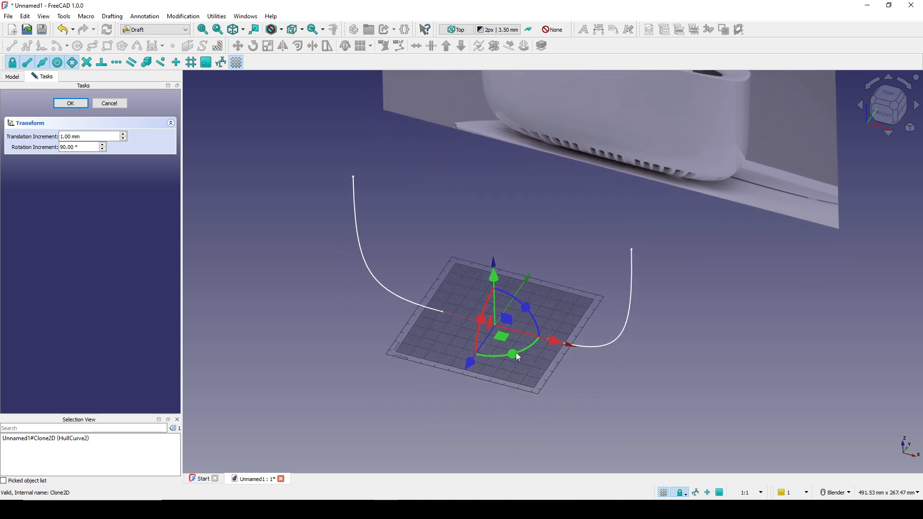
mouse_move(517, 358)
left_mouse_down()
mouse_move(449, 381)
mouse_move(383, 377)
mouse_move(323, 354)
mouse_move(367, 344)
left_mouse_up()
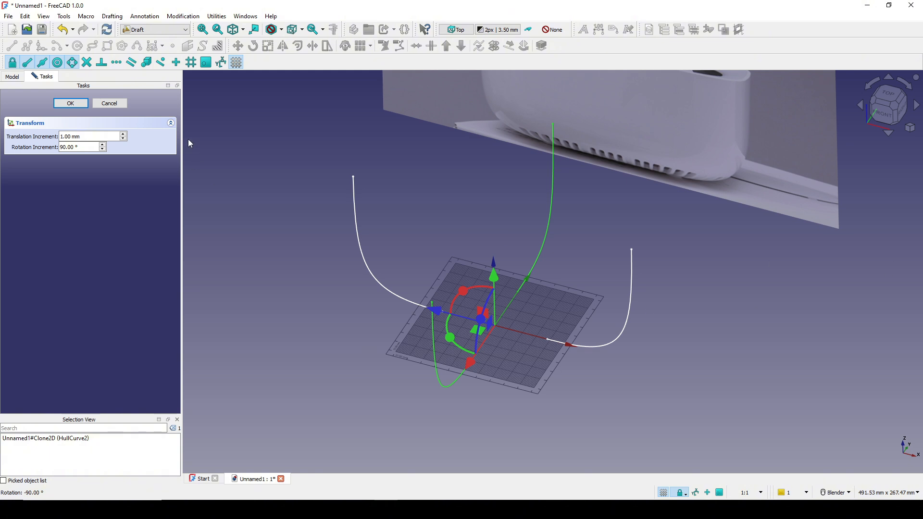
left_click(70, 103)
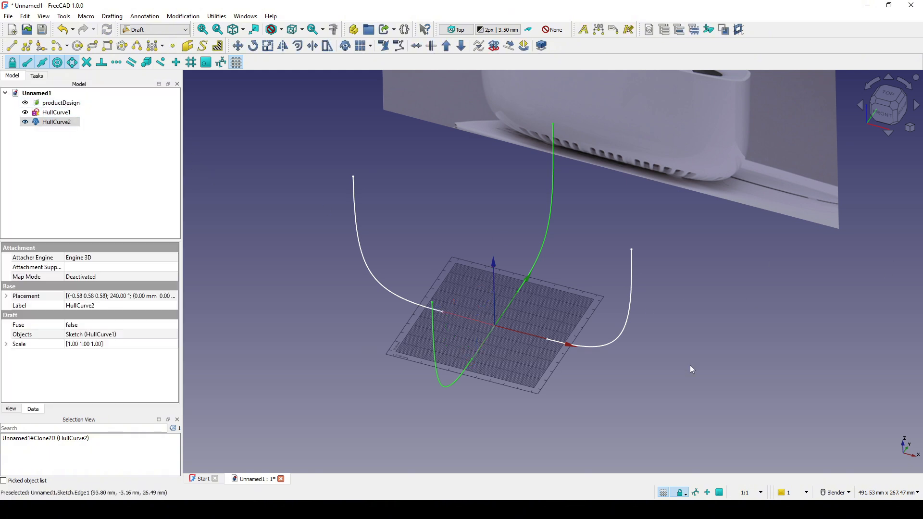
Hide the Draft working plane grid and inspect the four crossed hull curves
left_click(664, 493)
left_click(584, 364)
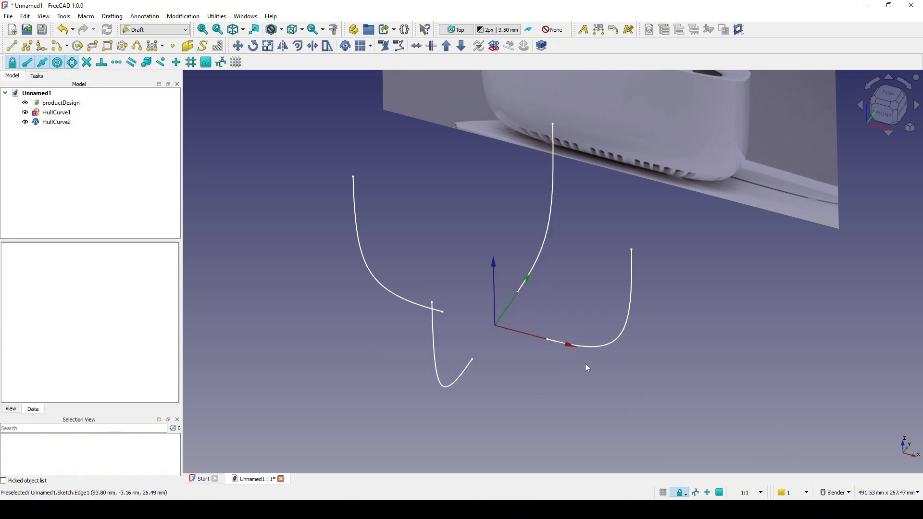
middle_click_drag(672, 355, 535, 330)
scroll(528, 334, "up", 3)
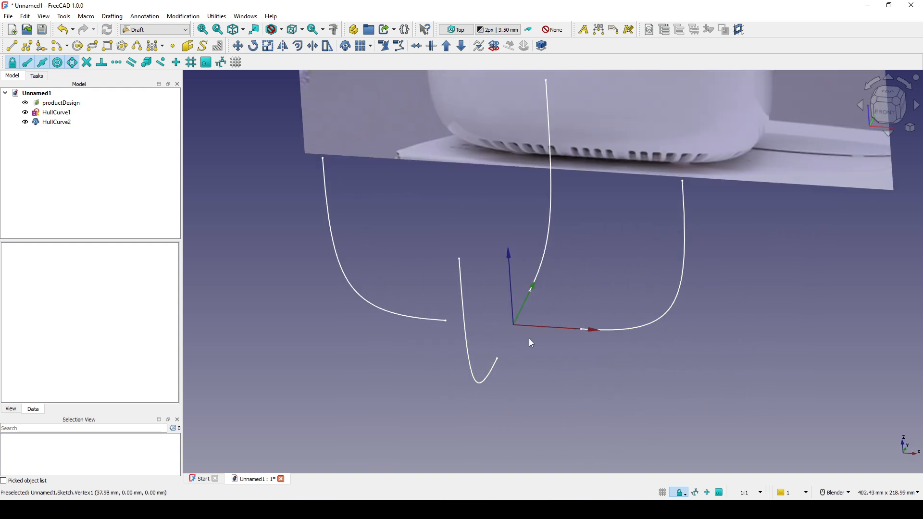
scroll(512, 327, "up", 1)
scroll(625, 358, "down", 4)
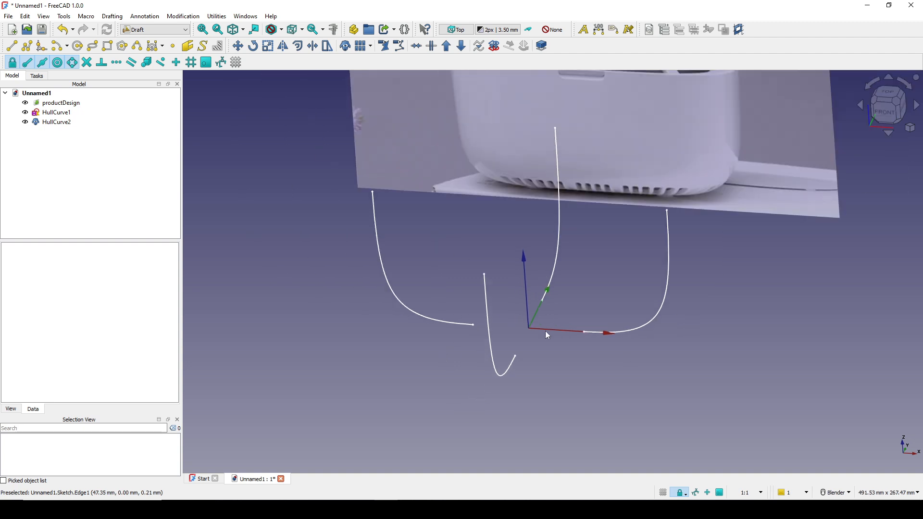
Switch to the Part workbench and create a new sketch on the XY plane with zero offset
left_click(154, 31)
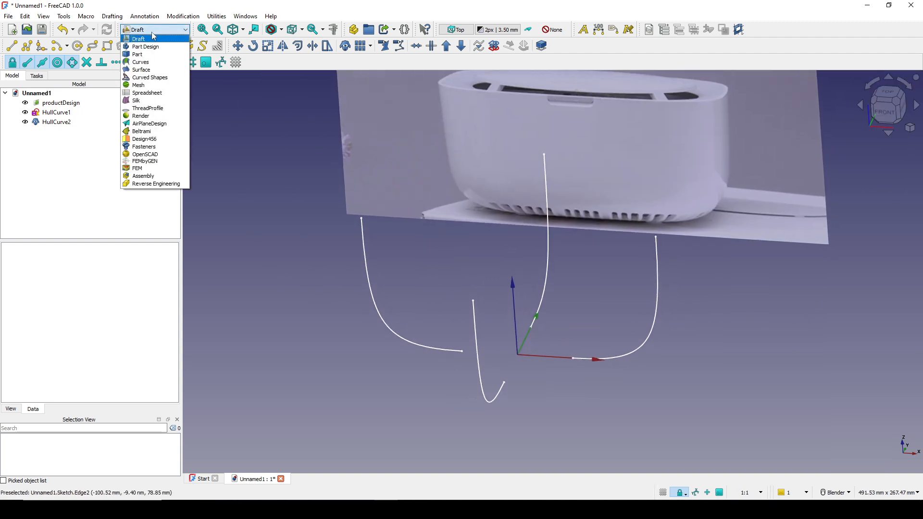
left_click(138, 54)
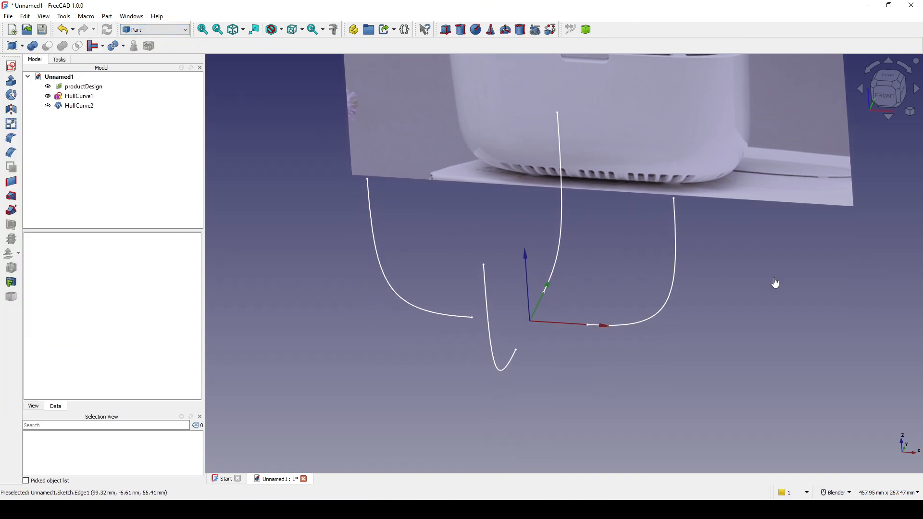
left_click(11, 66)
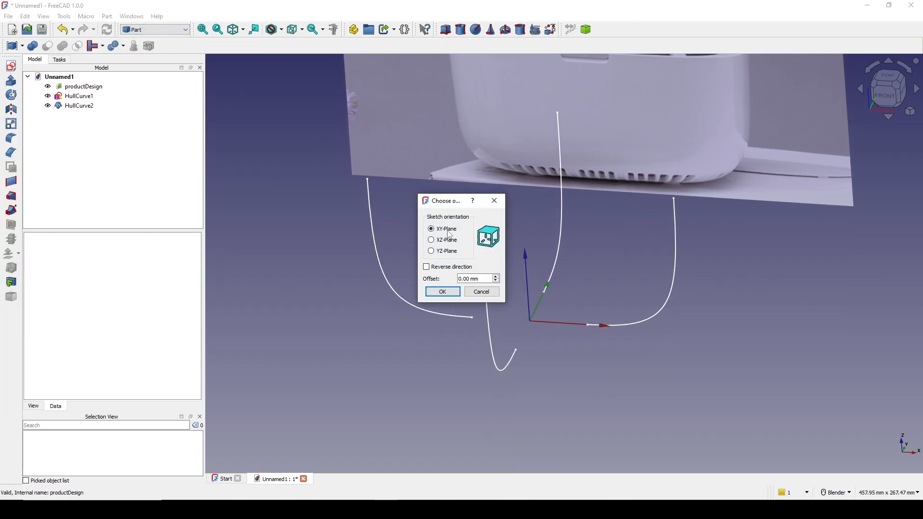
left_click(449, 291)
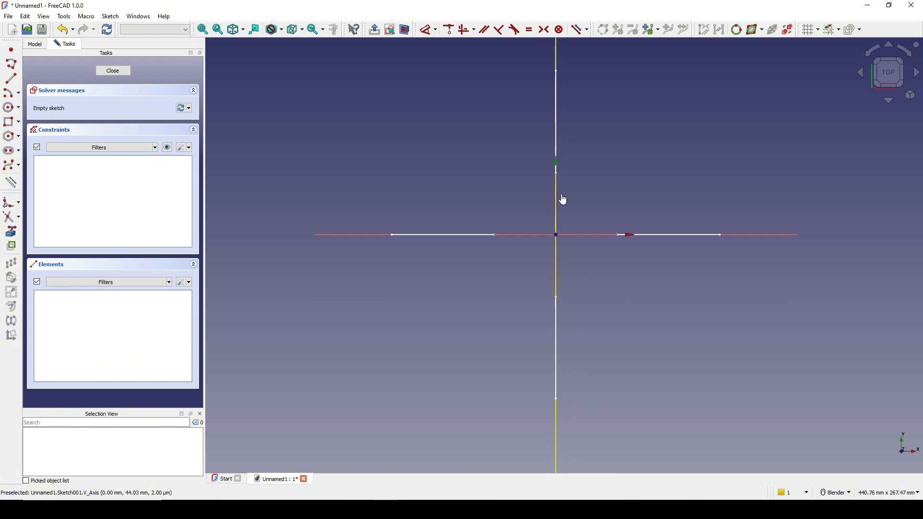
Reference HullCurve1's inner base end point on the negative X side as external geometry in the sketch
left_click(11, 232)
scroll(494, 271, "up", 1)
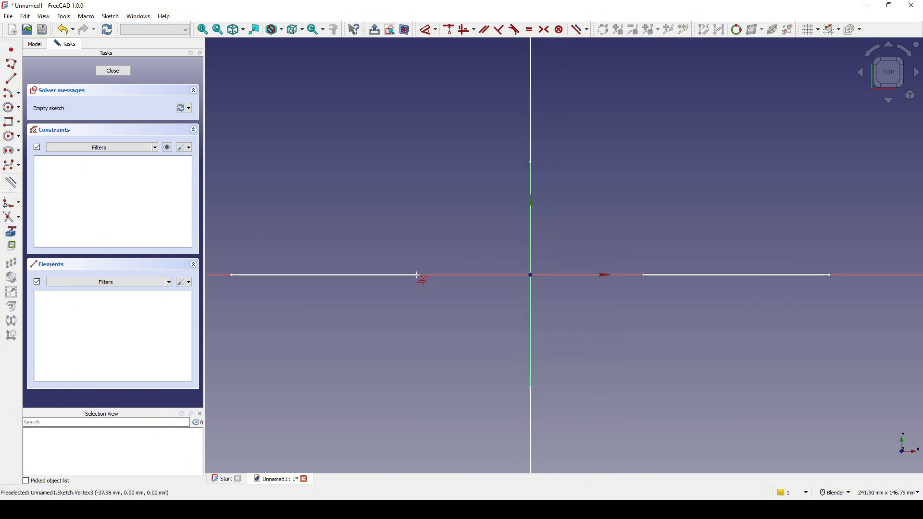
left_click(417, 276)
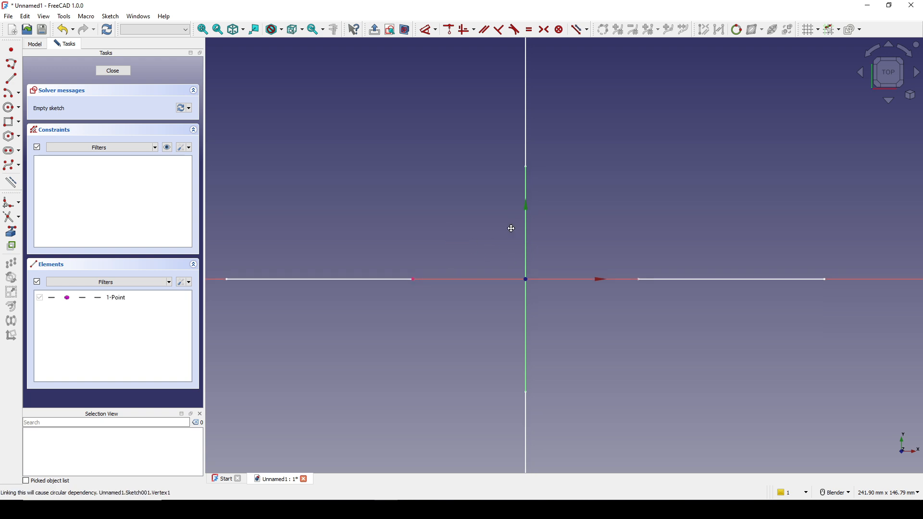
scroll(544, 259, "up", 1)
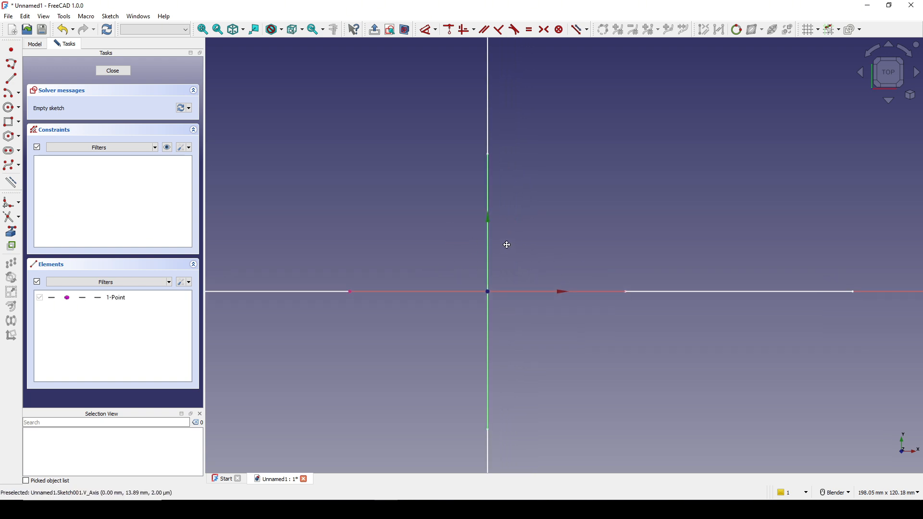
Draw a rounded rectangle around the origin with a corner radius of about 20 mm
left_click(18, 122)
left_click(81, 144)
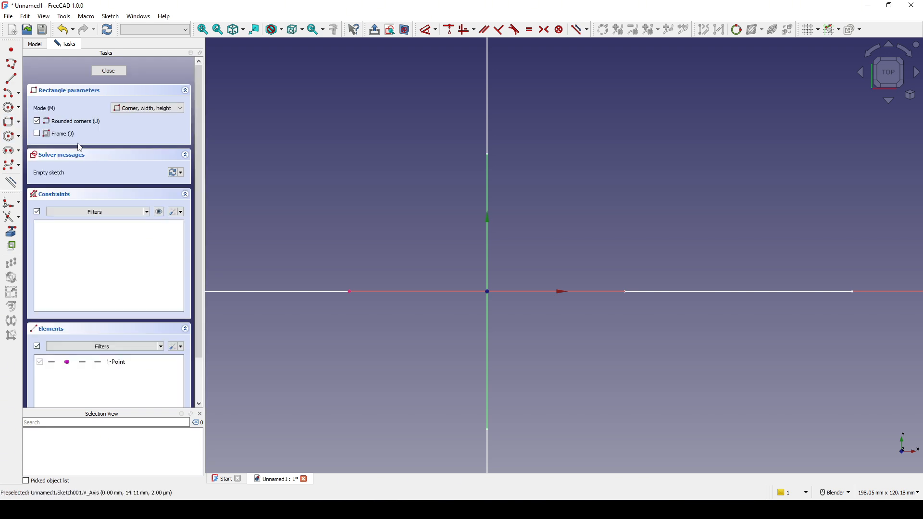
left_click(367, 198)
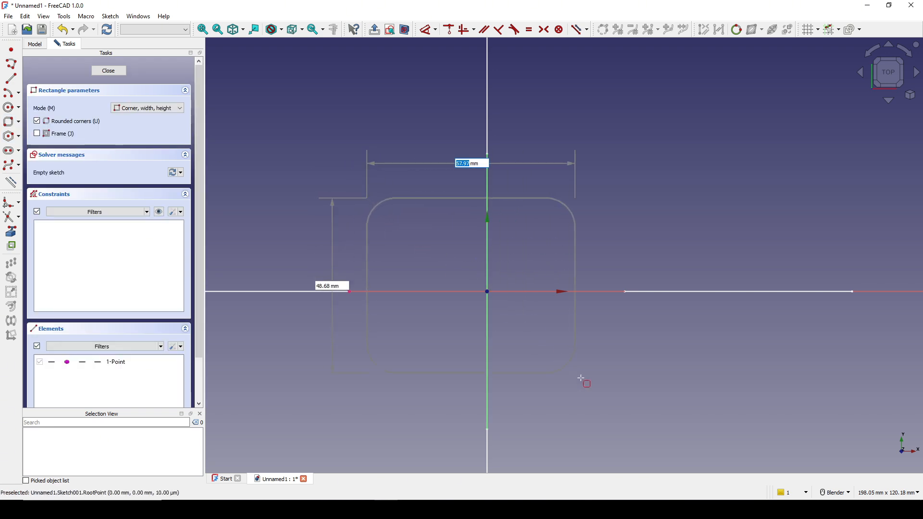
left_click(617, 387)
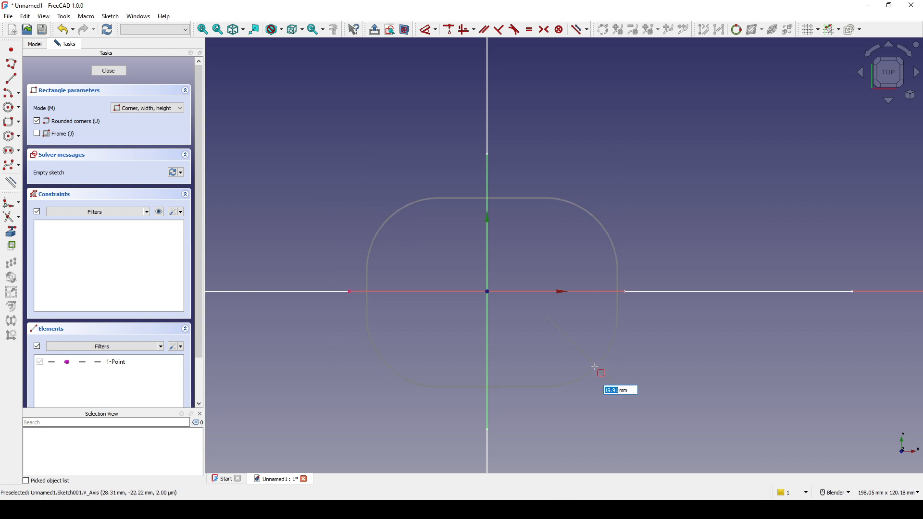
left_click(595, 365)
scroll(486, 311, "up", 2)
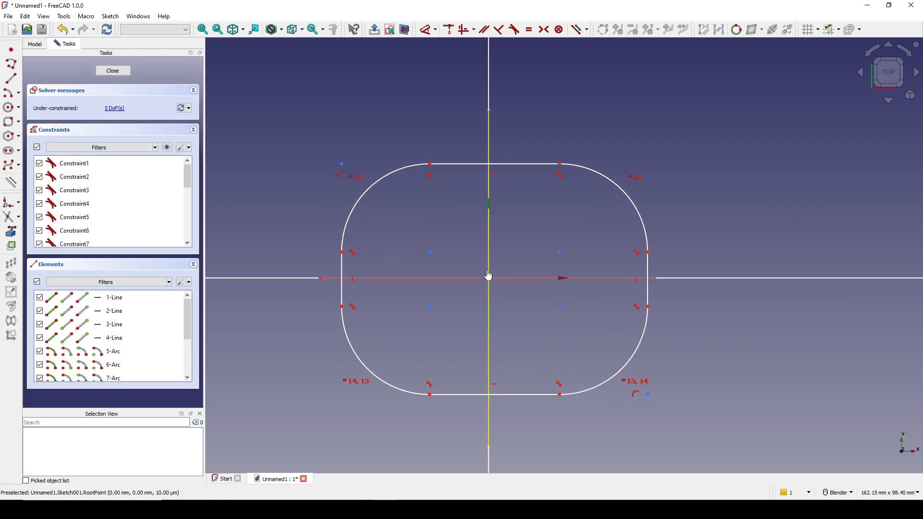
Constrain the rounded rectangle's left and top straight edges to equal length
left_click(342, 273)
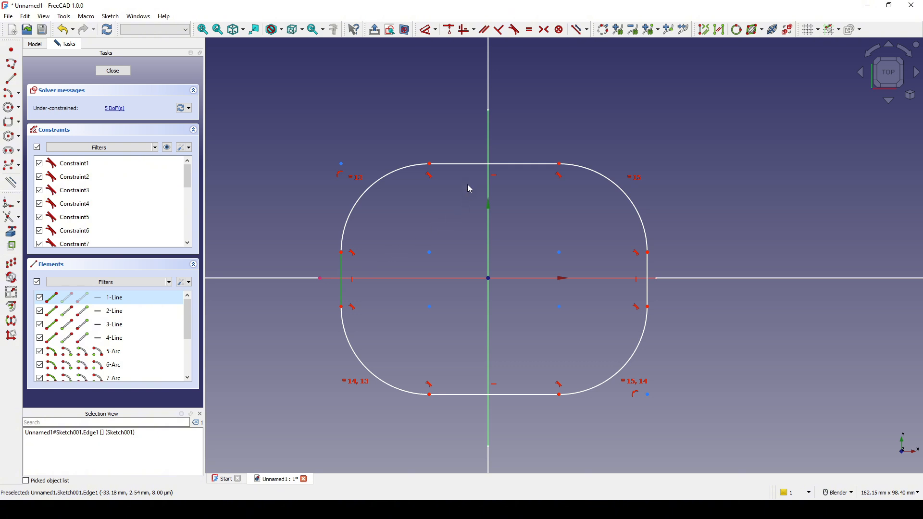
left_click(463, 164)
key("e")
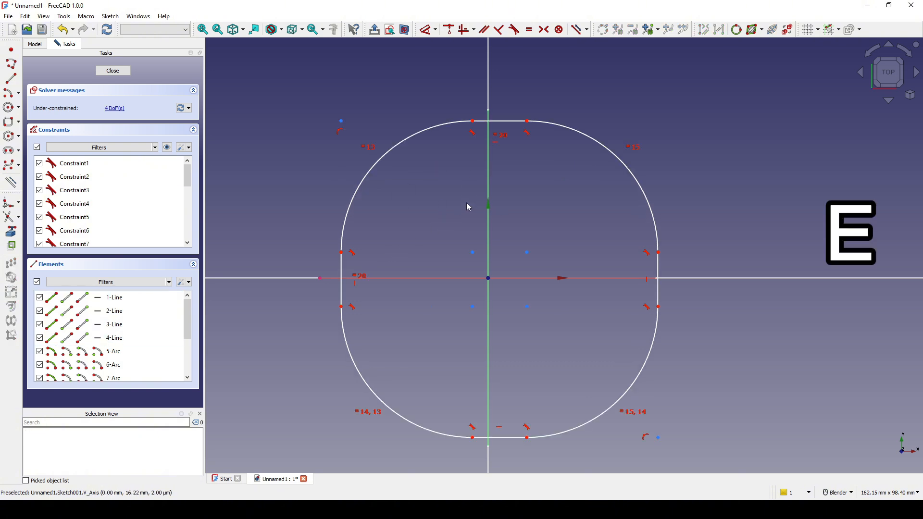
Constrain the rounded rectangle's left edge to lie on the referenced HullCurve1 end point
left_click(342, 273)
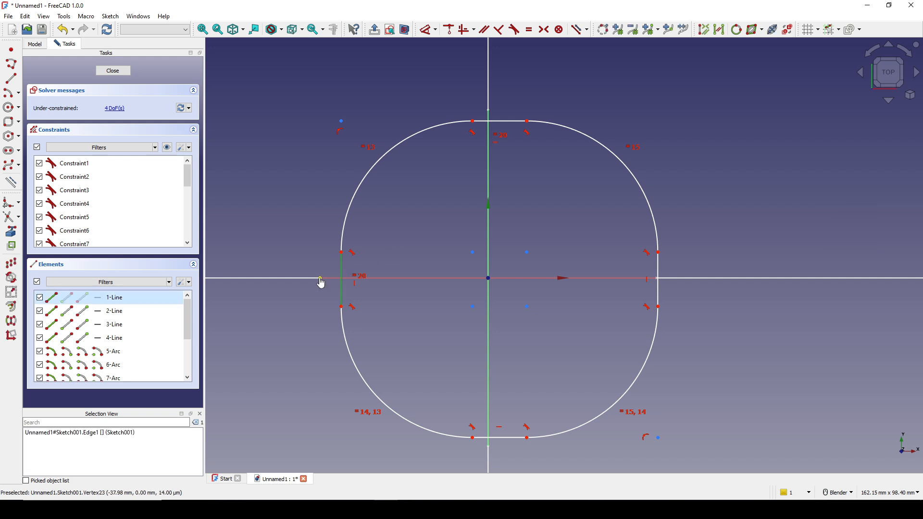
left_click(320, 279)
key("c")
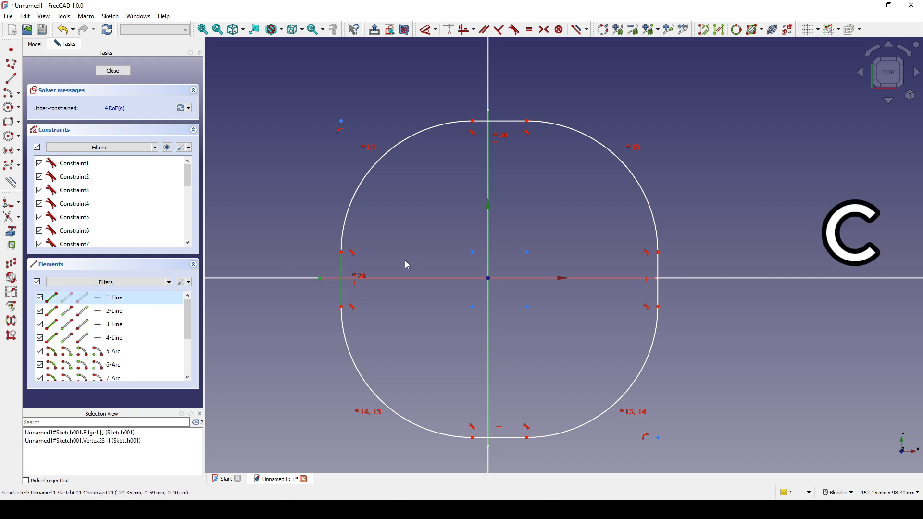
Constrain the centre points of two diagonally opposite corner arcs symmetric about the sketch origin
scroll(399, 260, "down", 2)
middle_click_drag(441, 239, 422, 213, "shift")
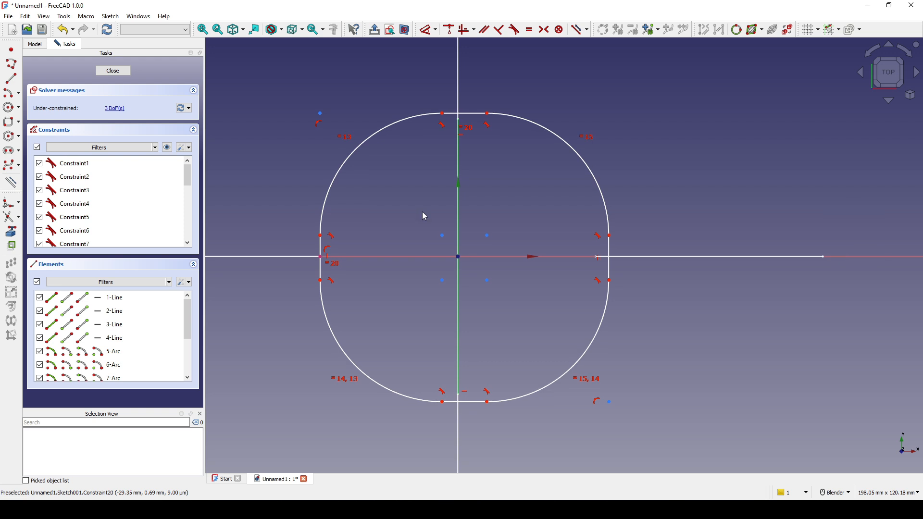
left_click(442, 235)
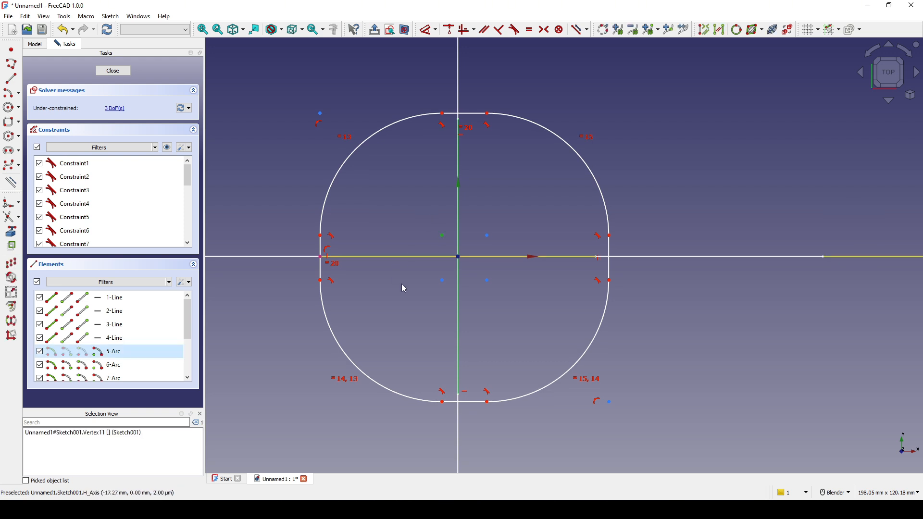
left_click(487, 280)
scroll(474, 287, "up", 1)
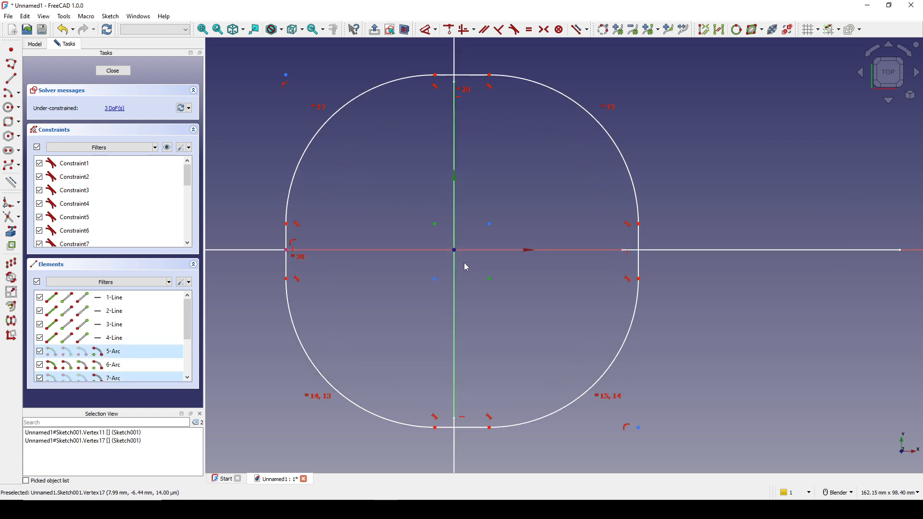
left_click(453, 249)
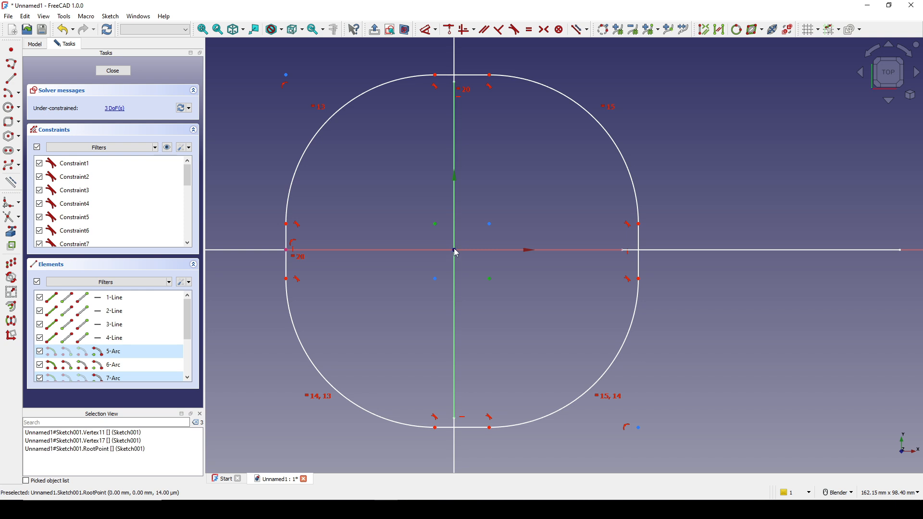
key("s")
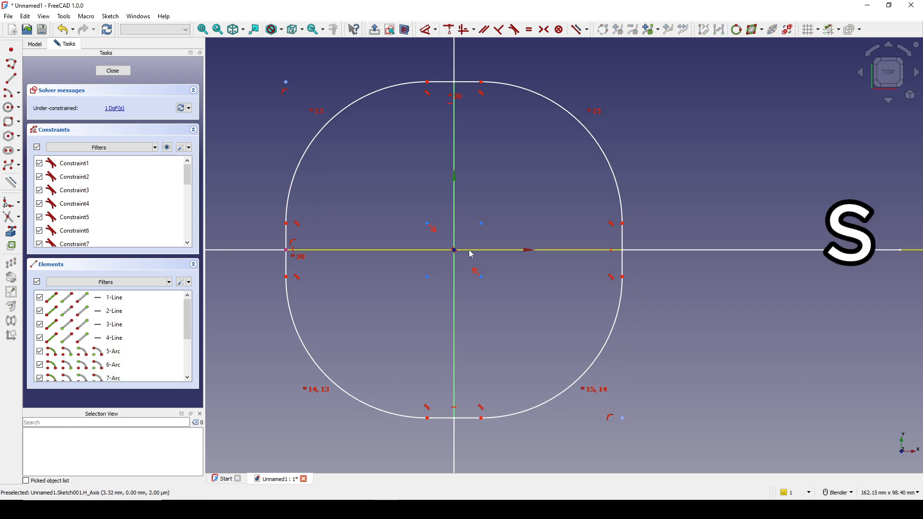
Constrain the upper-right corner arc of the rounded rectangle to a radius of 30 mm
scroll(521, 183, "down", 2)
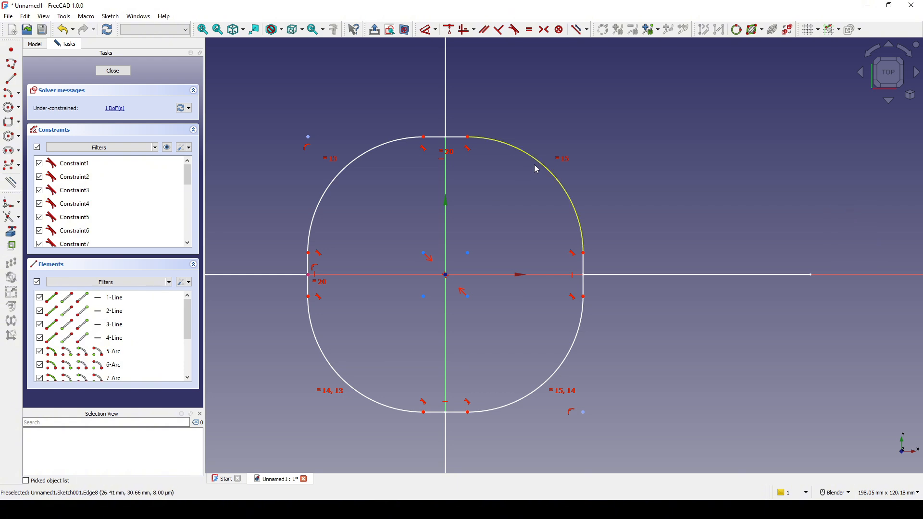
left_click(537, 169)
key("d")
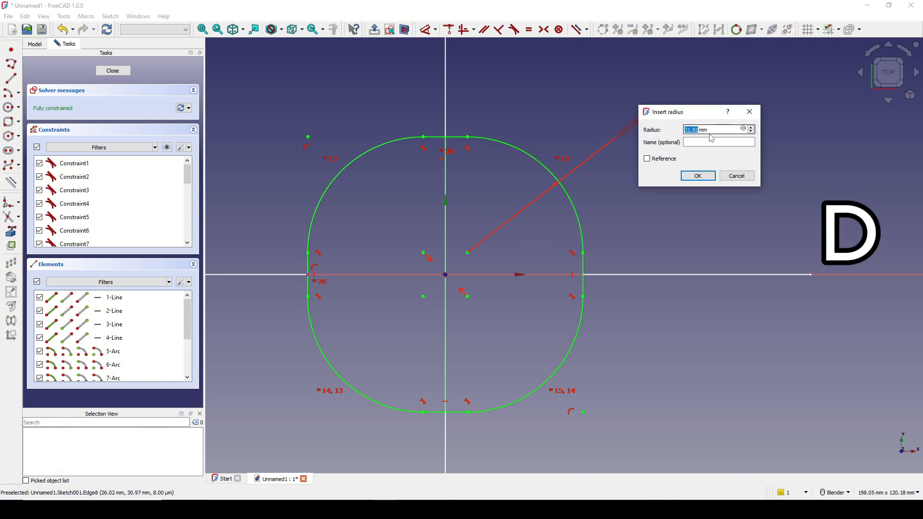
type("30")
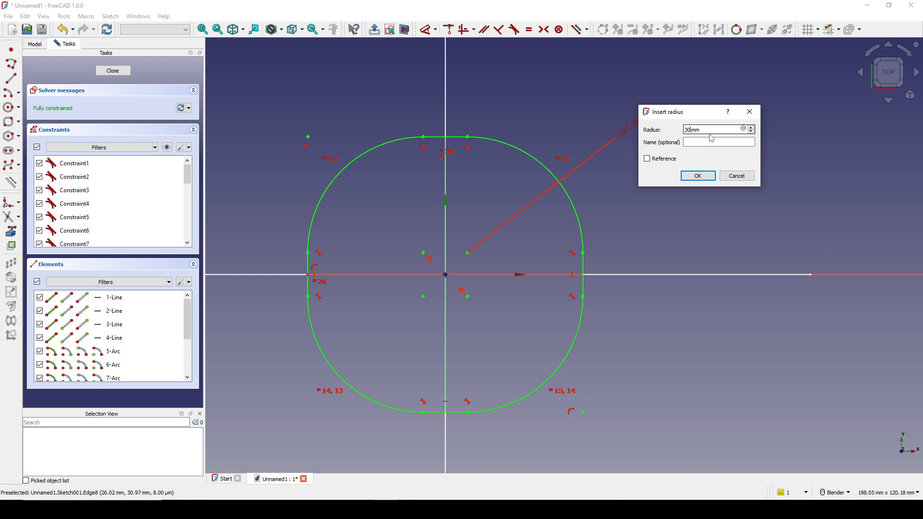
key("Return")
scroll(707, 136, "down", 2)
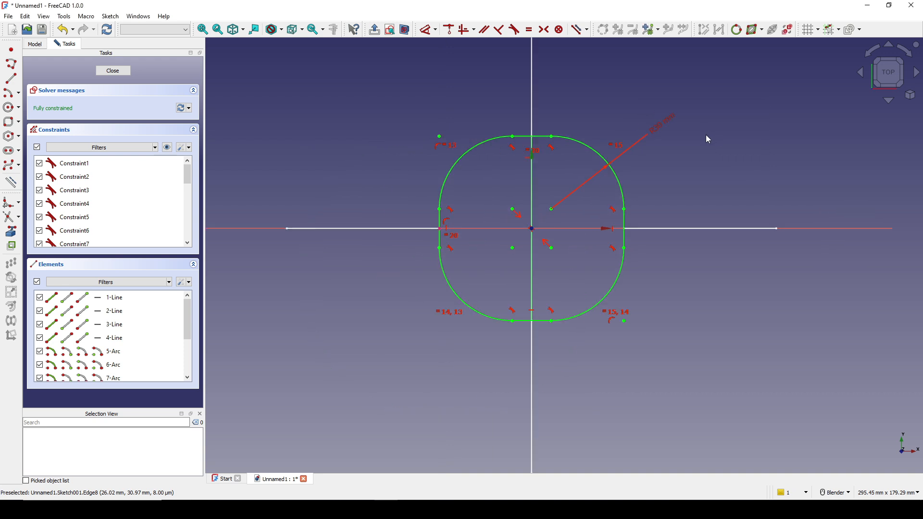
middle_click_drag(706, 138, 647, 154, "shift")
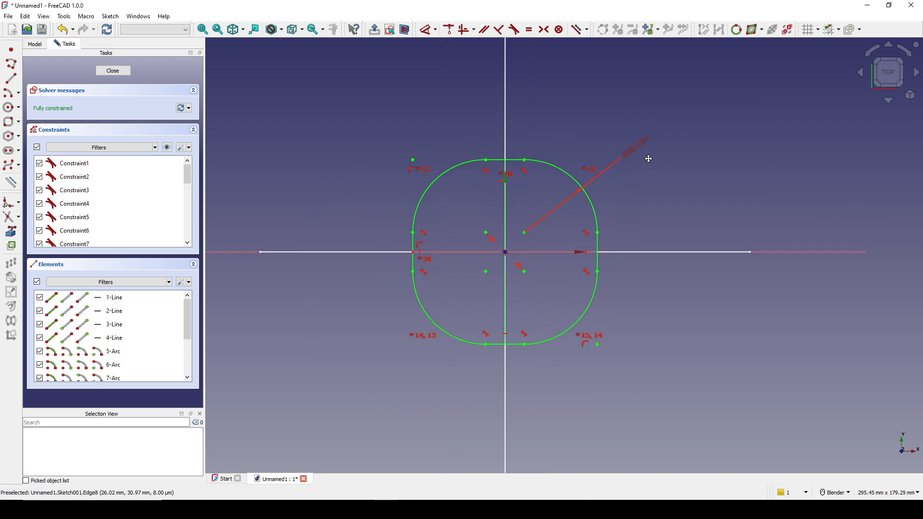
Close the rounded-rectangle sketch and switch to the Curved Shapes workbench
left_click(112, 71)
middle_click_drag(574, 231, 553, 261, "shift")
left_click(679, 277)
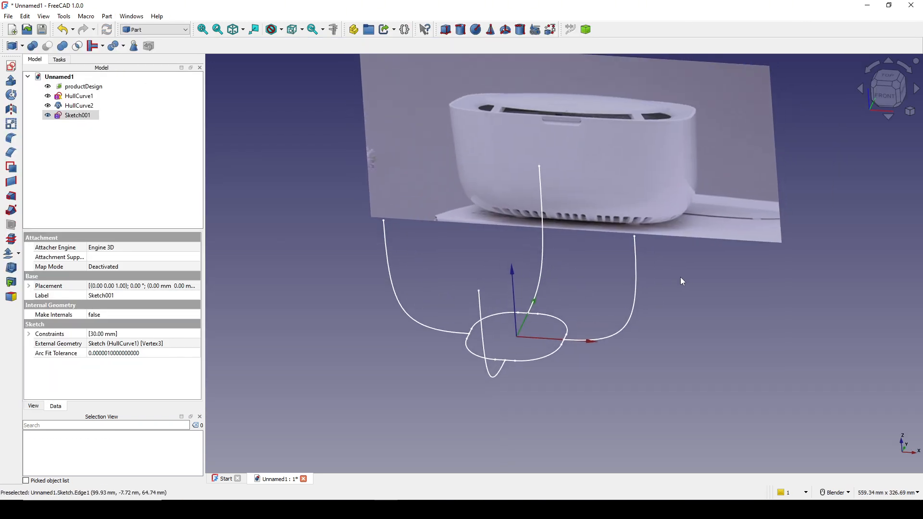
left_click(177, 30)
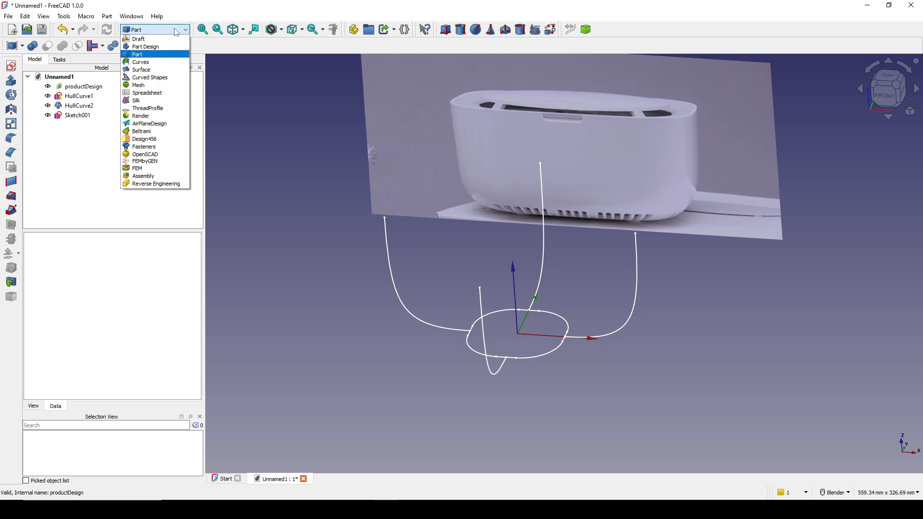
left_click(174, 78)
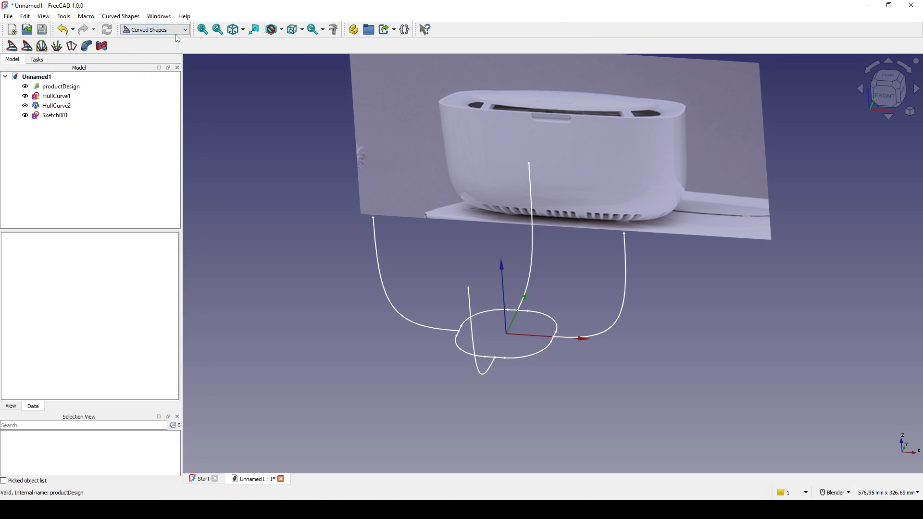
Search the Addon Manager for "curve", view the Curved Shapes workbench's details, and close the manager
left_click(64, 17)
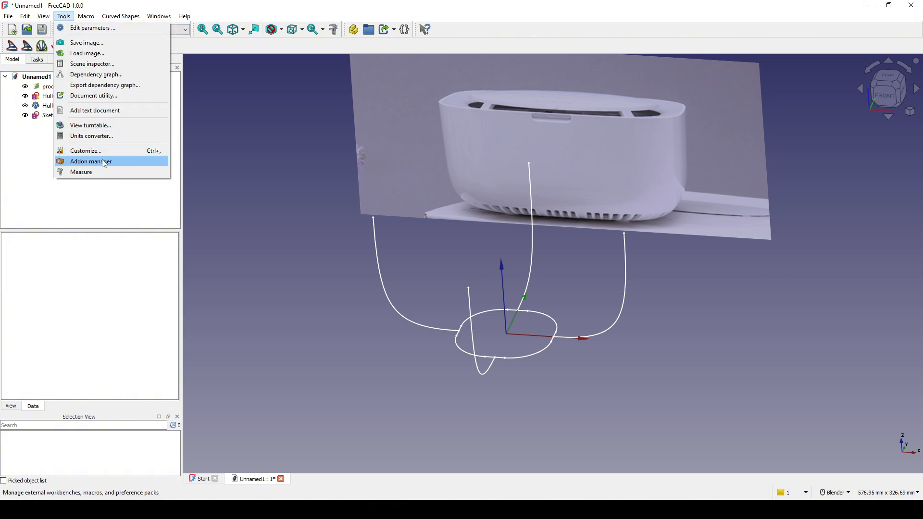
left_click(128, 161)
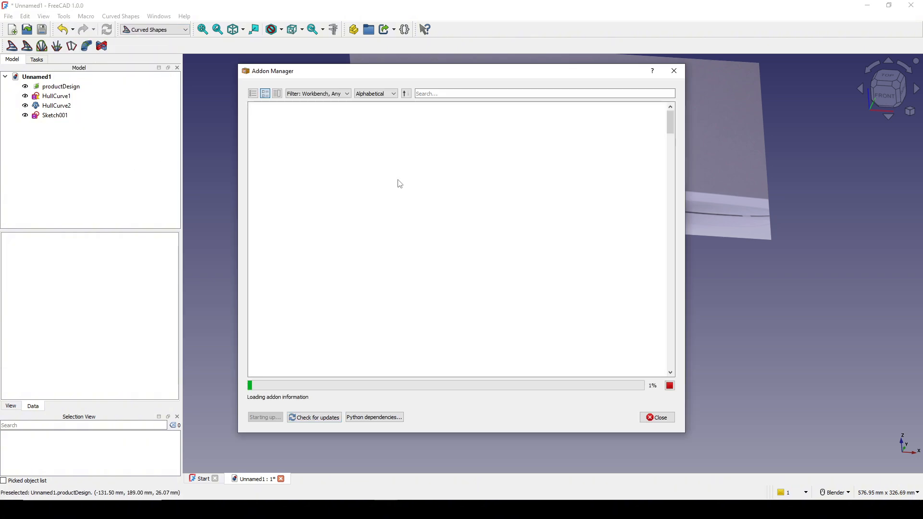
left_click(438, 93)
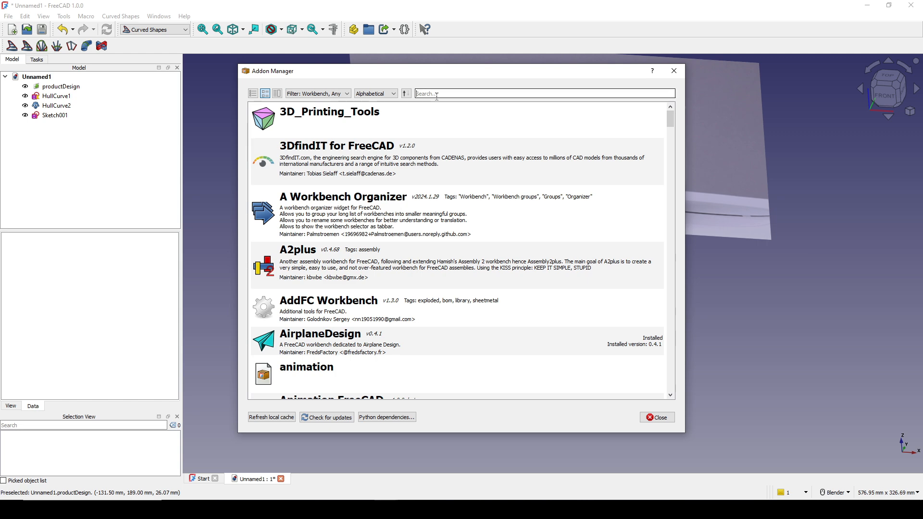
type("curve")
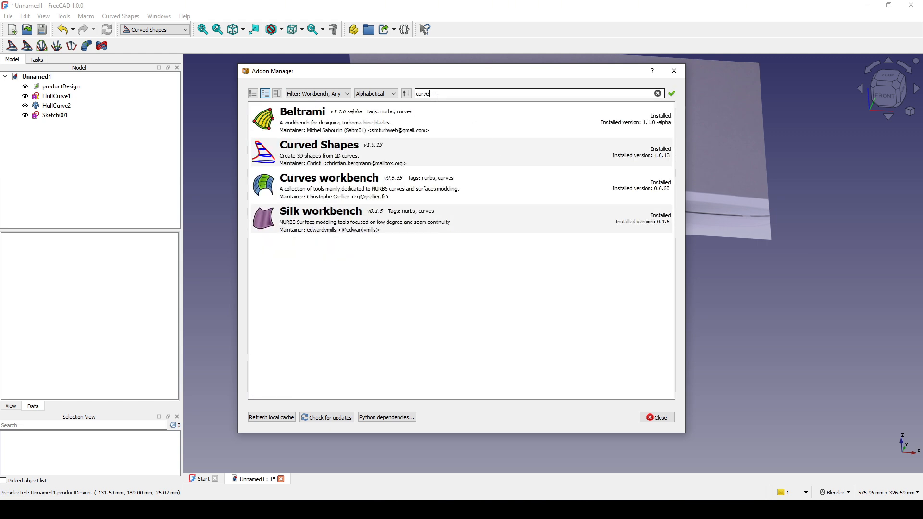
left_click(346, 156)
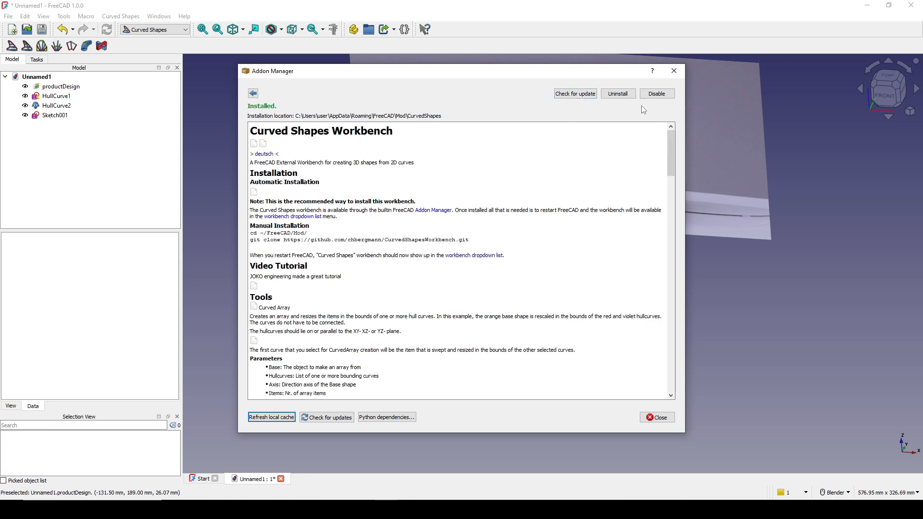
left_click(680, 76)
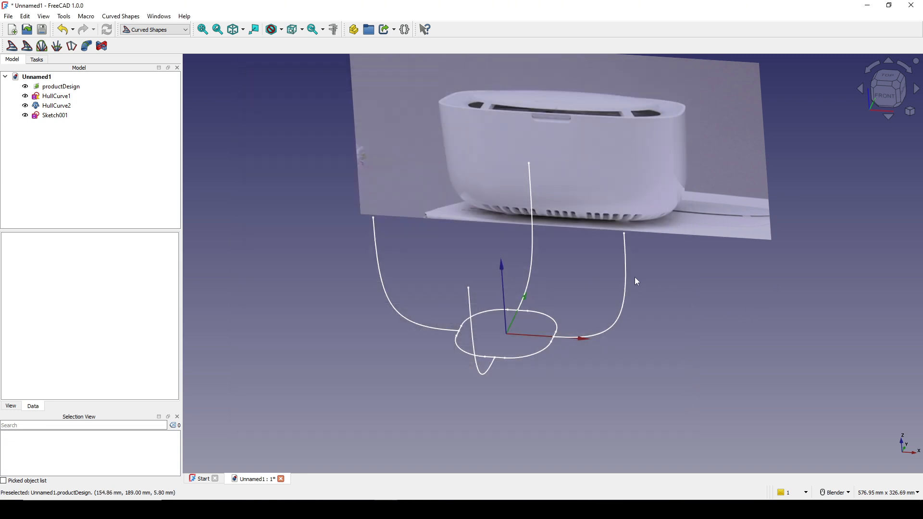
Rename the rounded-rectangle sketch Sketch001 to Profile
middle_click_drag(635, 277, 607, 263, "shift")
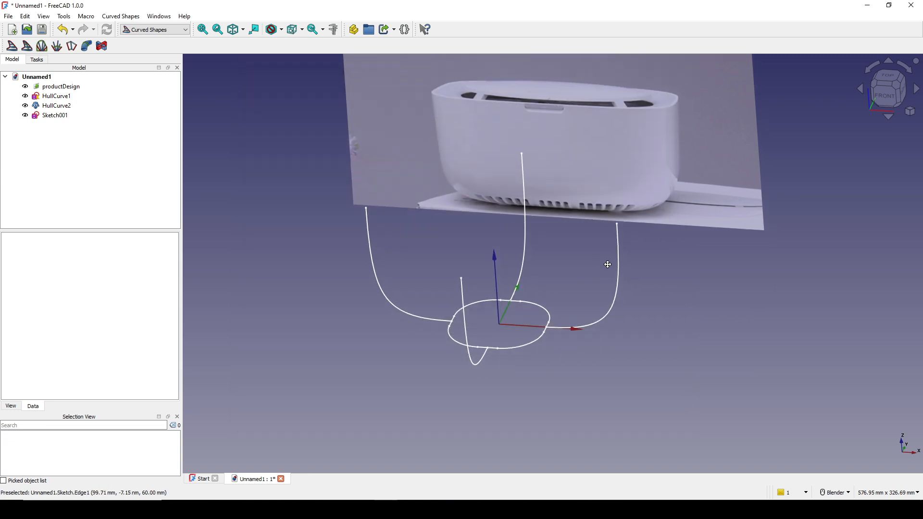
left_click(58, 117)
right_click(51, 112)
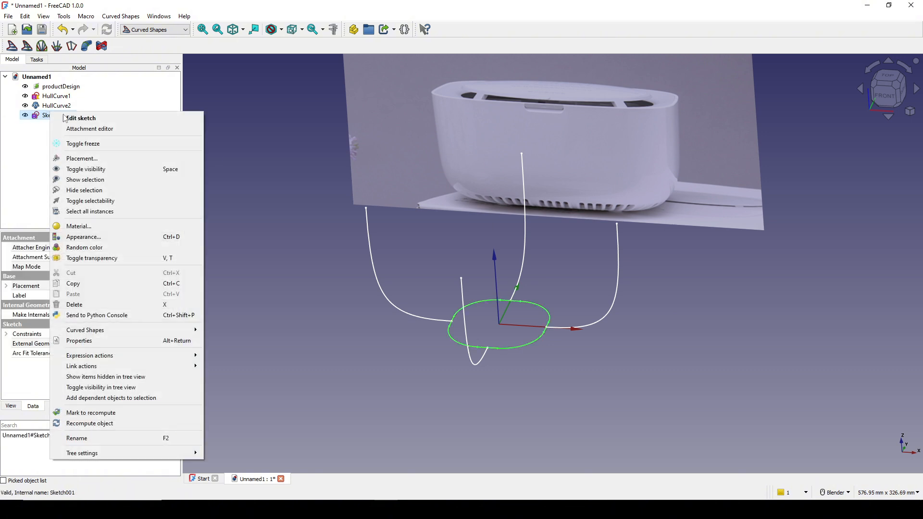
left_click(128, 437)
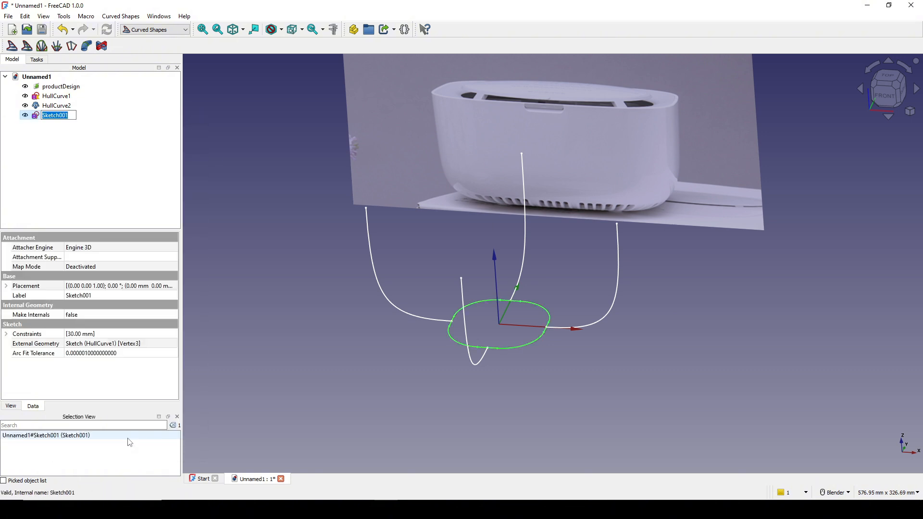
type("Profile")
key("Return")
left_click(319, 210)
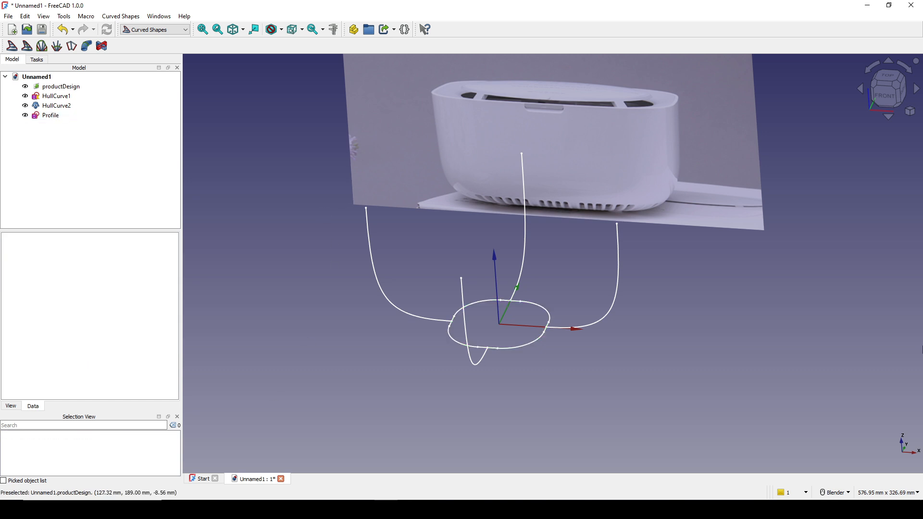
Create a Curved Array with Profile as the base and HullCurve2 and HullCurve1 as hull curves
left_click(44, 118)
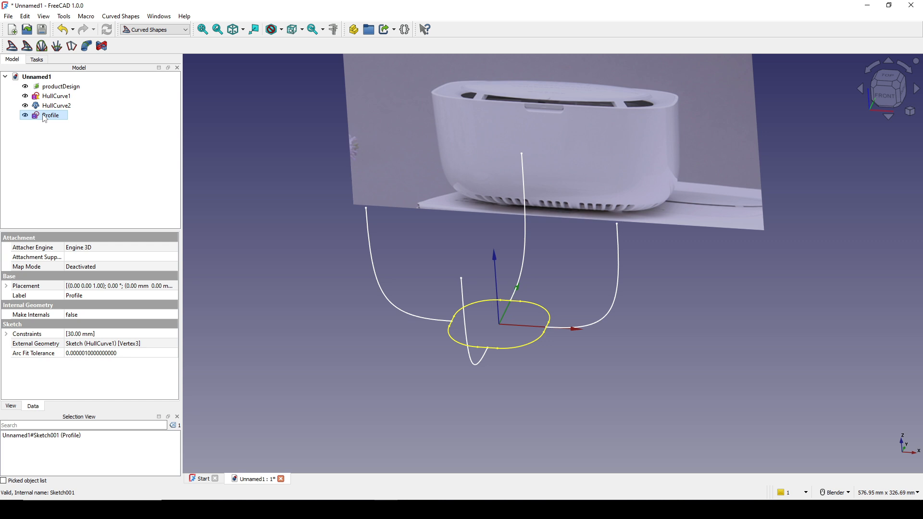
left_click(53, 107, "ctrl")
left_click(55, 98, "ctrl")
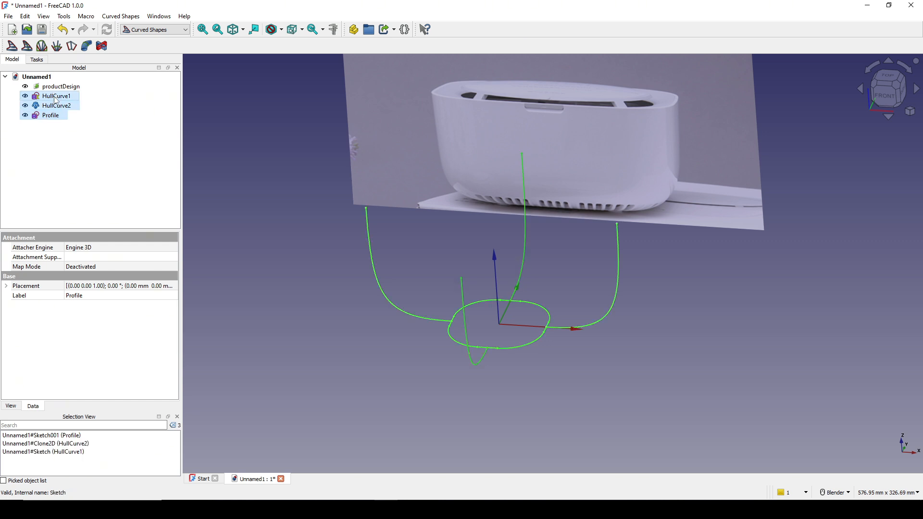
left_click(16, 50)
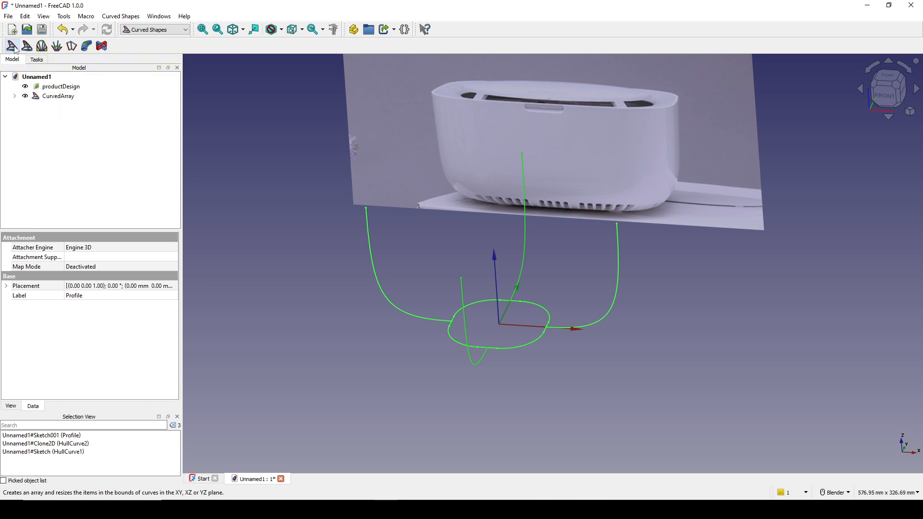
Set the Items property of CurvedArray to 20
left_click(69, 98)
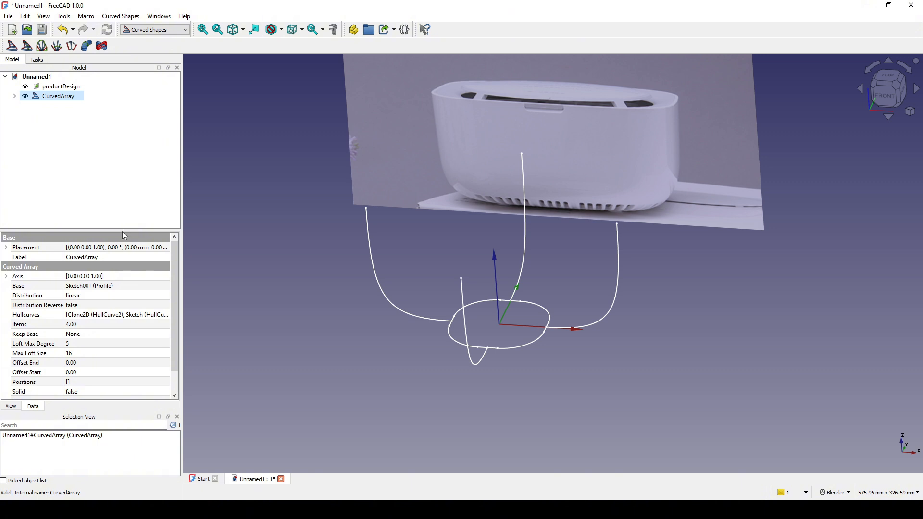
left_click_drag(121, 229, 121, 171)
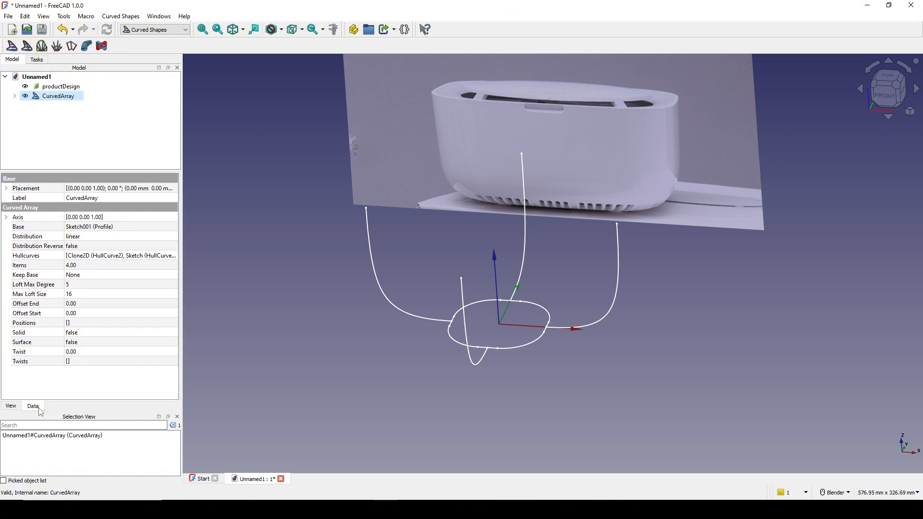
left_click(31, 268)
left_click(83, 266)
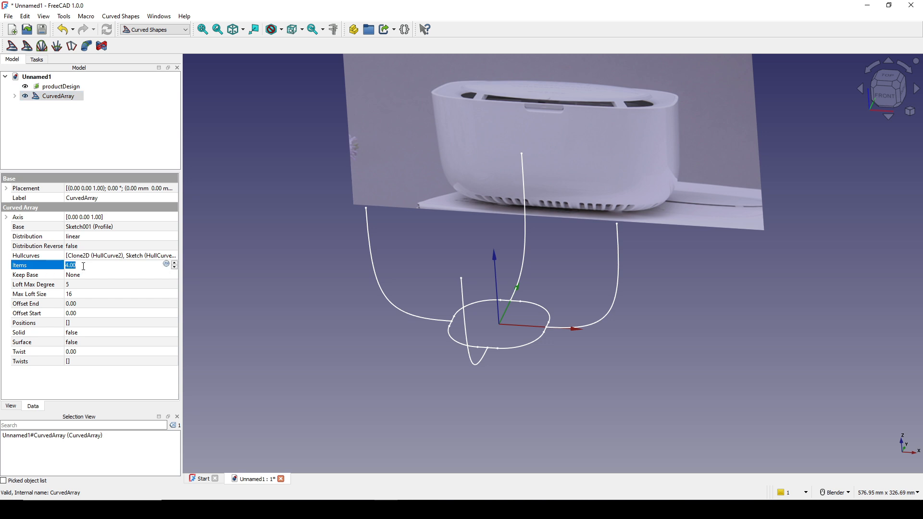
type("20")
scroll(83, 266, "up", 1)
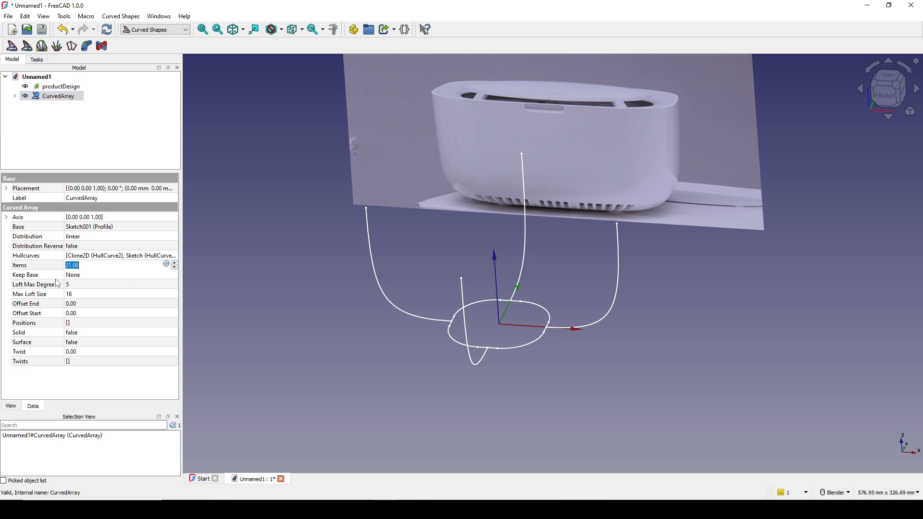
left_click(79, 267)
type("20")
key("Return")
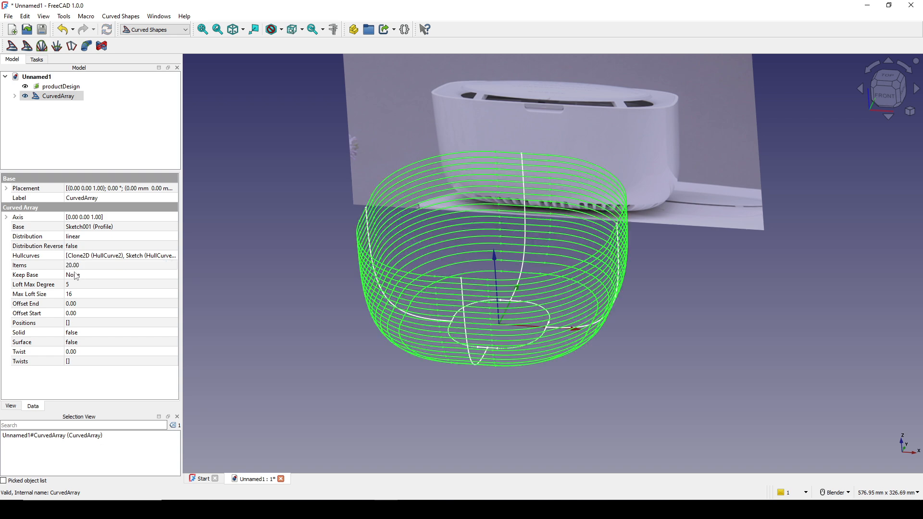
Set the Solid property of CurvedArray to true and inspect the resulting body from above
left_click(46, 285)
middle_click_drag(524, 273, 504, 251)
scroll(505, 250, "up", 1)
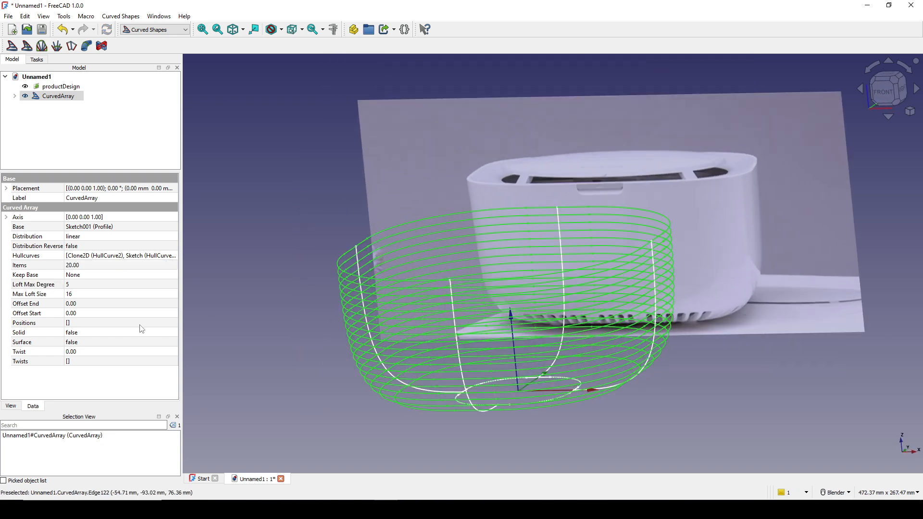
left_click(28, 334)
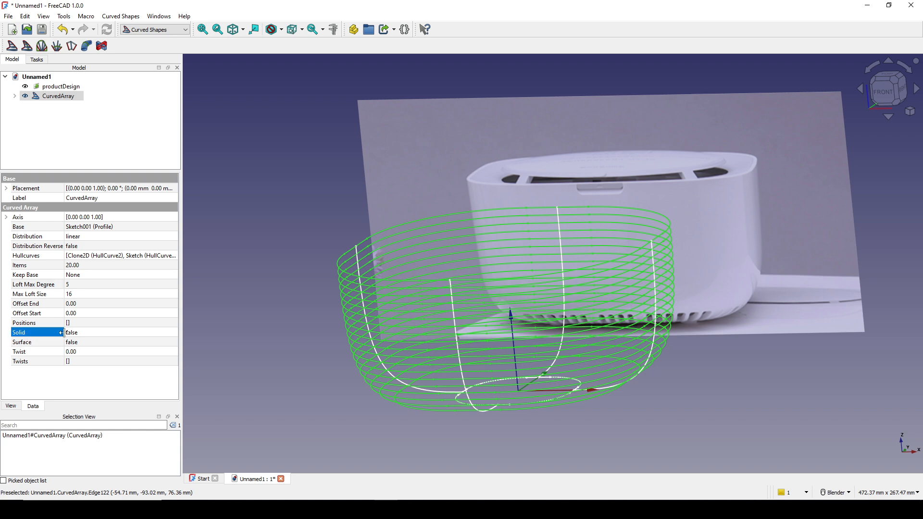
left_click(98, 333)
left_click(98, 333)
left_click(88, 348)
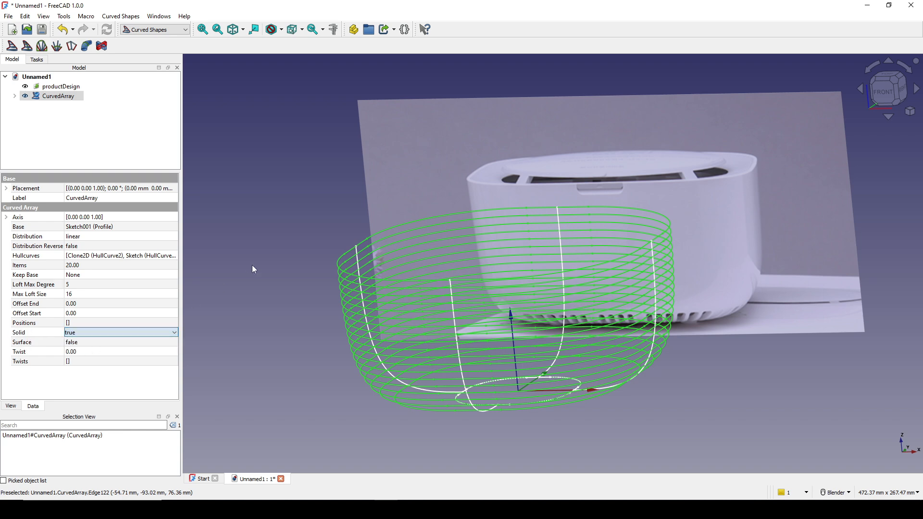
left_click(255, 265)
middle_click_drag(522, 333, 557, 304)
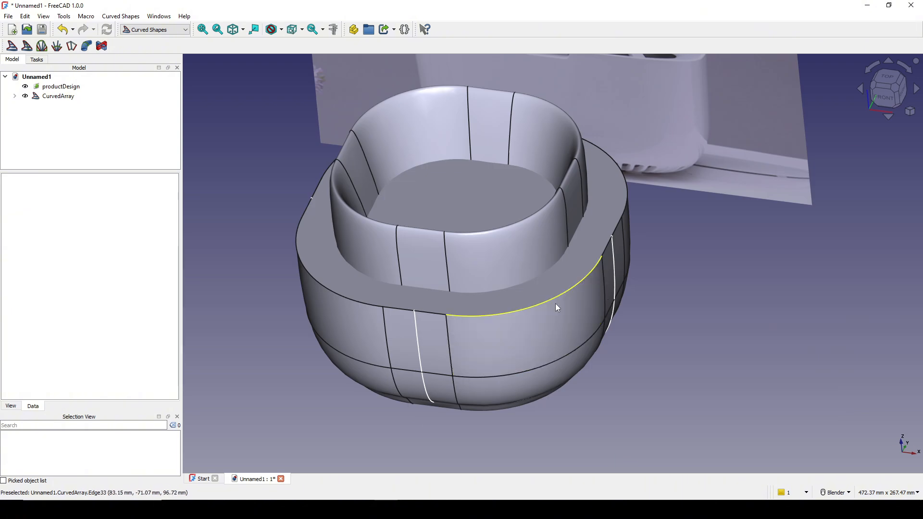
Set the Loft Max Degree property of CurvedArray to 3 and check the body from below
middle_click_drag(566, 346, 481, 312)
left_click(65, 98)
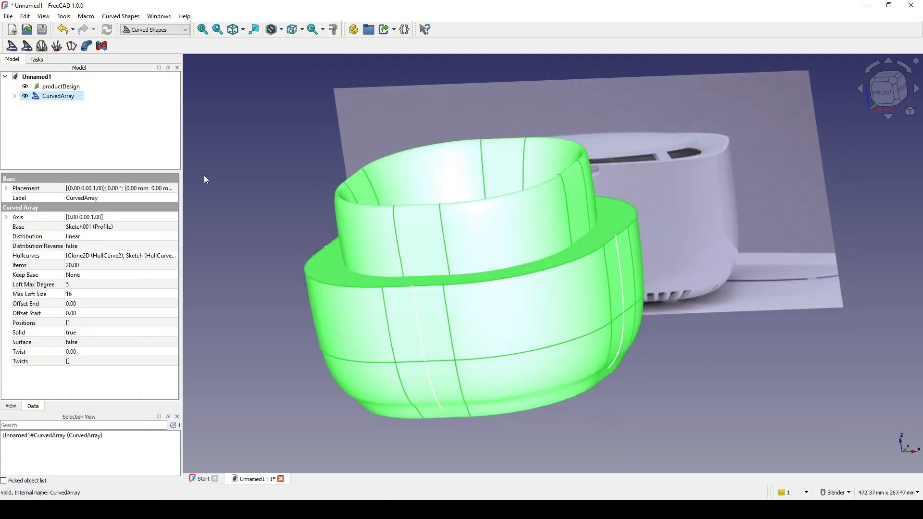
left_click(29, 285)
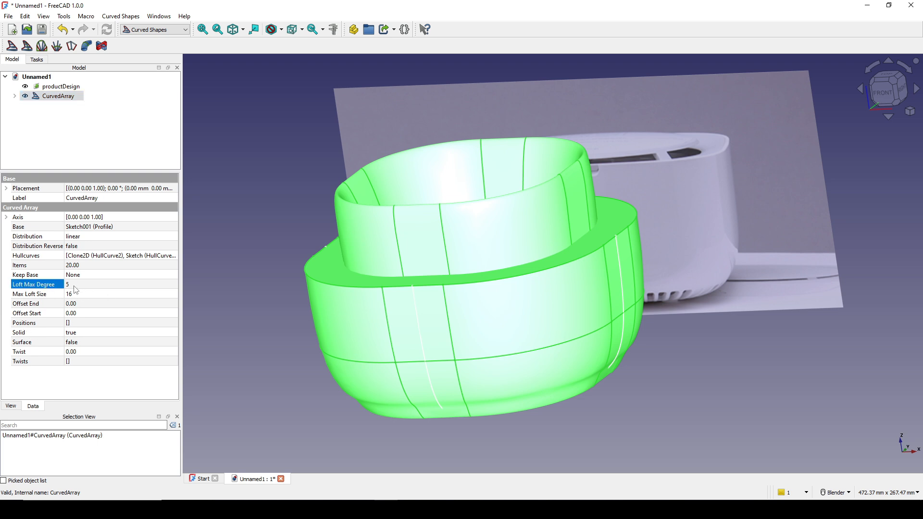
left_click(78, 284)
key("Return")
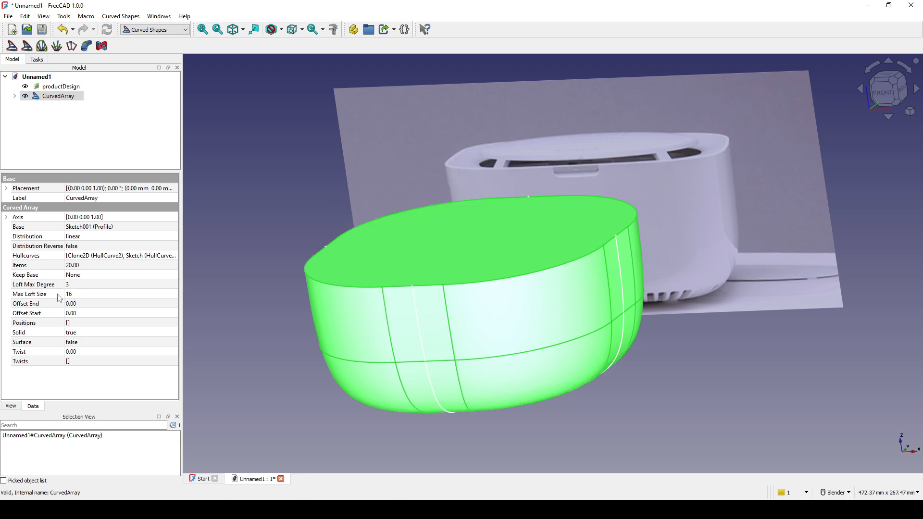
scroll(519, 331, "down", 2)
middle_click_drag(485, 330, 490, 226)
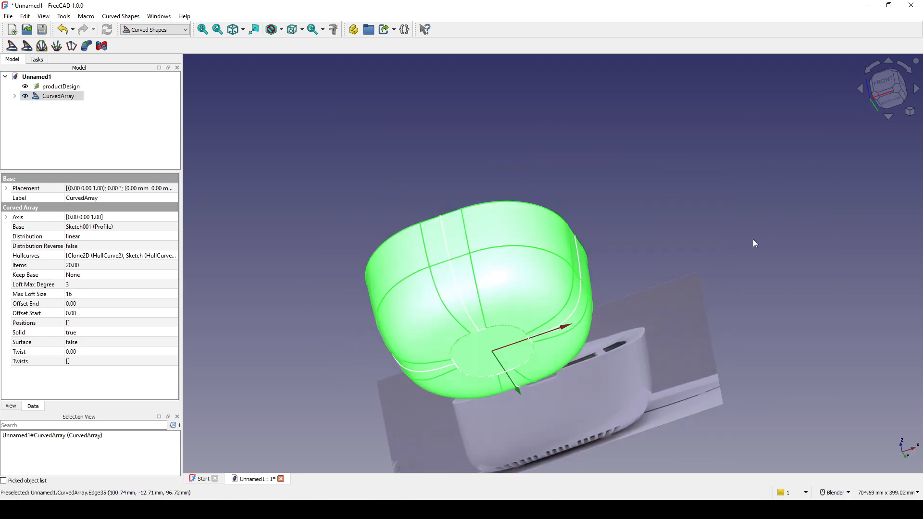
left_click(752, 240)
middle_click_drag(645, 302, 593, 241, "shift")
scroll(622, 252, "up", 3)
Set the Items property of CurvedArray to 25 and check the reshaped body
left_click(59, 97)
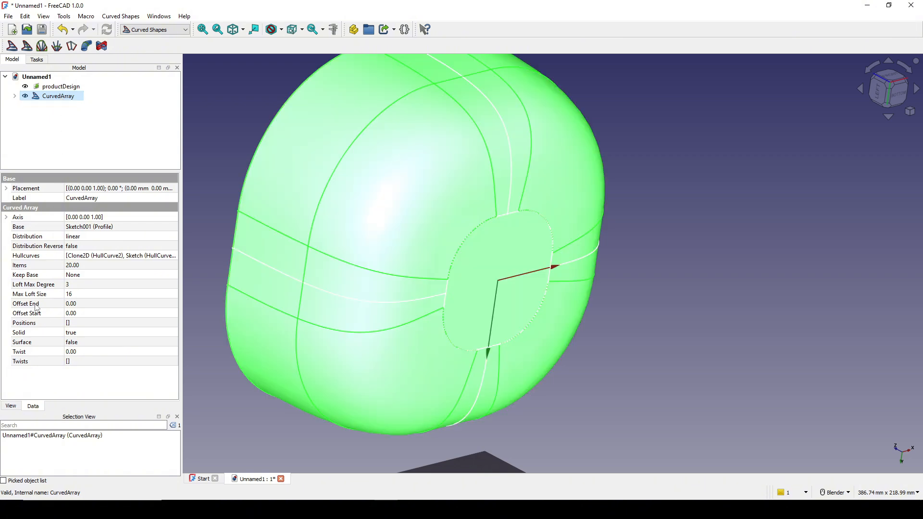
left_click(21, 268)
left_click(88, 265)
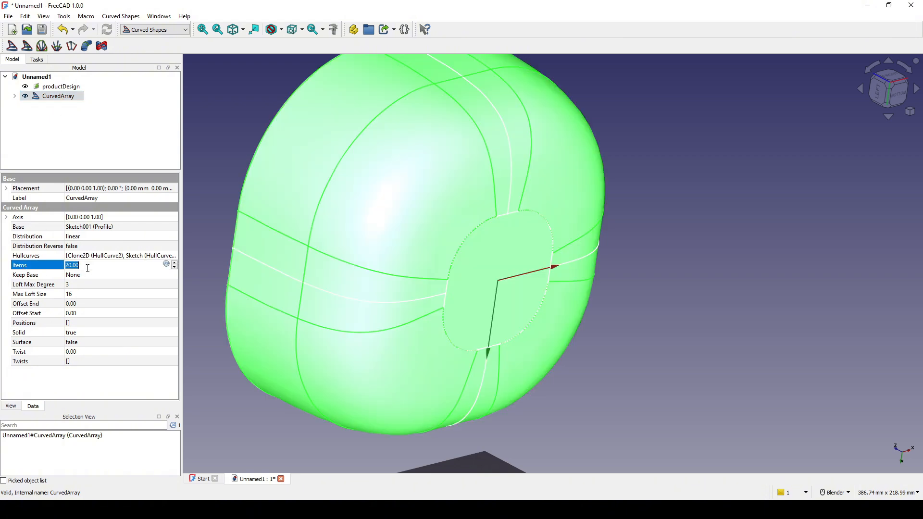
type("25")
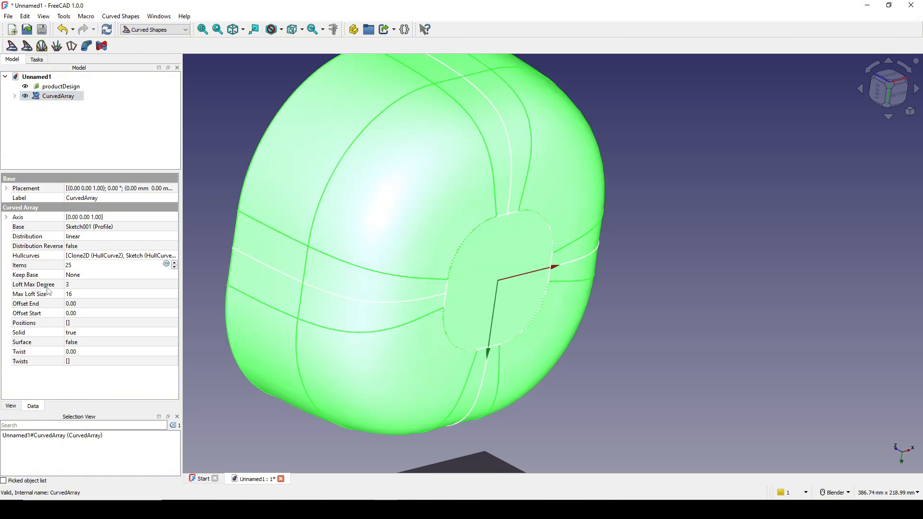
key("Return")
scroll(562, 242, "down", 2)
middle_click_drag(563, 244, 620, 221)
left_click(708, 190)
middle_click_drag(670, 238, 668, 291)
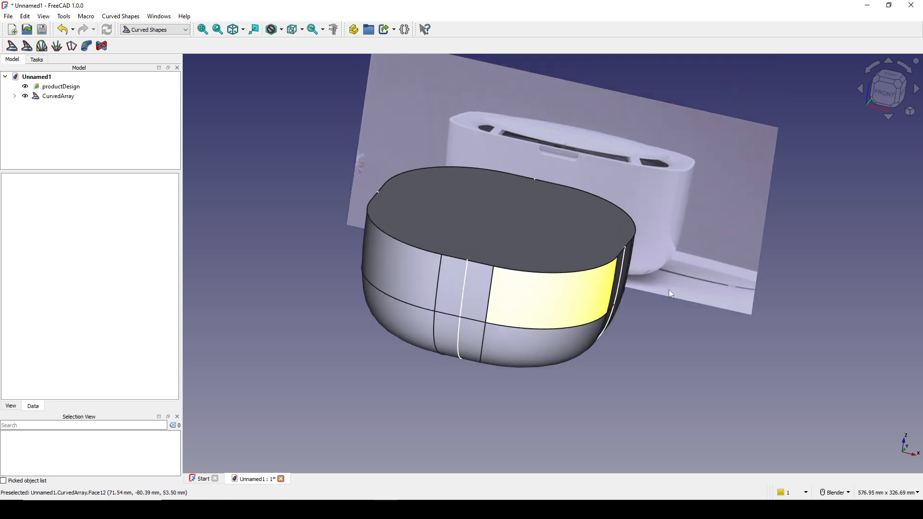
Hide the Profile, HullCurve2 and HullCurve1 sketches nested under CurvedArray
left_click(15, 97)
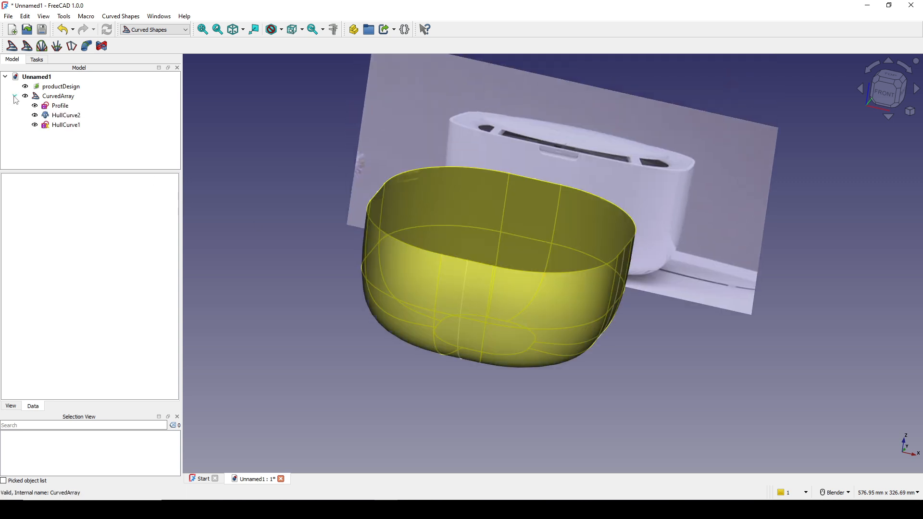
left_click(58, 106)
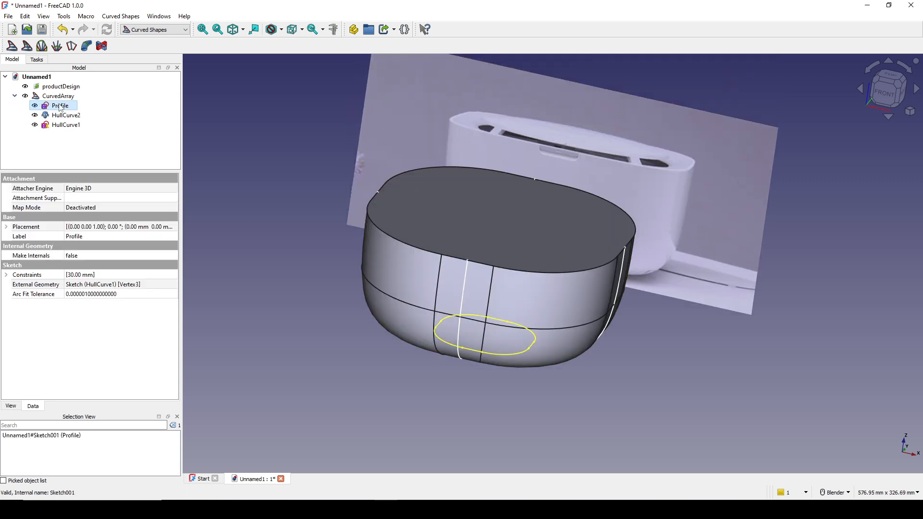
left_click(58, 125, "shift")
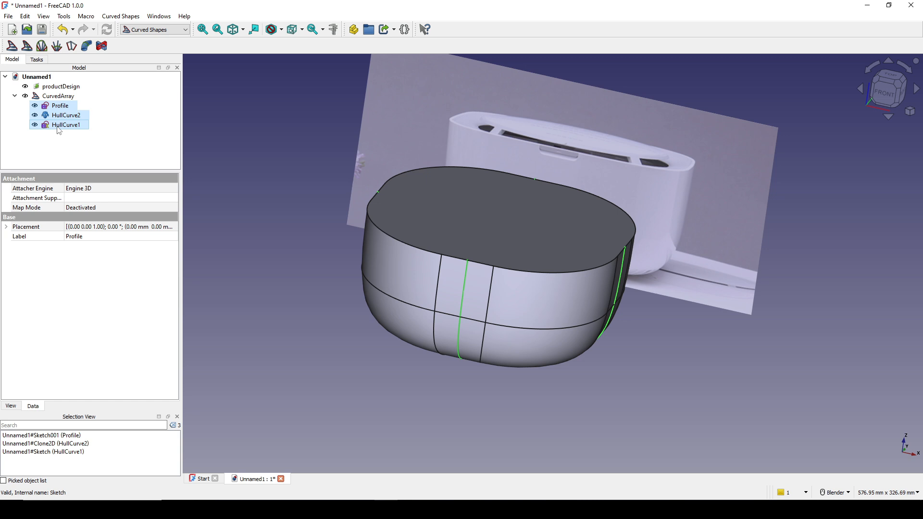
key("space")
left_click(705, 386)
middle_click_drag(705, 385, 595, 318)
scroll(690, 319, "up", 3)
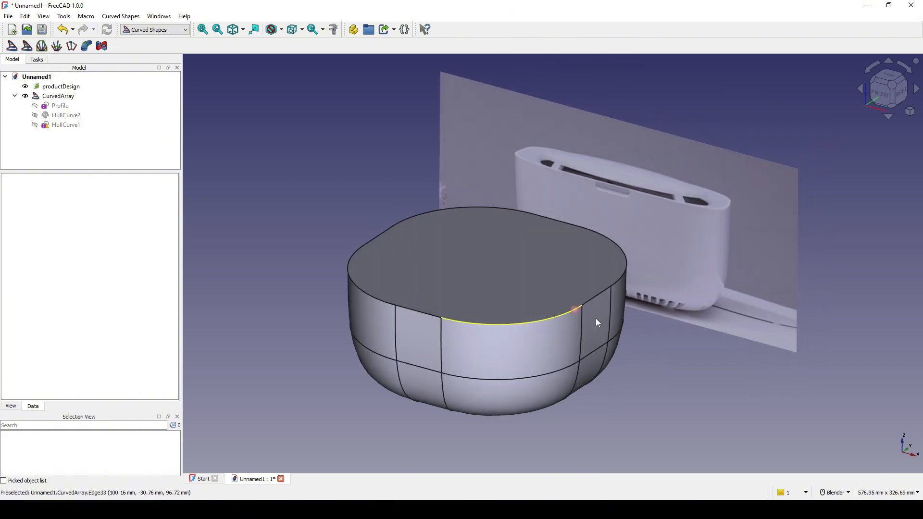
Switch to the Part workbench and bring the body's flat top face into view
left_click(175, 32)
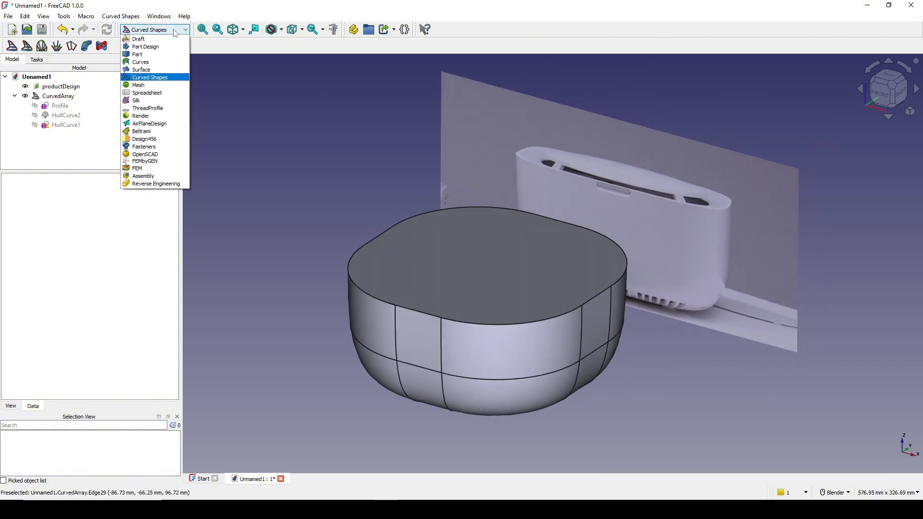
left_click(144, 55)
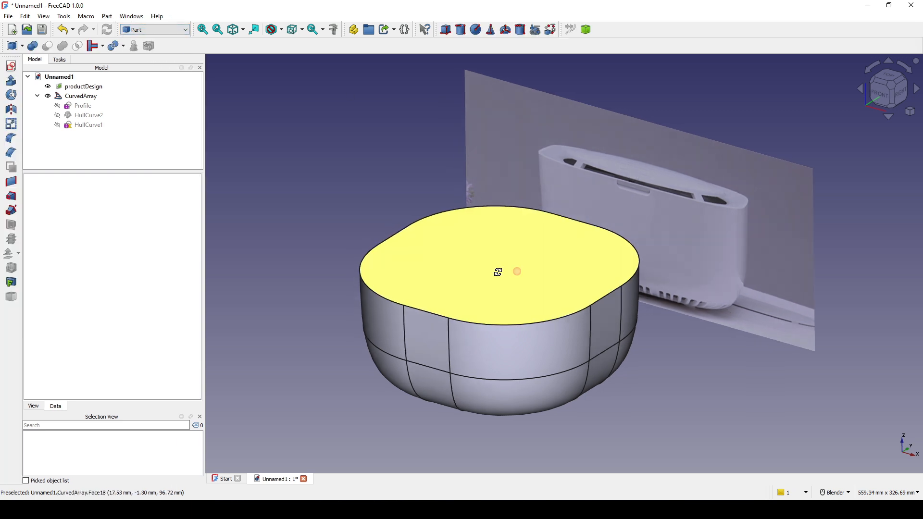
scroll(524, 272, "up", 3)
scroll(532, 277, "down", 2)
middle_click_drag(531, 263, 671, 282)
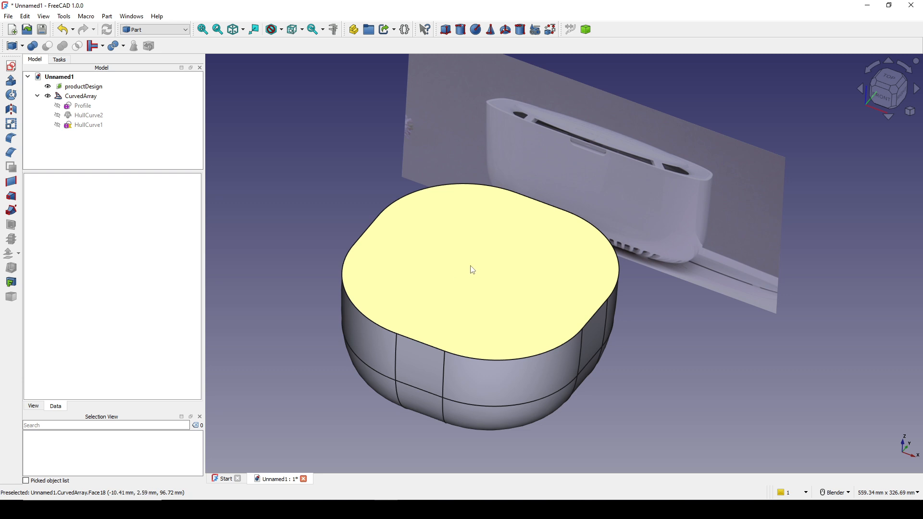
left_click(471, 267)
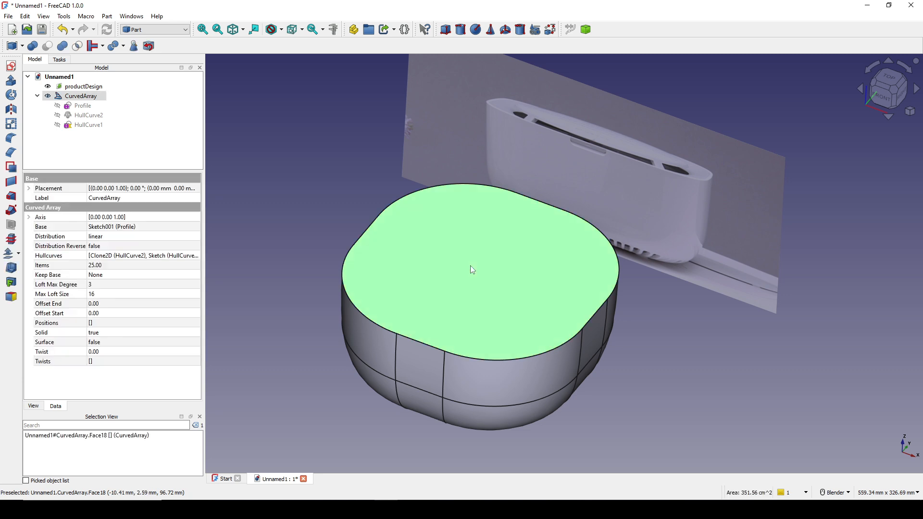
left_click(11, 268)
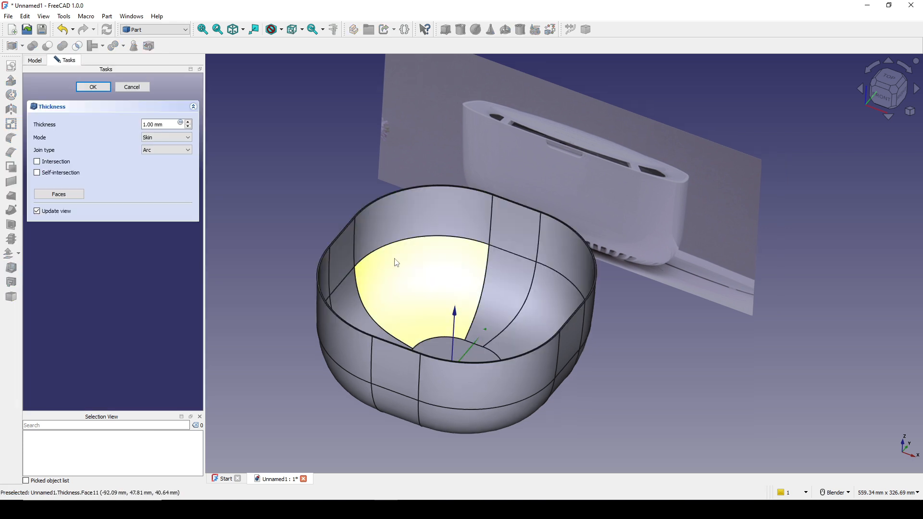
middle_click_drag(465, 297, 505, 289)
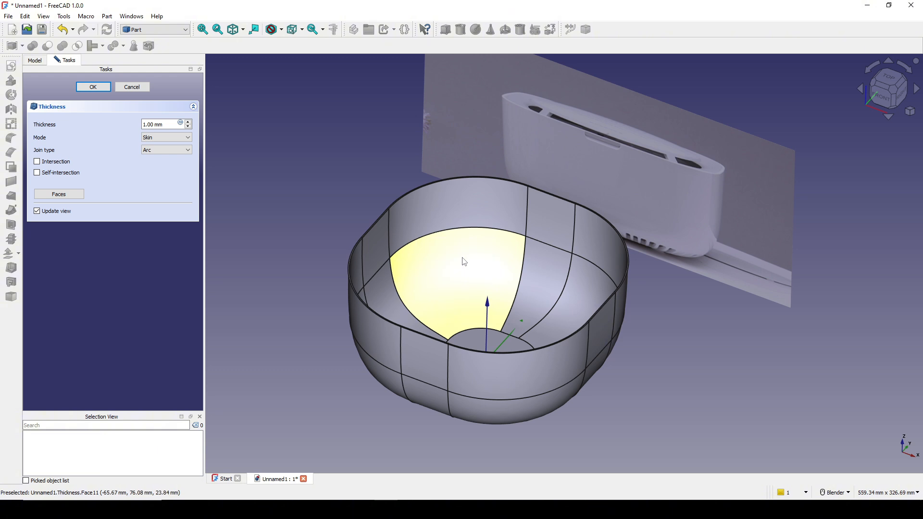
left_click_drag(176, 124, 93, 131)
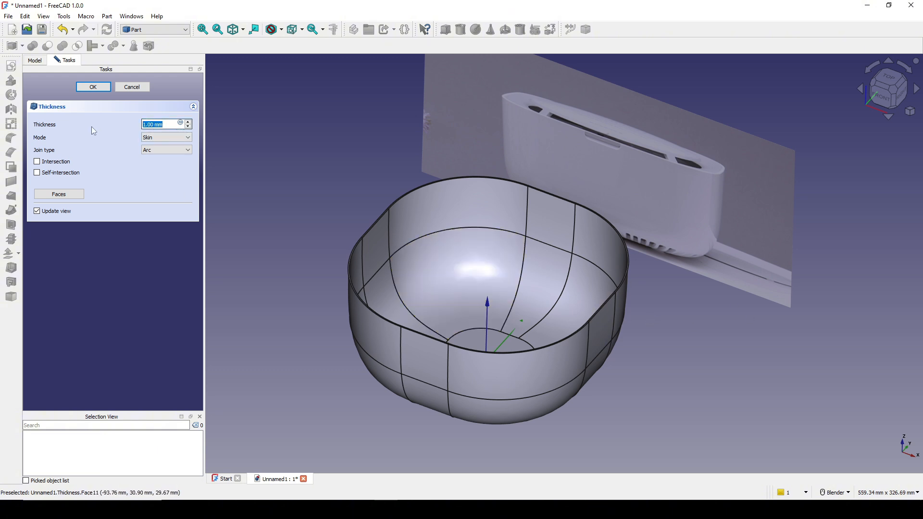
left_click(168, 125)
middle_click_drag(490, 283, 477, 266)
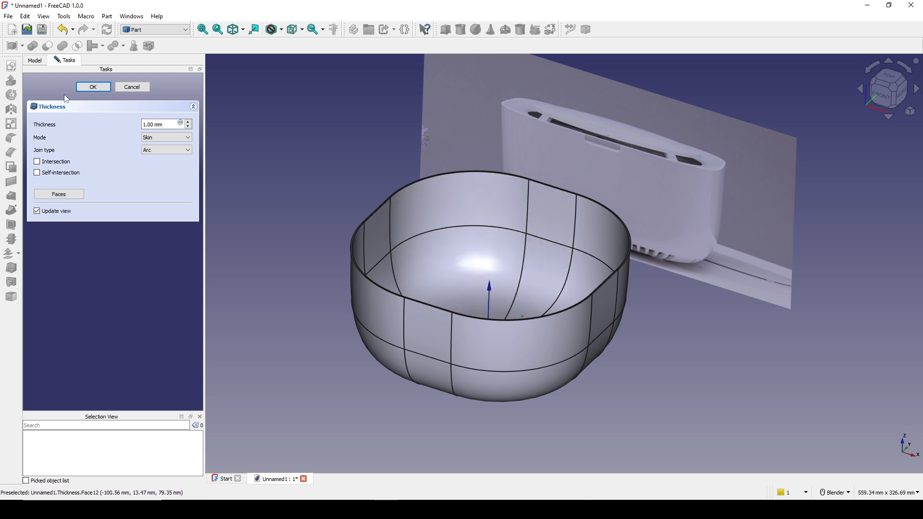
left_click(132, 87)
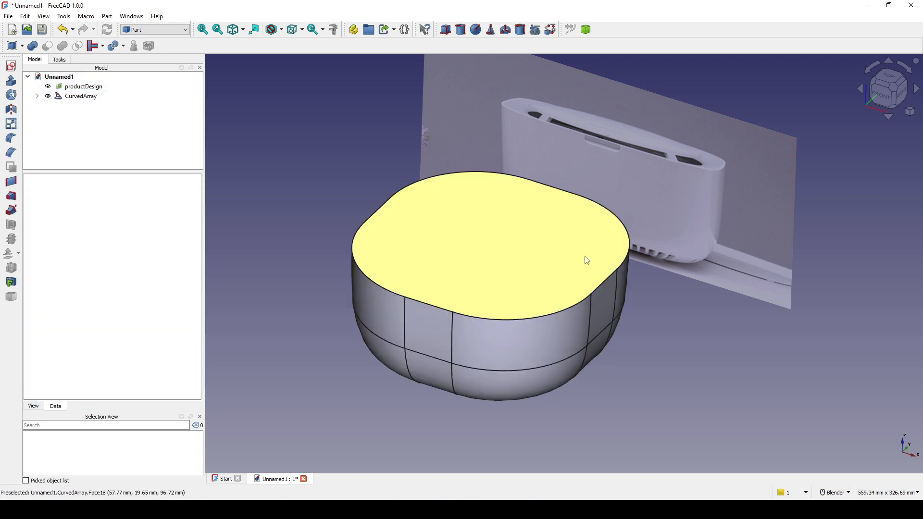
Scale CurvedArray uniformly by a factor of 0.9 with the Part Scale tool
middle_click_drag(574, 264, 653, 298)
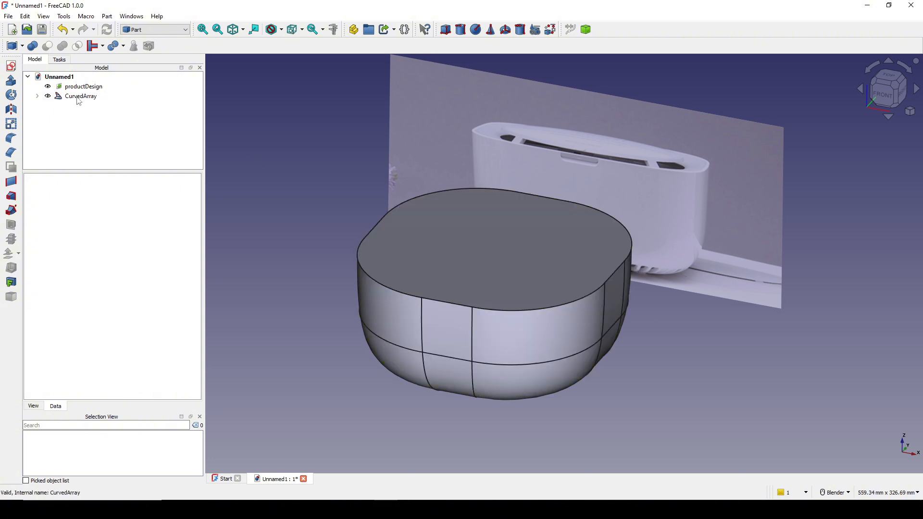
left_click(78, 97)
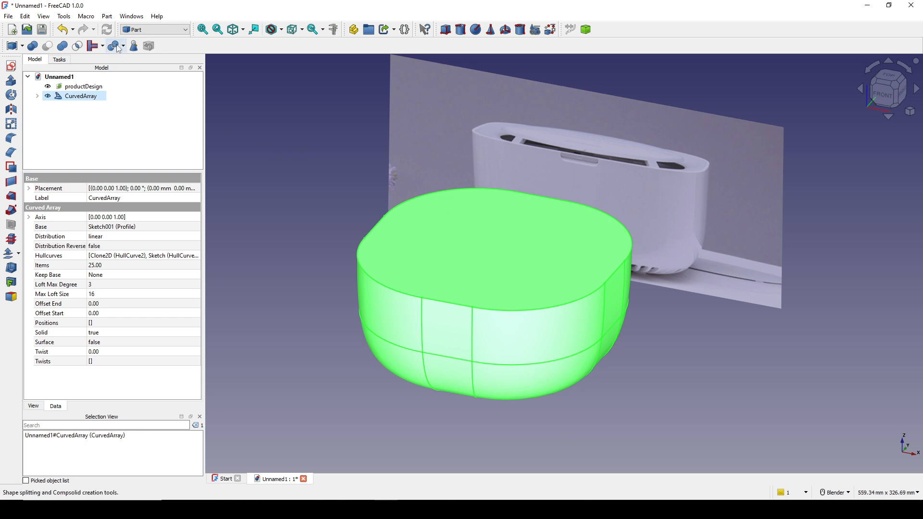
left_click(107, 16)
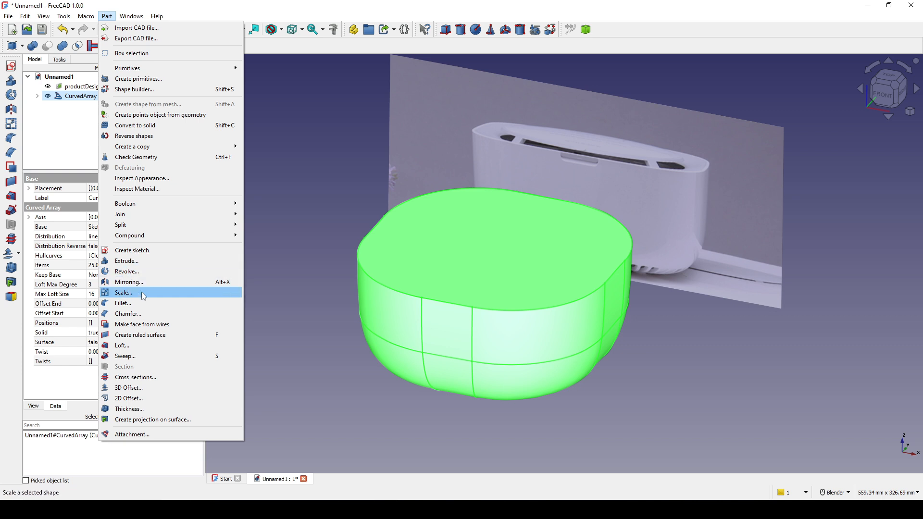
left_click(158, 293)
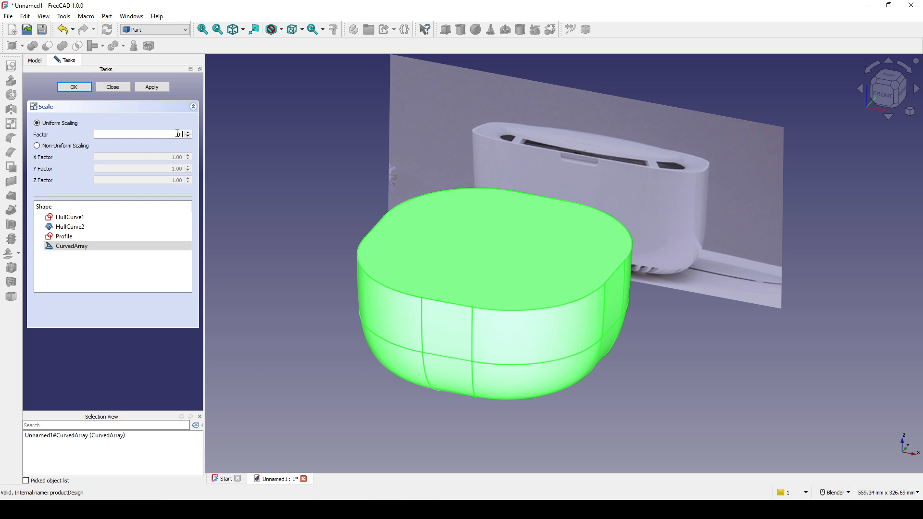
left_click(80, 88)
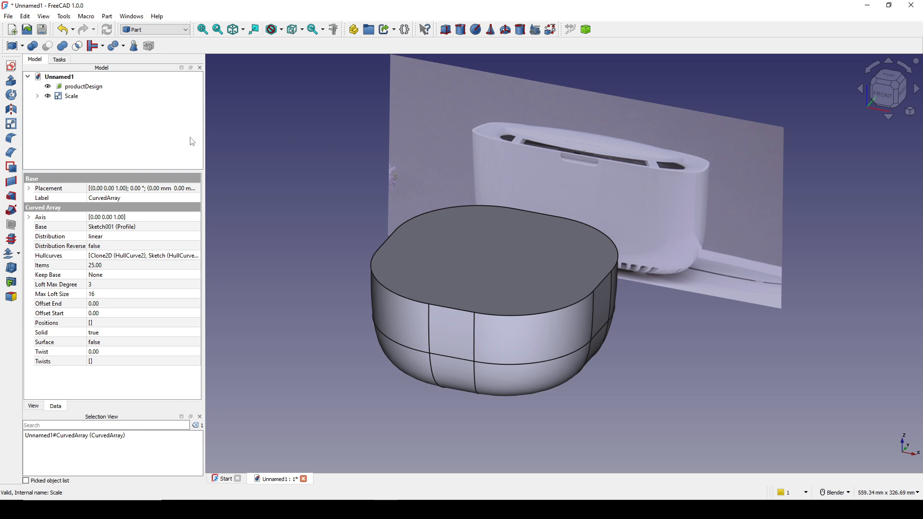
Show the model in wireframe from the front and unhide CurvedArray under Scale to compare both outlines
left_click(68, 96)
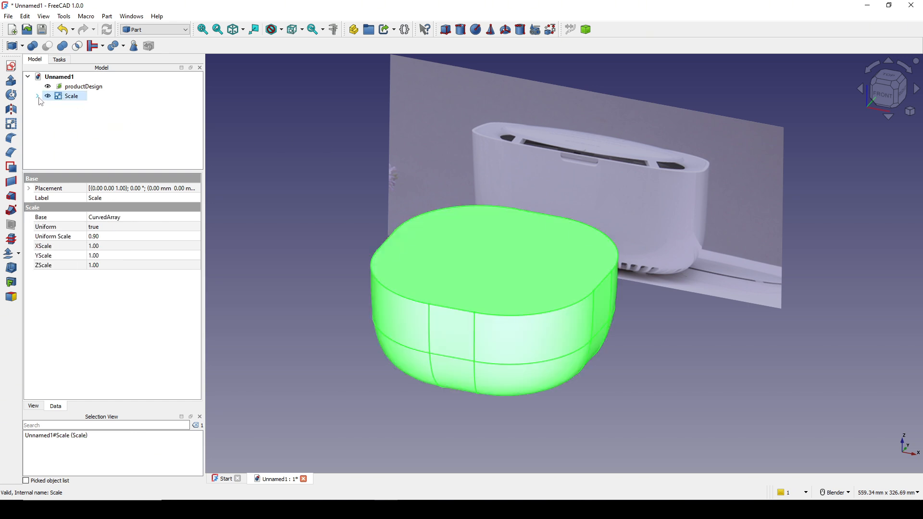
left_click(38, 96)
left_click(84, 107)
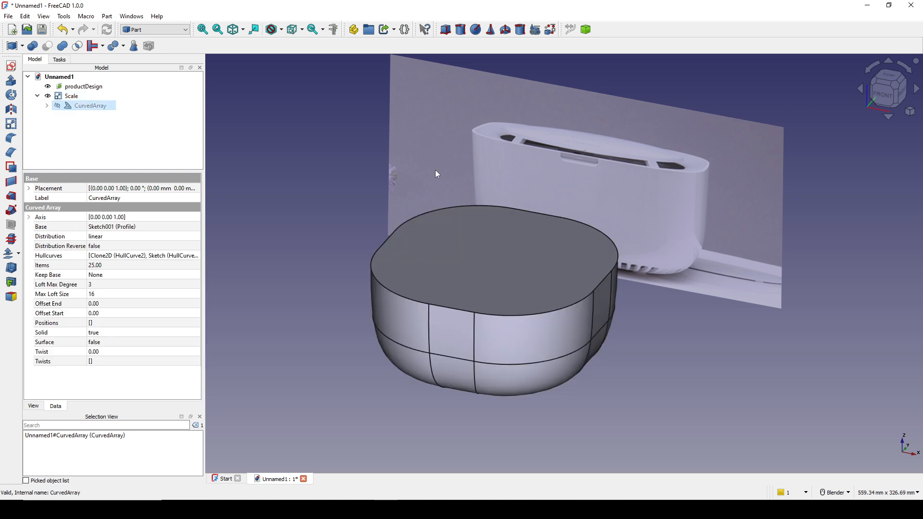
left_click(884, 96)
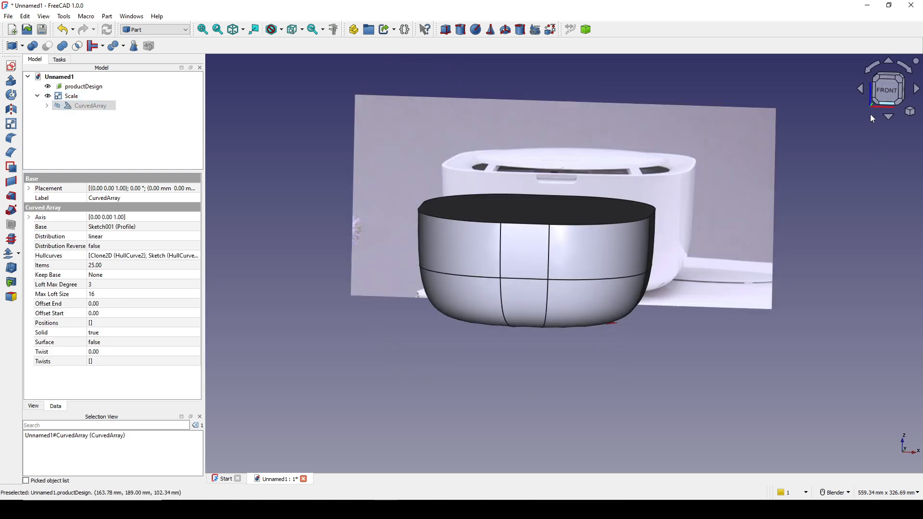
scroll(542, 158, "up", 1)
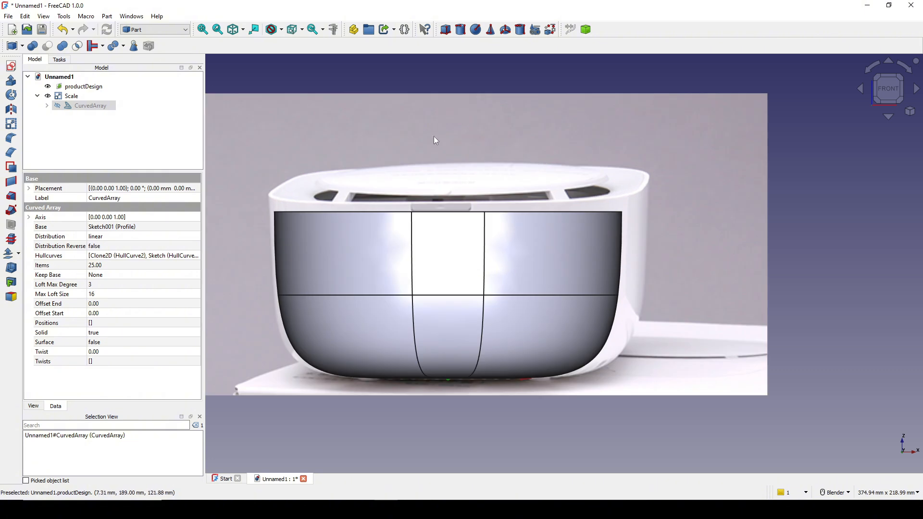
left_click(281, 30)
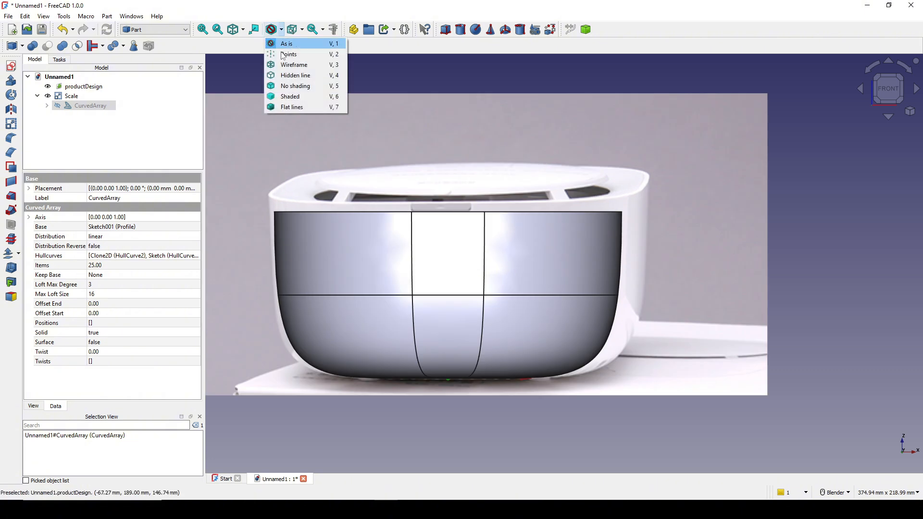
left_click(288, 65)
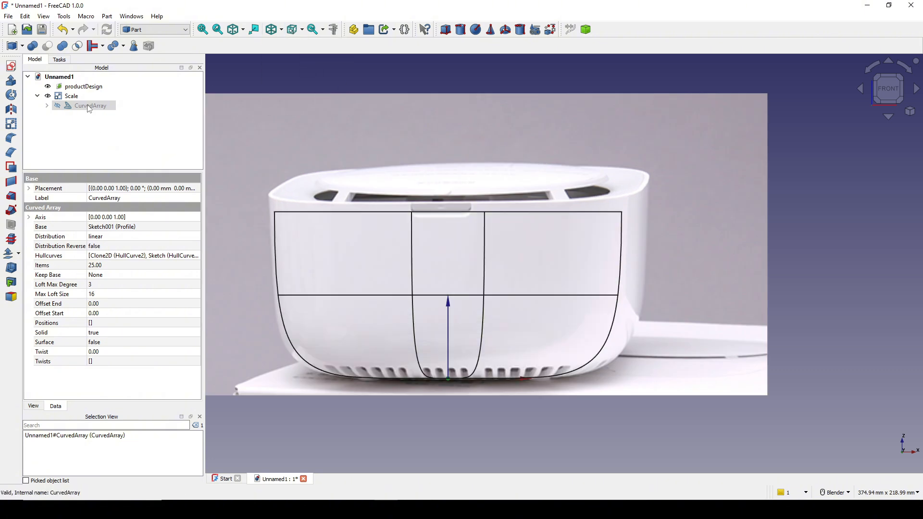
key("space")
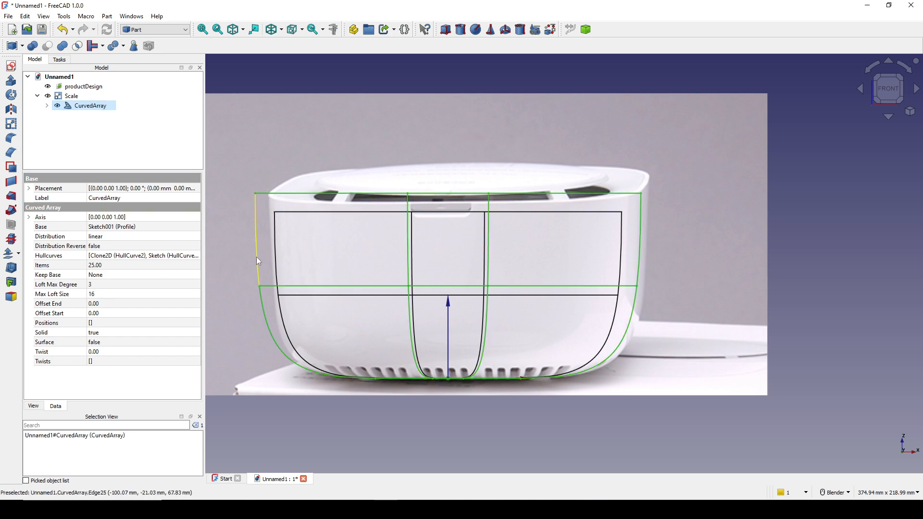
Set the Scale object's uniform scale factor to 0.95
left_click(70, 98)
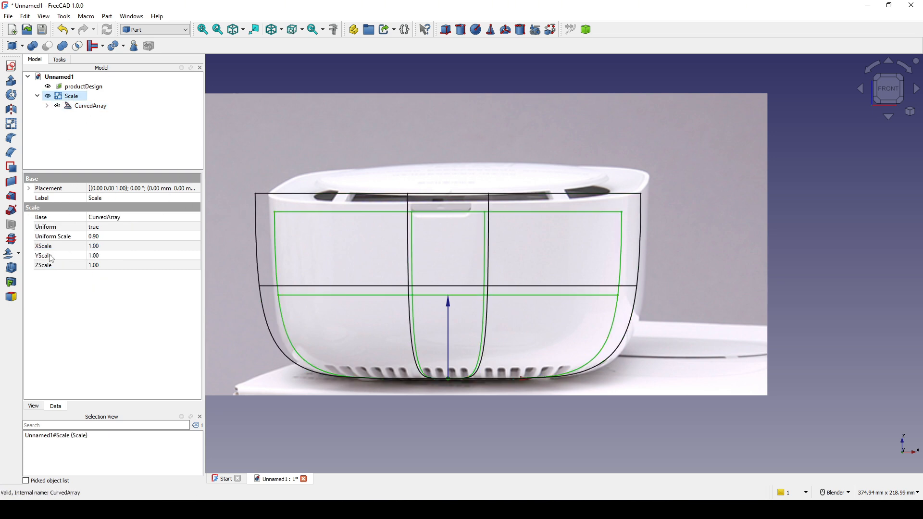
left_click(56, 237)
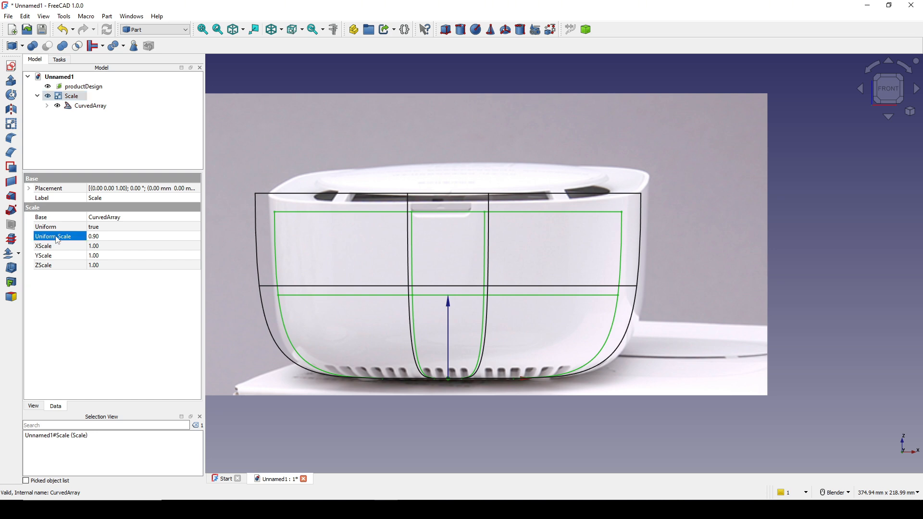
left_click(96, 237)
type("0.")
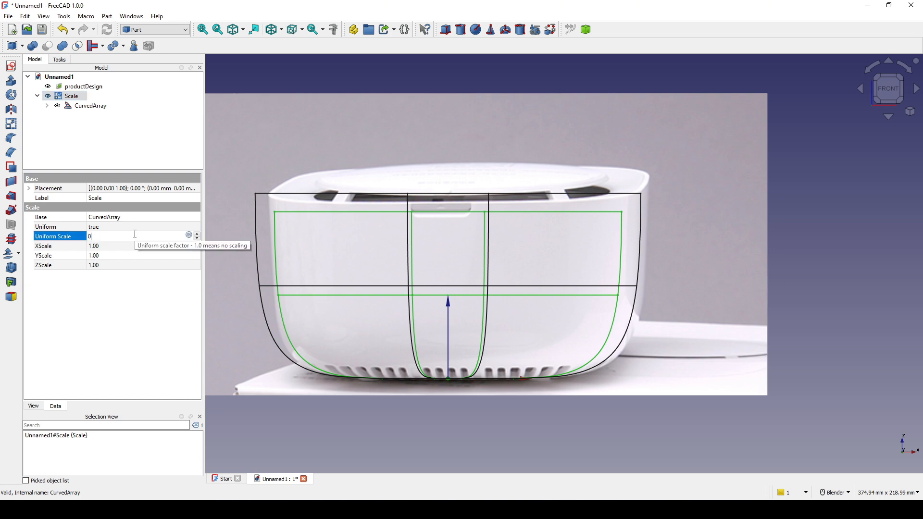
type("95")
key("Return")
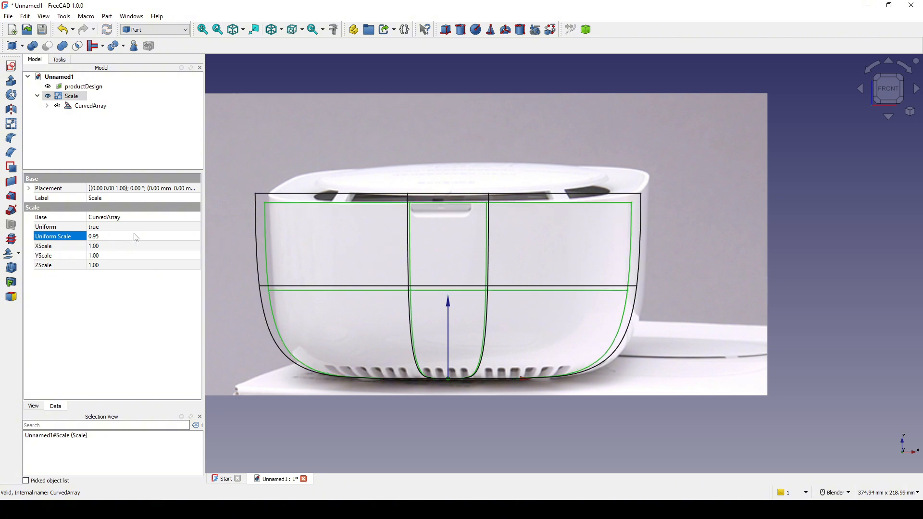
Raise the Scale object to a z position of 6 mm and check how its rim overlaps the outer body's top edge
left_click(30, 189)
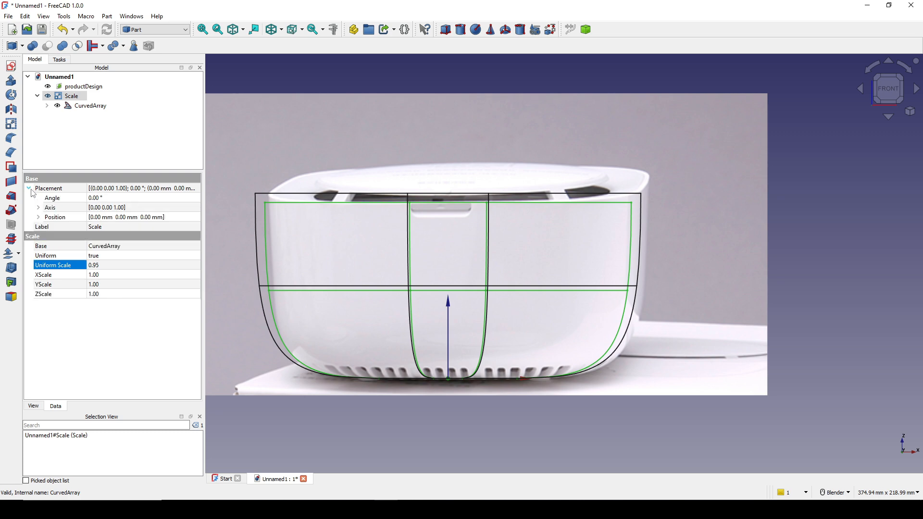
left_click(39, 218)
left_click(64, 246)
left_click(141, 246)
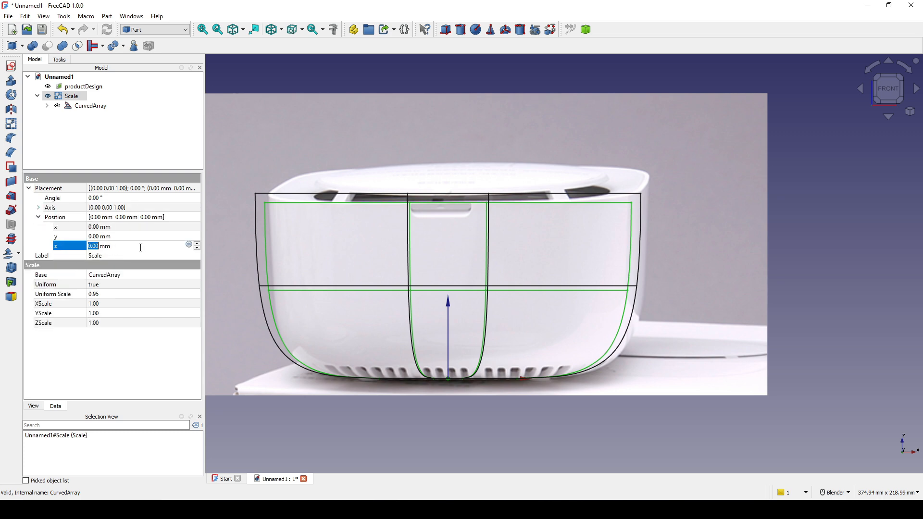
left_click(197, 244)
left_click(197, 244)
left_click(197, 245)
left_click(197, 244)
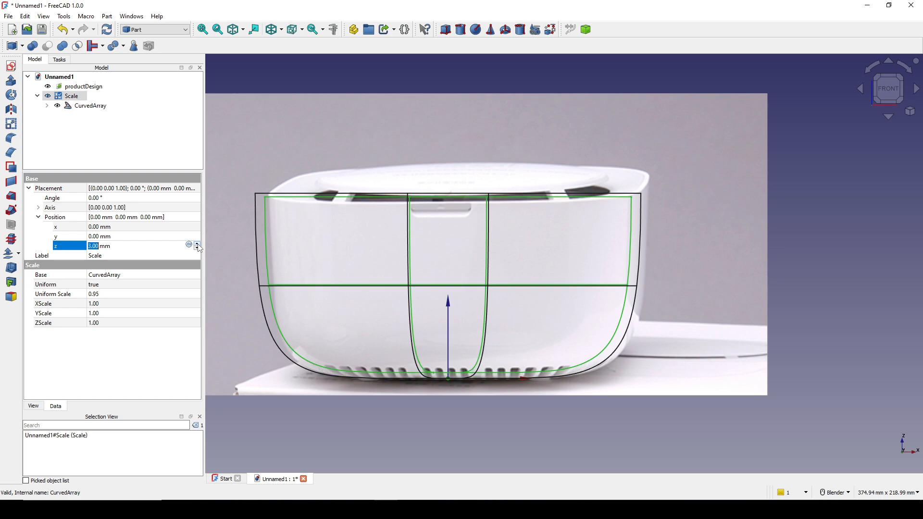
left_click(197, 245)
left_click(197, 244)
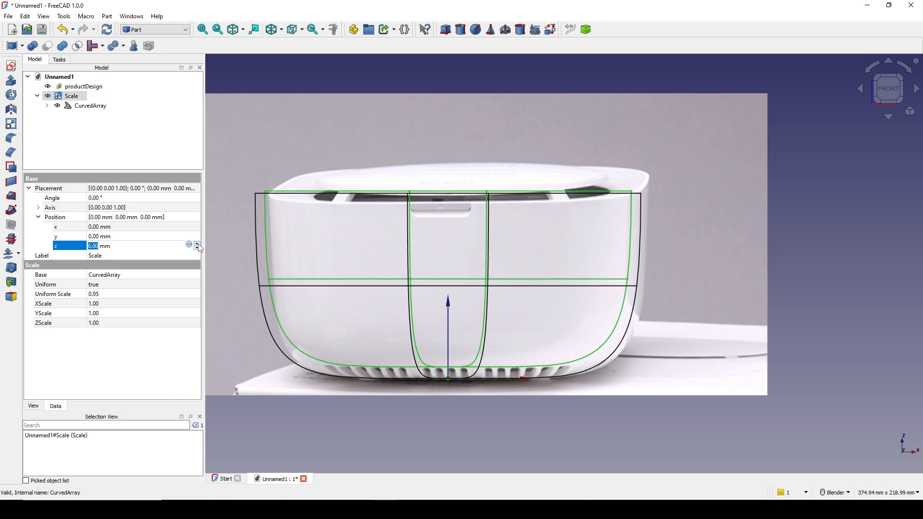
scroll(275, 179, "up", 6)
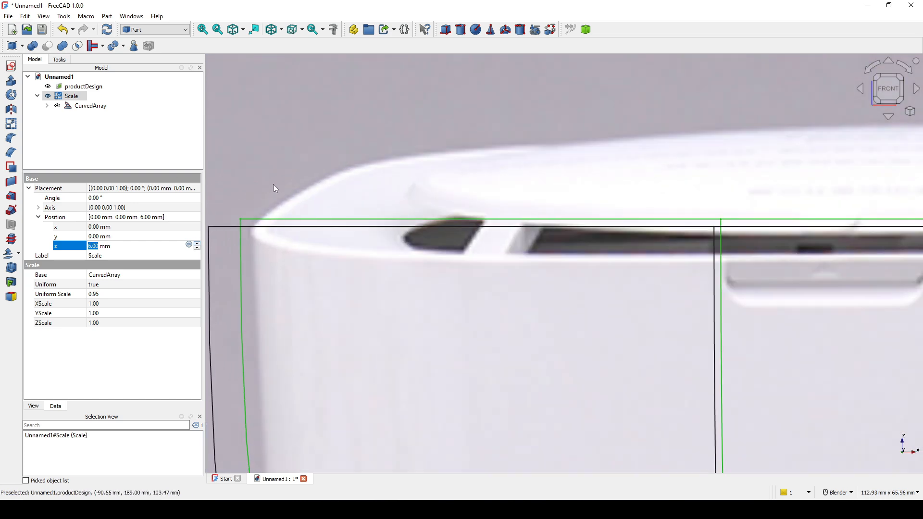
middle_click_drag(281, 192, 360, 170, "shift")
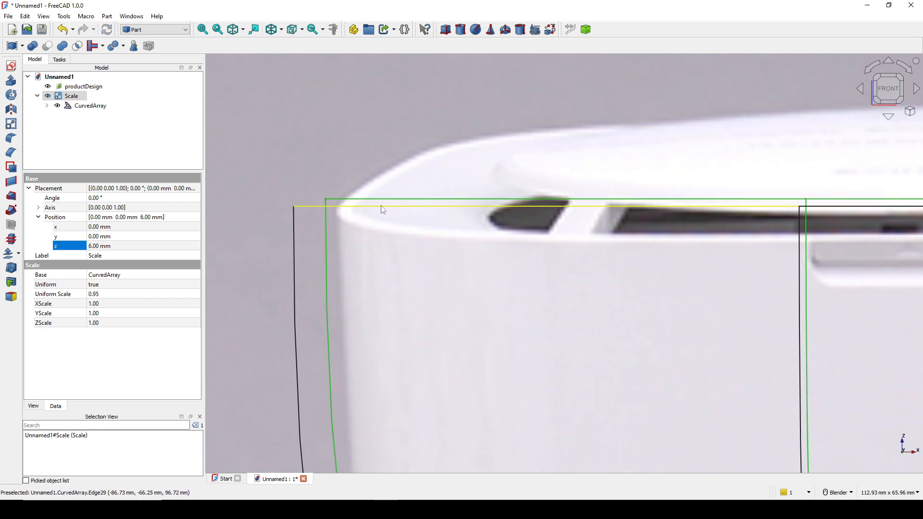
scroll(383, 210, "down", 8)
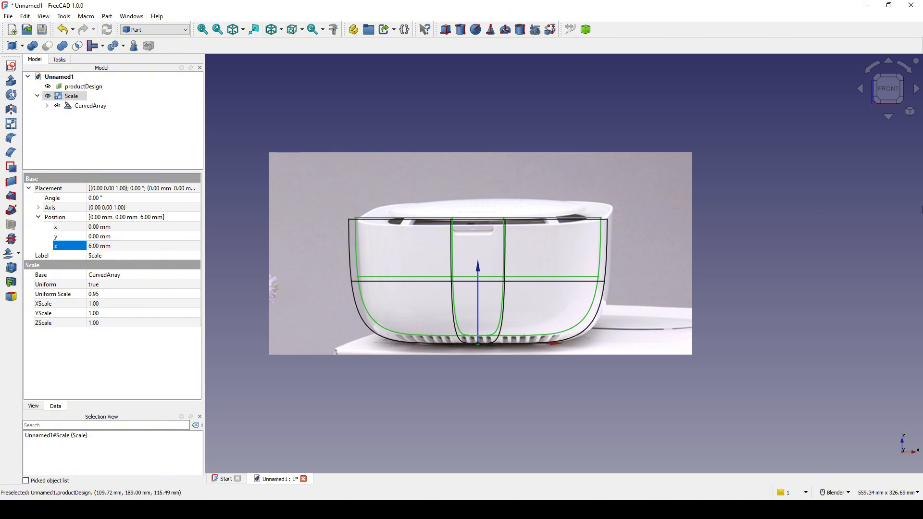
Display the model in the Flat lines style and view the nested bodies from above at an angle
left_click(249, 120)
middle_click_drag(250, 120, 243, 63)
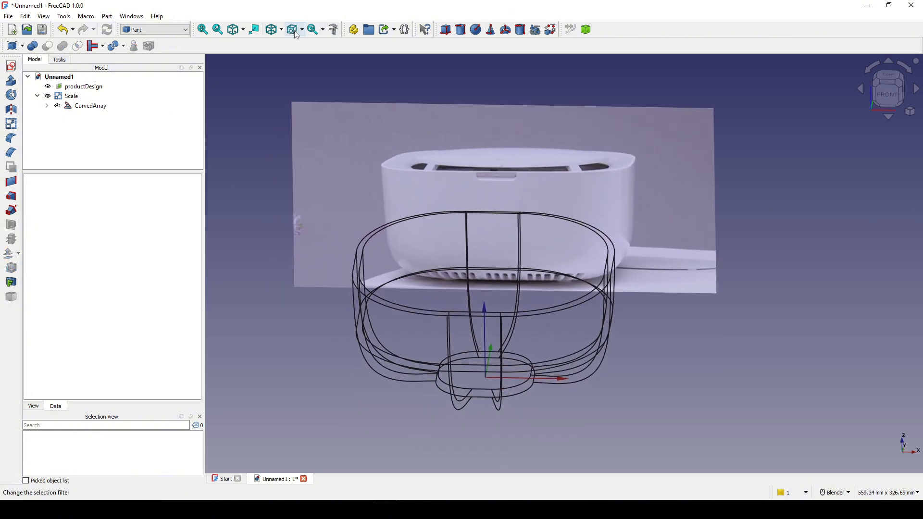
left_click(281, 30)
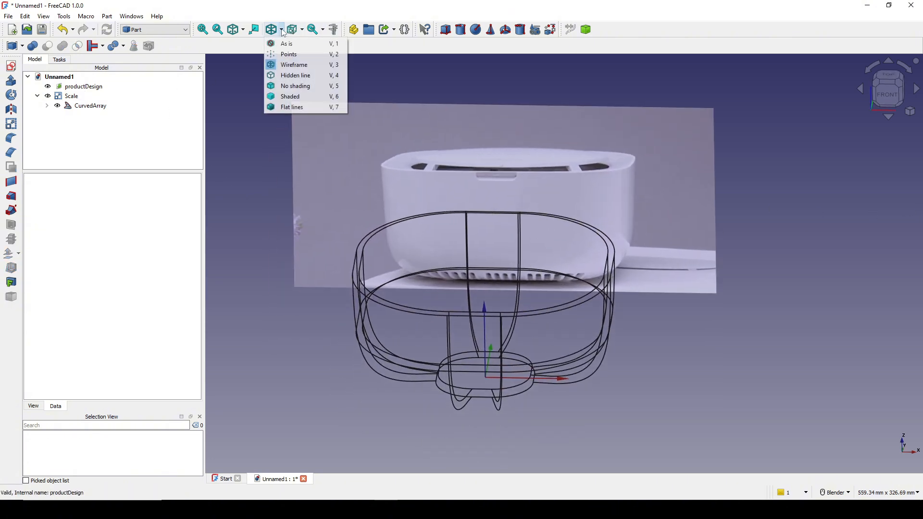
left_click(319, 110)
middle_click_drag(508, 314, 553, 317)
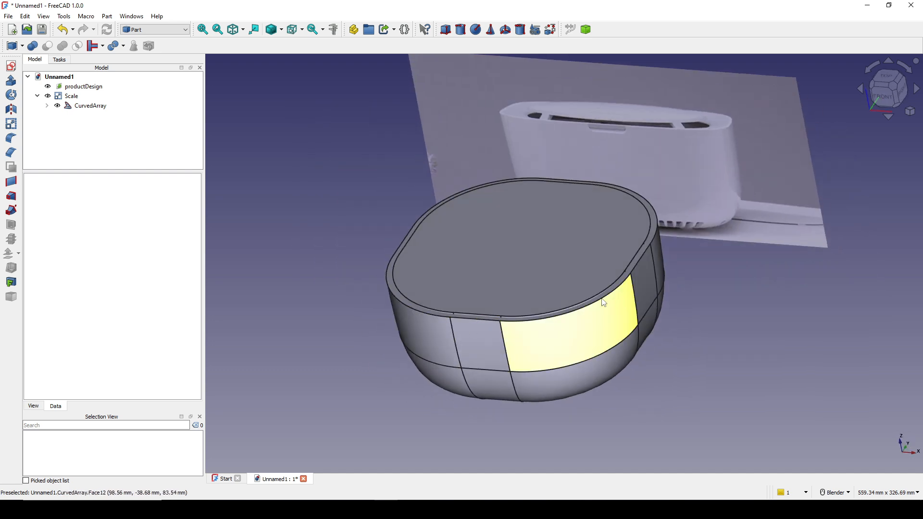
scroll(528, 305, "up", 2)
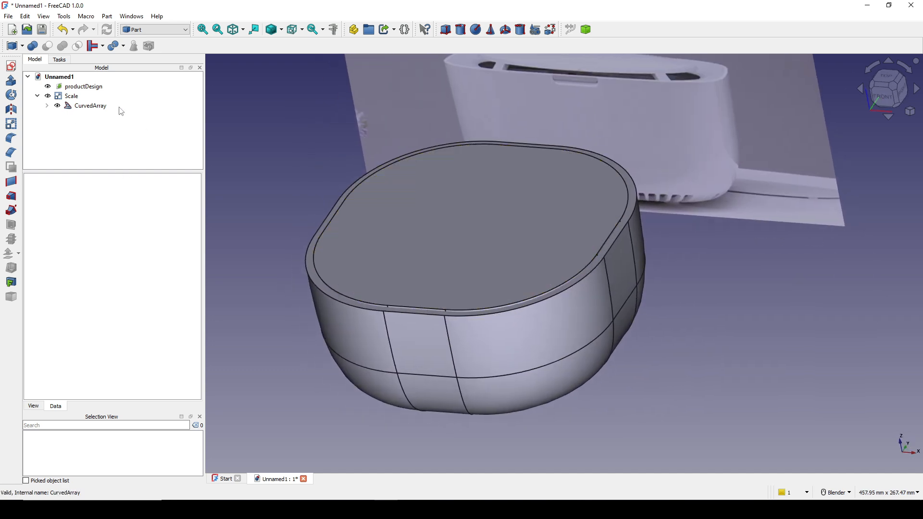
Cut the Scale body out of CurvedArray with the Part Cut operation to hollow the housing
left_click(87, 106)
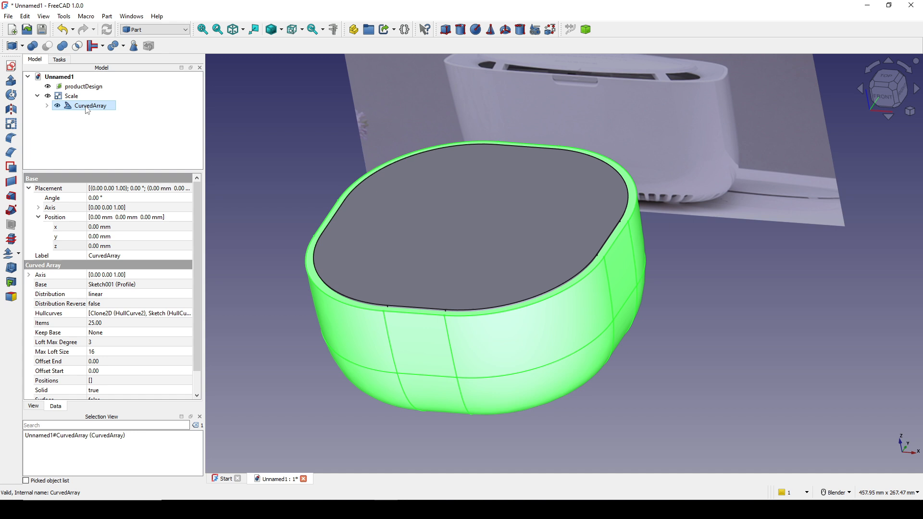
left_click(71, 96, "ctrl")
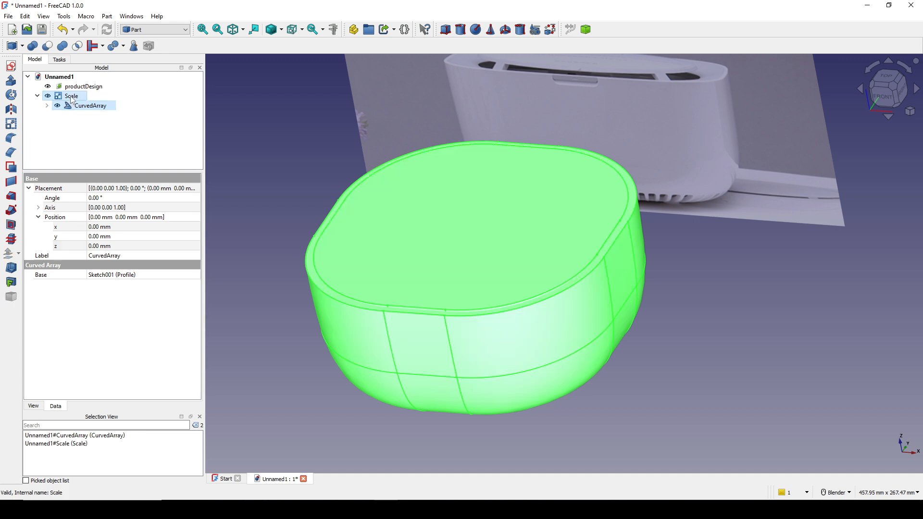
left_click(48, 46)
middle_click_drag(701, 394, 625, 272)
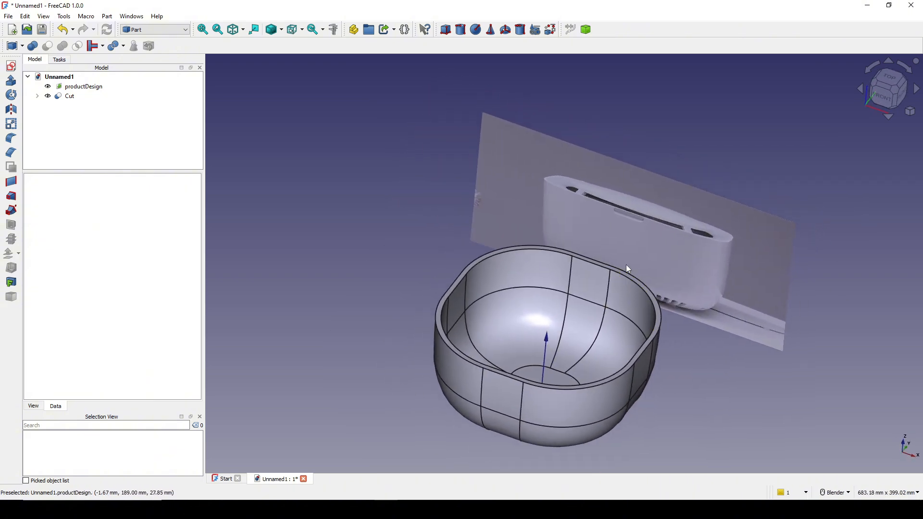
Switch to the reference photo, capture the area around the product, and outline its round lid opening freehand in red
key("alt+Tab")
key("Print")
mouse_move(188, 101)
left_mouse_down()
mouse_move(701, 391)
mouse_move(664, 366)
left_mouse_up()
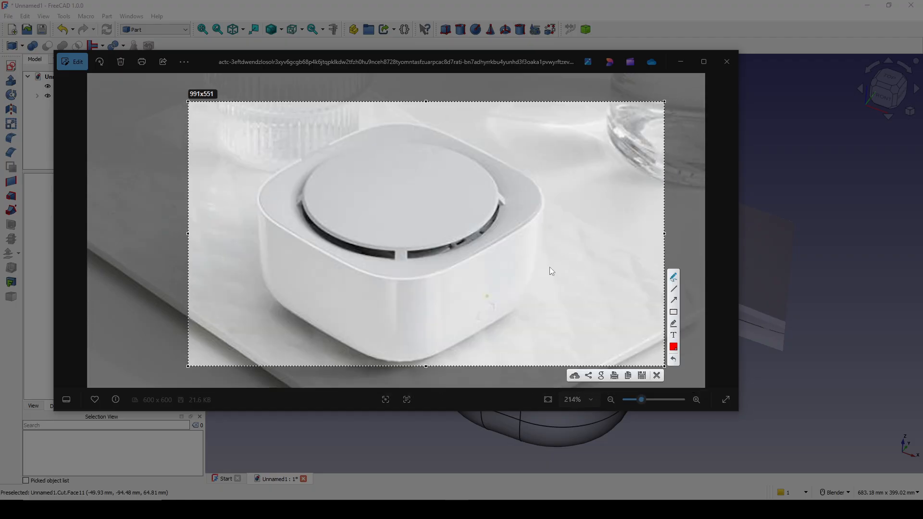
mouse_move(306, 215)
left_mouse_down()
mouse_move(339, 244)
mouse_move(402, 261)
left_mouse_up()
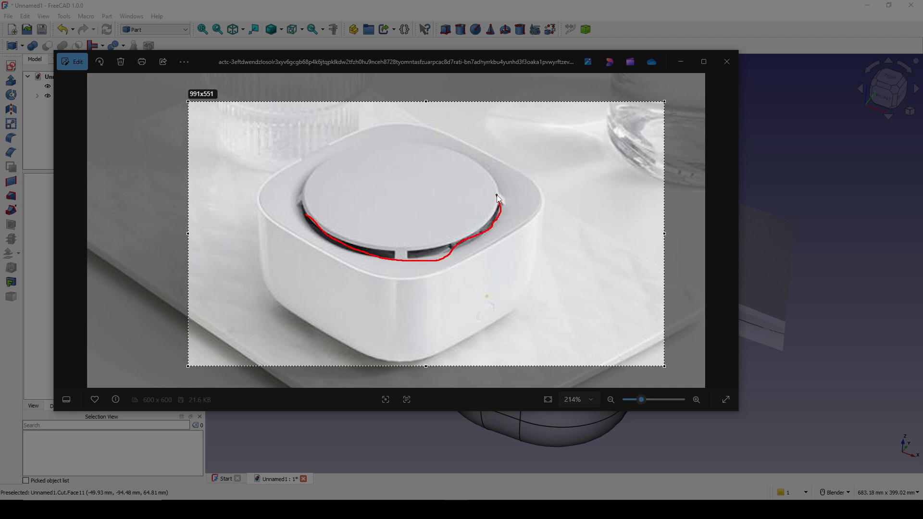
left_click_drag(463, 156, 372, 148)
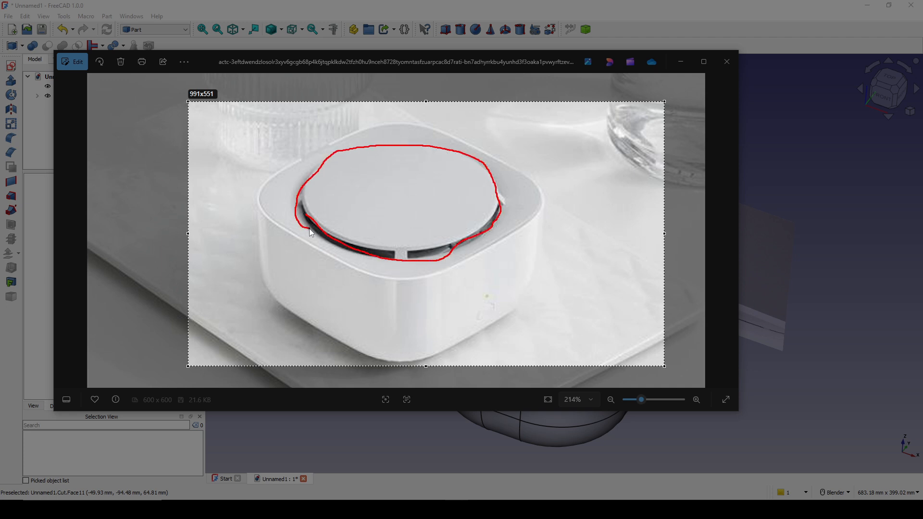
Outline and hatch the front part of the rim between lid opening and housing edge in red, discard the capture and return to FreeCAD
left_click_drag(310, 229, 305, 243)
left_click_drag(481, 235, 494, 244)
left_click_drag(305, 242, 304, 241)
left_click_drag(437, 276, 493, 244)
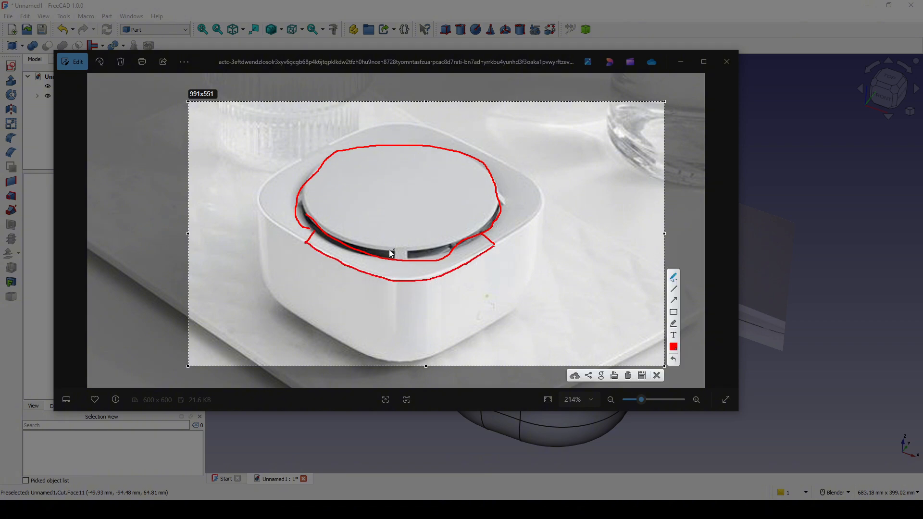
mouse_move(346, 249)
left_mouse_down()
mouse_move(340, 260)
mouse_move(390, 275)
mouse_move(432, 272)
left_mouse_up()
mouse_move(435, 259)
left_mouse_down()
mouse_move(456, 264)
mouse_move(490, 251)
left_mouse_up()
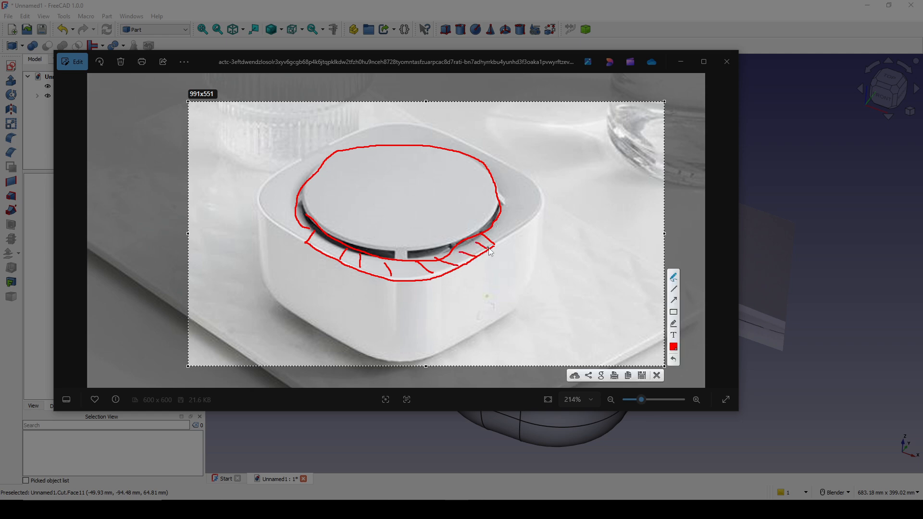
left_click(657, 376)
left_click(681, 62)
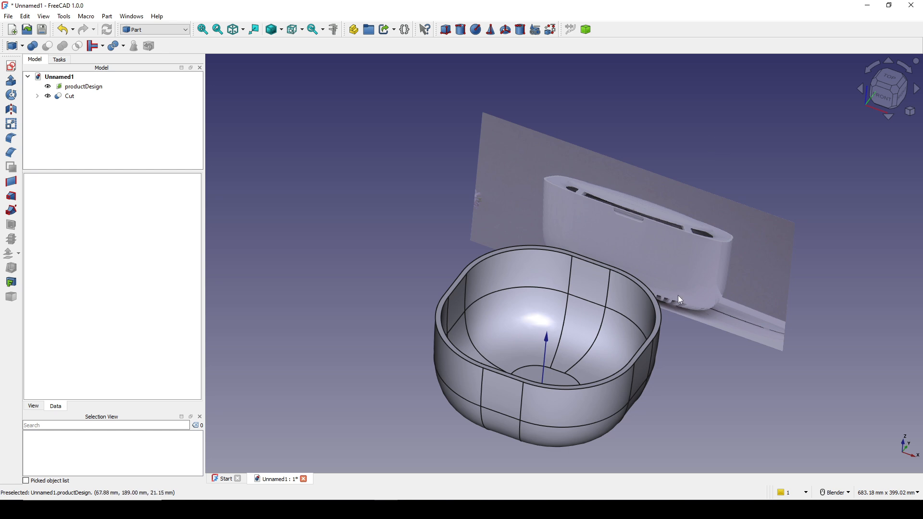
Create a new sketch on the XY plane with a 100 mm offset
scroll(677, 295, "up", 3)
middle_click_drag(645, 263, 645, 317)
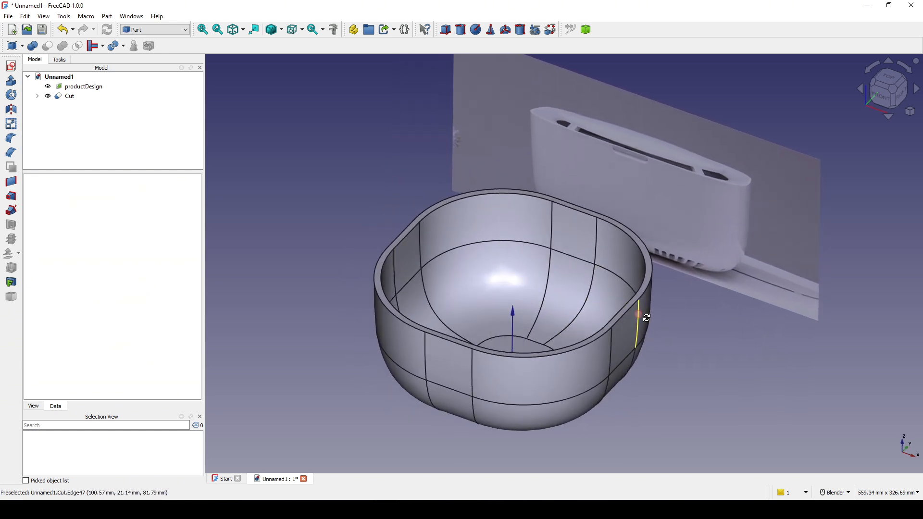
left_click(11, 66)
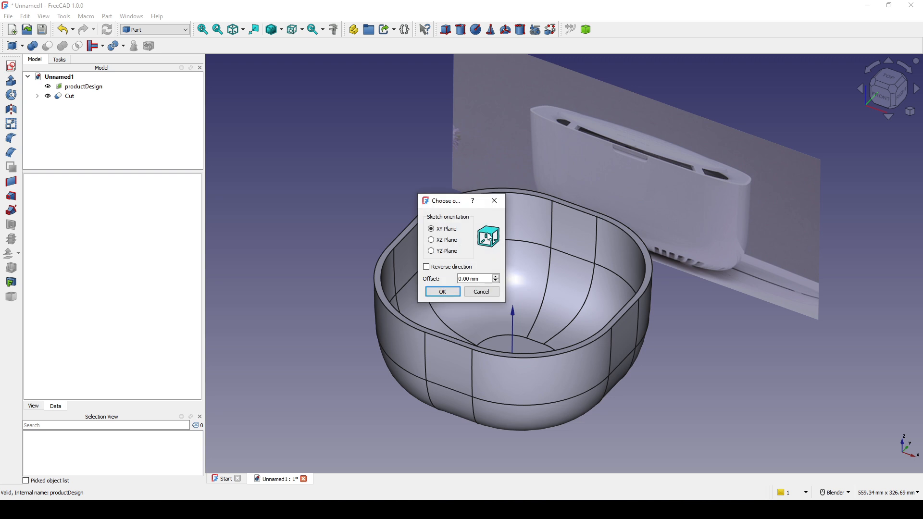
left_click_drag(480, 279, 458, 279)
type("100")
key("Return")
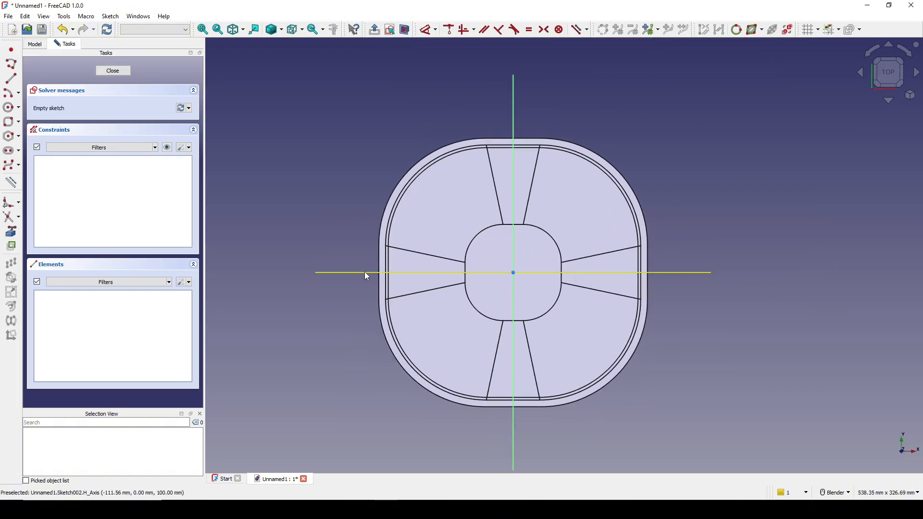
Draw a quarter arc by center from the origin, about 63 mm in radius, from the positive horizontal axis to the negative vertical axis
scroll(577, 236, "up", 3)
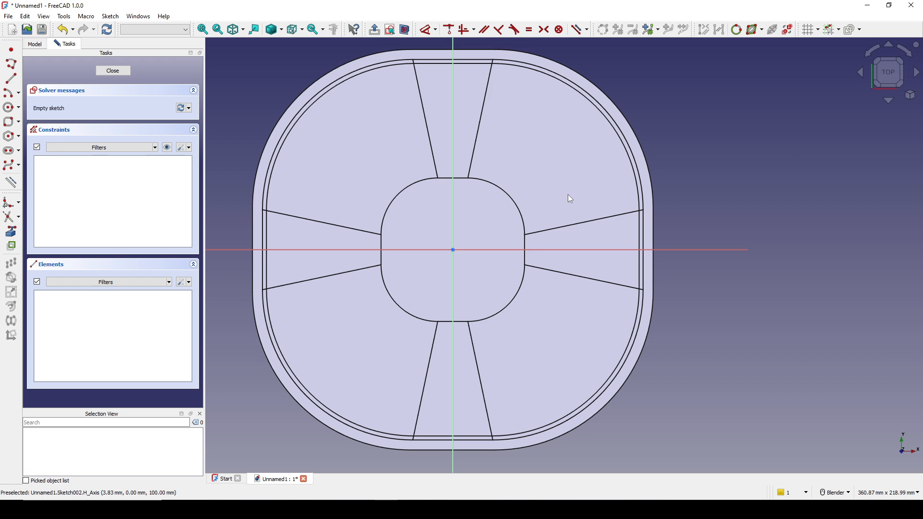
left_click(19, 95)
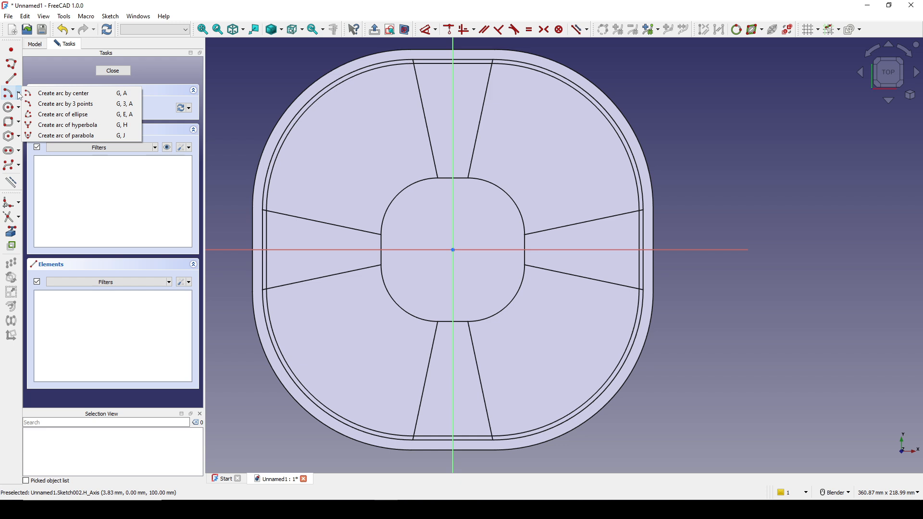
left_click(73, 93)
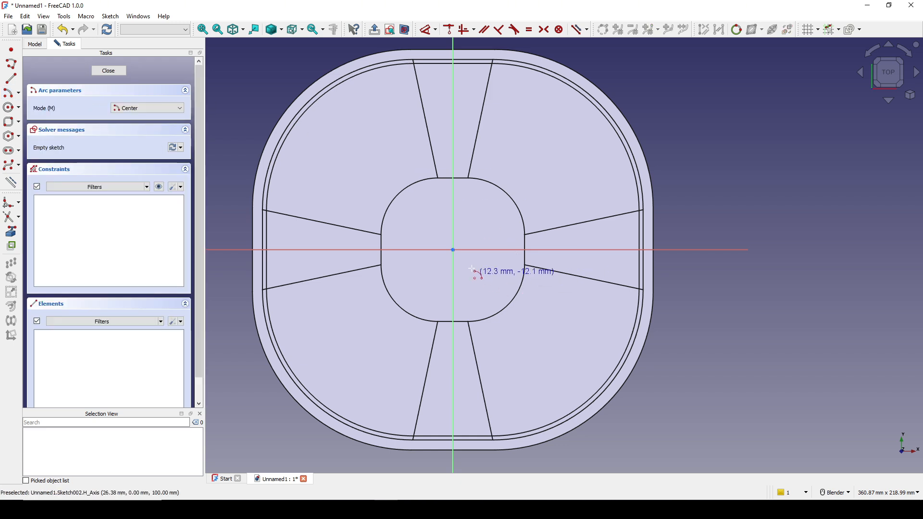
left_click(453, 250)
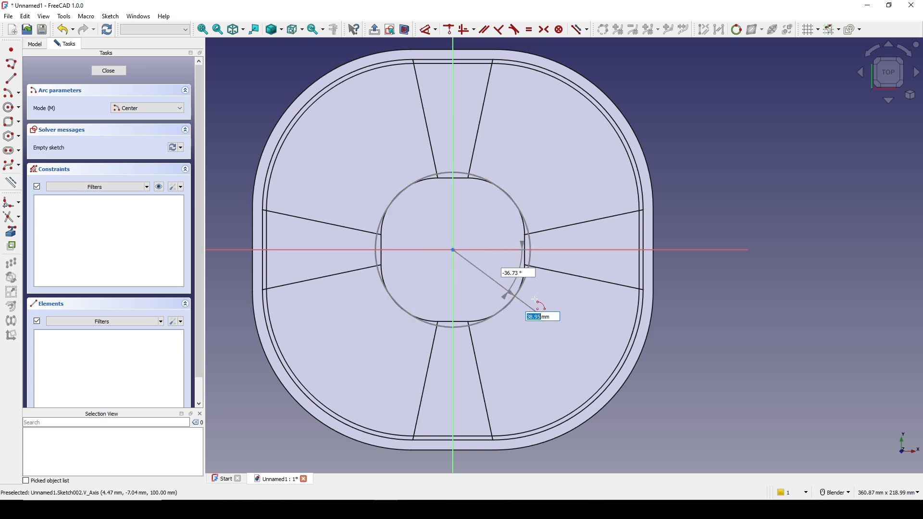
left_click(580, 252)
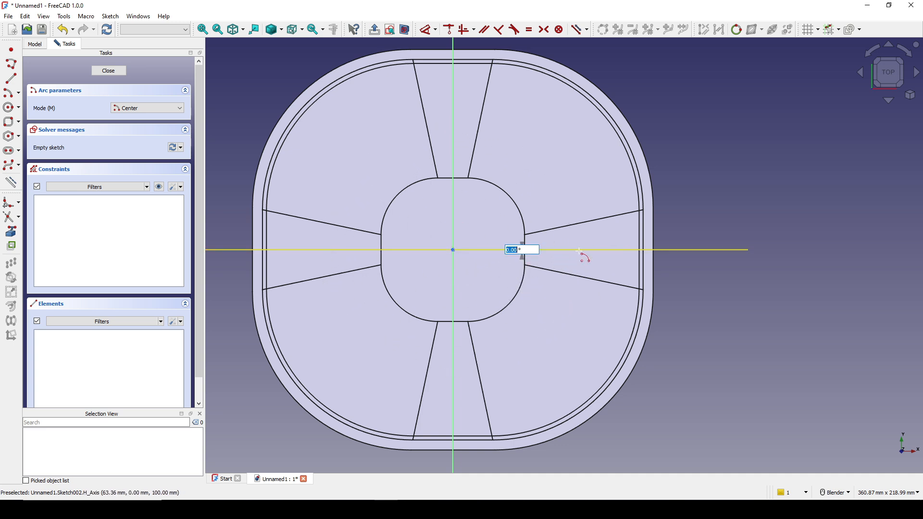
left_click(453, 374)
right_click(607, 331)
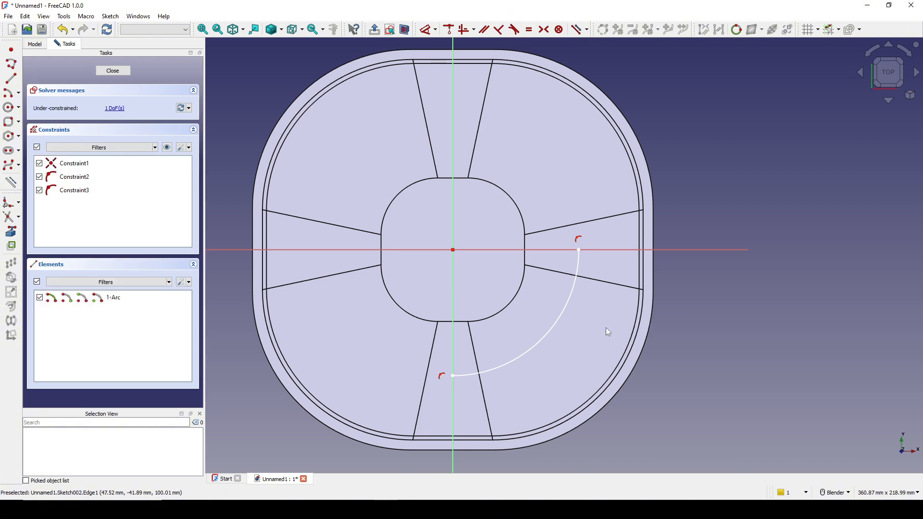
Constrain the quarter arc's radius to 75 mm and close the sketch
middle_click_drag(590, 321, 580, 307, "shift")
key("d")
left_click(547, 314)
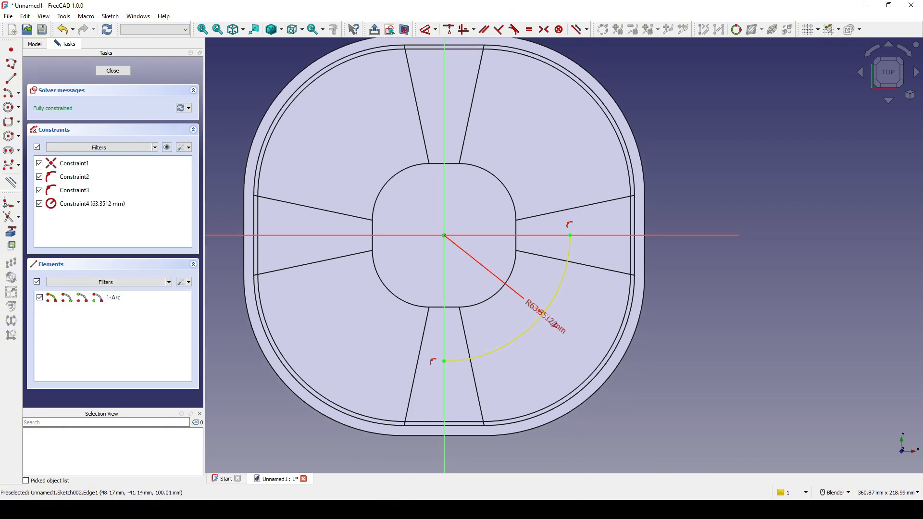
left_click(575, 385)
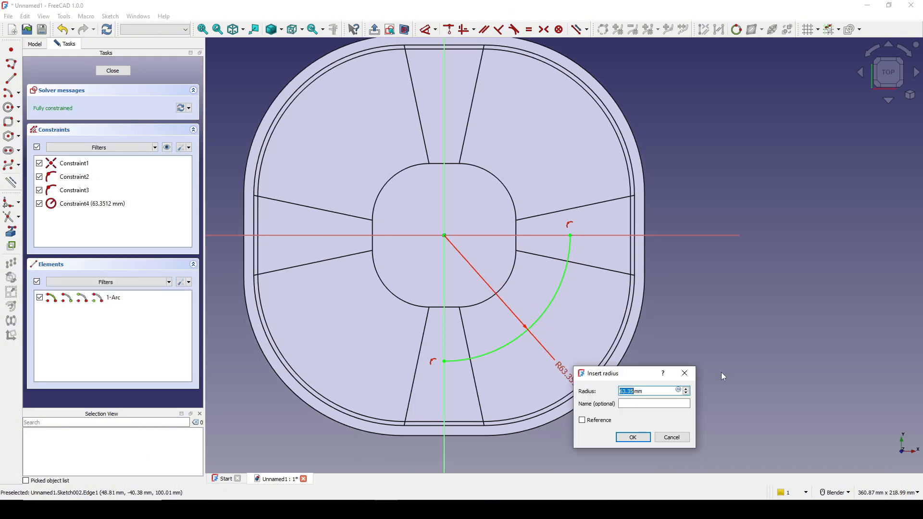
type("75")
key("Return")
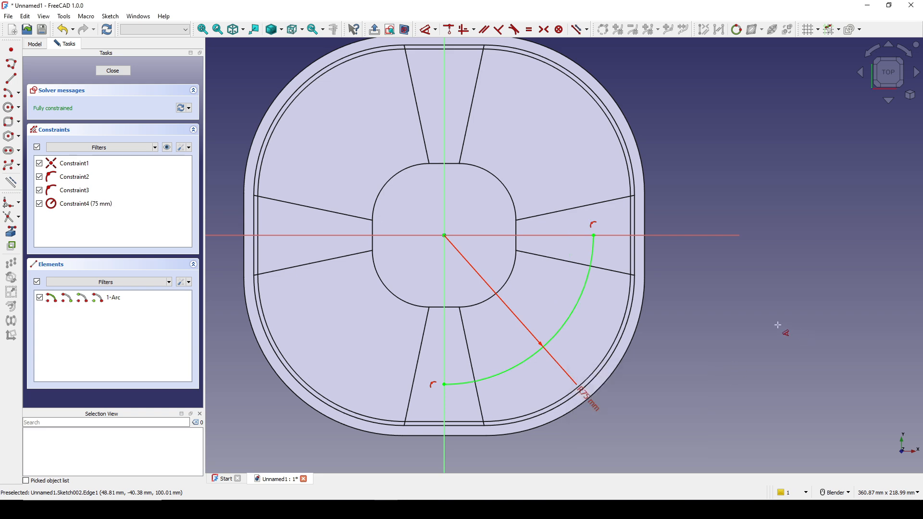
right_click(650, 333)
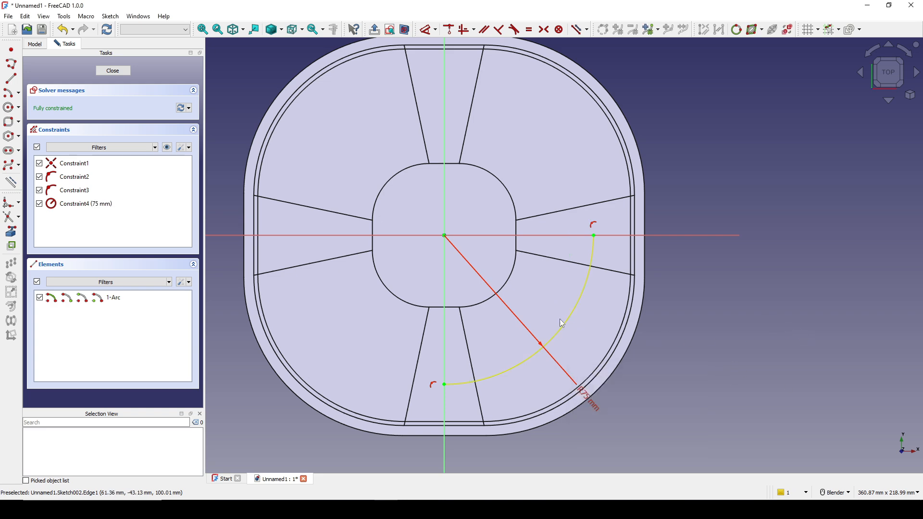
left_click(114, 71)
Capture the housing view and mark in red two cuts across the rim and two lines joining the arc's ends to its center
mouse_move(780, 336)
middle_mouse_down()
mouse_move(817, 319)
mouse_move(788, 336)
mouse_move(751, 310)
middle_mouse_up()
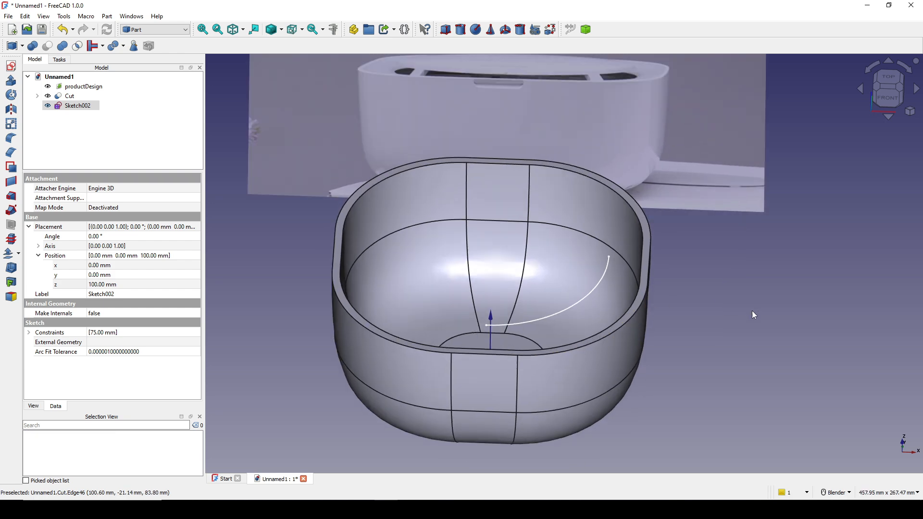
left_click(751, 314)
scroll(695, 319, "up", 2)
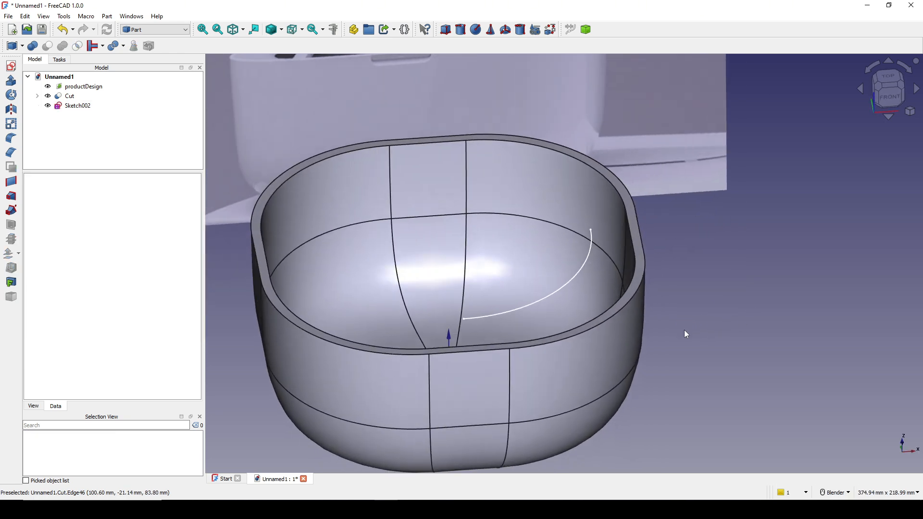
key("Print")
left_click_drag(233, 85, 731, 431)
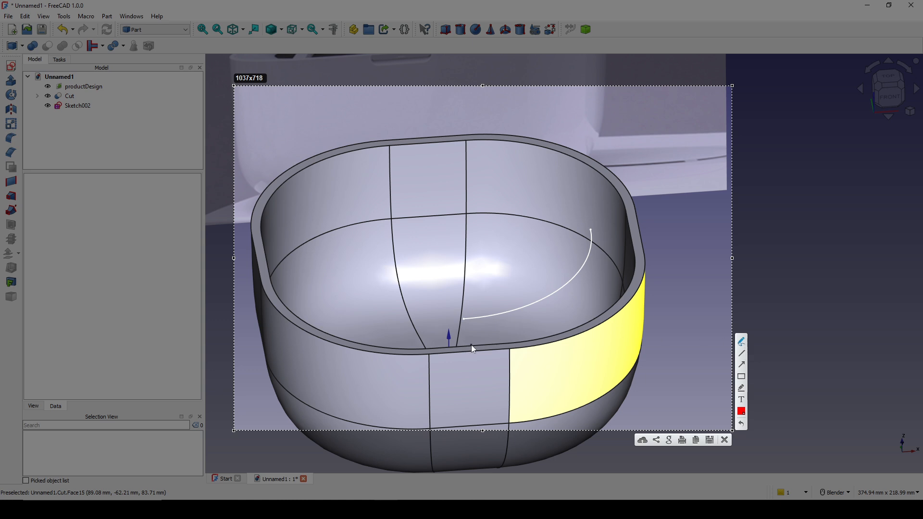
left_click_drag(471, 345, 469, 353)
left_click_drag(630, 225, 644, 223)
left_click_drag(463, 318, 452, 252)
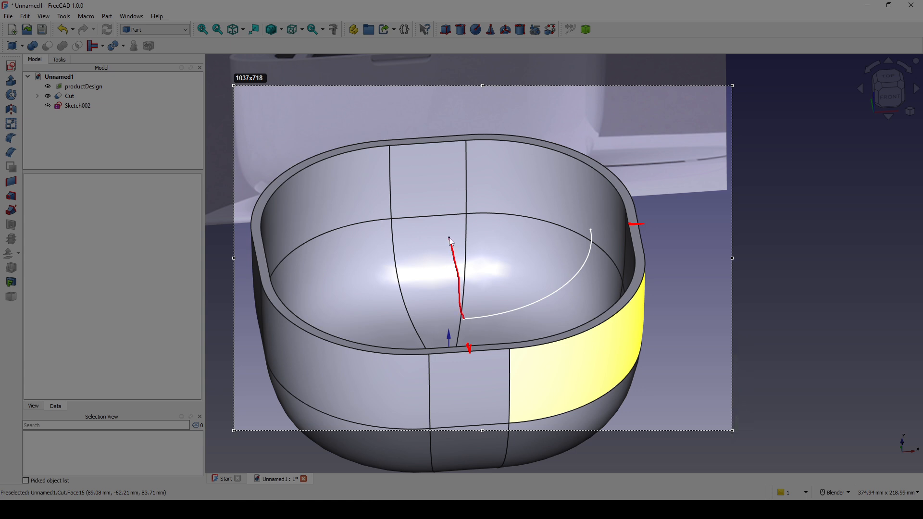
left_click_drag(589, 232, 588, 231)
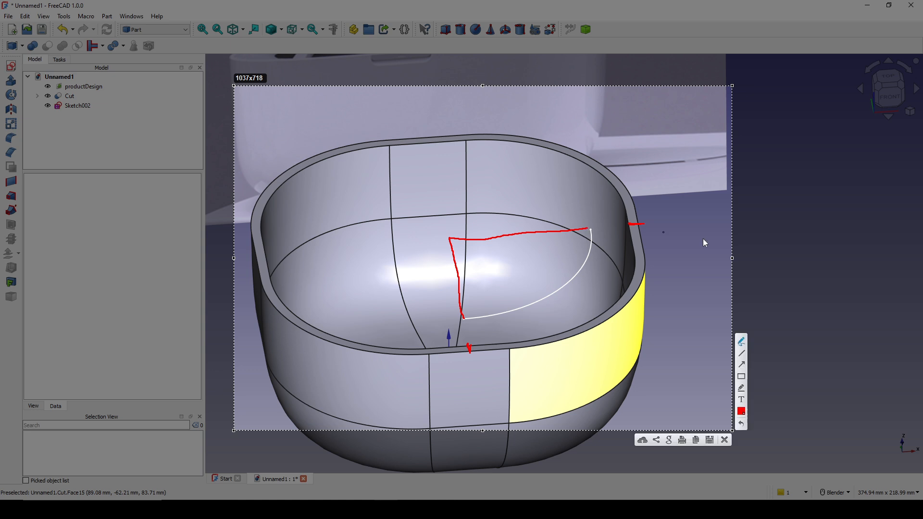
Switch the annotation color to green, sketch the transition between rim and arc with G0 and G1 labels, and discard the capture
left_click(741, 412)
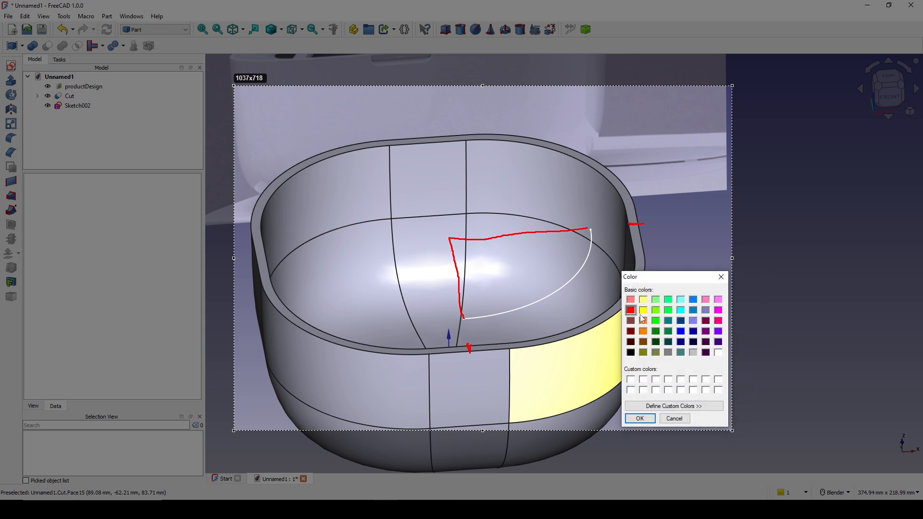
left_click(655, 310)
left_click(640, 418)
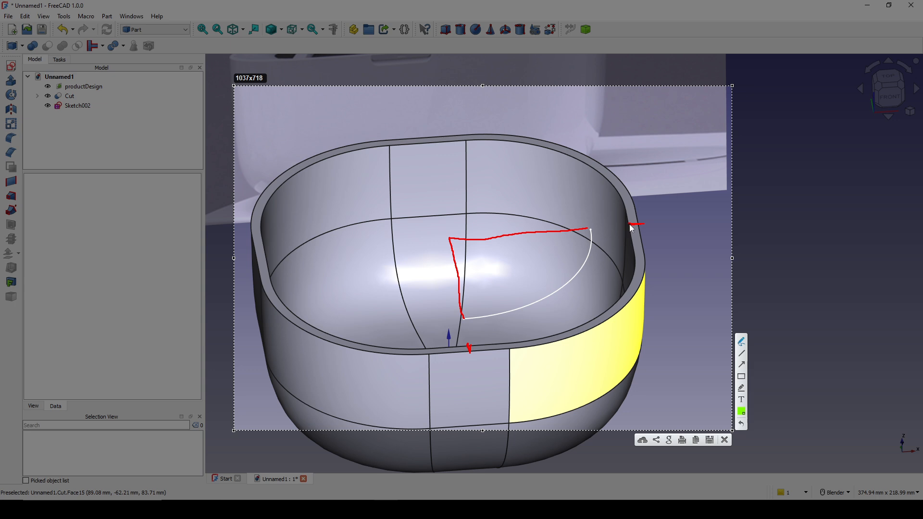
left_click_drag(629, 224, 587, 233)
mouse_move(578, 206)
left_mouse_down()
mouse_move(571, 212)
mouse_move(581, 212)
mouse_move(582, 223)
left_mouse_up()
left_click_drag(587, 214, 586, 224)
mouse_move(634, 200)
left_mouse_down()
mouse_move(656, 211)
mouse_move(594, 232)
left_mouse_up()
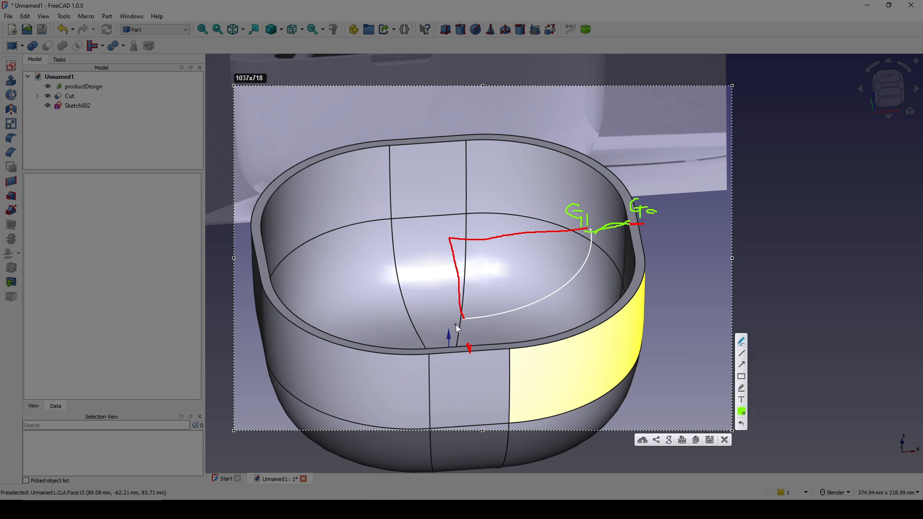
mouse_move(465, 306)
left_mouse_down()
mouse_move(499, 322)
mouse_move(459, 307)
left_mouse_up()
left_click_drag(551, 311, 572, 318)
left_click(725, 441)
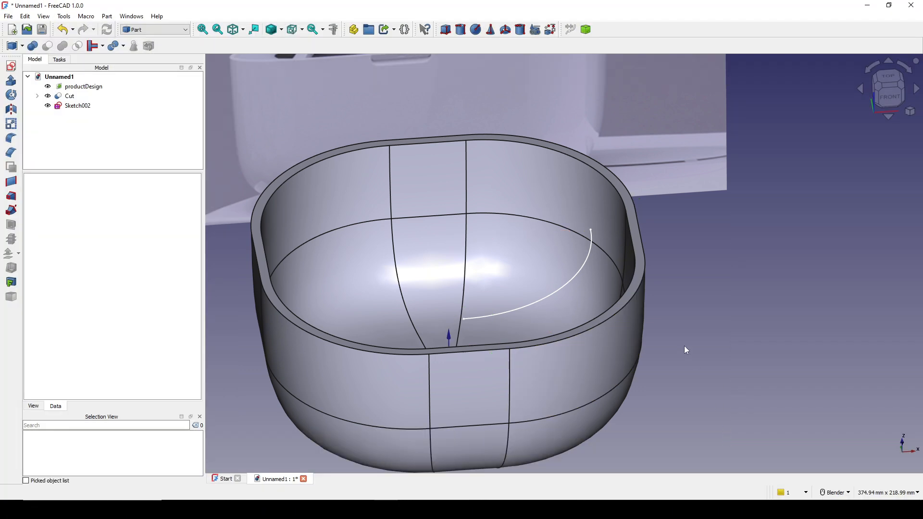
Reopen the quarter-arc sketch and draw a line from the arc's end on the vertical axis to the origin
mouse_move(685, 345)
middle_mouse_down()
mouse_move(730, 282)
mouse_move(626, 301)
mouse_move(641, 324)
middle_mouse_up()
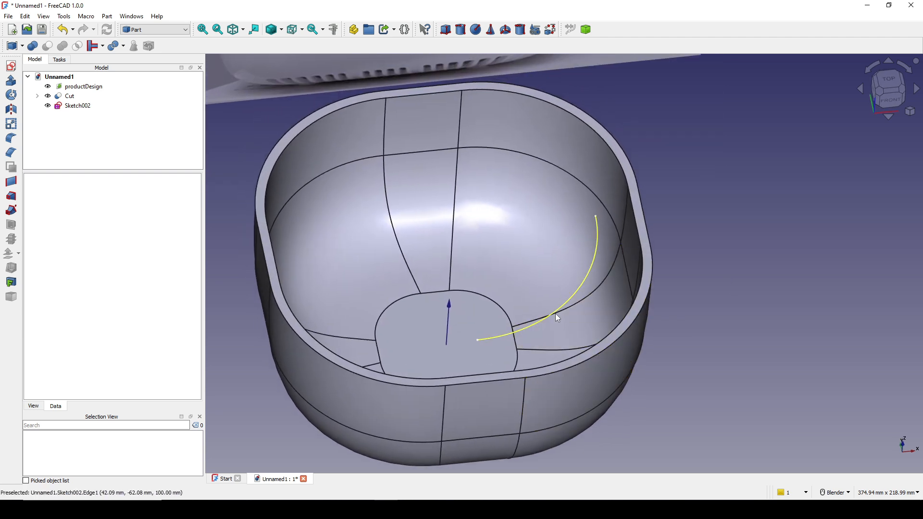
left_click(555, 313)
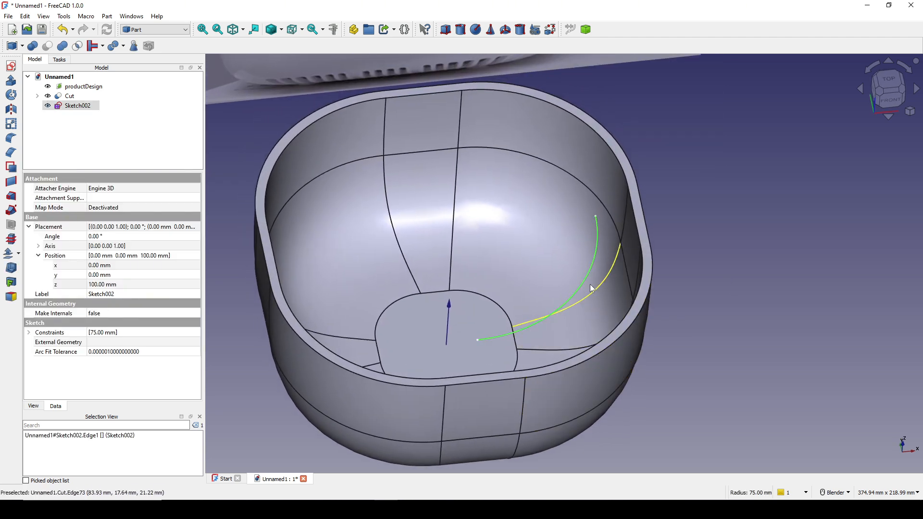
double_click(77, 105)
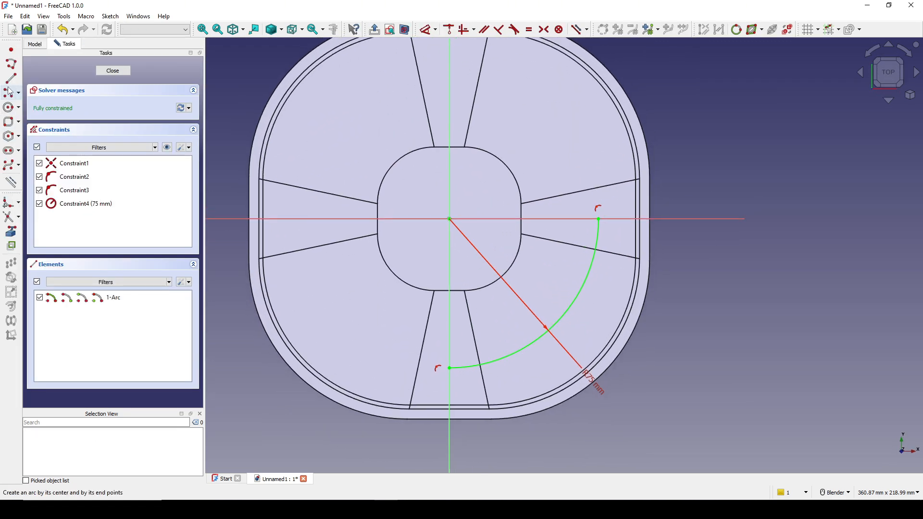
left_click(12, 81)
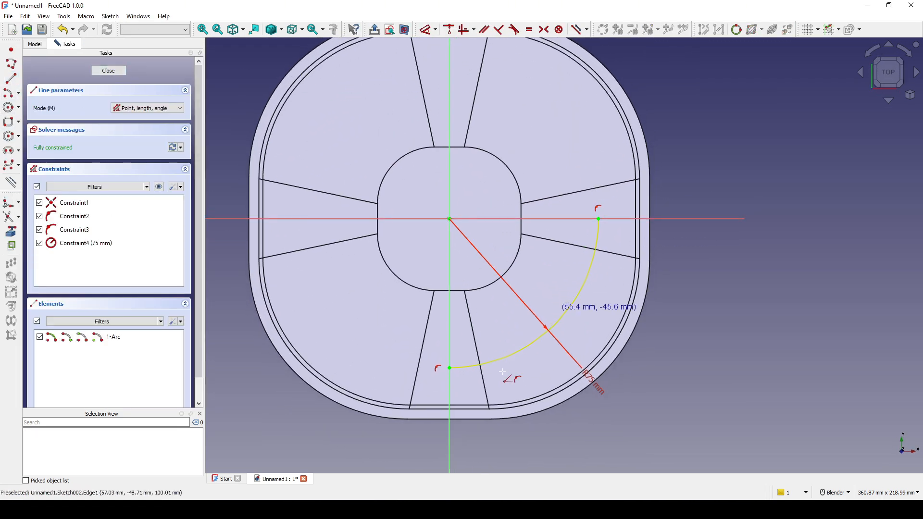
scroll(510, 410, "up", 1)
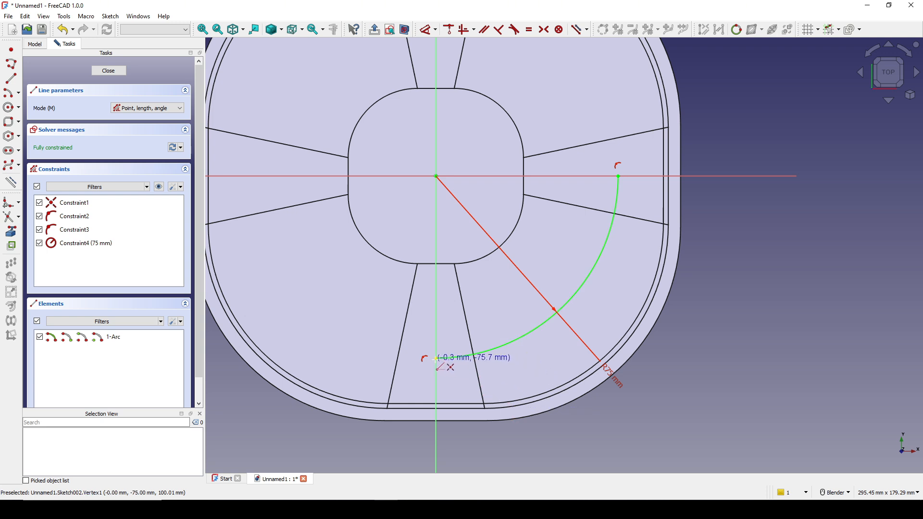
left_click(436, 358)
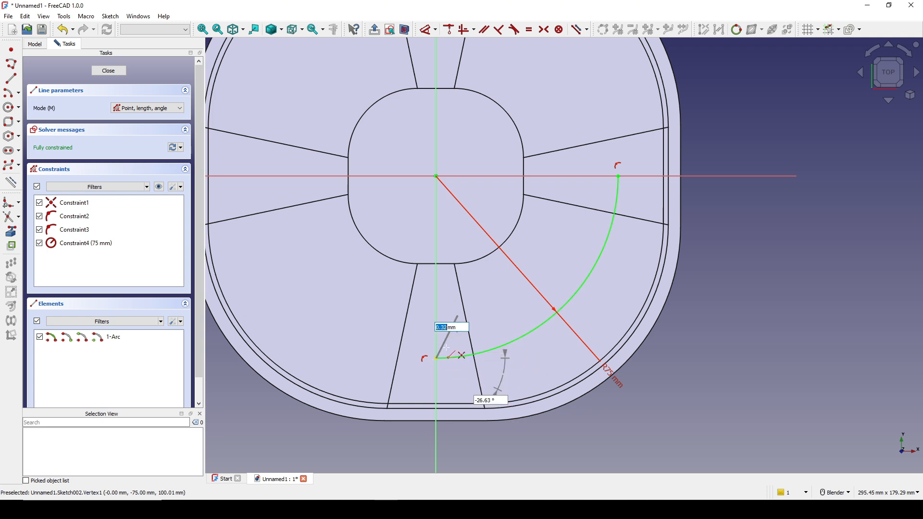
left_click(436, 177)
right_click(518, 219)
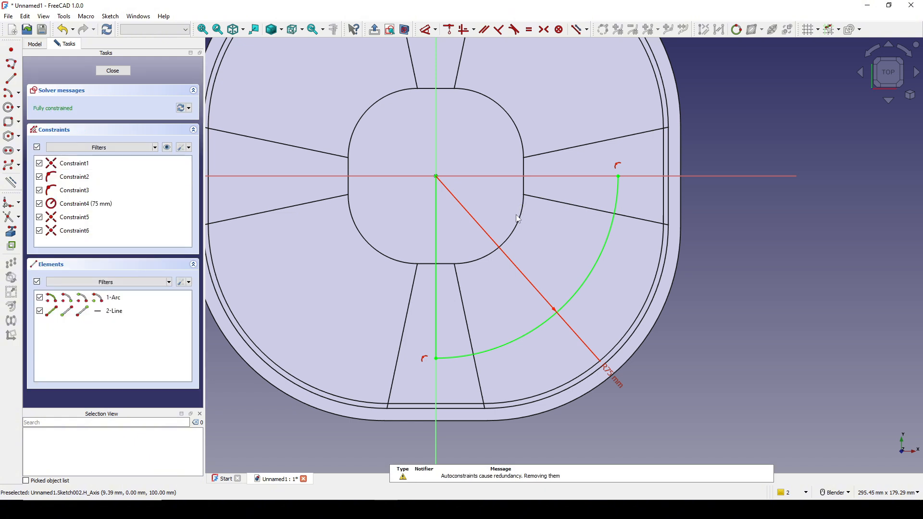
Draw a line from the arc's end on the horizontal axis to the origin and close the sketch
scroll(465, 324, "up", 1)
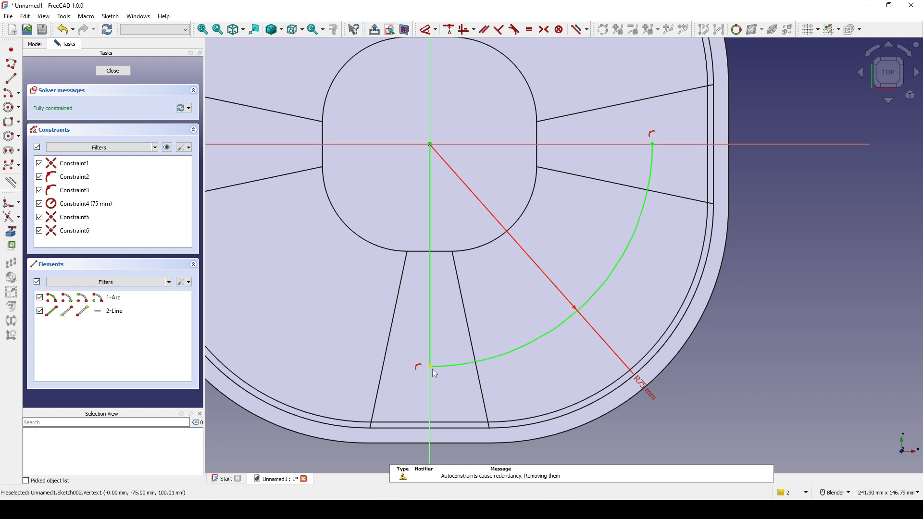
left_click(11, 80)
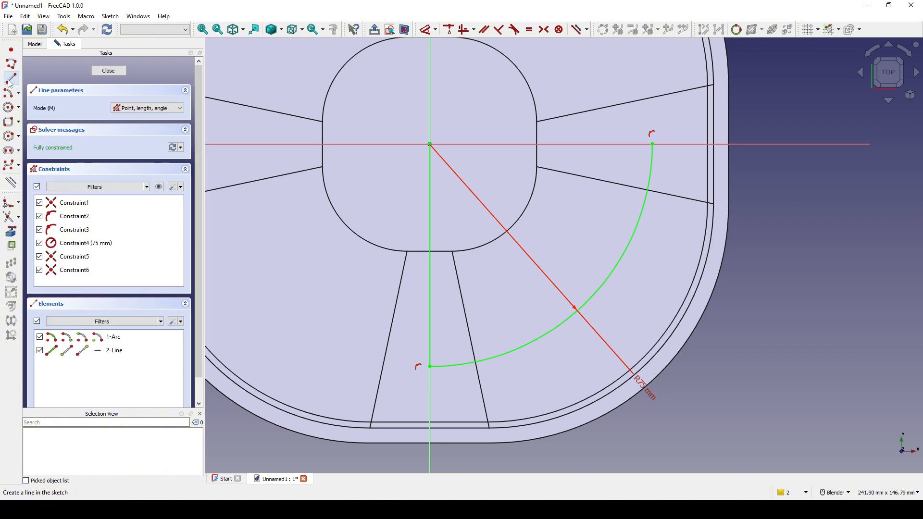
left_click(652, 144)
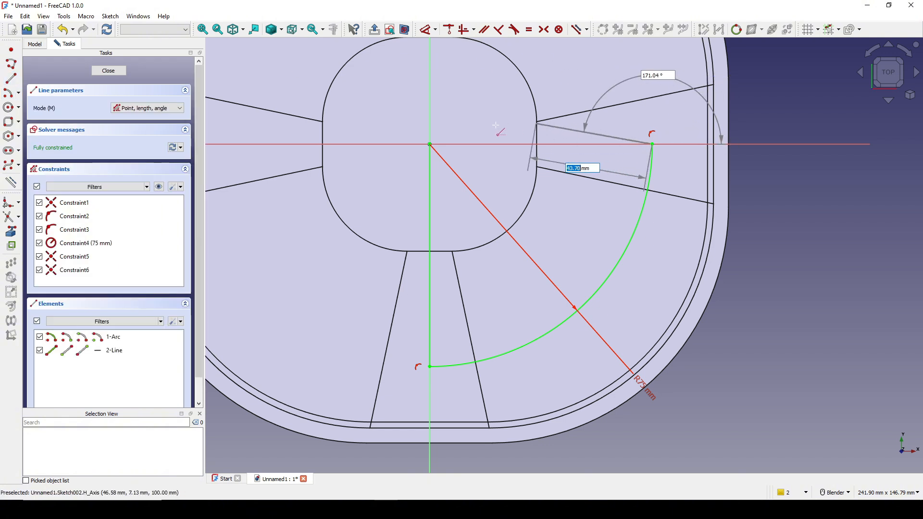
left_click(430, 144)
right_click(481, 95)
scroll(520, 104, "down", 3)
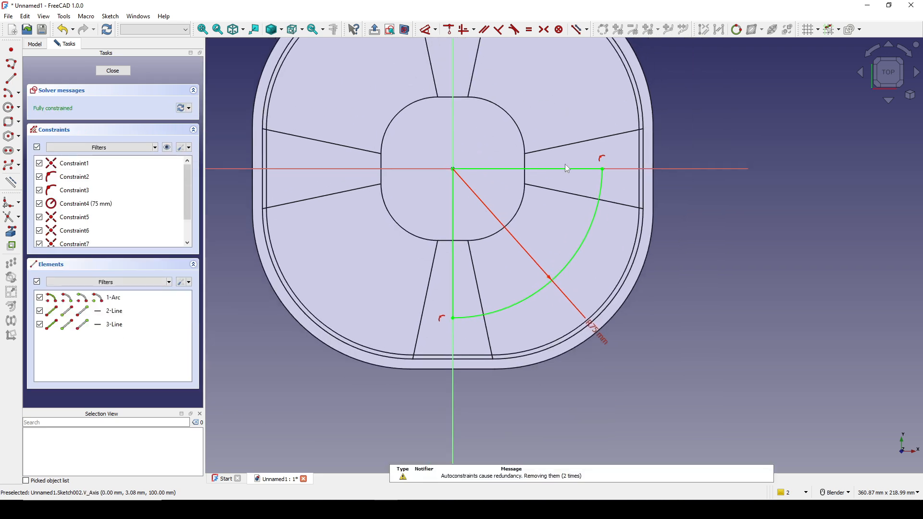
left_click(115, 71)
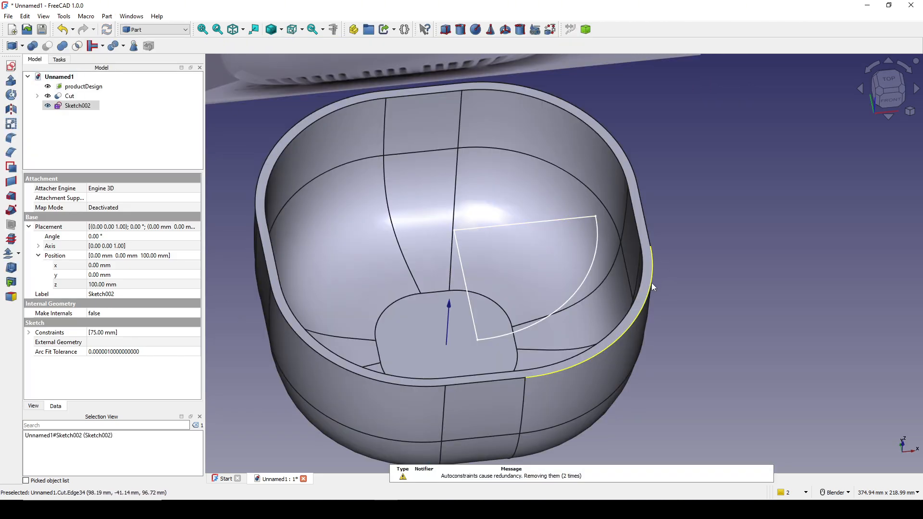
Examine the housing's front rim edges in relation to the closed quarter-circle sketch
middle_click_drag(651, 283, 673, 255)
scroll(688, 282, "up", 2)
scroll(753, 255, "up", 2)
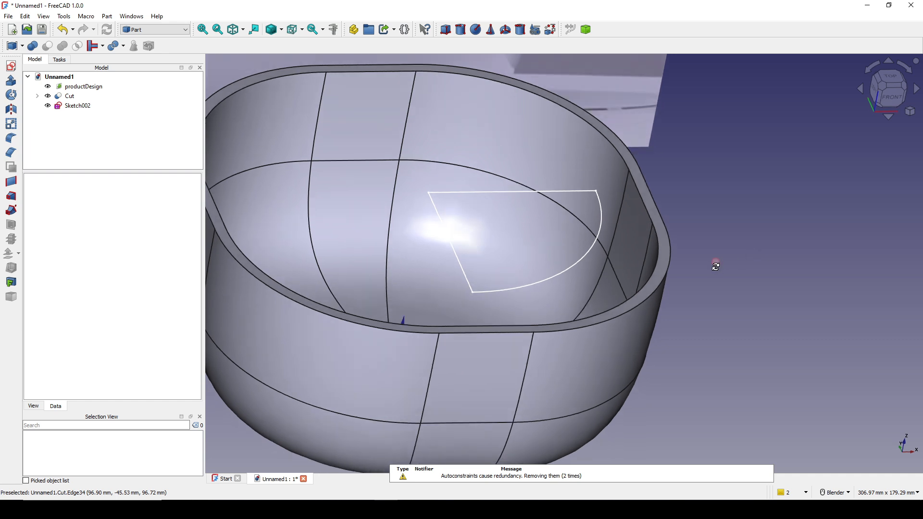
scroll(489, 335, "up", 2)
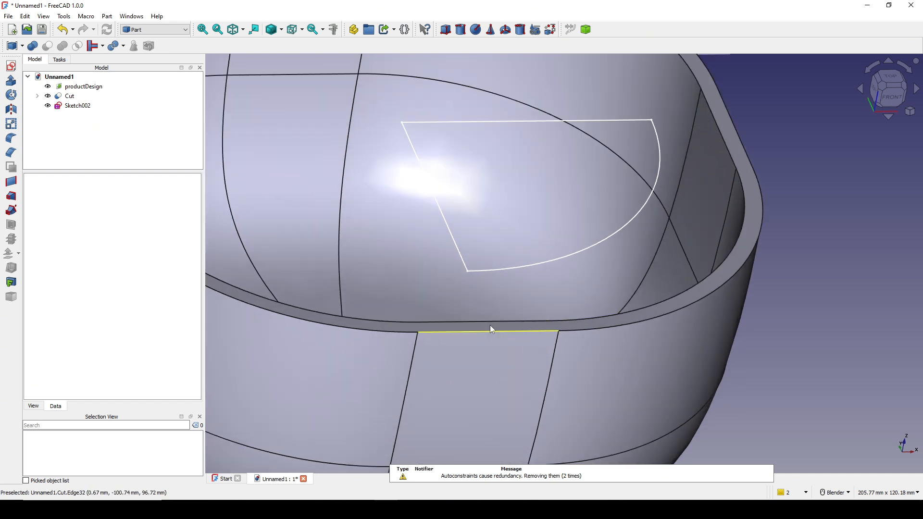
scroll(491, 326, "down", 1)
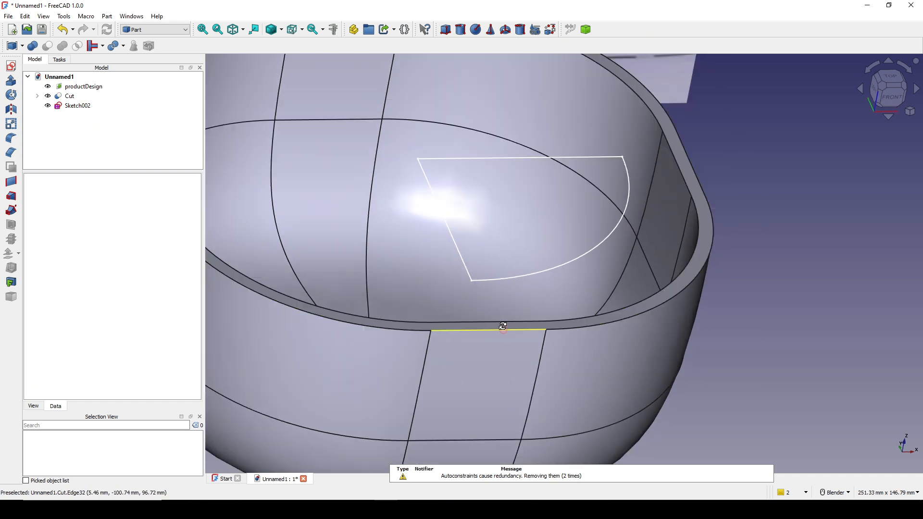
scroll(497, 327, "down", 1)
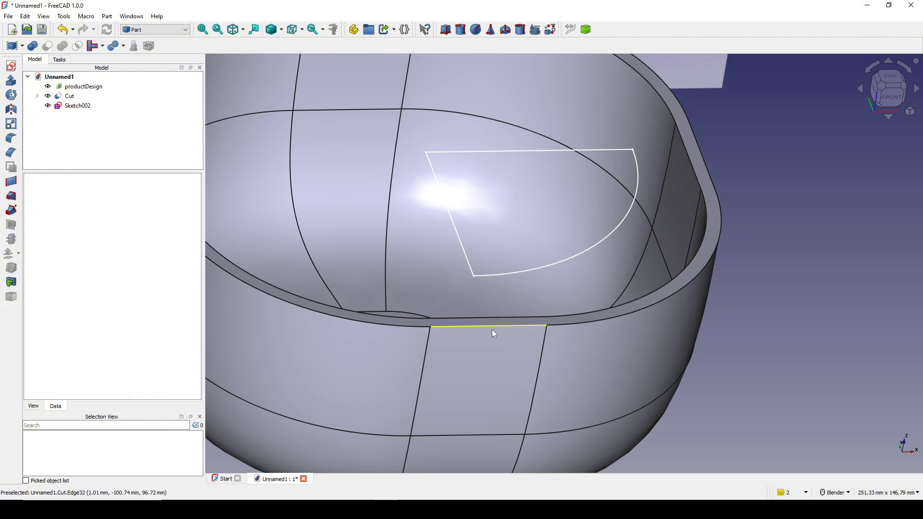
scroll(492, 329, "down", 3)
middle_click_drag(502, 330, 497, 335)
middle_click_drag(685, 243, 639, 294, "shift")
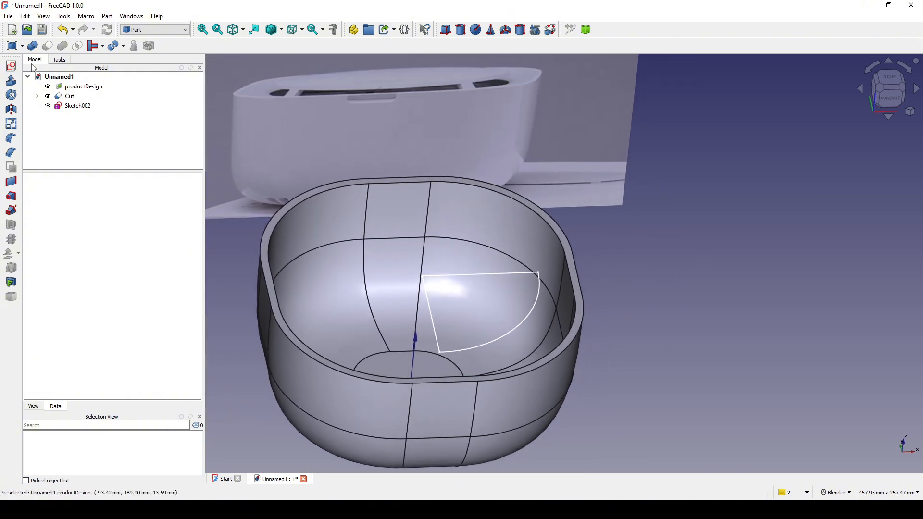
Create a new sketch on the XY plane with a 100 mm offset
left_click(11, 66)
key("Tab")
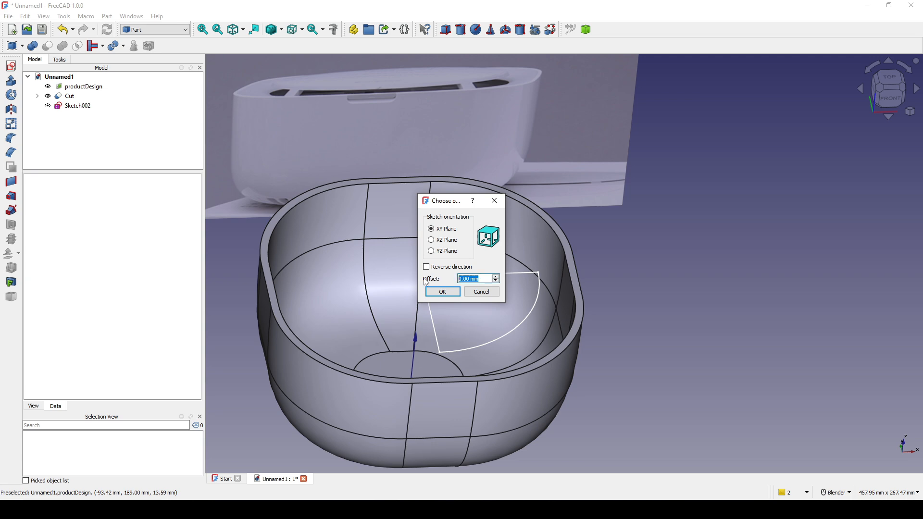
type("100")
left_click(442, 291)
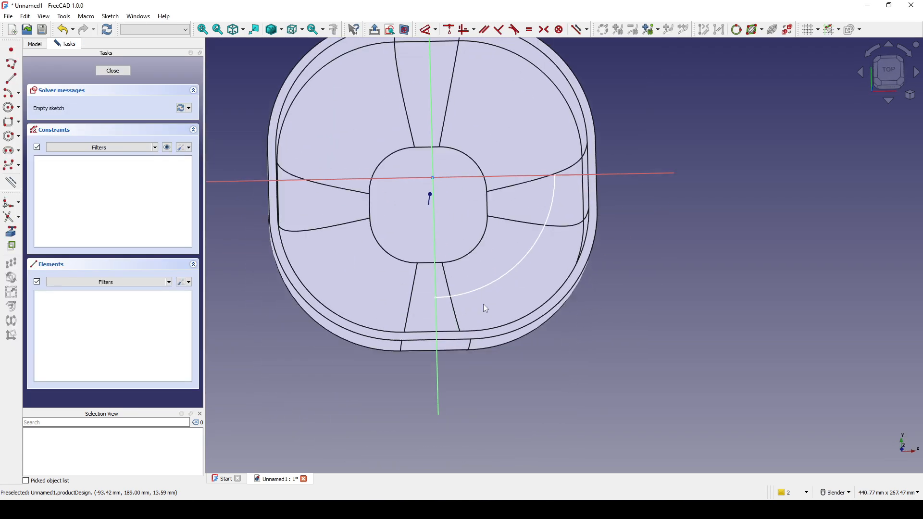
Draw a line on the sketch's vertical axis that crosses the housing's front rim
left_click(11, 78)
left_click(396, 336)
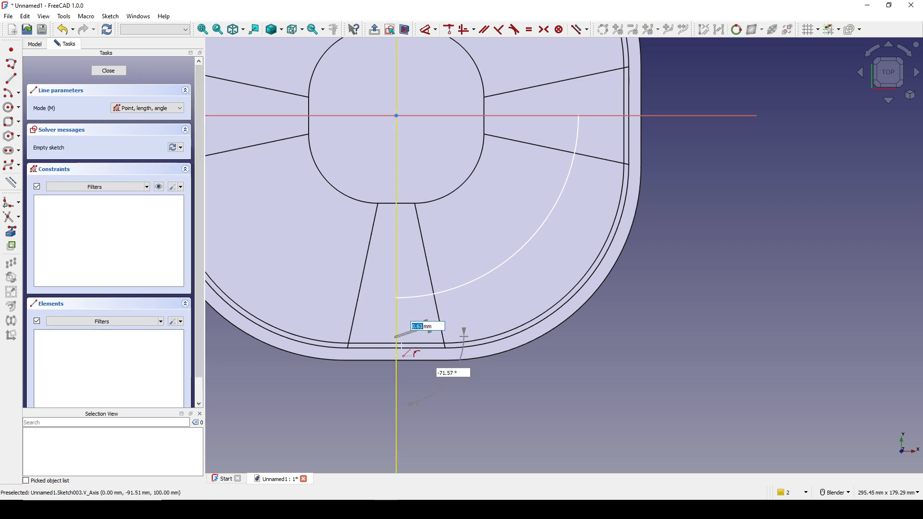
left_click(396, 396)
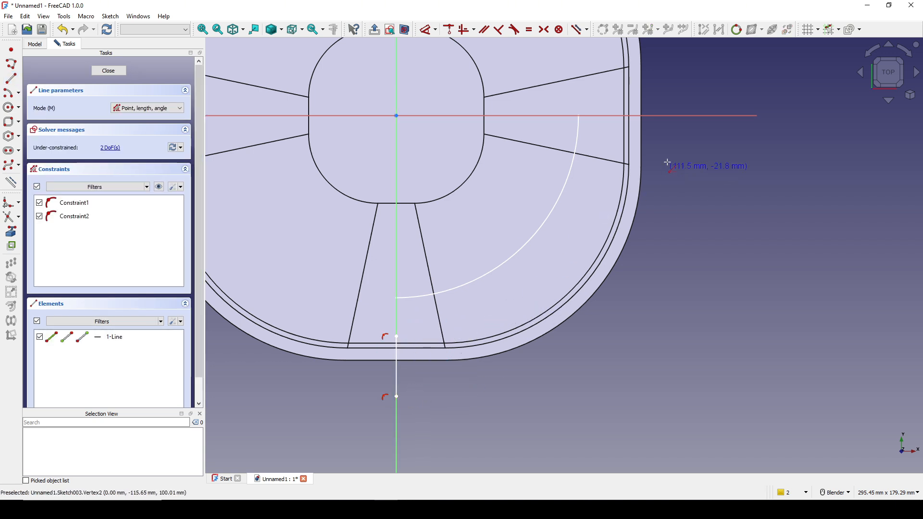
Draw a line on the horizontal axis that crosses the housing's side rim and close the sketch
middle_click_drag(658, 160, 582, 221, "shift")
left_click(569, 184)
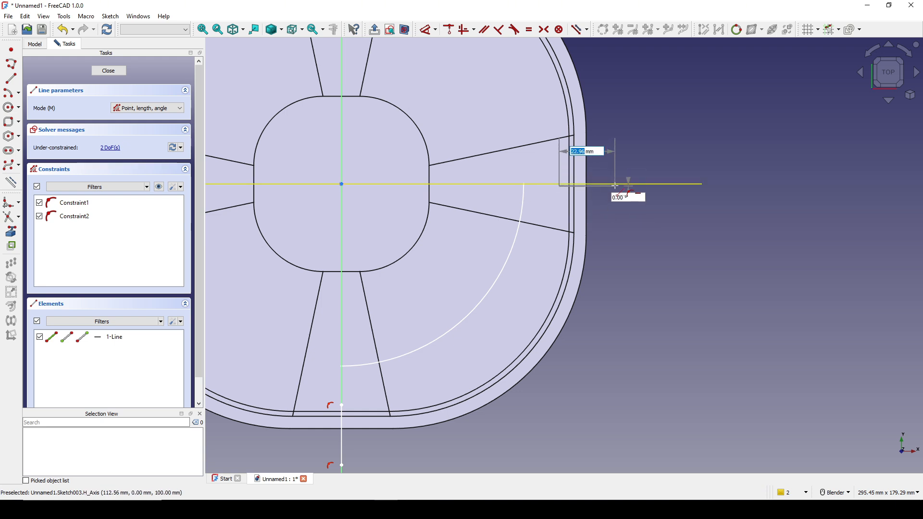
left_click(613, 185)
scroll(593, 190, "up", 3)
scroll(592, 190, "up", 2)
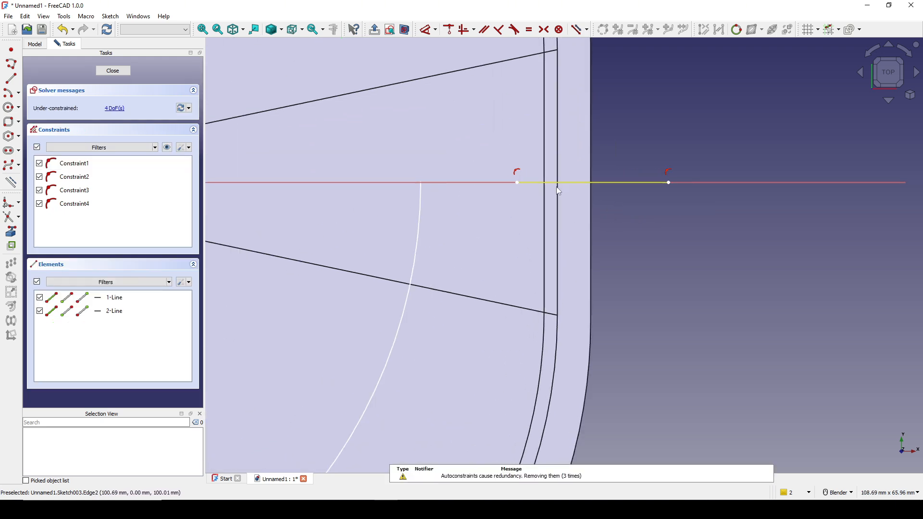
scroll(546, 191, "down", 4)
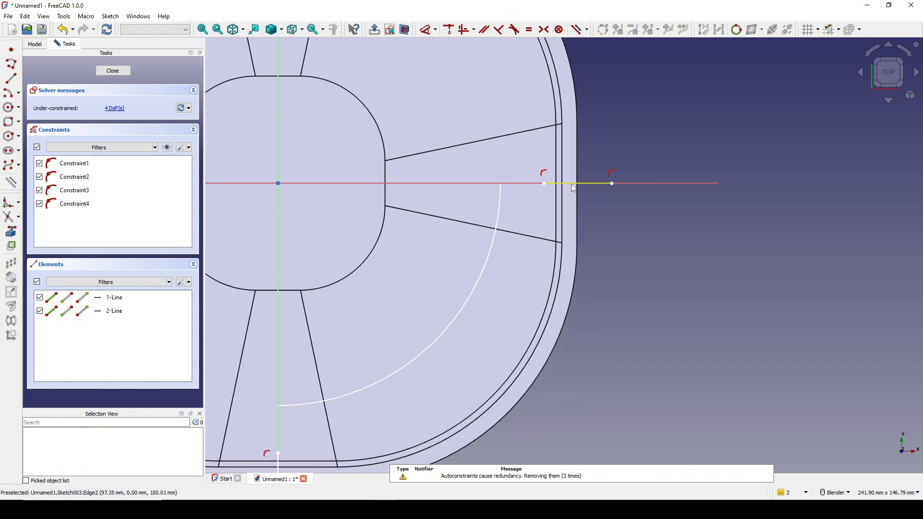
middle_click_drag(551, 216, 607, 158, "shift")
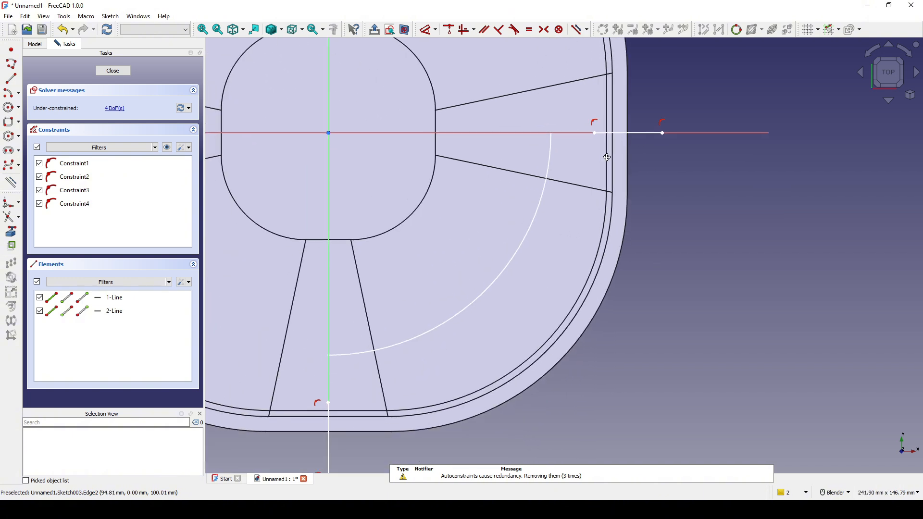
scroll(573, 222, "down", 1)
scroll(553, 292, "down", 2)
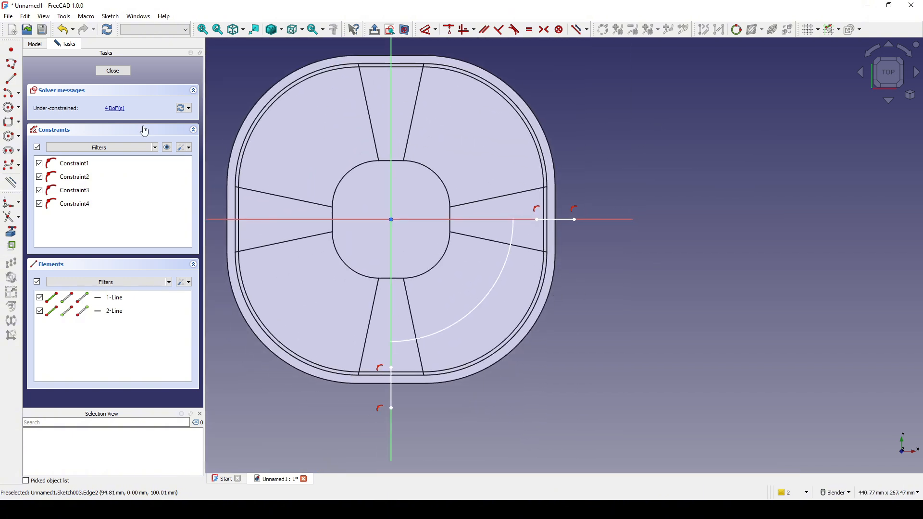
left_click(113, 71)
Extrude the two rim-crossing lines symmetrically by 20 mm along their normal
scroll(564, 240, "up", 2)
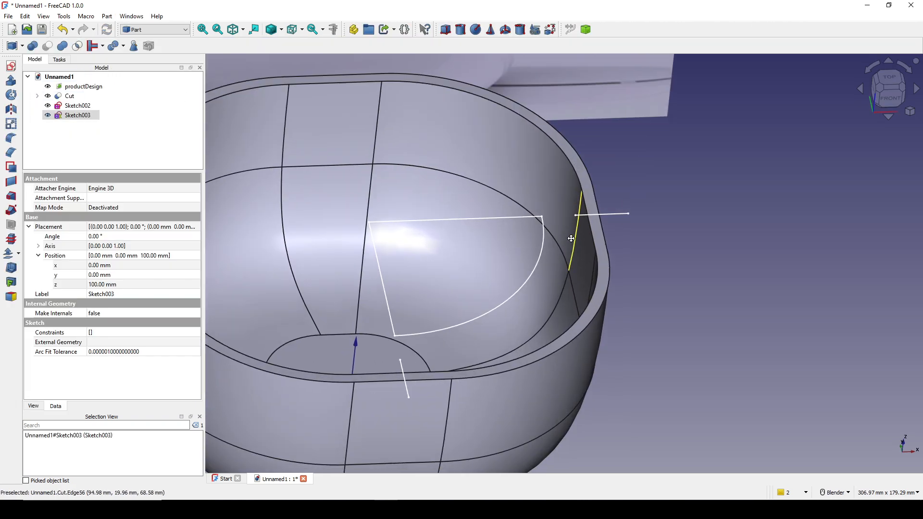
left_click(12, 79)
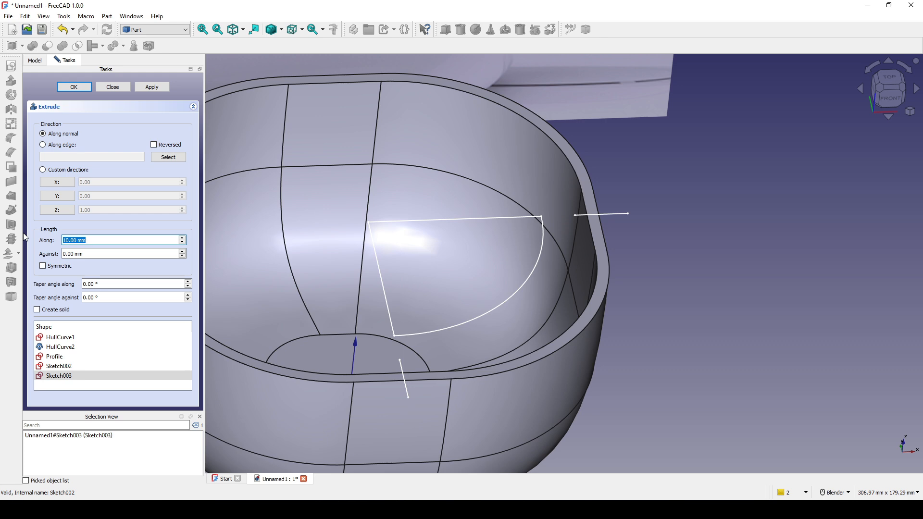
type("20")
left_click(59, 264)
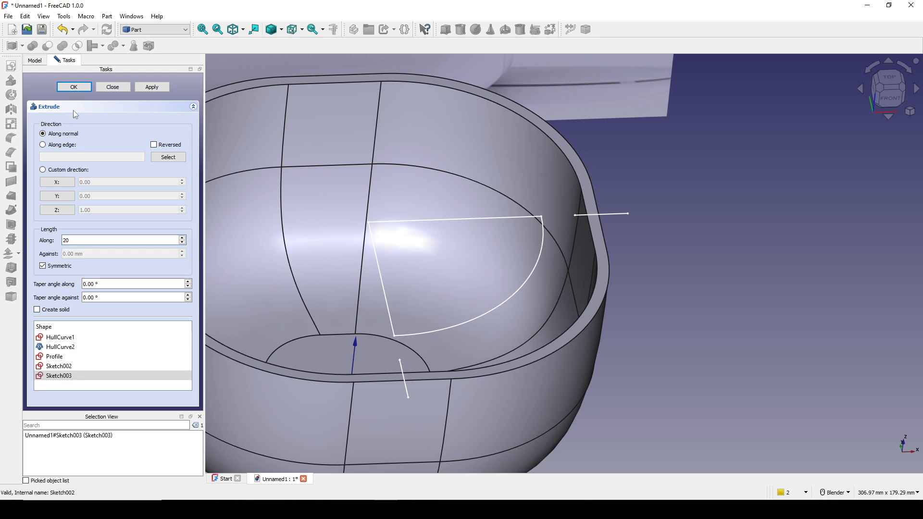
left_click(74, 86)
Split the housing with the extruded rim-crossing faces using Slice to compound
middle_click_drag(412, 237, 450, 231)
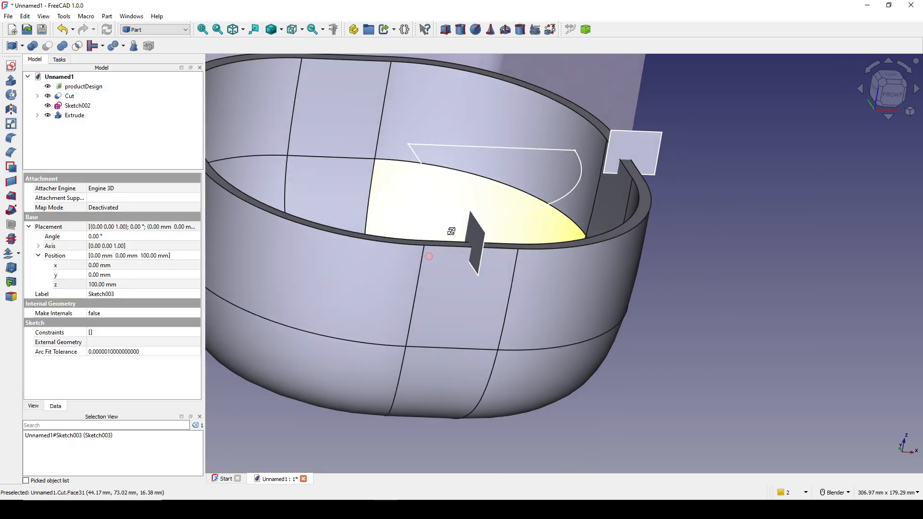
middle_click_drag(554, 232, 518, 291, "shift")
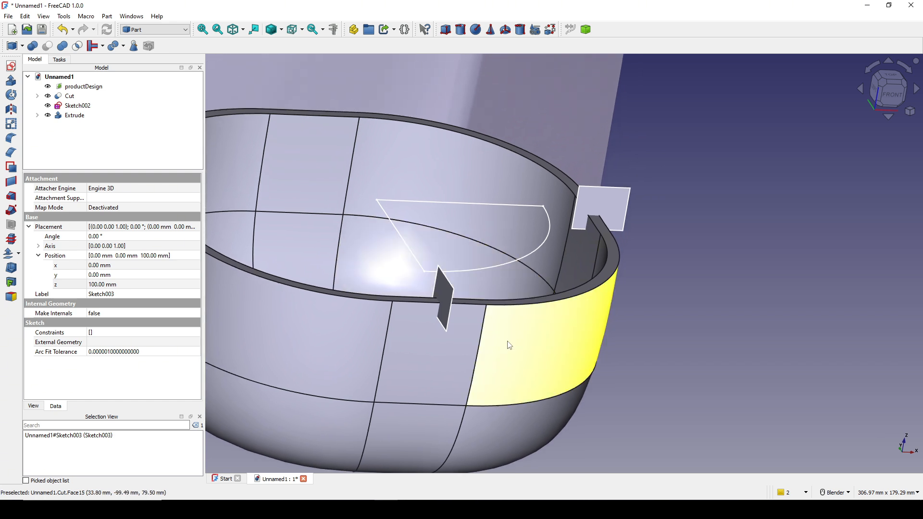
left_click(500, 357)
scroll(432, 341, "up", 2)
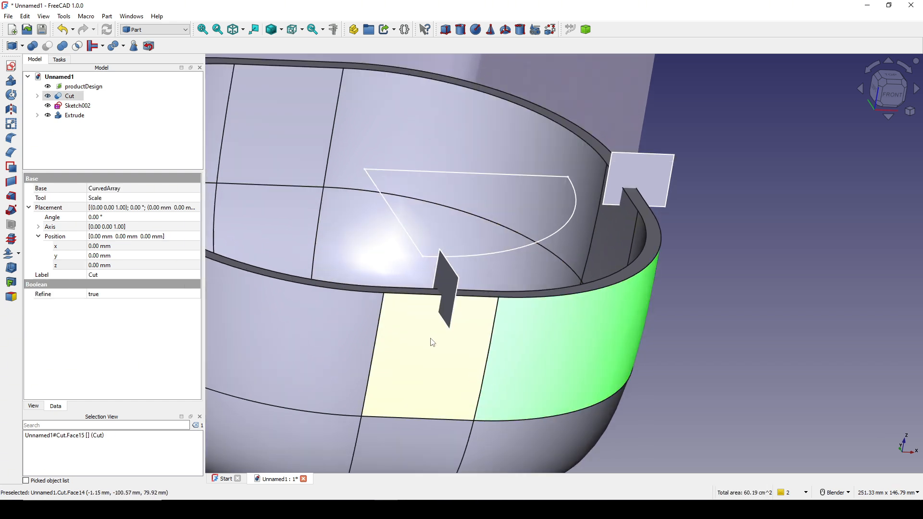
left_click(438, 280, "ctrl")
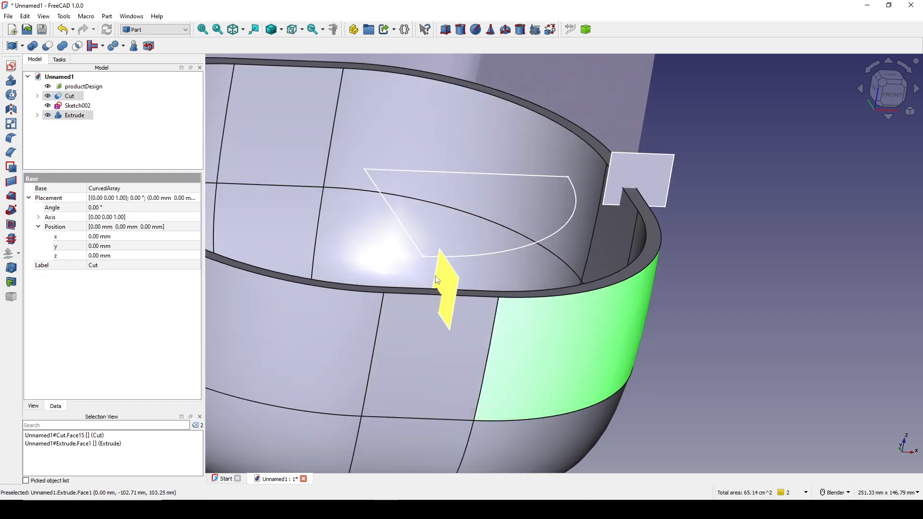
left_click(105, 16)
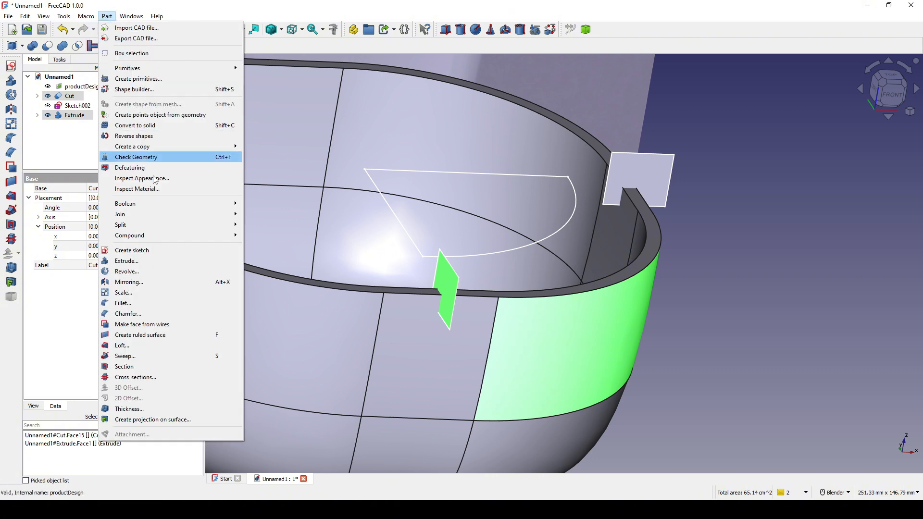
mouse_move(226, 224)
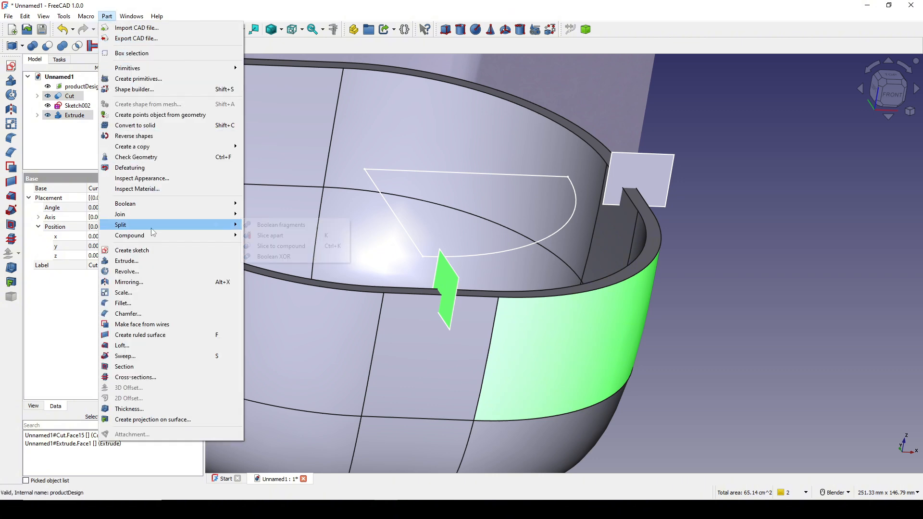
left_click(316, 247)
middle_click_drag(525, 319, 542, 384)
left_click(700, 276)
mouse_move(676, 258)
middle_mouse_down()
mouse_move(741, 305)
mouse_move(730, 301)
mouse_move(743, 293)
mouse_move(617, 247)
mouse_move(555, 206)
middle_mouse_up()
left_click(497, 260)
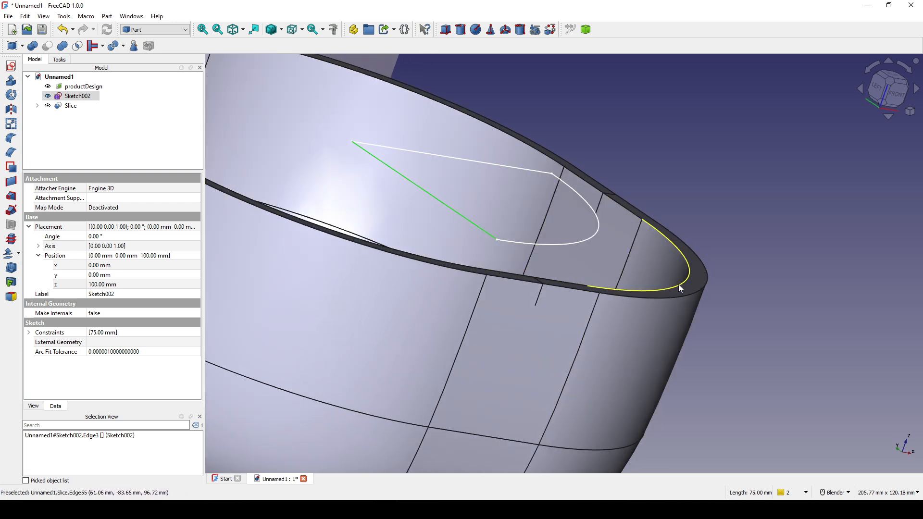
mouse_move(667, 278)
middle_mouse_down()
mouse_move(492, 247)
mouse_move(482, 235)
mouse_move(440, 253)
mouse_move(521, 264)
middle_mouse_up()
scroll(492, 244, "down", 5)
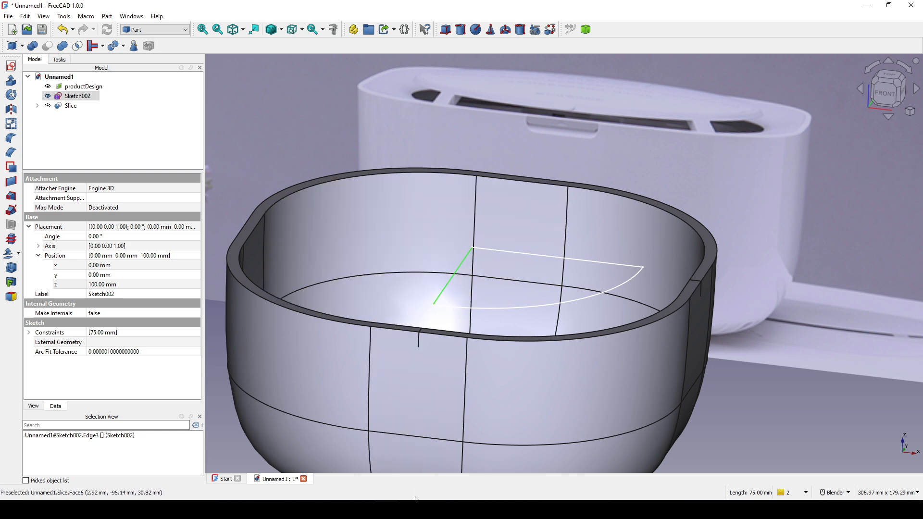
Switch to the product's reference photo and trace the rim's slope towards the lid gap on a screen capture, then discard the capture
left_click(468, 509)
scroll(386, 195, "up", 5)
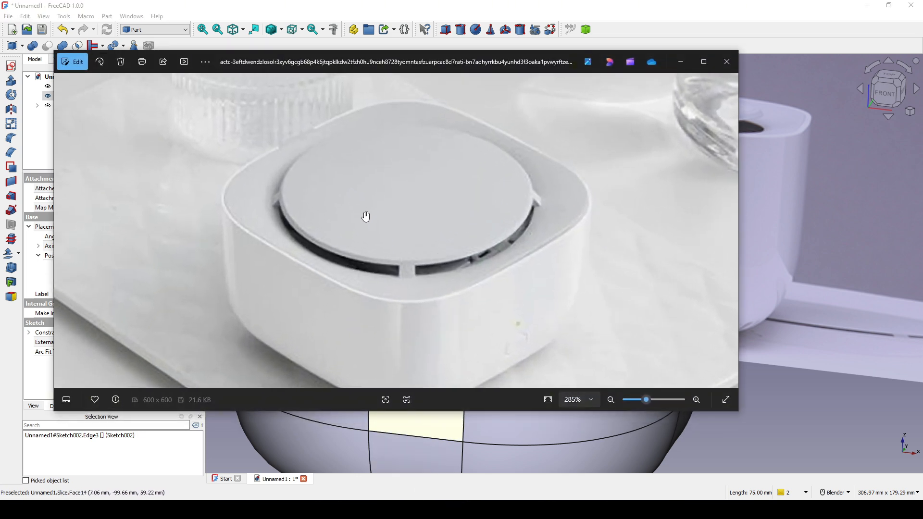
key("Print")
left_click_drag(31, 89, 527, 374)
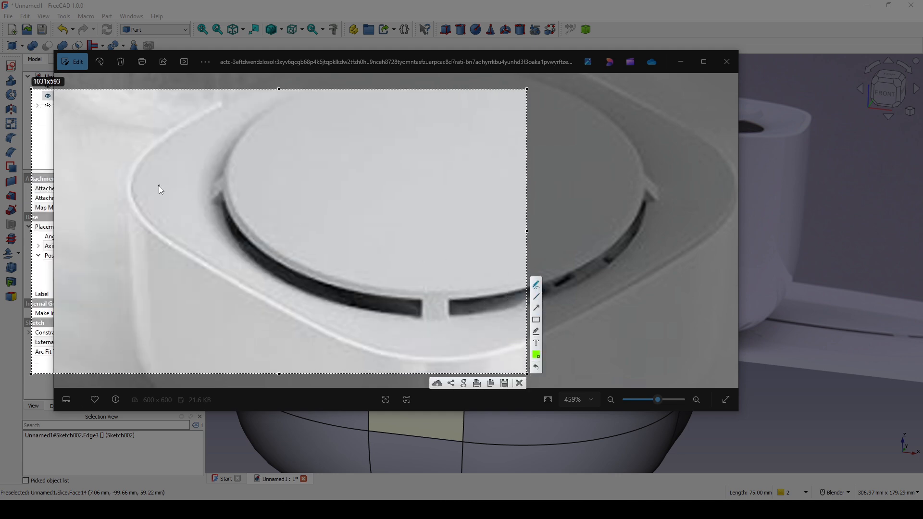
left_click_drag(139, 193, 143, 194)
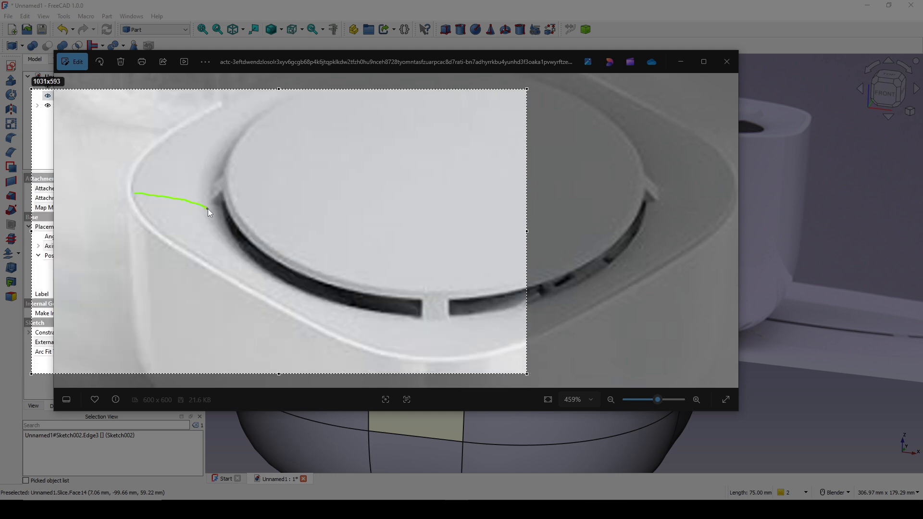
left_click_drag(230, 215, 228, 215)
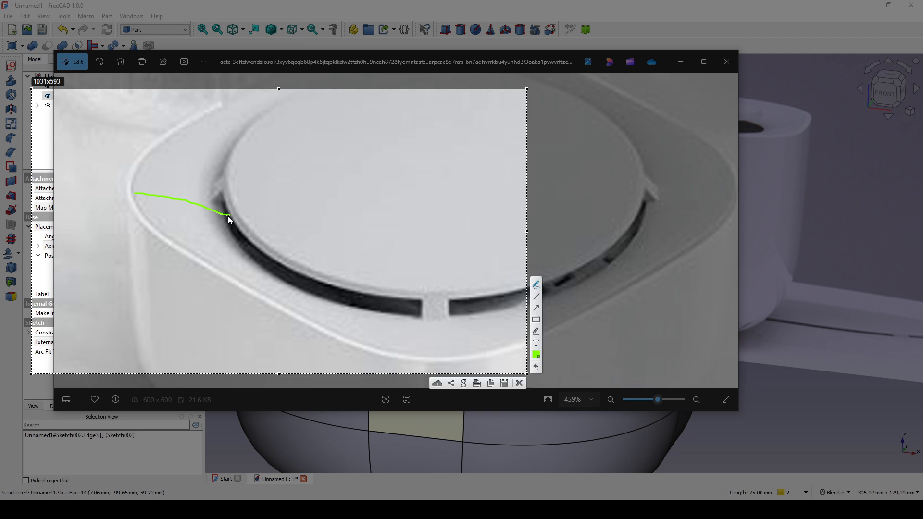
left_click(519, 383)
left_click(680, 61)
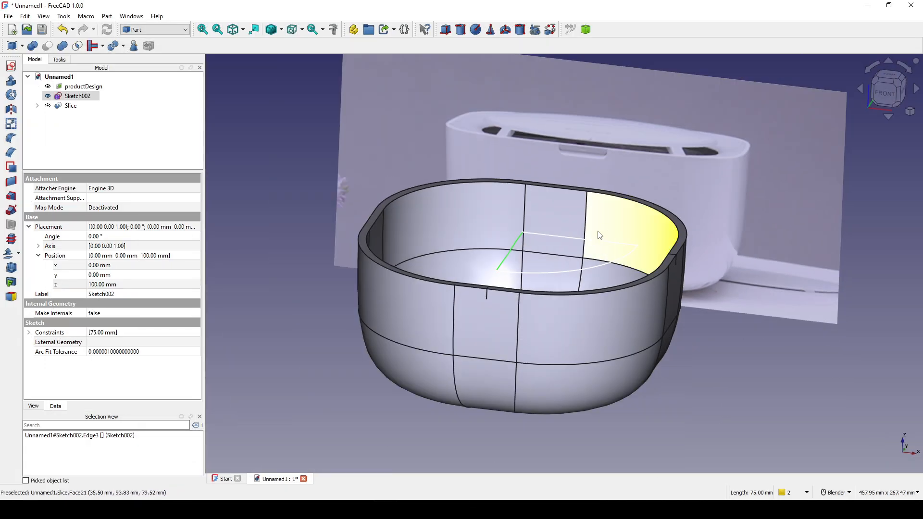
Set the quarter-circle sketch's Z position to 85 mm
scroll(620, 244, "up", 3)
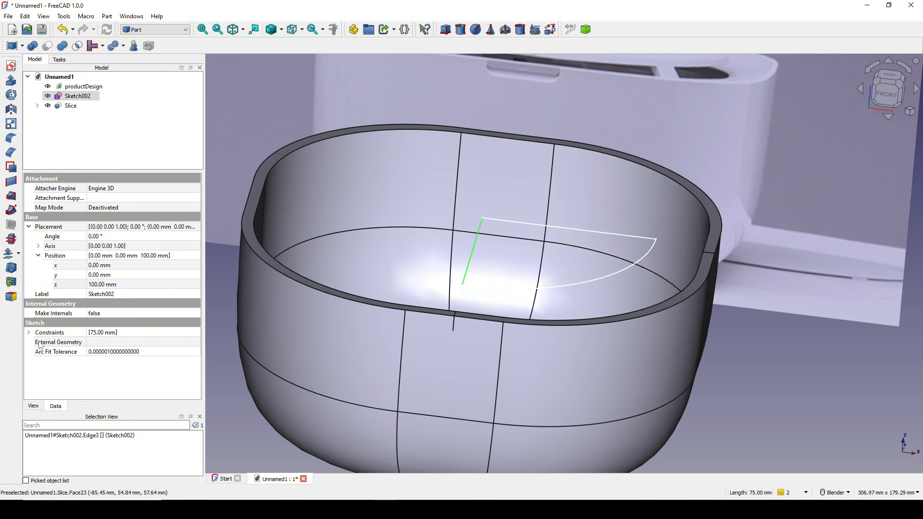
left_click(65, 286)
left_click(105, 287)
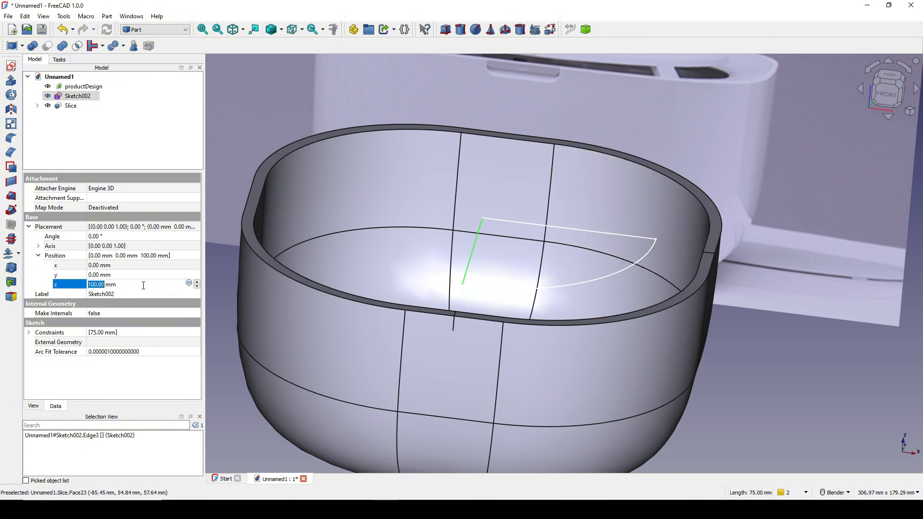
type("85")
key("Return")
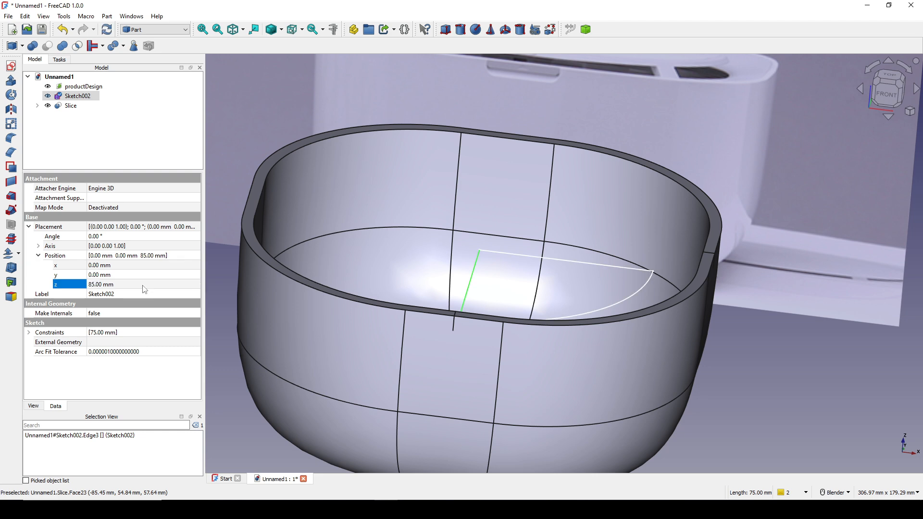
Create a Surface blend curve between the short split edge across the front rim and the nearby straight line of the quarter-circle sketch
mouse_move(308, 206)
middle_mouse_down()
mouse_move(463, 282)
mouse_move(542, 294)
mouse_move(570, 268)
mouse_move(785, 249)
mouse_move(694, 241)
mouse_move(765, 245)
middle_mouse_up()
left_click(765, 245)
scroll(683, 246, "up", 4)
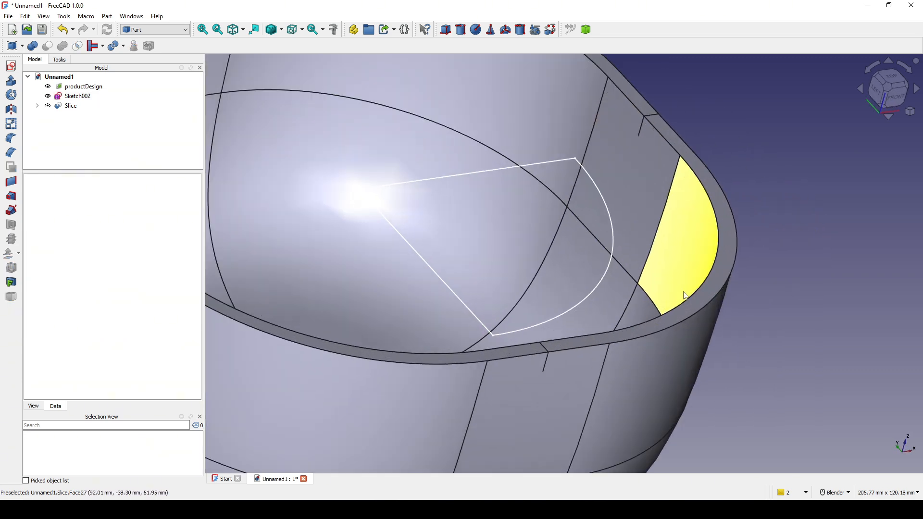
mouse_move(683, 269)
middle_mouse_down()
mouse_move(691, 316)
mouse_move(700, 292)
mouse_move(683, 288)
middle_mouse_up()
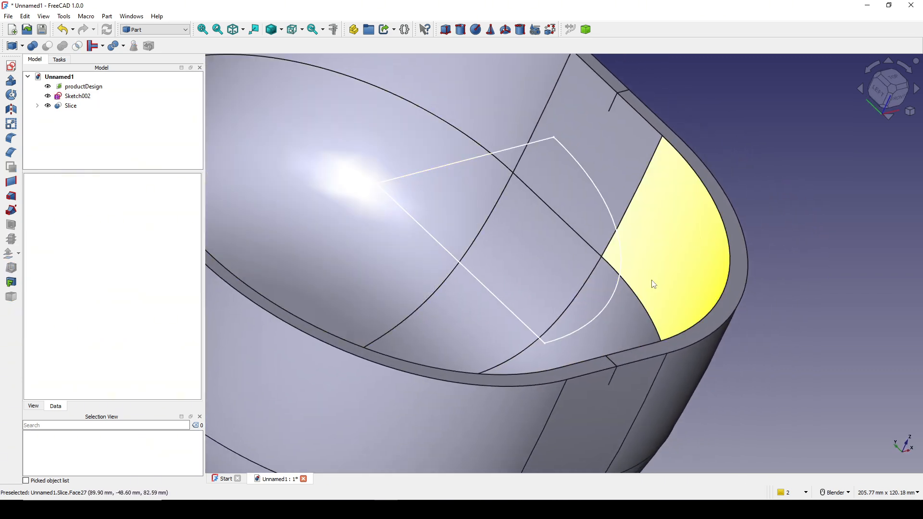
left_click(184, 31)
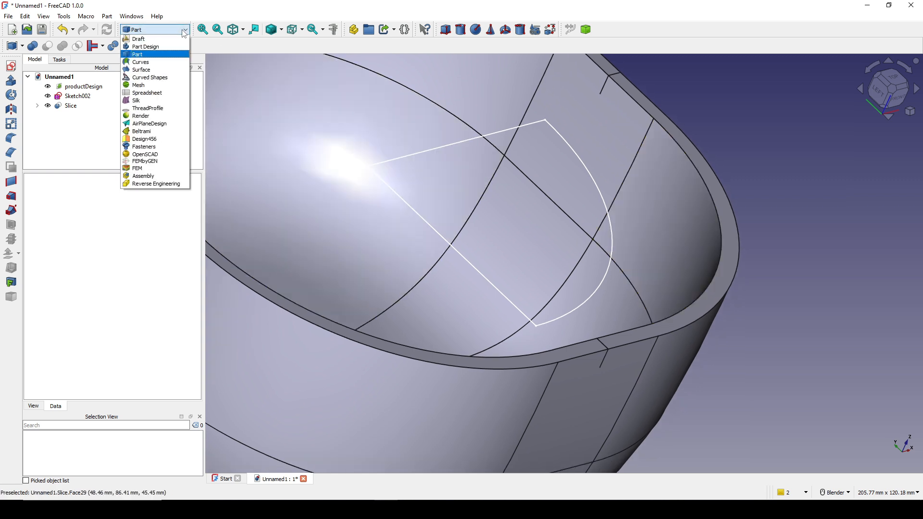
left_click(167, 72)
scroll(589, 313, "up", 2)
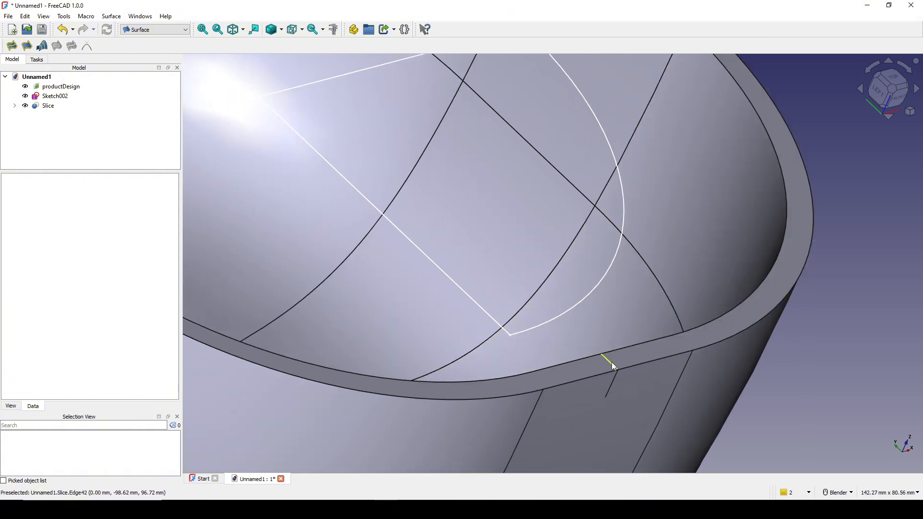
left_click(608, 361)
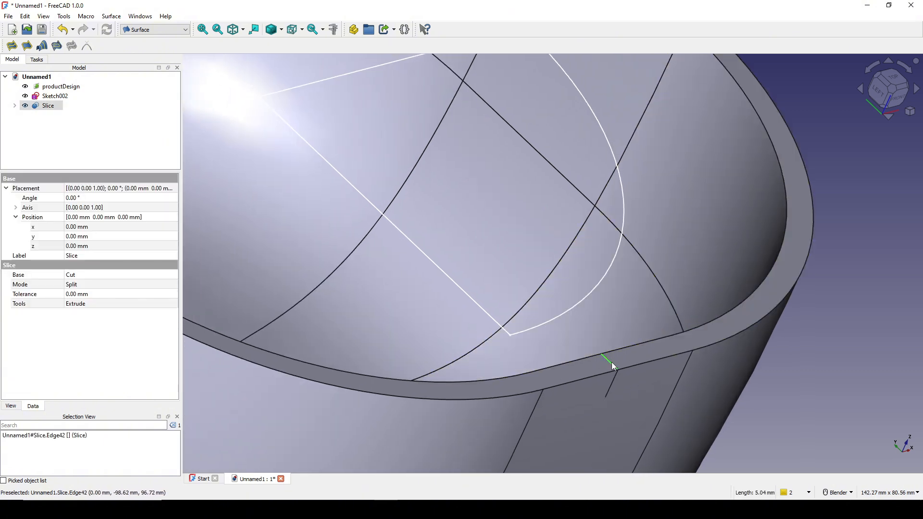
left_click(486, 312, "ctrl")
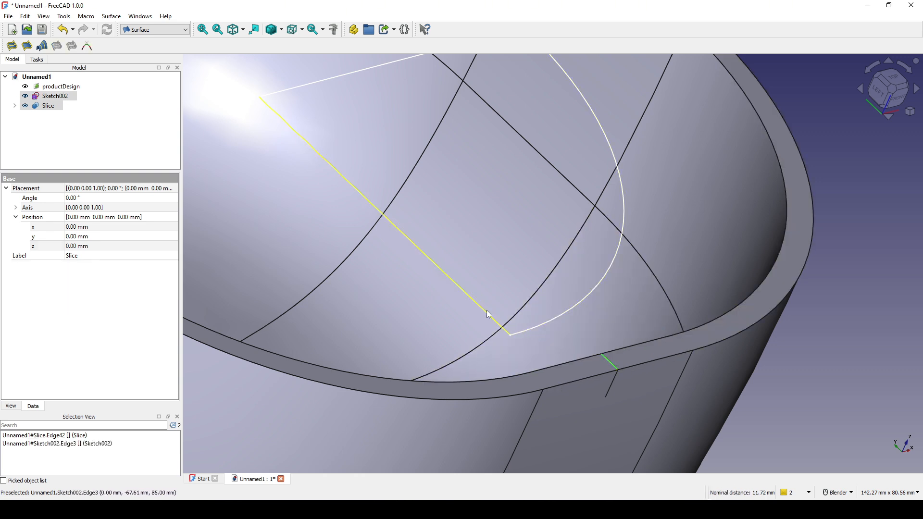
left_click(87, 46)
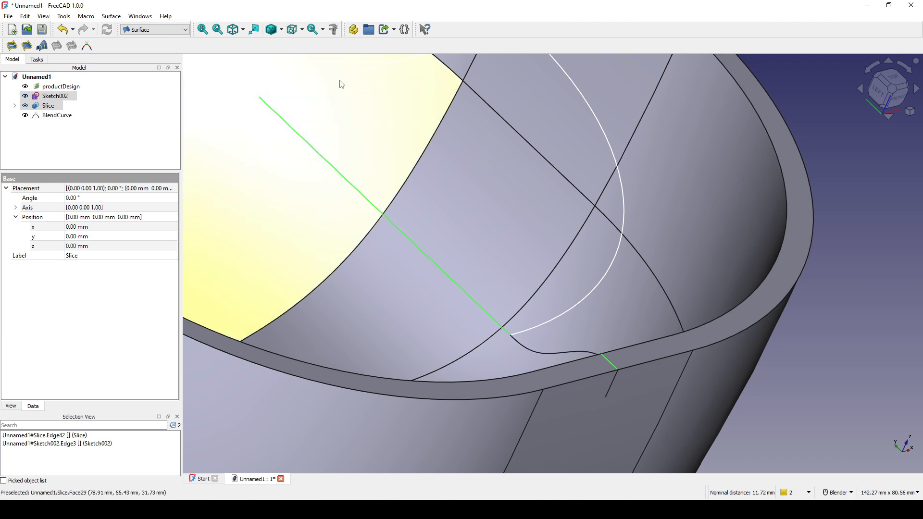
Select the new blend curve and inspect its start and end edge continuity and size properties
scroll(623, 309, "up", 3)
middle_click_drag(624, 309, 578, 352)
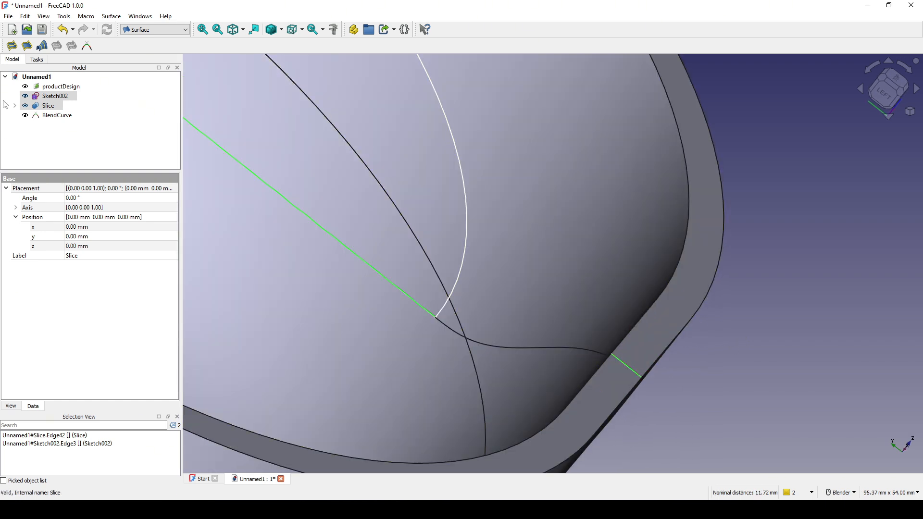
left_click(57, 116)
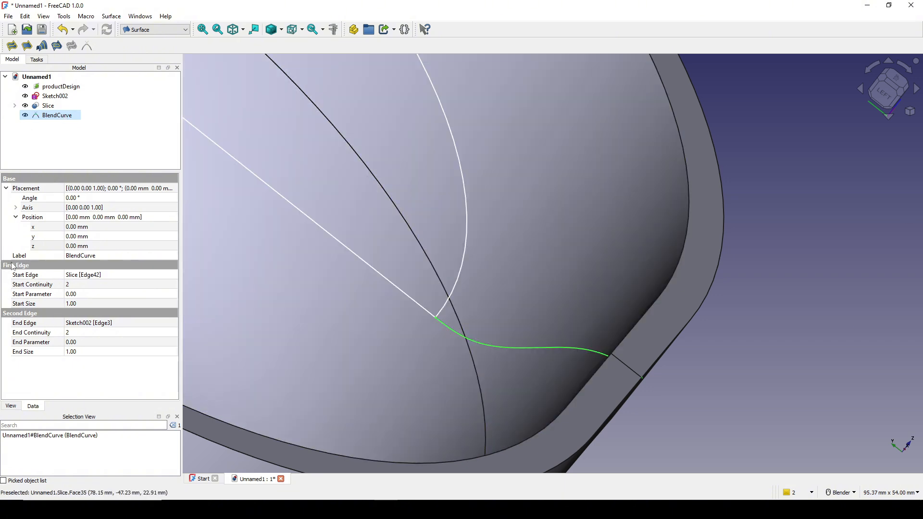
Set the front blend curve's Start Continuity to 0 and its Start Parameter to 1
left_click(80, 285)
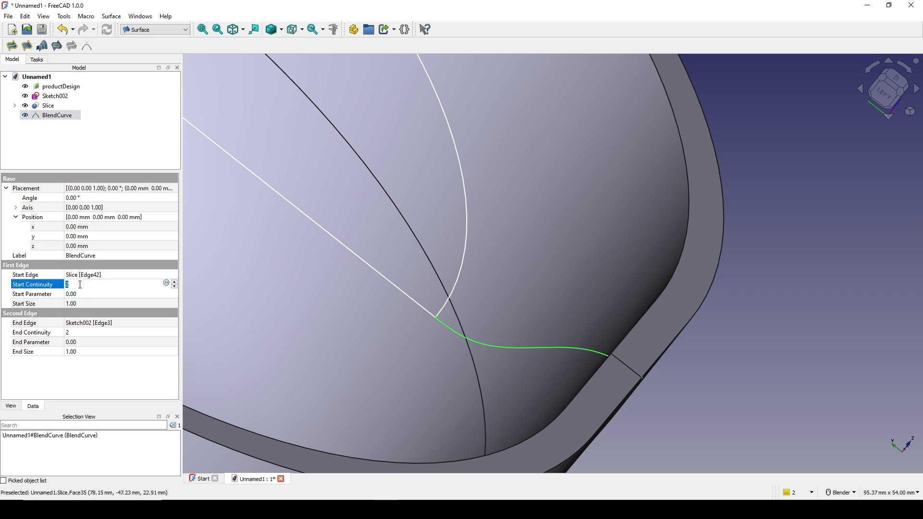
type("0")
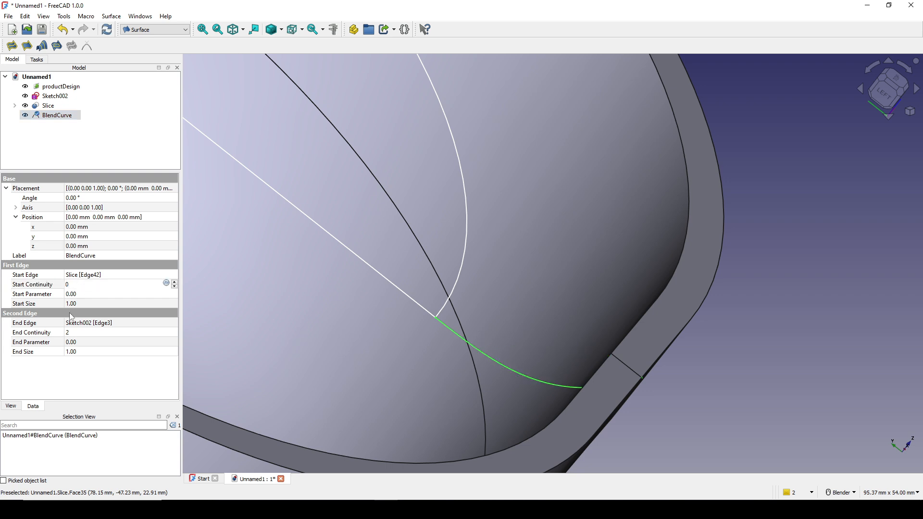
middle_click_drag(385, 354, 538, 370)
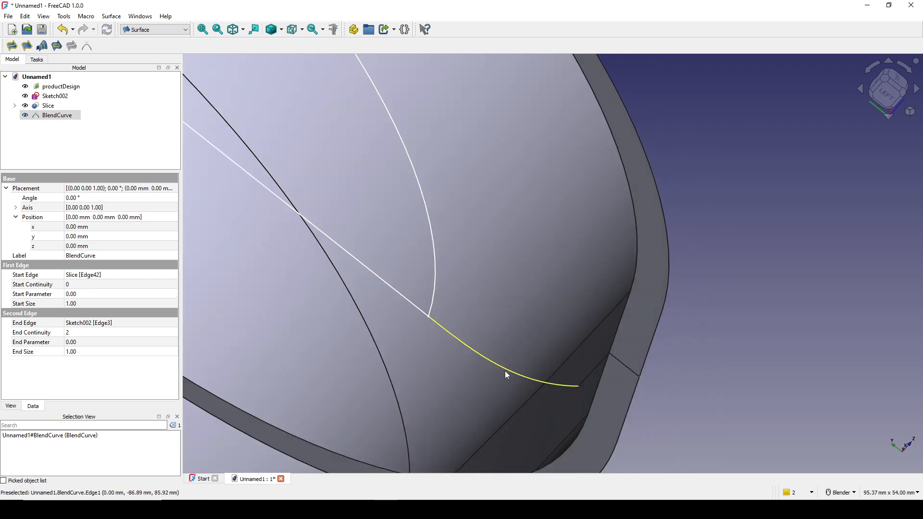
scroll(614, 380, "up", 1)
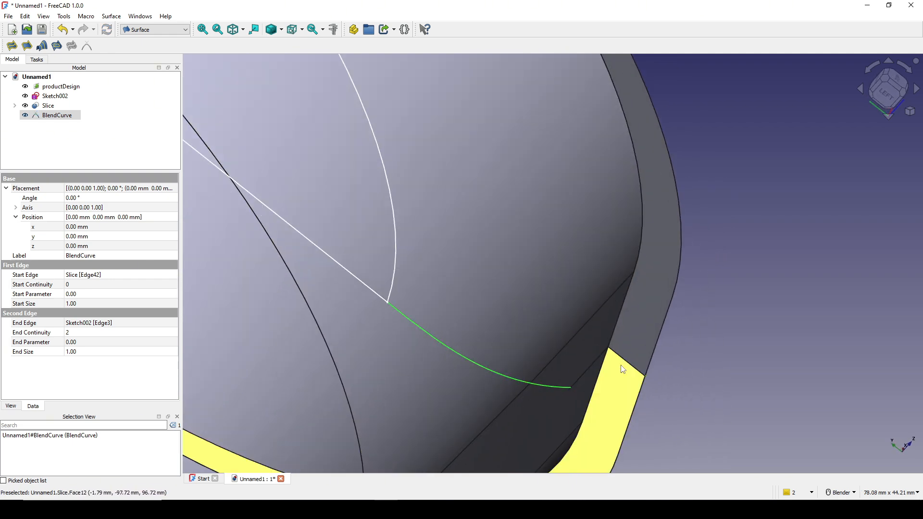
left_click(30, 295)
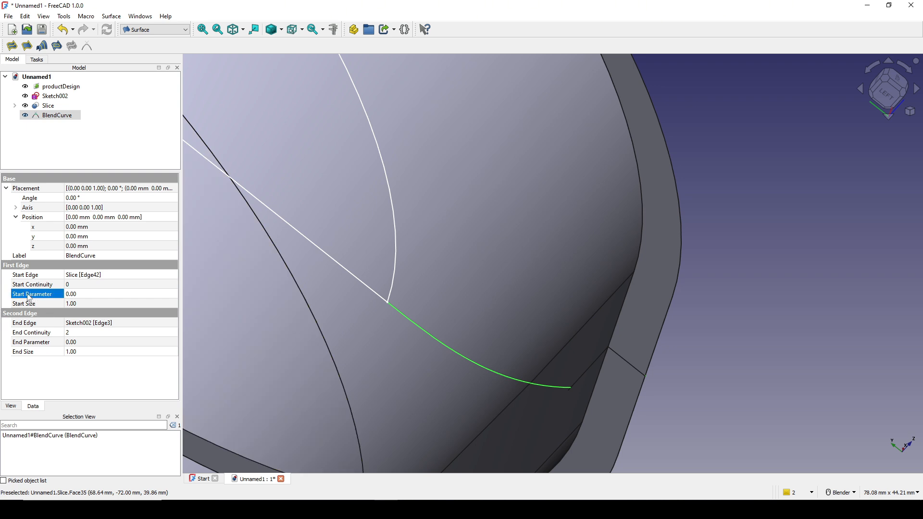
left_click(88, 293)
type("1")
key("Return")
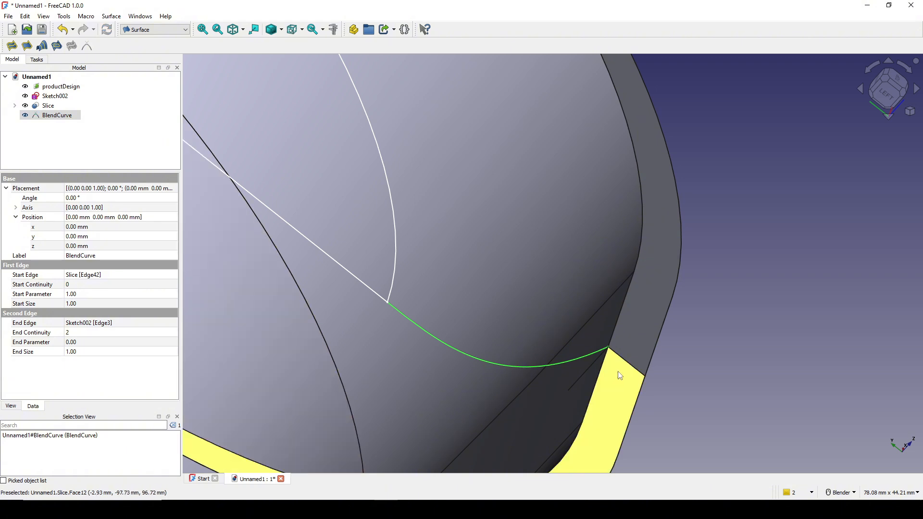
scroll(610, 353, "up", 2)
scroll(611, 352, "up", 2)
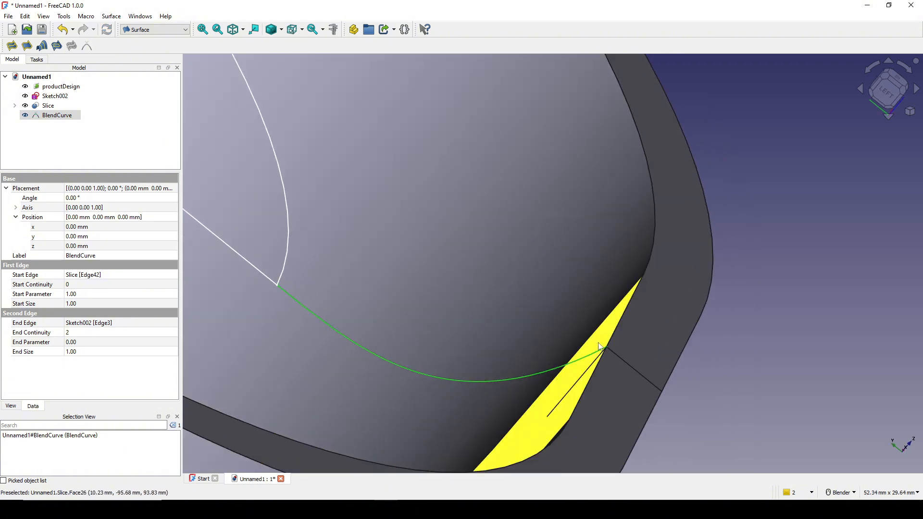
scroll(609, 345, "down", 3)
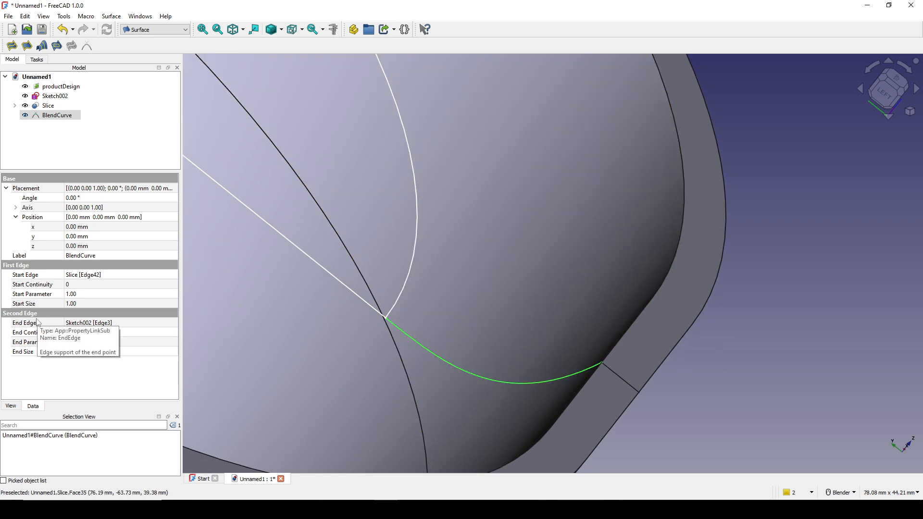
Set the front blend curve's End Continuity to 1 and deselect it
left_click(15, 334)
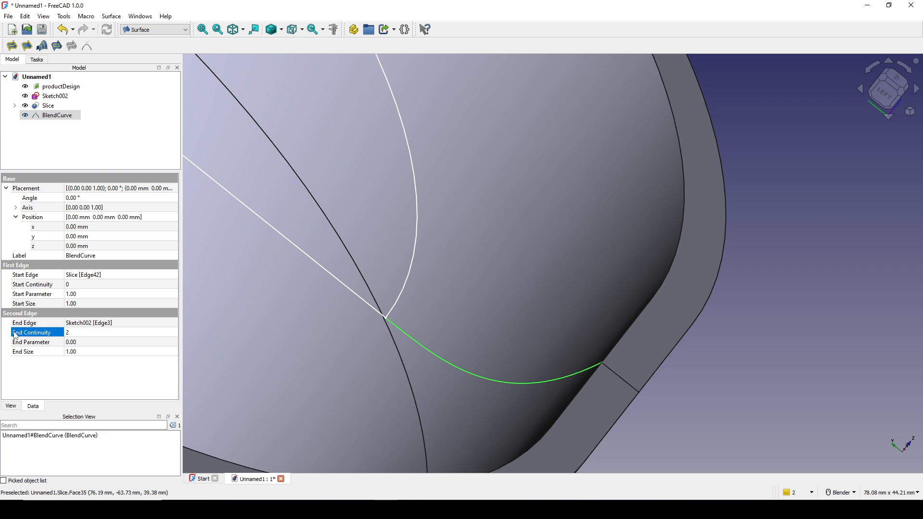
left_click(69, 335)
type("1")
key("Return")
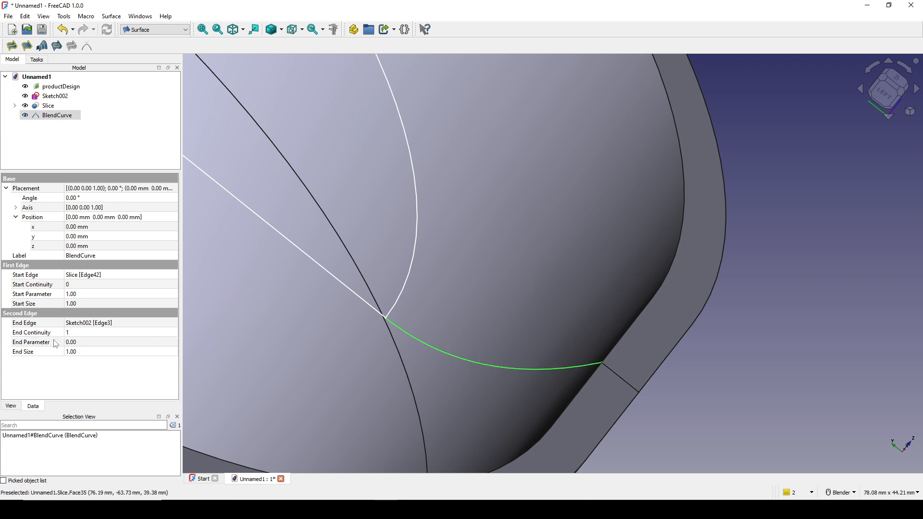
left_click(28, 353)
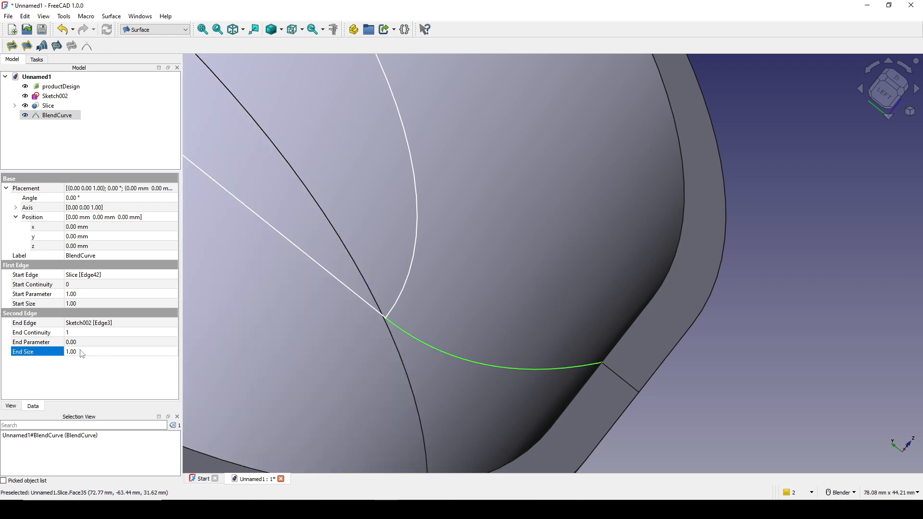
scroll(575, 343, "down", 3)
middle_click_drag(571, 343, 504, 335)
left_click(777, 377)
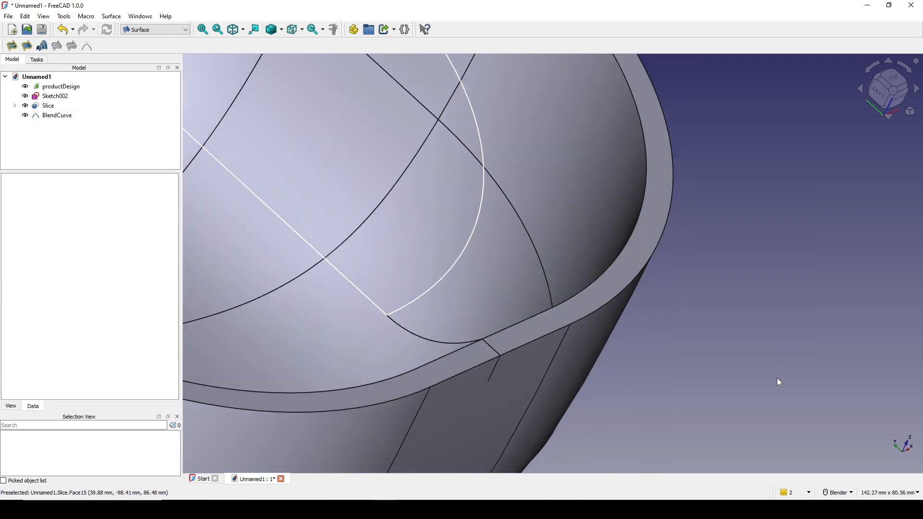
Create a second Surface blend curve between the short split edge across the side rim and the adjacent straight line of the quarter-circle sketch
middle_click_drag(777, 382, 497, 322)
scroll(521, 352, "up", 3)
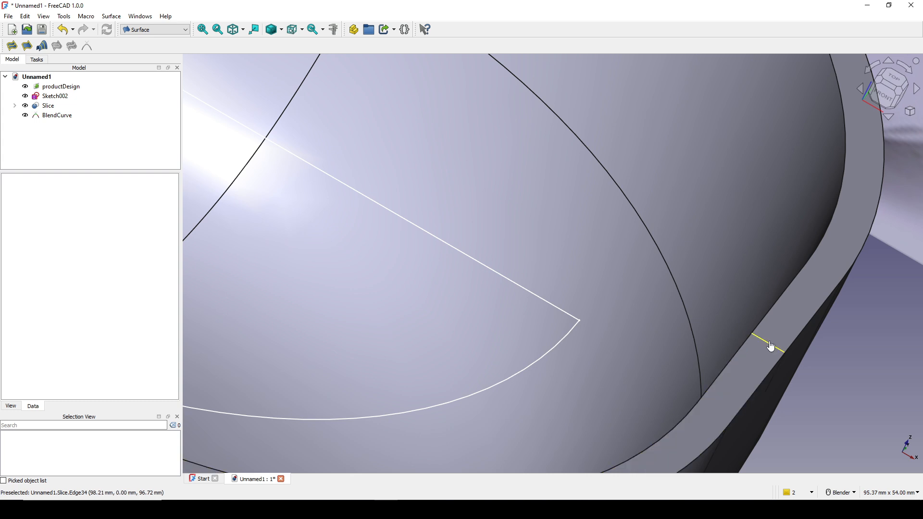
left_click(765, 342)
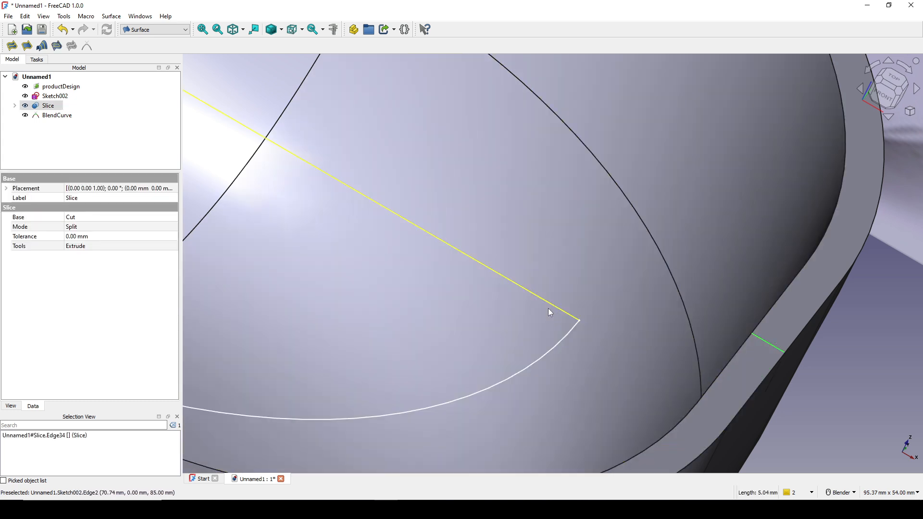
left_click(549, 306, "ctrl")
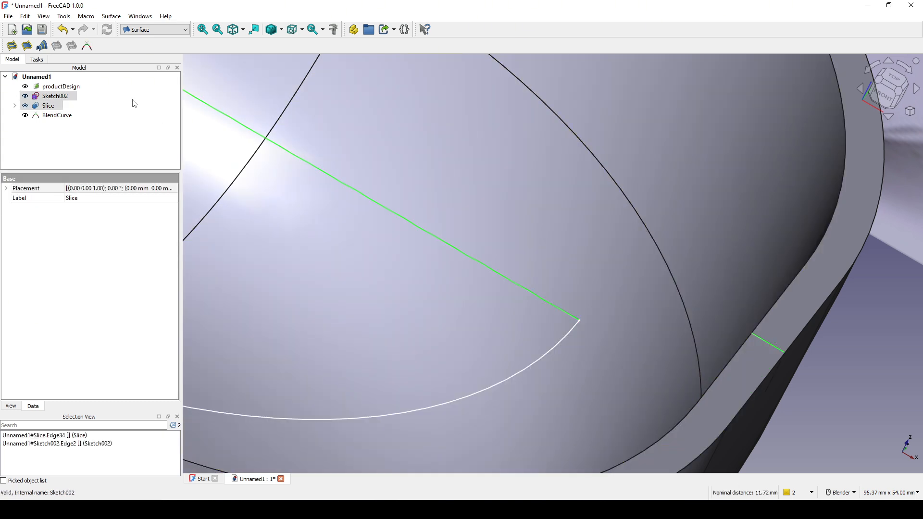
left_click(87, 45)
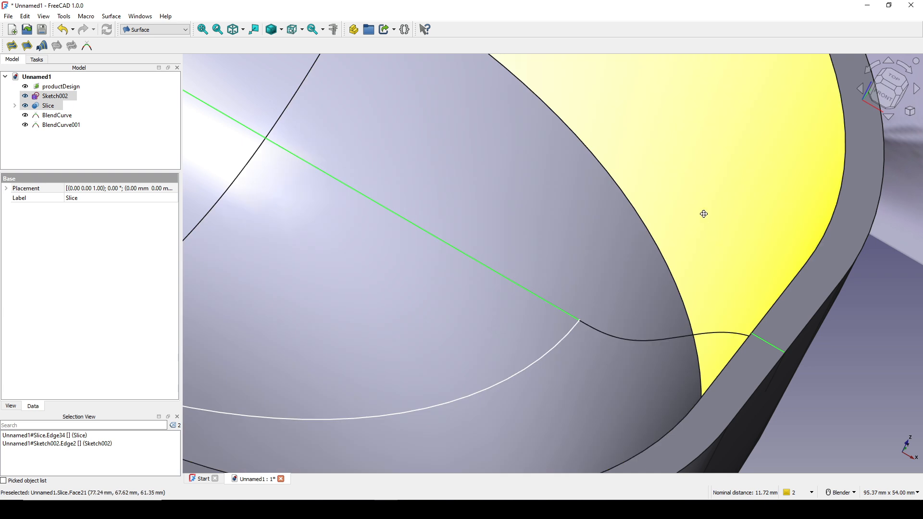
Set the side blend curve's Start Continuity to 0 and its Start Size to 0
middle_click_drag(703, 213, 677, 170, "shift")
left_click(61, 124)
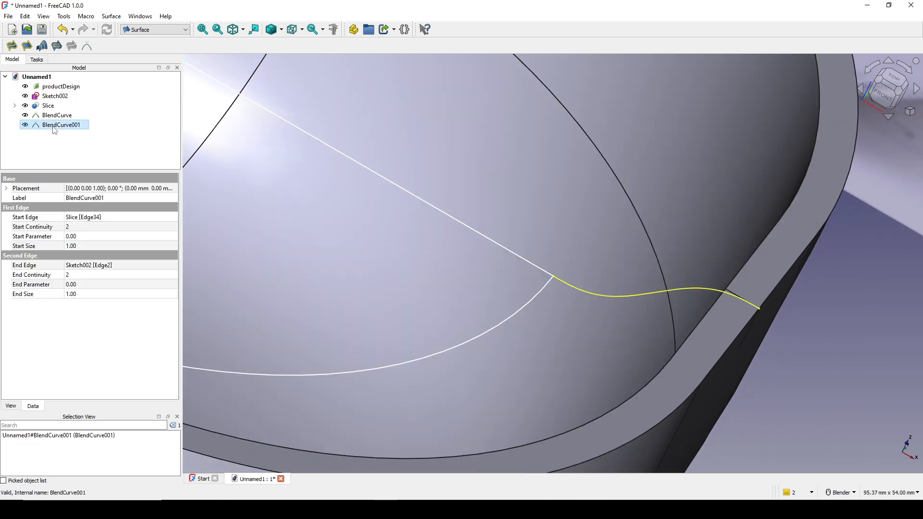
left_click(16, 230)
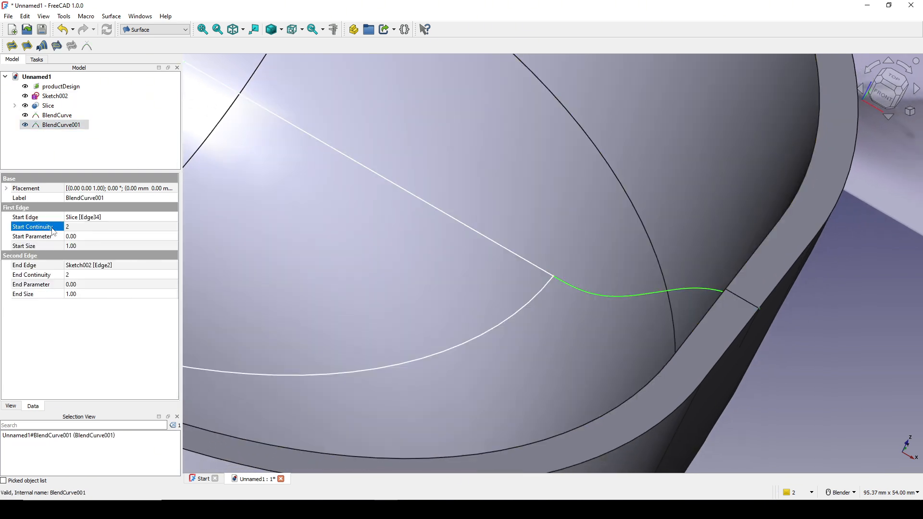
left_click(97, 227)
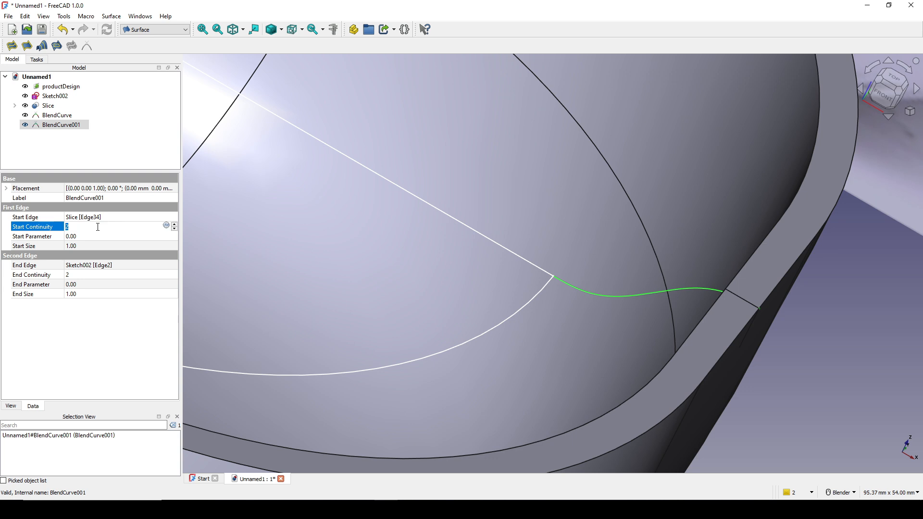
type("0")
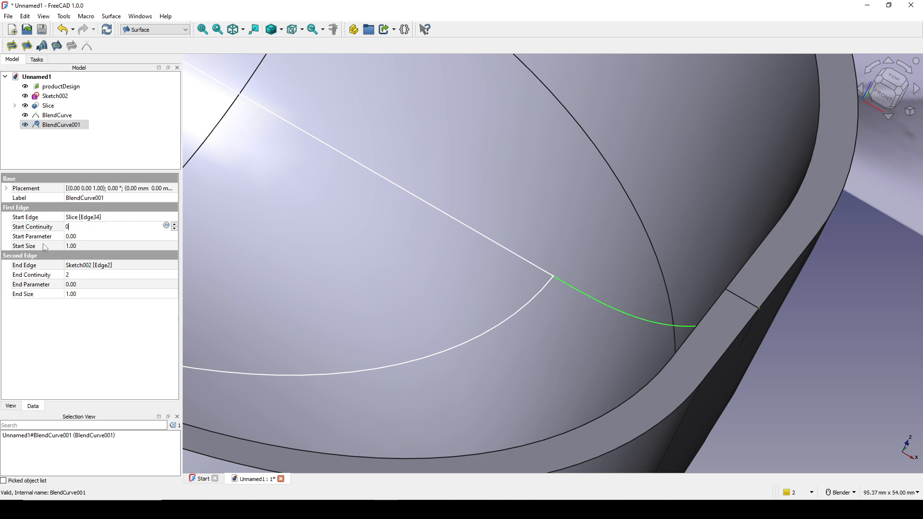
key("Return")
left_click(97, 245)
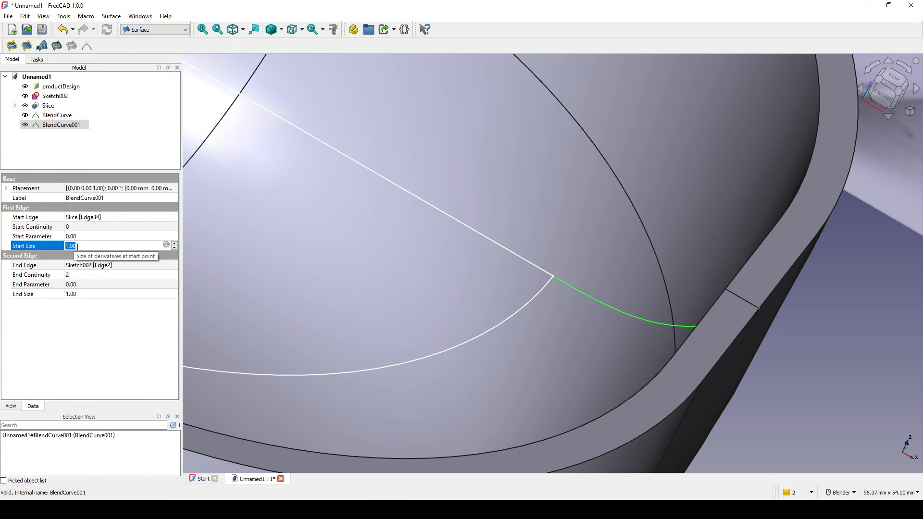
type("00")
Set the side blend curve's Start Parameter to 1 and its End Continuity to 1
left_click(41, 237)
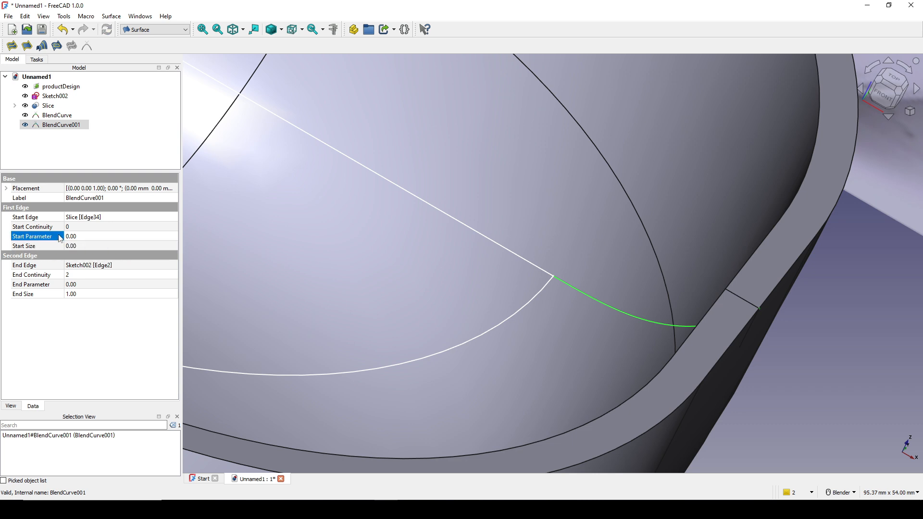
left_click(76, 236)
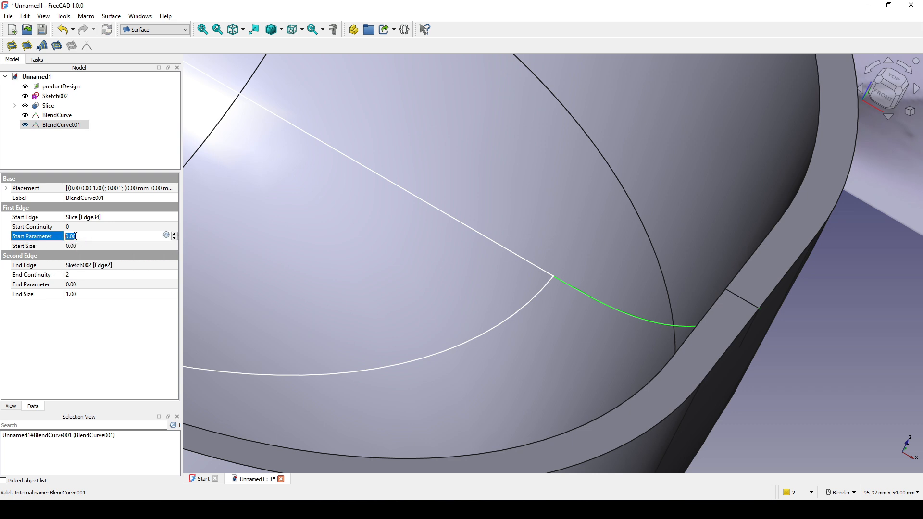
type("1")
left_click(52, 246)
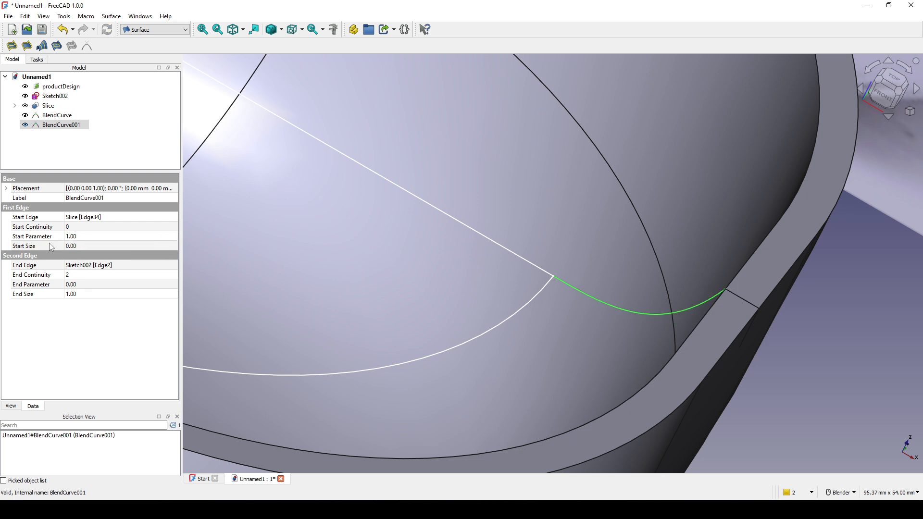
left_click(31, 277)
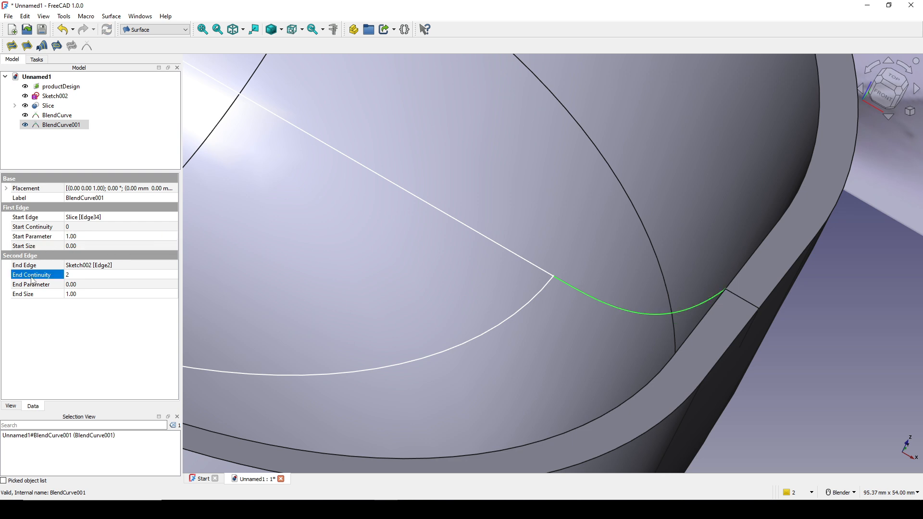
left_click(78, 274)
type("1")
scroll(263, 280, "down", 3)
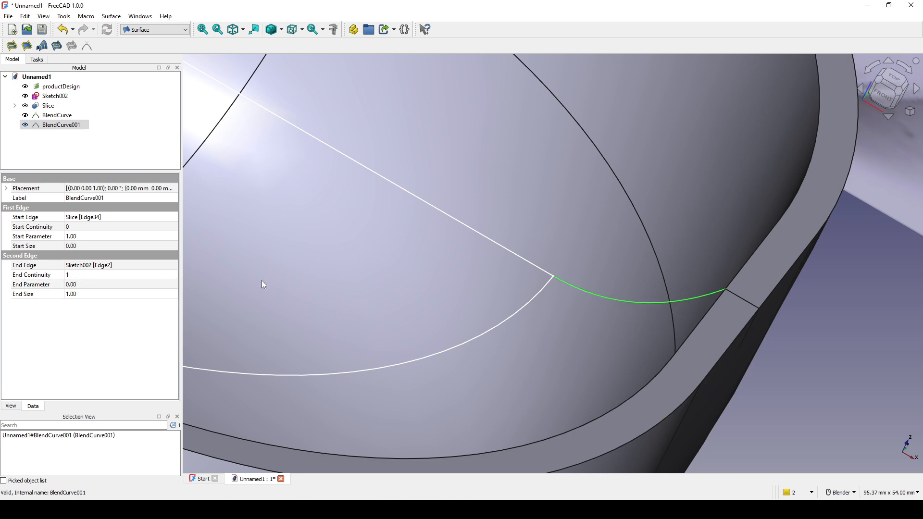
Start a filling surface with the sketch arc, the front blend curve, and the rim's inner front and rounded corner edges as boundaries
middle_click_drag(263, 280, 744, 252)
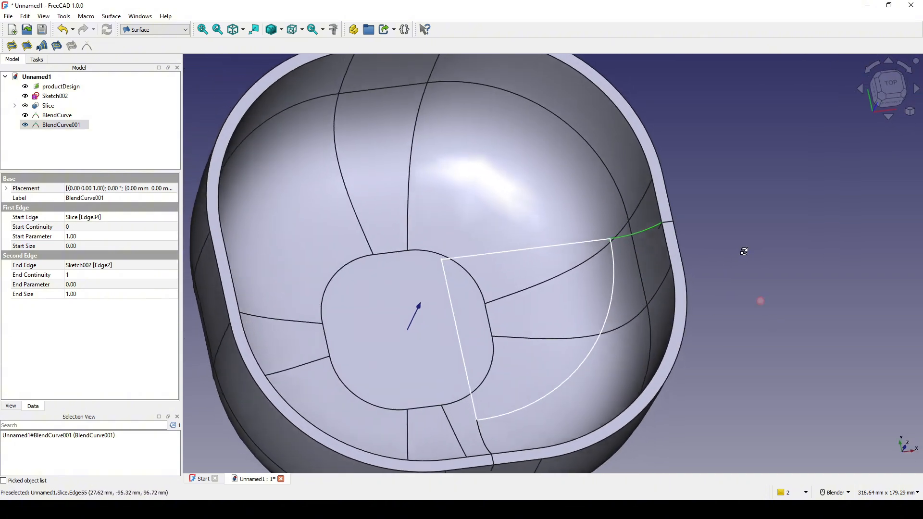
middle_click_drag(672, 321, 639, 223, "shift")
left_click(718, 263)
scroll(718, 262, "up", 2)
middle_click_drag(719, 267, 725, 247)
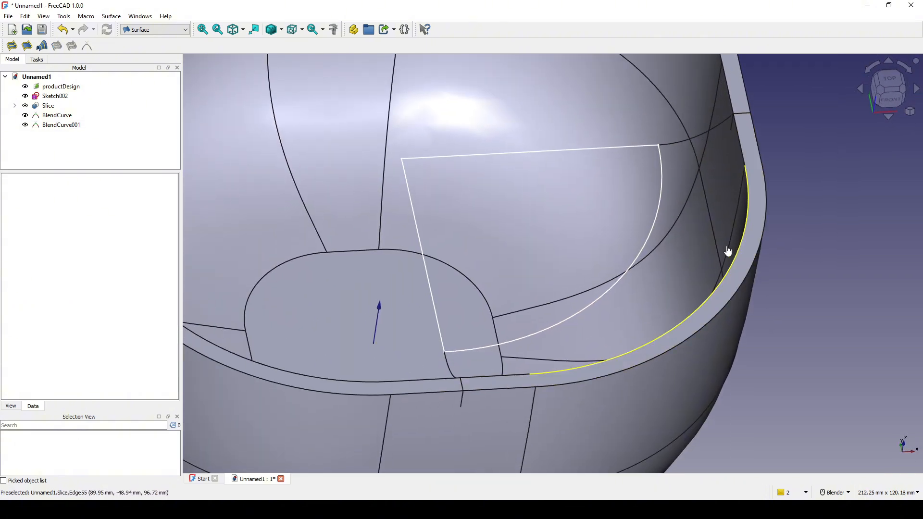
left_click(12, 47)
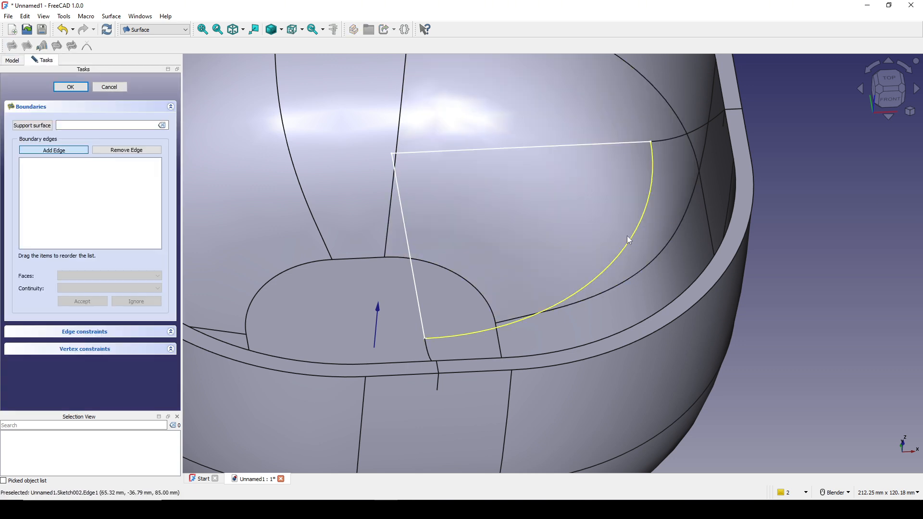
middle_click_drag(627, 235, 611, 253, "shift")
left_click(612, 255)
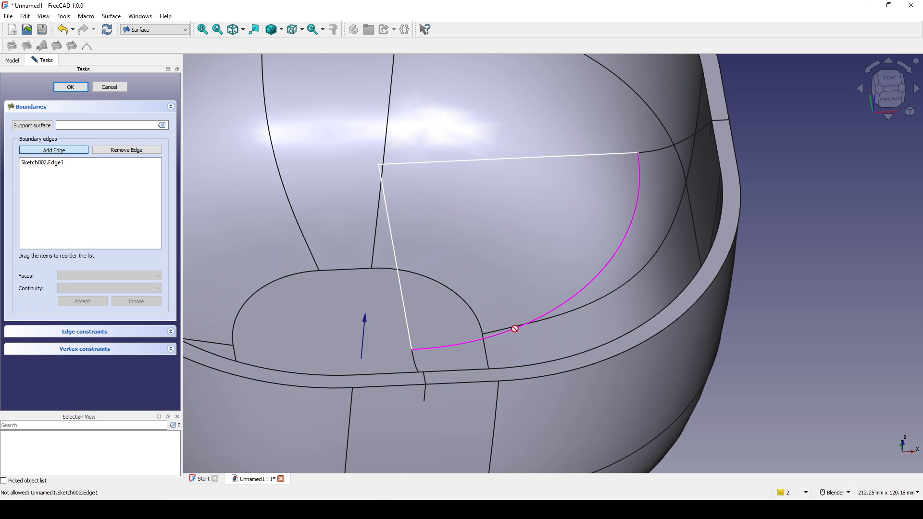
middle_click_drag(513, 326, 461, 370)
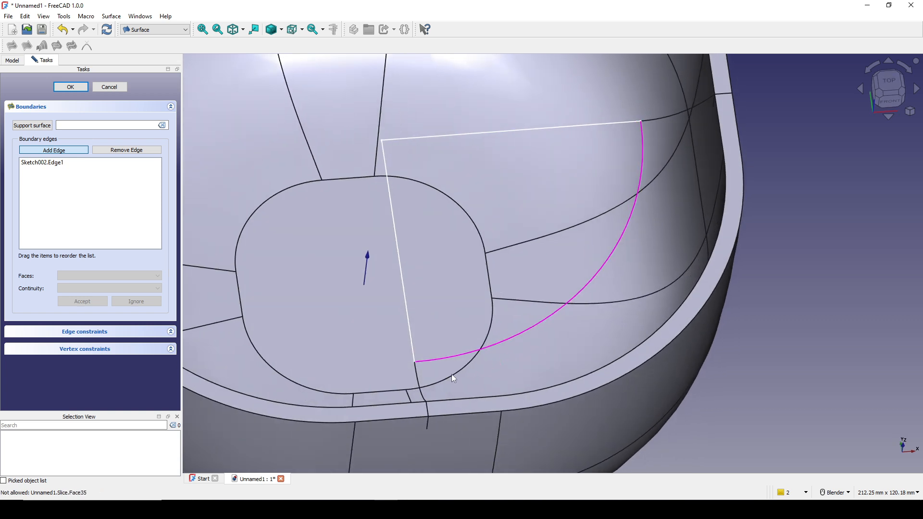
left_click(419, 382)
left_click(460, 398)
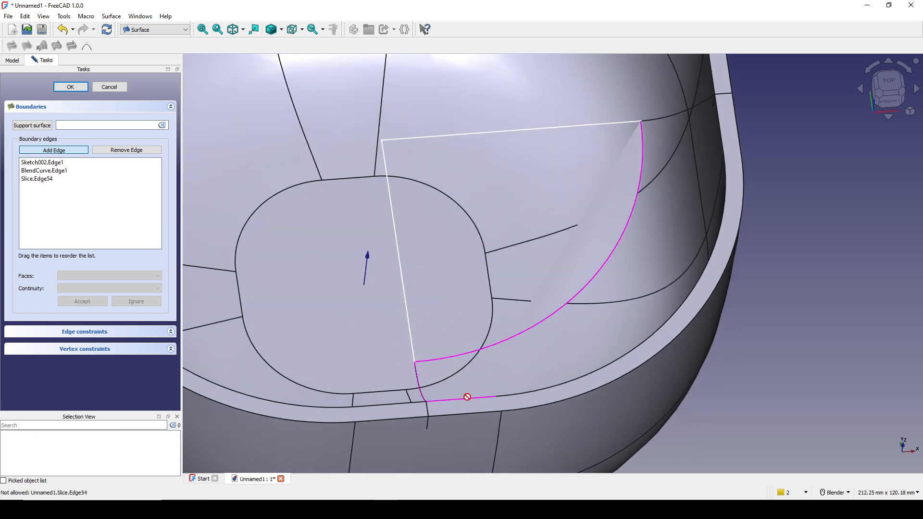
left_click(539, 394)
Add the rim's inner straight side edge and the side blend curve to close the boundary, and finish the filling surface
middle_click_drag(706, 243, 586, 295)
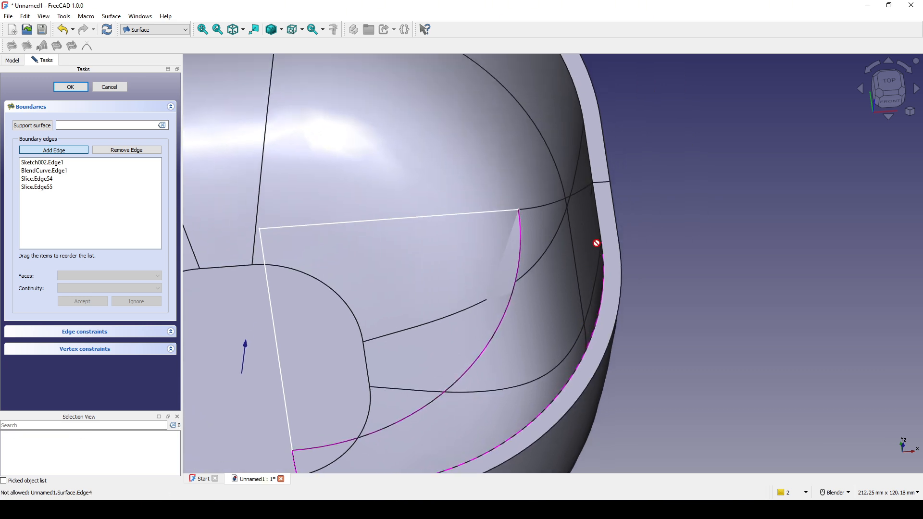
scroll(601, 248, "up", 3)
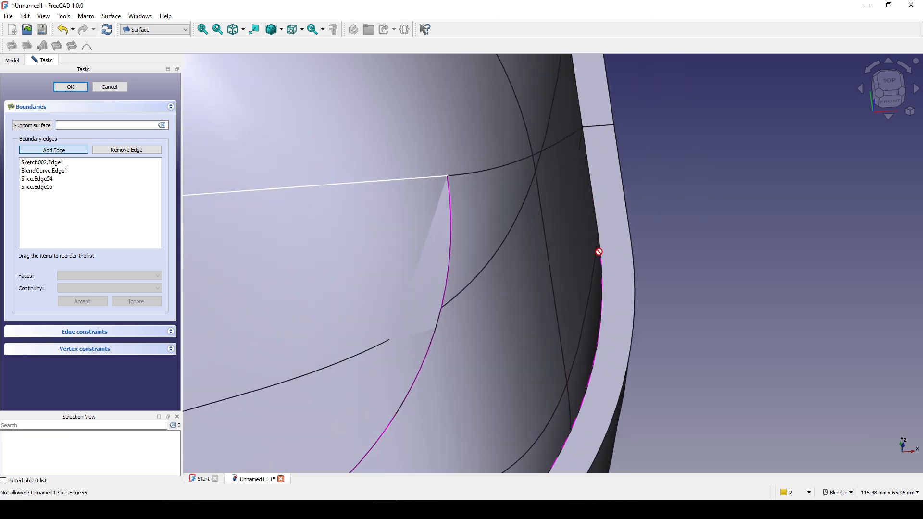
left_click(586, 220)
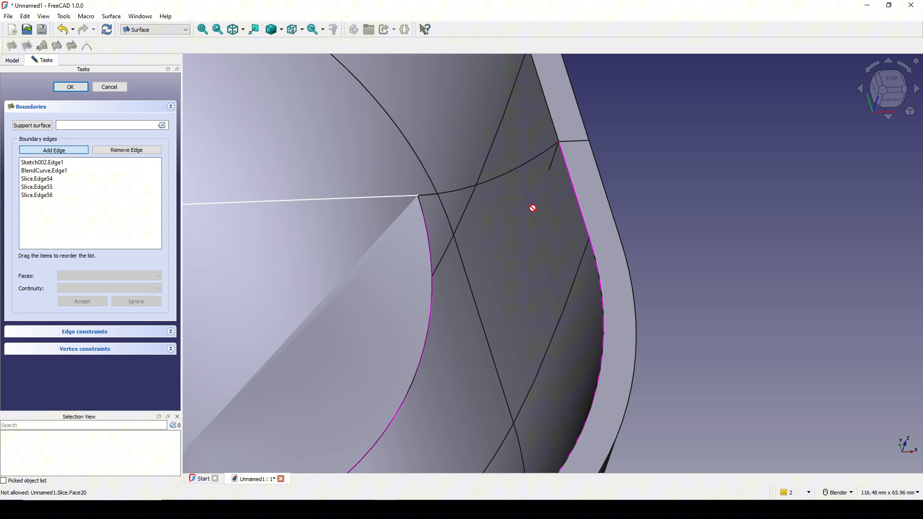
left_click(510, 177)
scroll(548, 232, "down", 5)
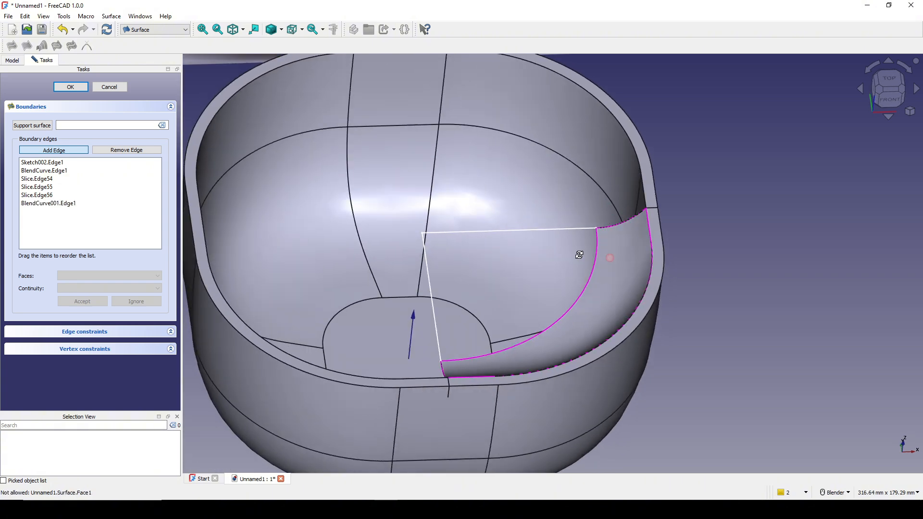
left_click(70, 87)
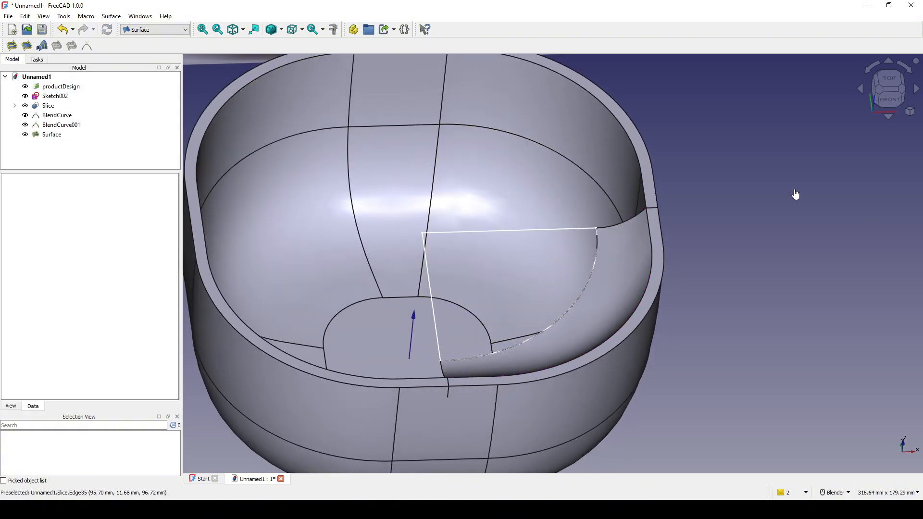
Rename Sketch002, the quarter-circle sketch, as UnnerCircle
mouse_move(794, 195)
middle_mouse_down()
mouse_move(649, 301)
mouse_move(666, 301)
mouse_move(553, 291)
middle_mouse_up()
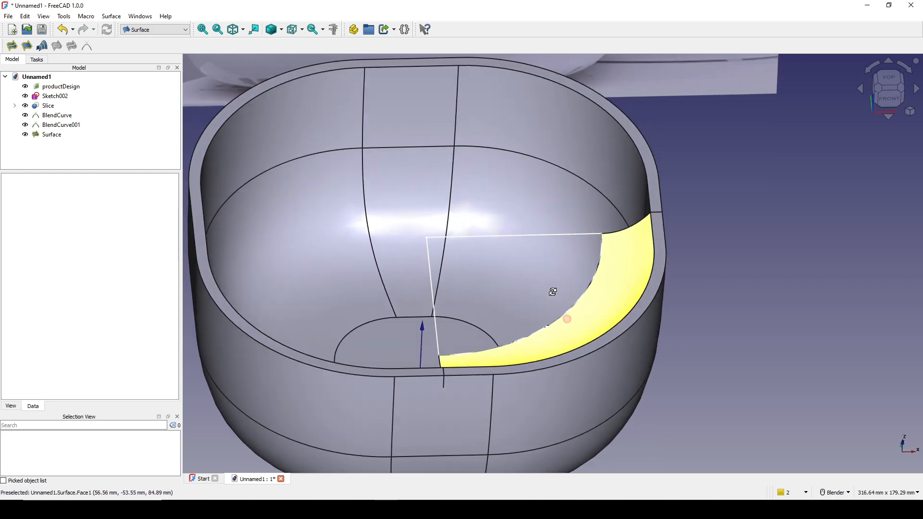
left_click(432, 276)
right_click(66, 96)
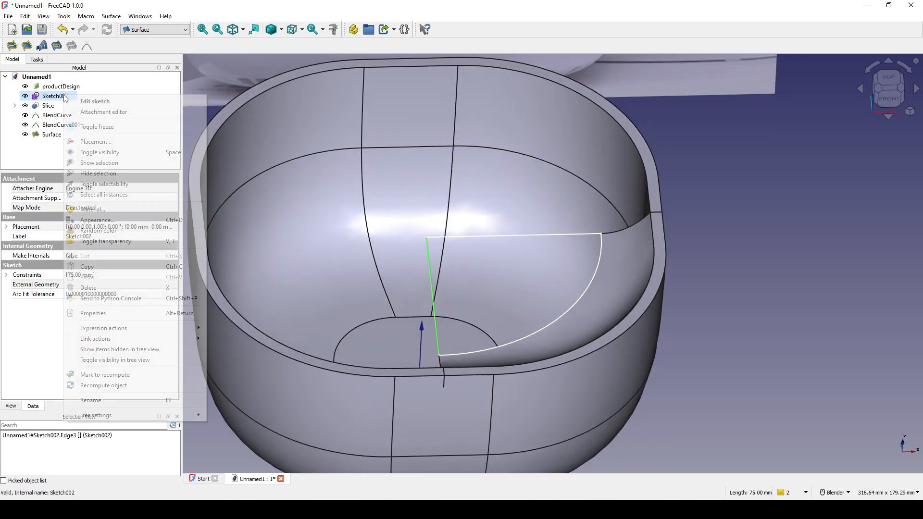
left_click(134, 400)
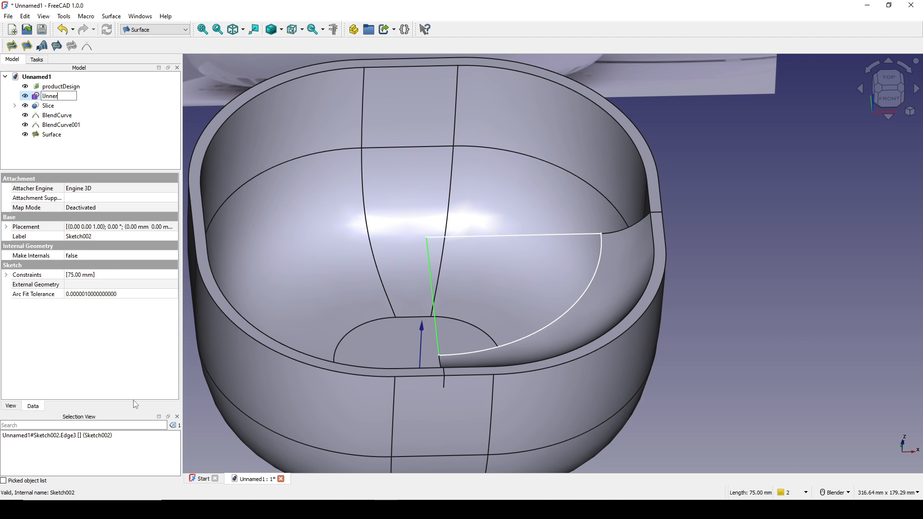
key("Return")
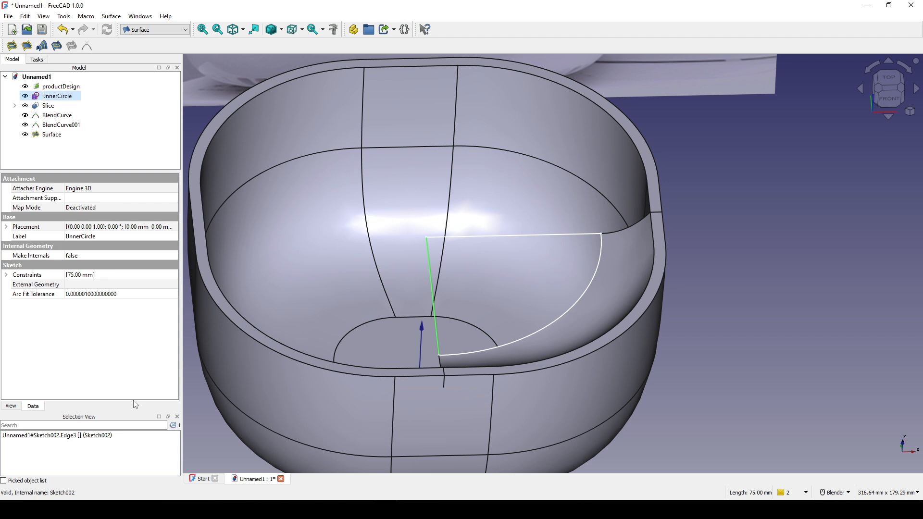
left_click(58, 154)
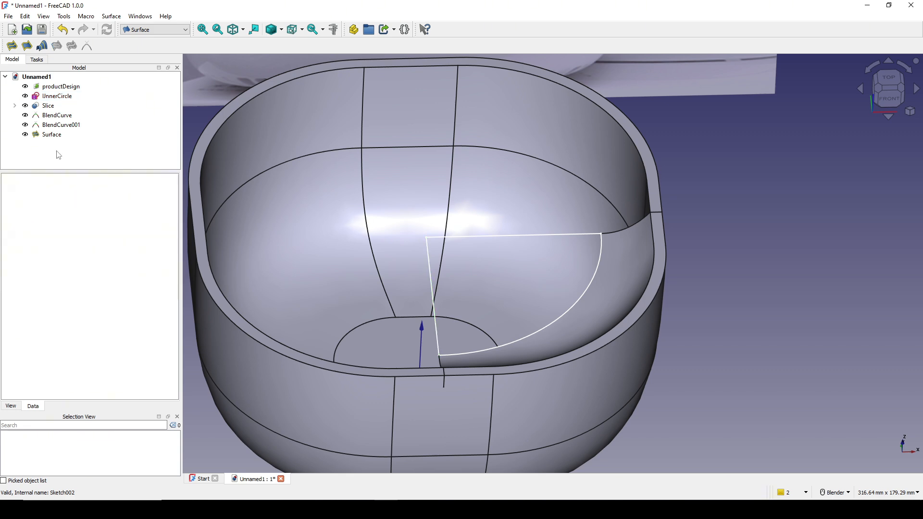
left_click(57, 96)
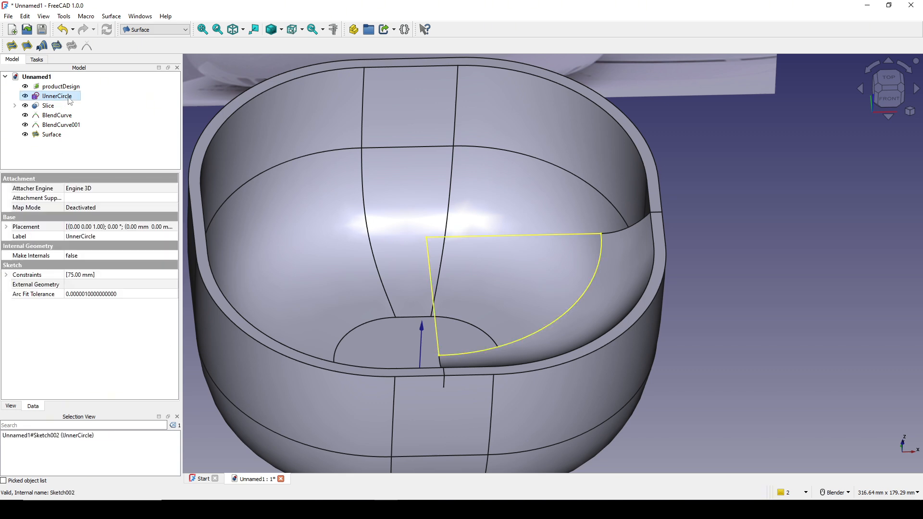
double_click(69, 97)
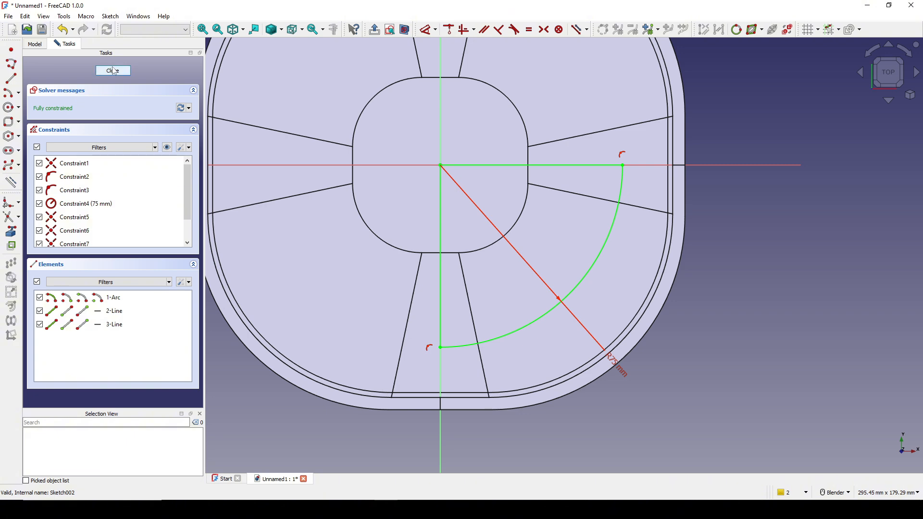
left_click(114, 70)
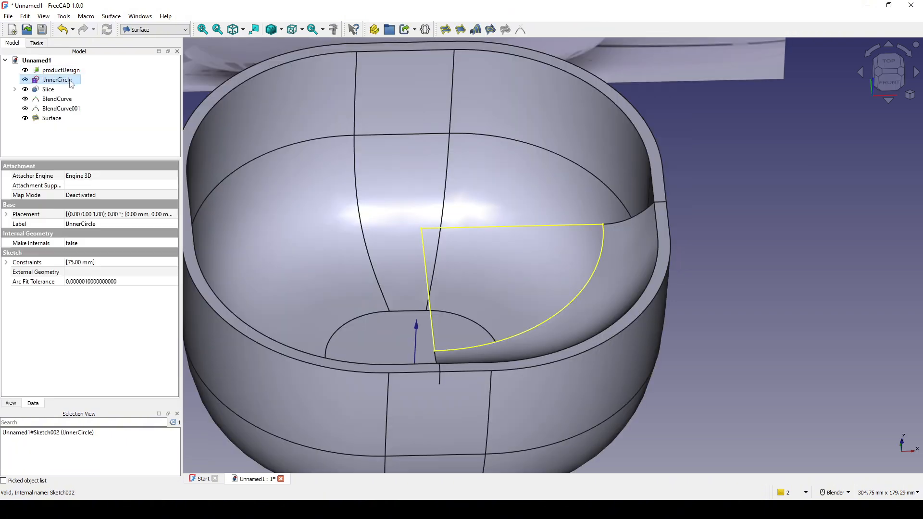
Rename the UnnerCircle sketch as InnerCircle
right_click(70, 84)
left_click(114, 388)
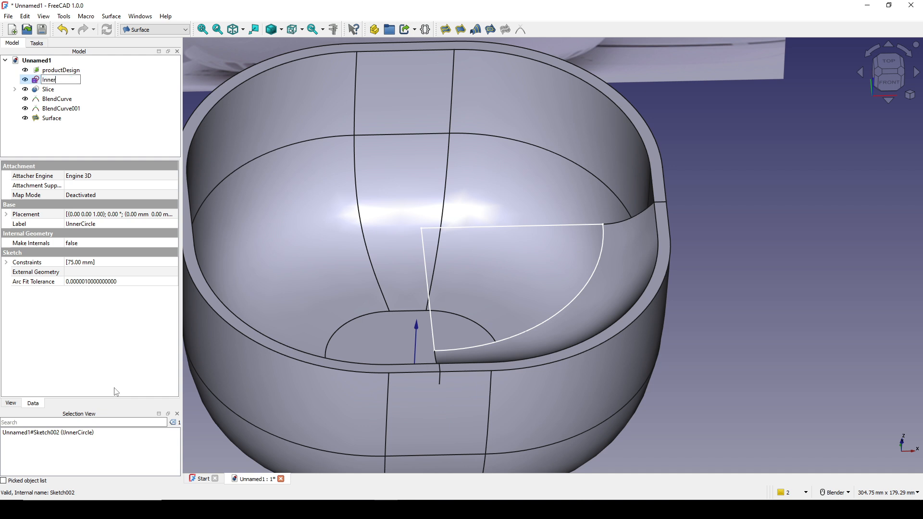
type("InnerCircle")
key("Return")
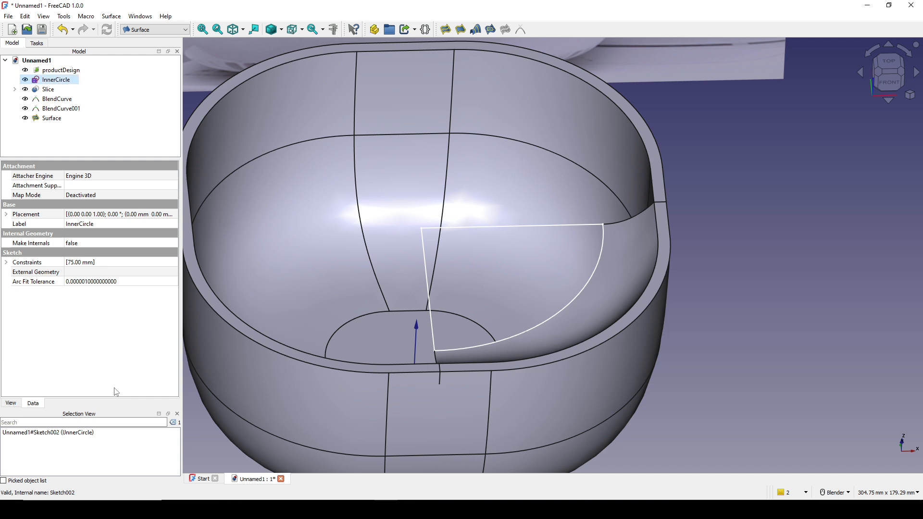
left_click(140, 140)
Hide the InnerCircle sketch so only the bowl, blend curves and filled surface are displayed
left_click(53, 79)
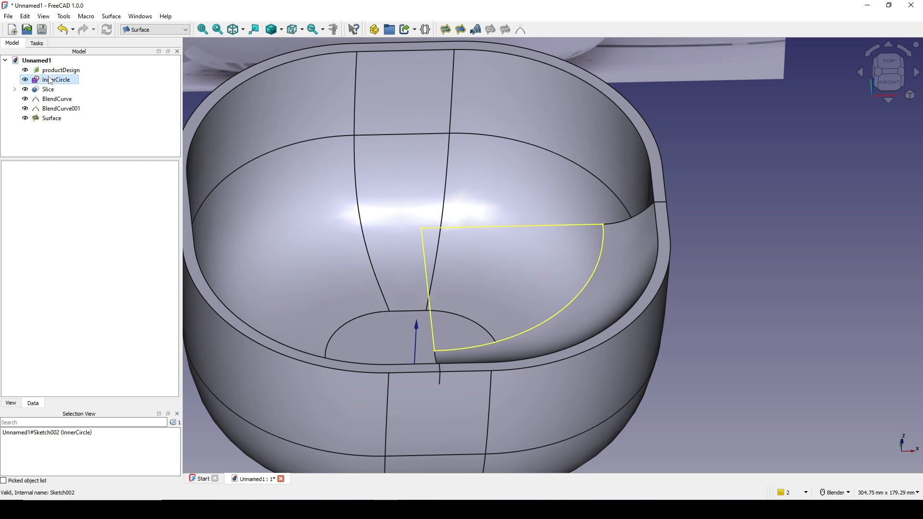
key("space")
scroll(755, 233, "down", 3)
left_click(756, 233)
middle_click_drag(755, 233, 701, 300)
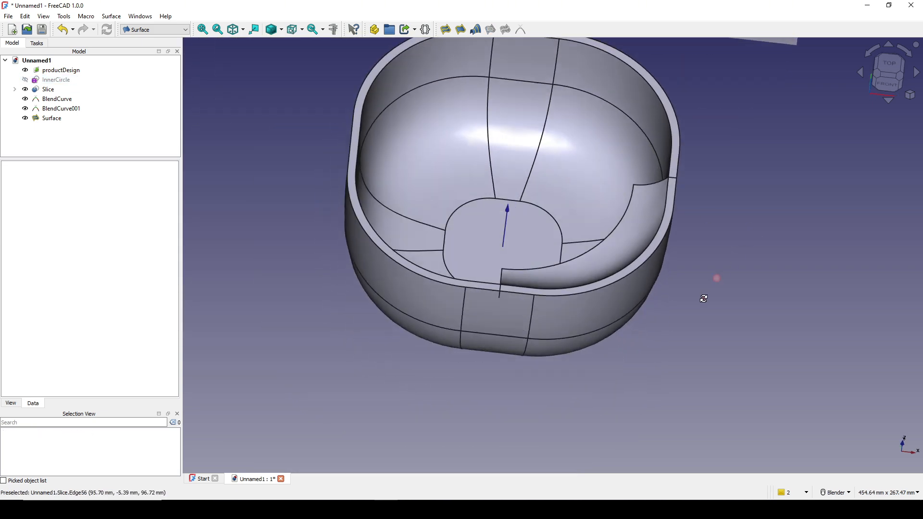
scroll(702, 300, "up", 3)
Create a 360° polar array of the filled Surface with 4 elements around the origin, using the Draft workbench
left_click(50, 118)
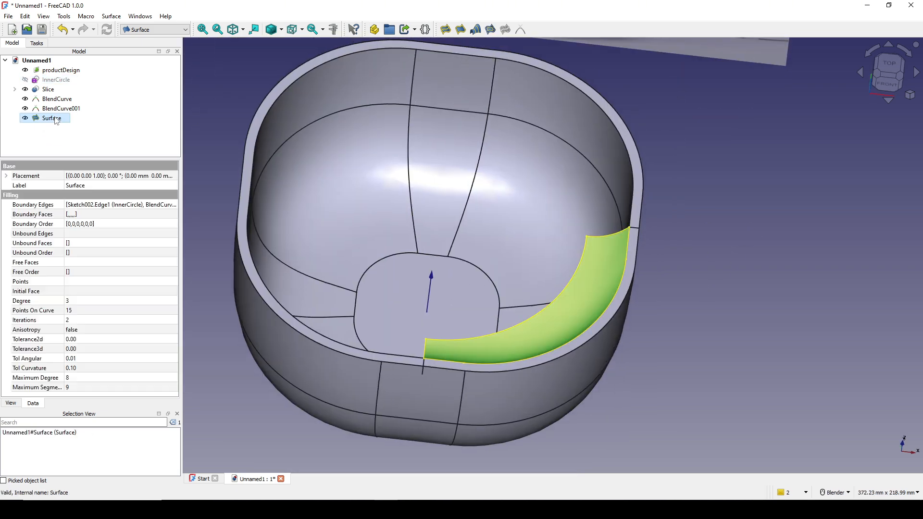
left_click(175, 30)
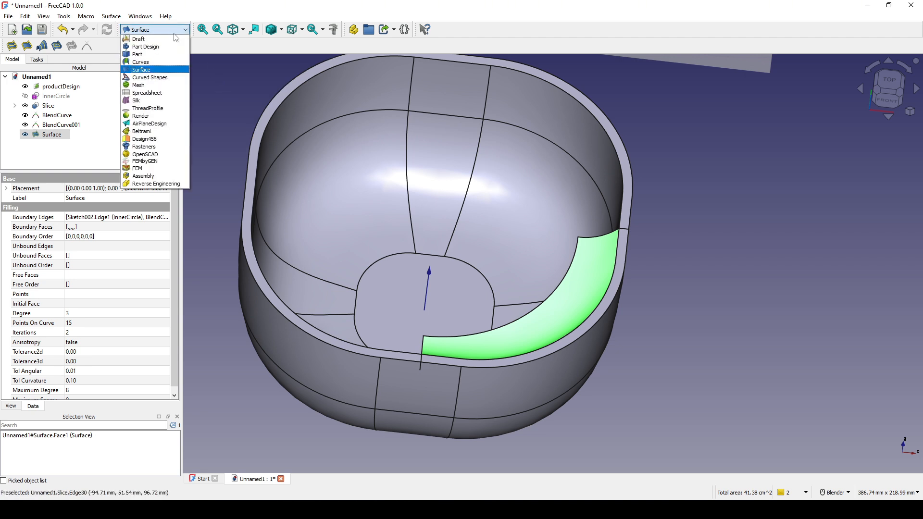
left_click(154, 39)
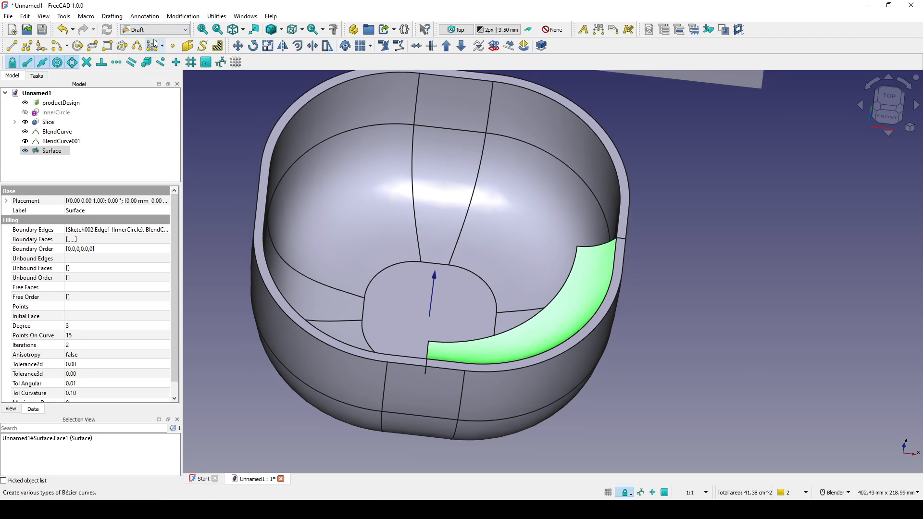
left_click(183, 16)
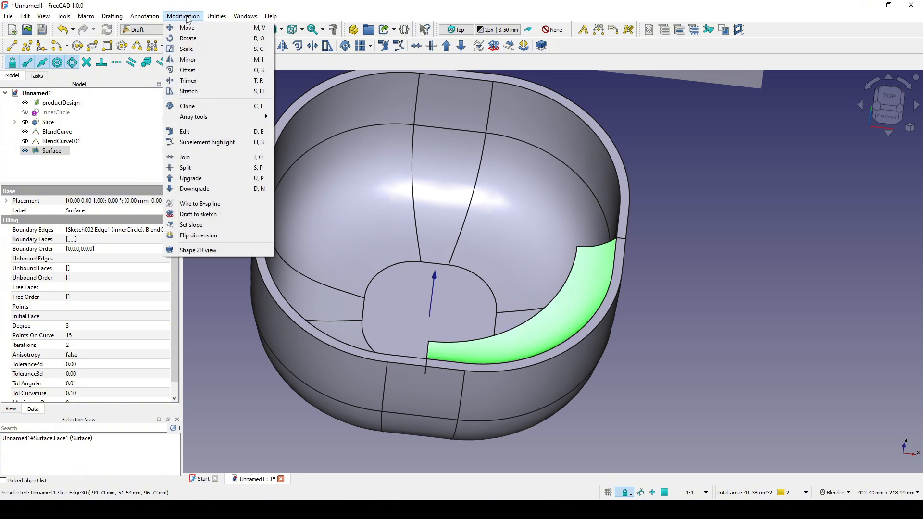
mouse_move(203, 116)
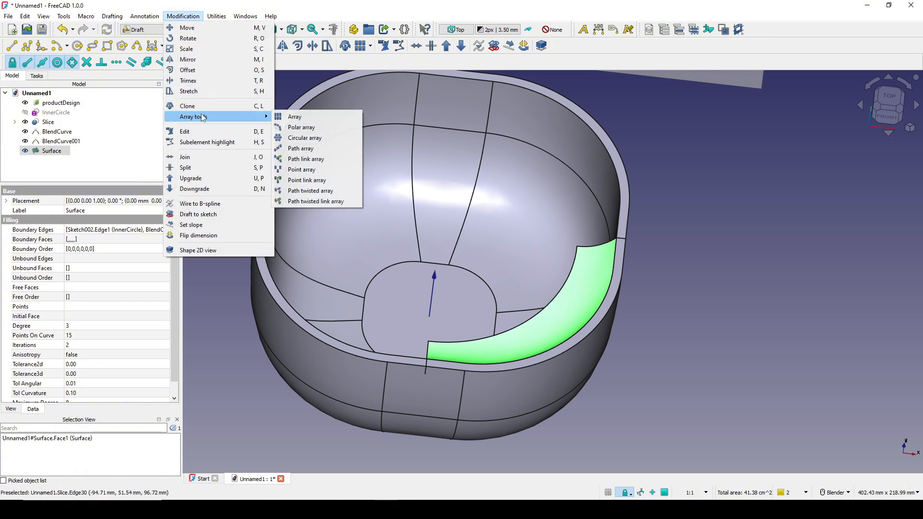
left_click(313, 128)
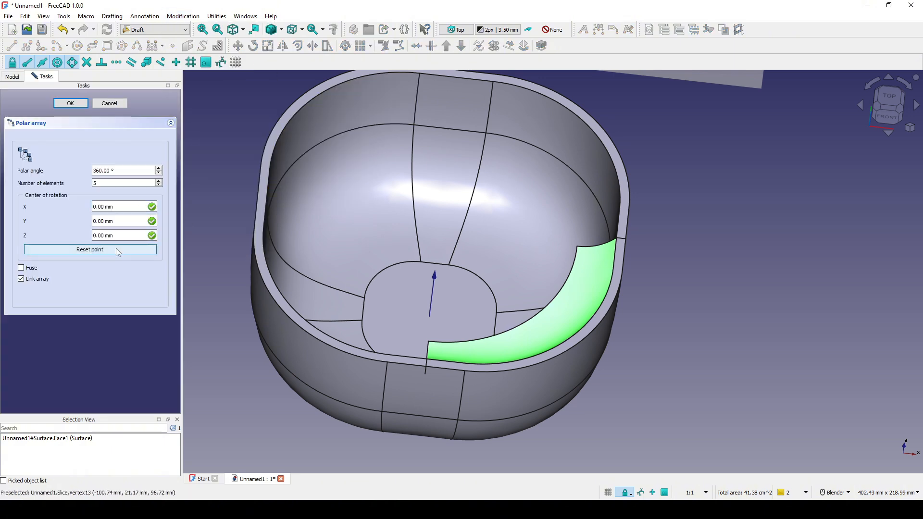
left_click(108, 183)
type("4")
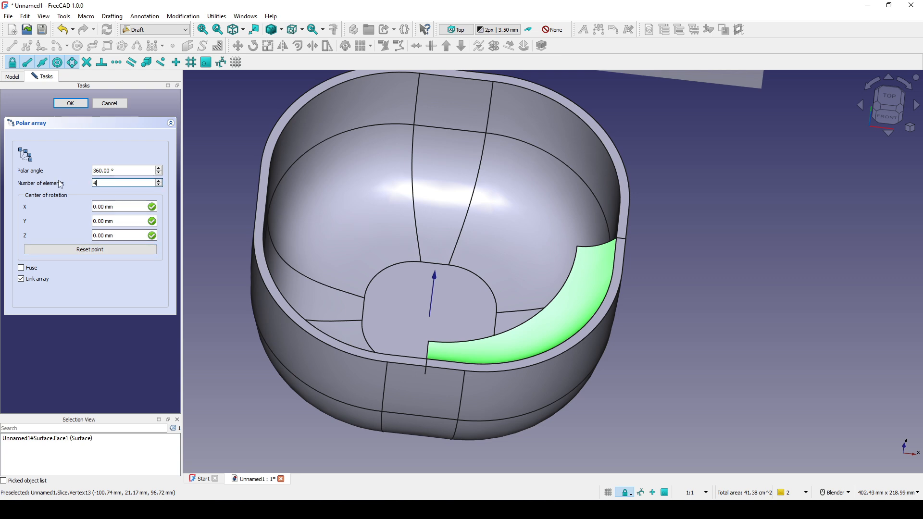
left_click(72, 103)
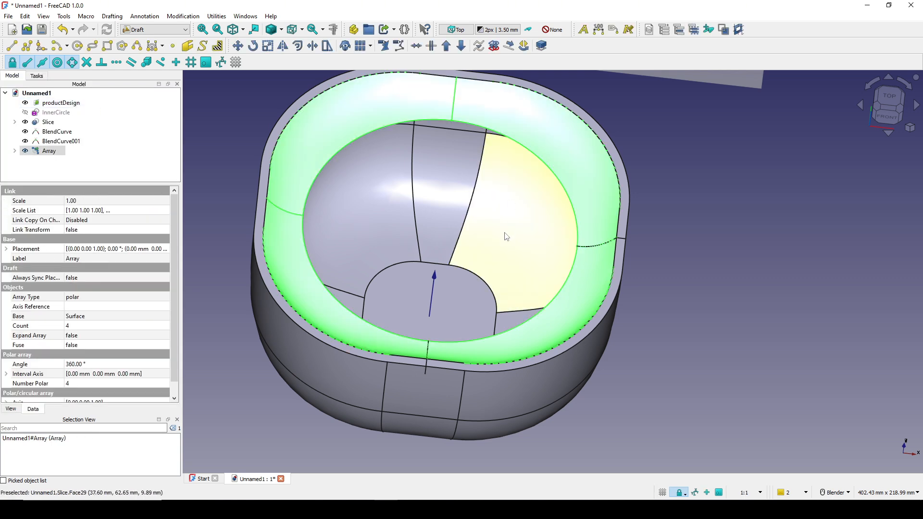
mouse_move(477, 228)
middle_mouse_down()
mouse_move(467, 198)
mouse_move(476, 226)
middle_mouse_up()
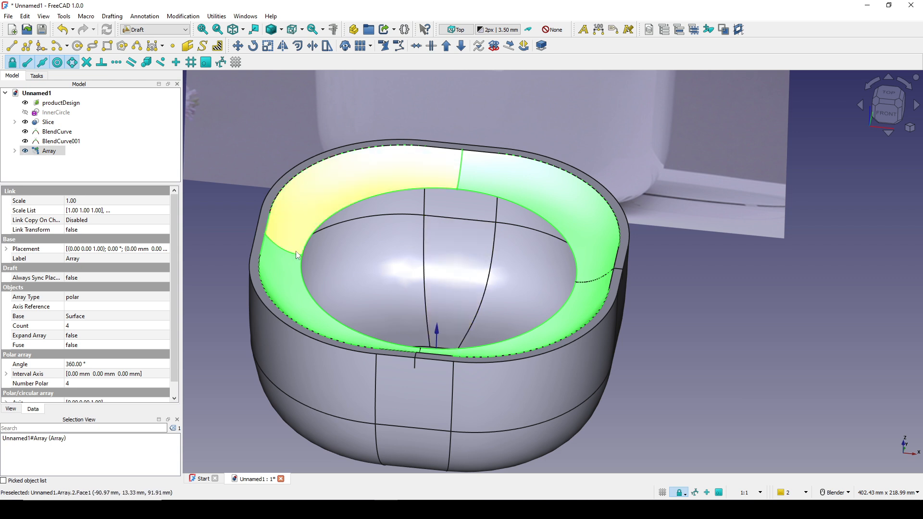
Make a parametric solid from the polar array's faces with the Curves workbench
left_click(159, 30)
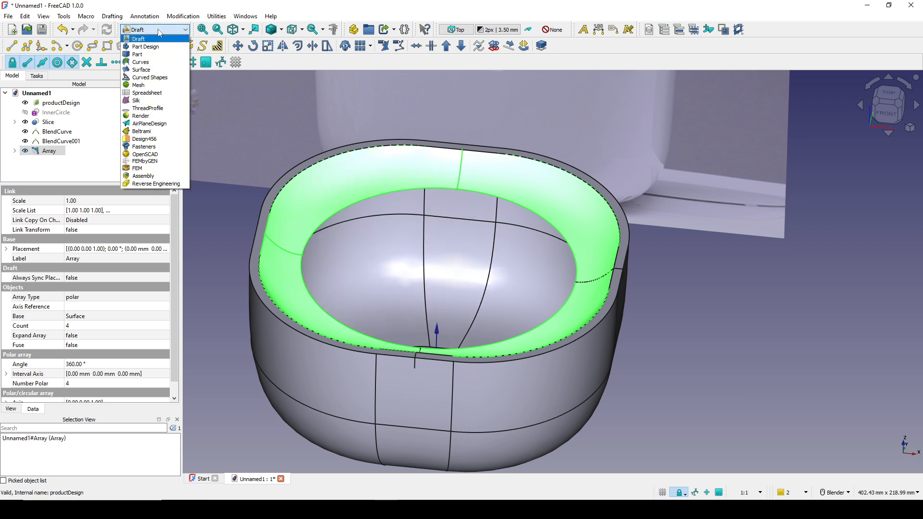
left_click(151, 63)
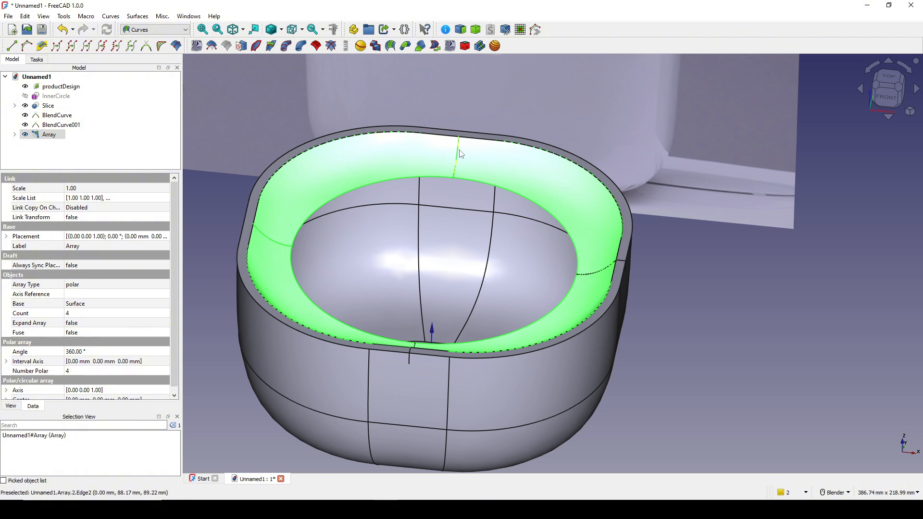
left_click(479, 34)
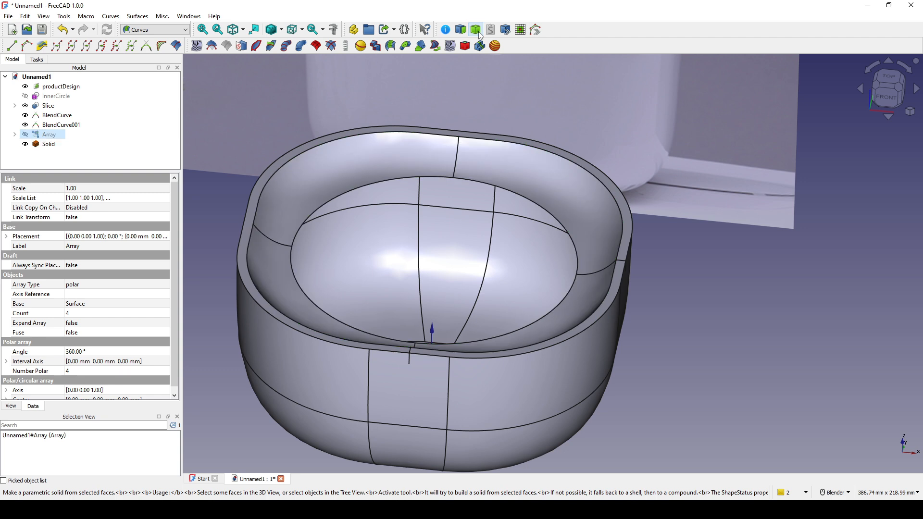
Try to extrude the Solid ring 5 mm symmetrically along its normal in the Part workbench, with Create solid enabled
left_click(46, 145)
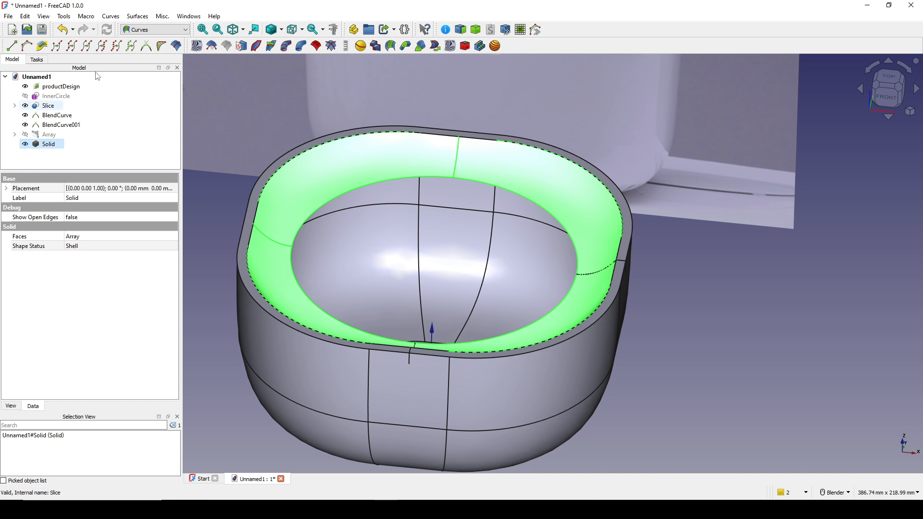
left_click(150, 29)
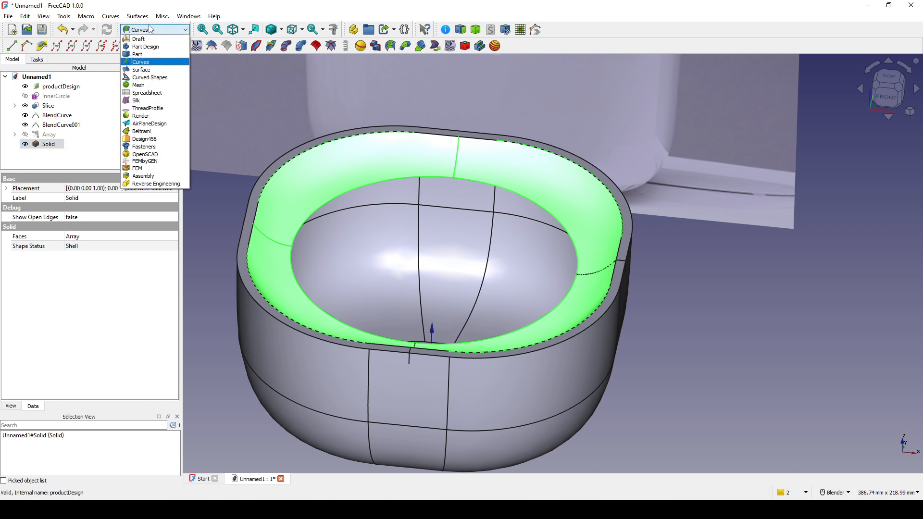
left_click(138, 54)
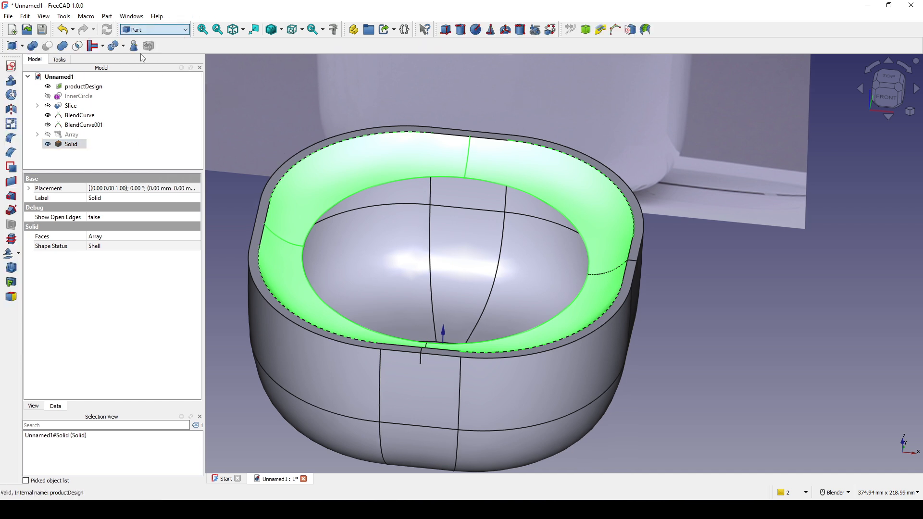
left_click(11, 80)
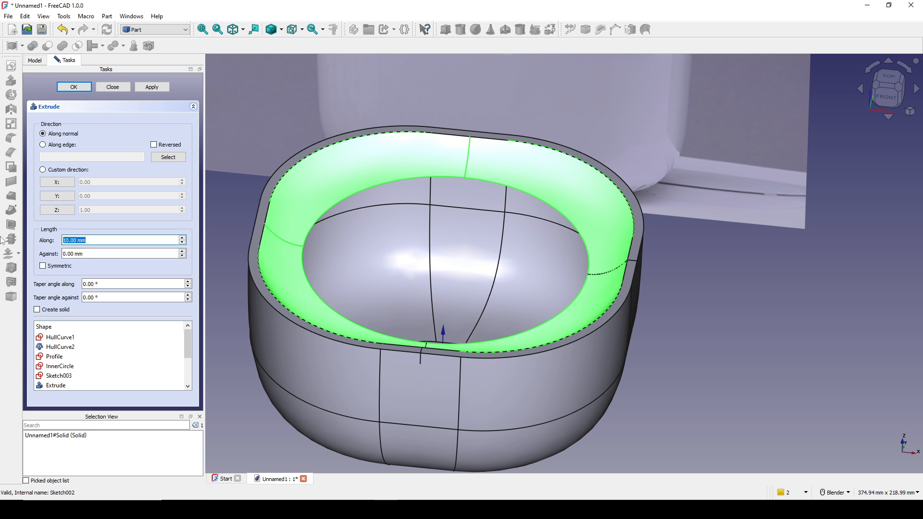
left_click(50, 268)
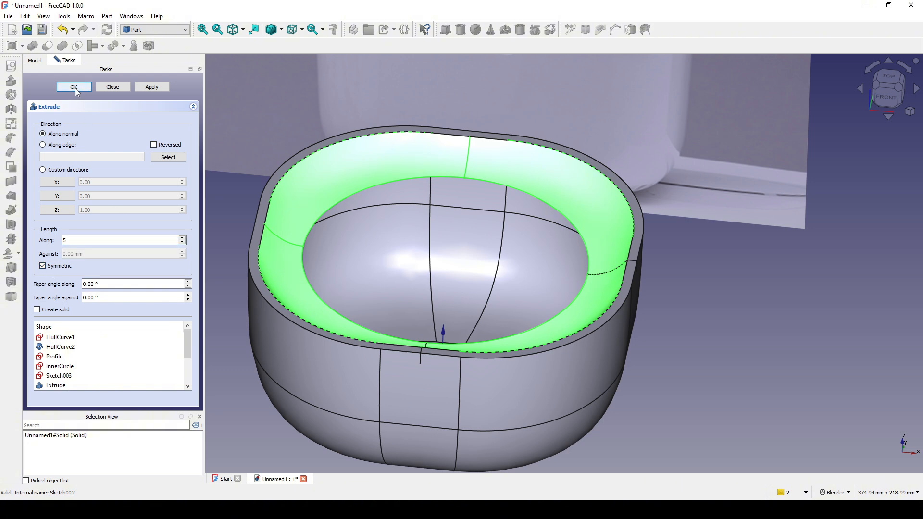
left_click(77, 90)
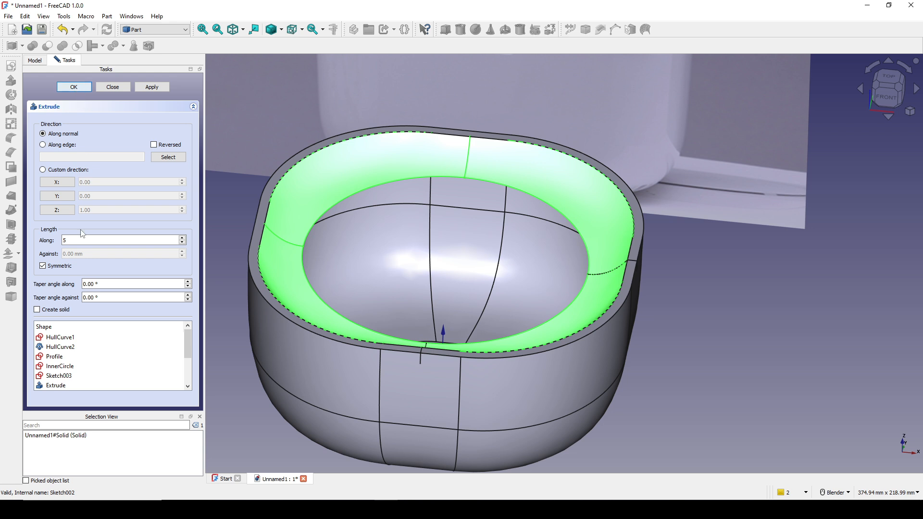
left_click(79, 88)
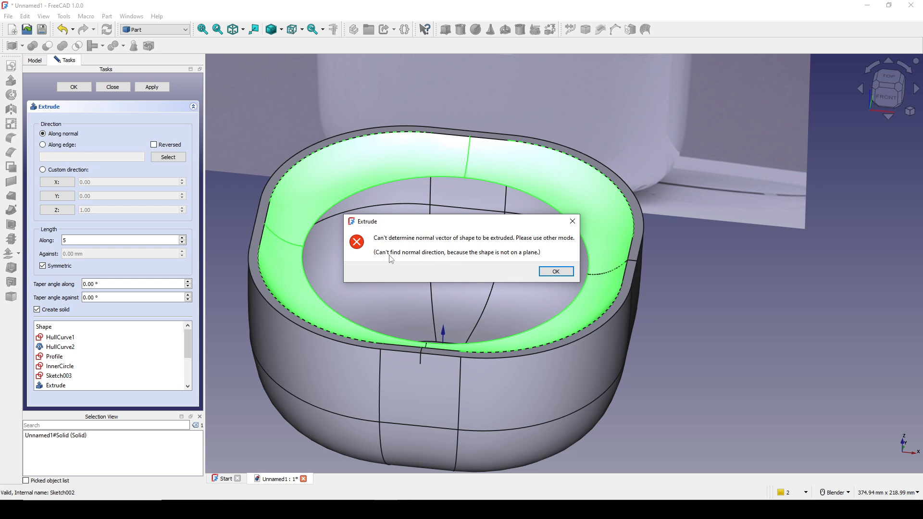
left_click(556, 271)
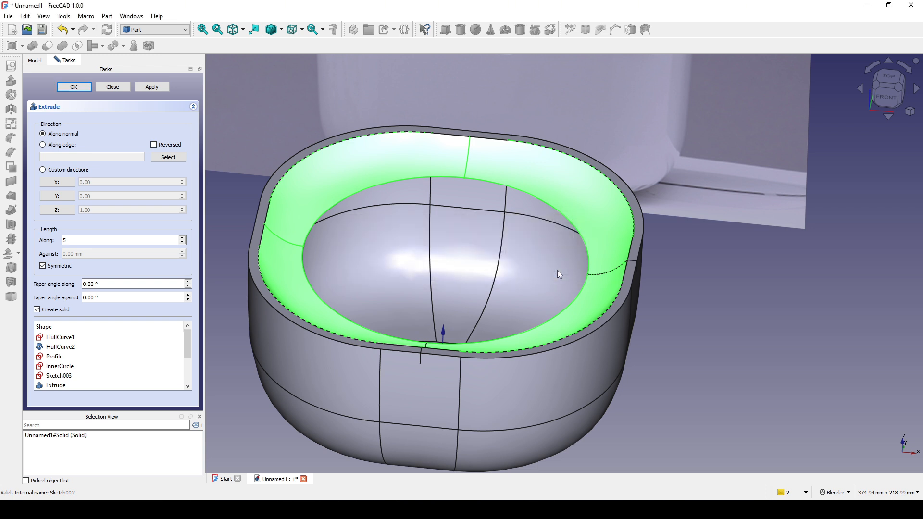
Change the extrusion to the custom direction Z -1.00 and create the 5 mm symmetric ring extrusion
left_click(66, 214)
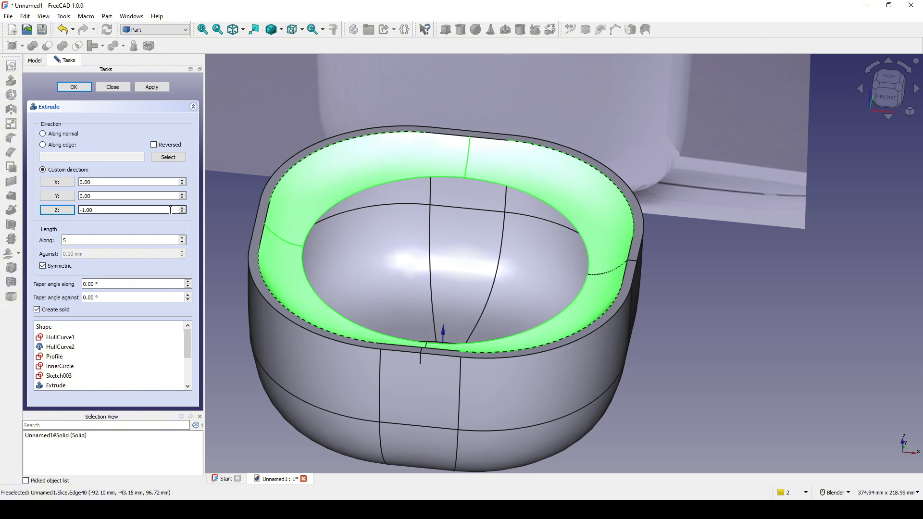
left_click(74, 86)
middle_click_drag(590, 270, 674, 230)
left_click(852, 245)
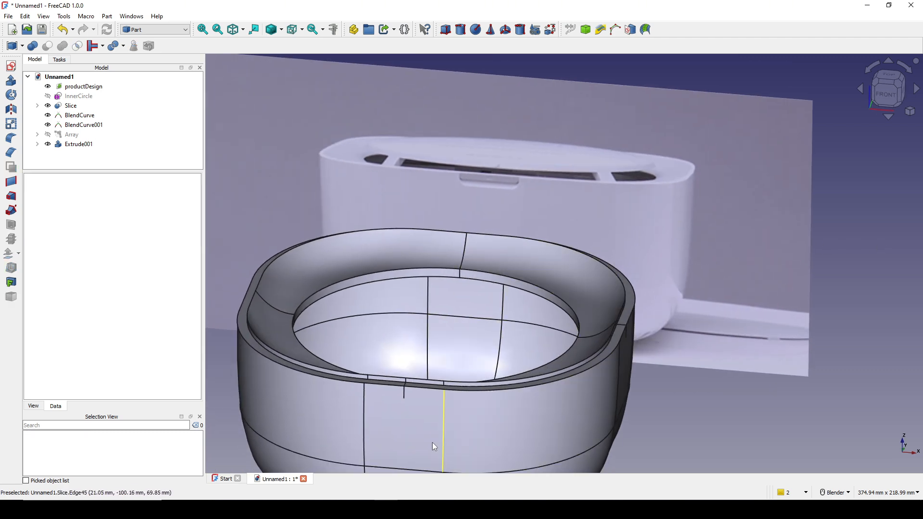
scroll(590, 196, "down", 2)
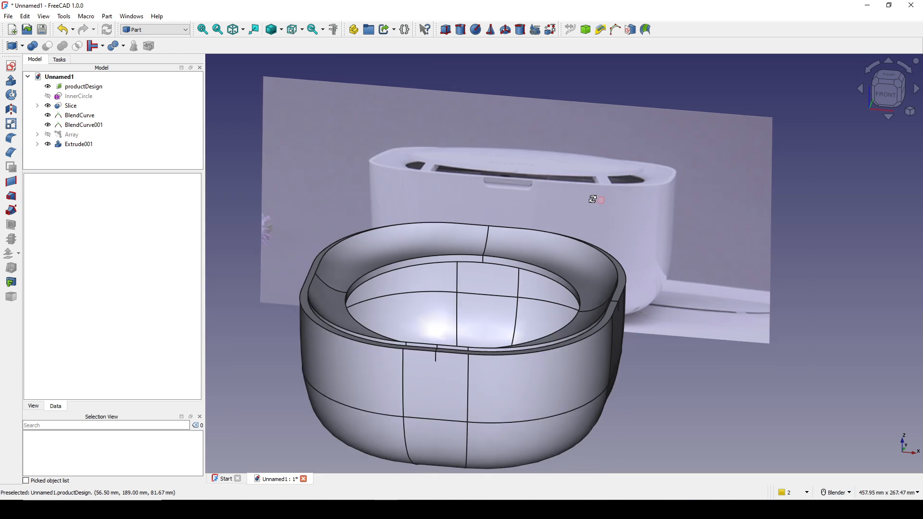
Examine the reference photo of the product's lid and the gap and supports around it, then the modelled rim
key("alt+Tab")
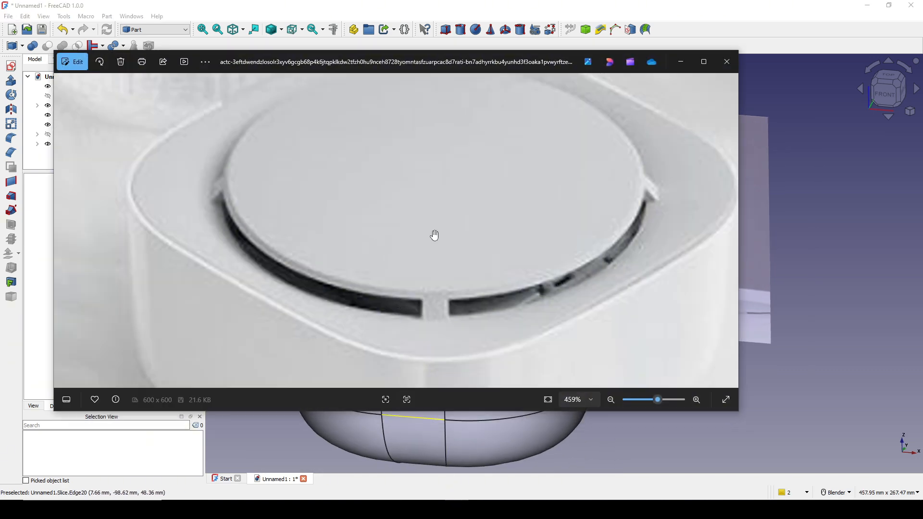
scroll(432, 234, "up", 4)
scroll(452, 253, "down", 1)
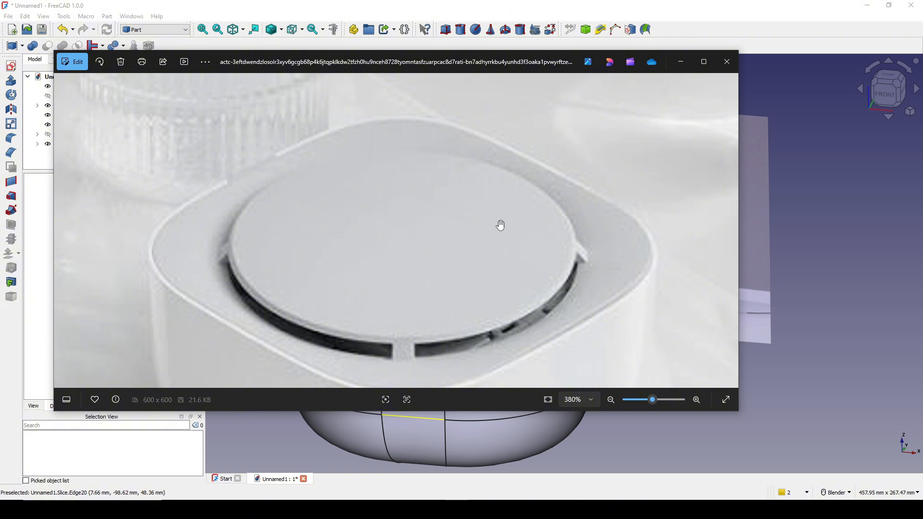
left_click(680, 62)
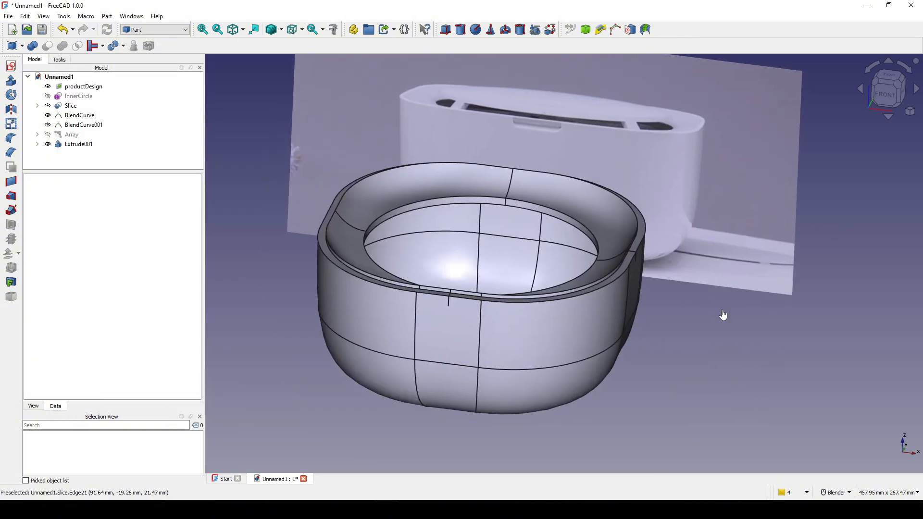
scroll(723, 310, "up", 1)
scroll(713, 304, "down", 2)
middle_click_drag(691, 286, 698, 312, "shift")
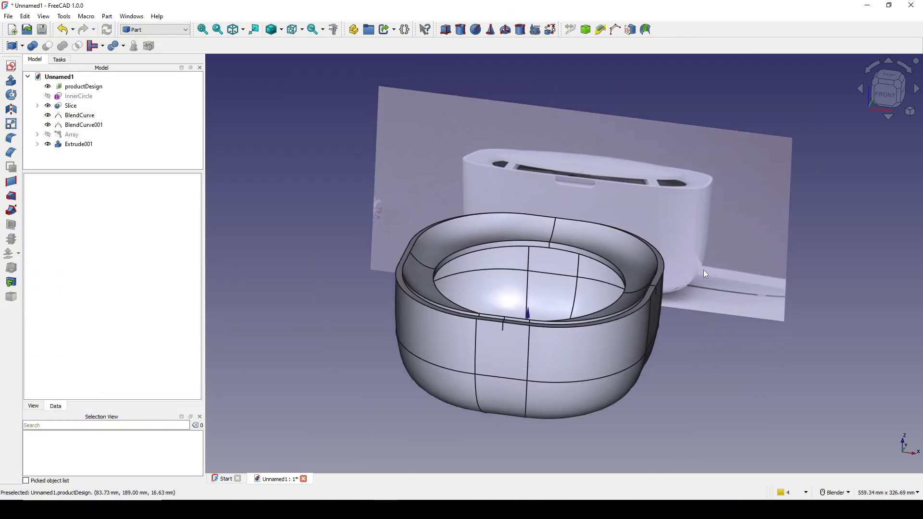
Create a new sketch on the XZ-Plane with no offset
left_click(11, 66)
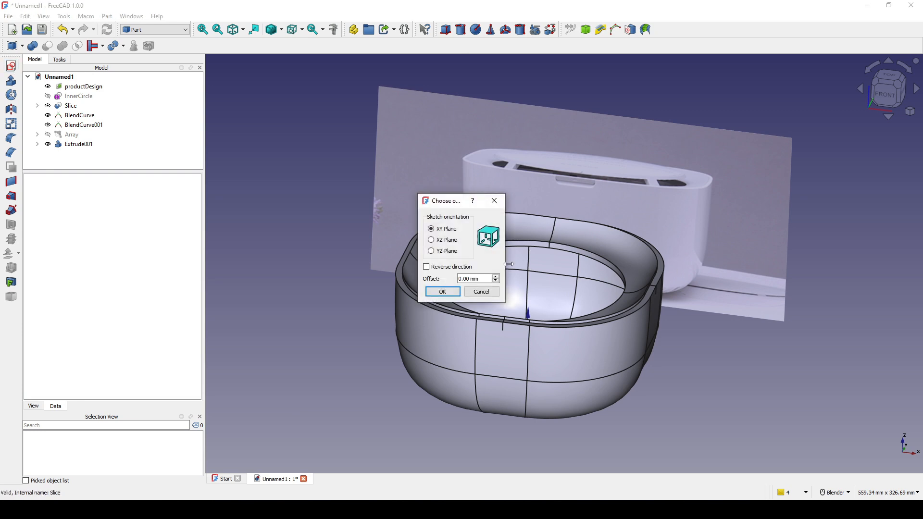
left_click(445, 240)
left_click(442, 291)
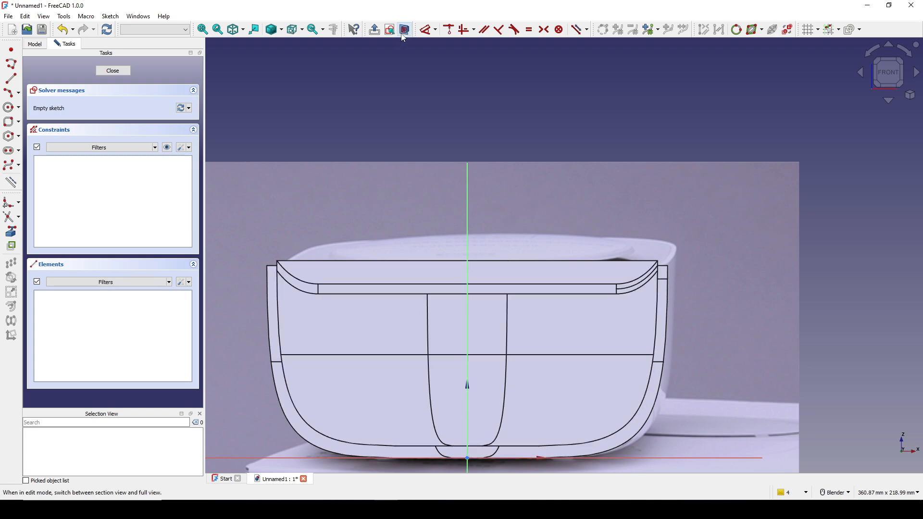
scroll(625, 261, "up", 6)
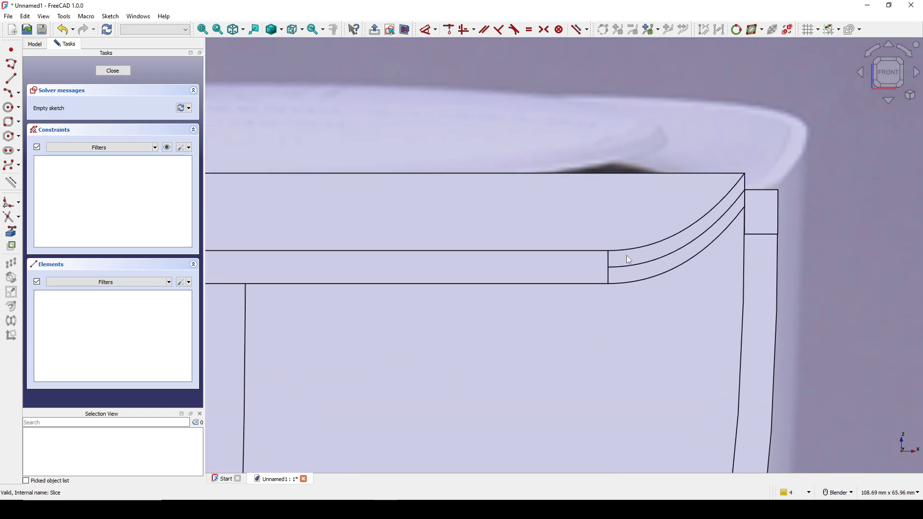
scroll(788, 253, "down", 2)
Link the short vertical inner edge of the extruded ring into the sketch as external geometry
left_click(11, 247)
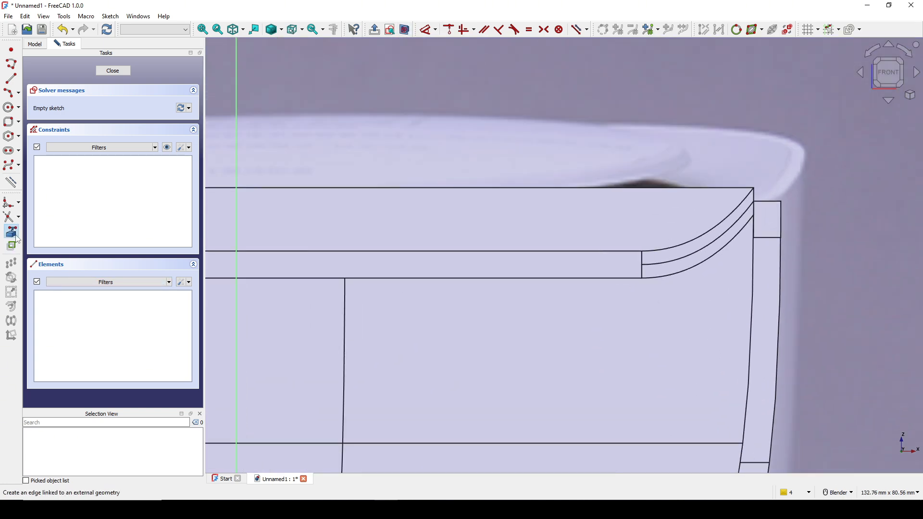
scroll(644, 269, "up", 3)
left_click(644, 269)
scroll(705, 274, "down", 3)
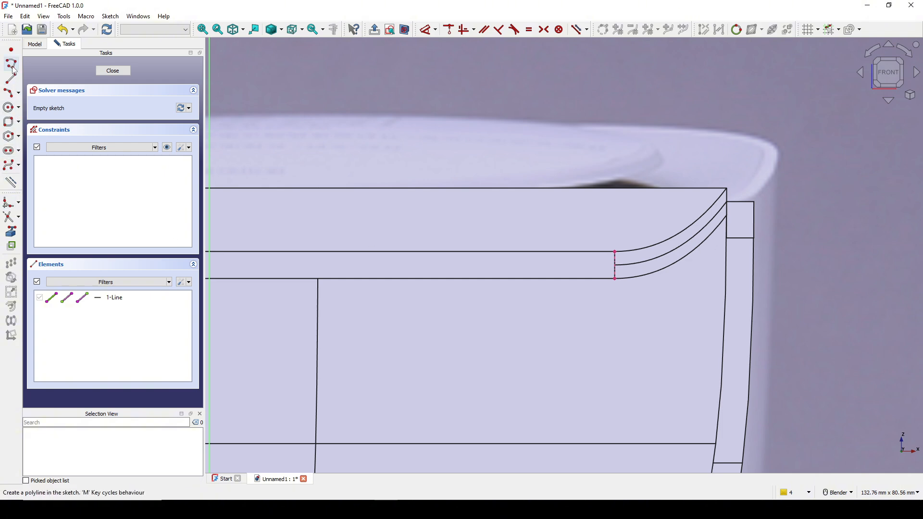
Sketch a closed four-sided polyline extending inward from the ring's edge, with one side joining the linked edge's endpoints
scroll(598, 182, "up", 1)
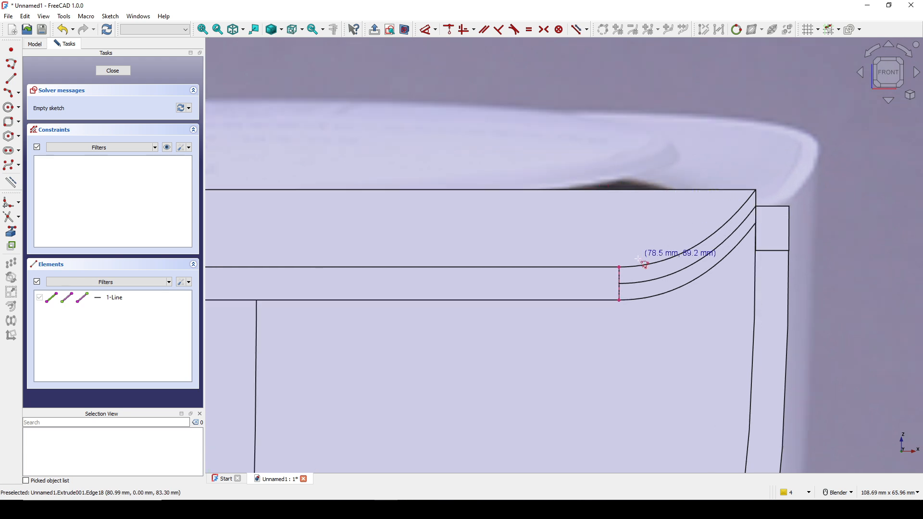
left_click(619, 267)
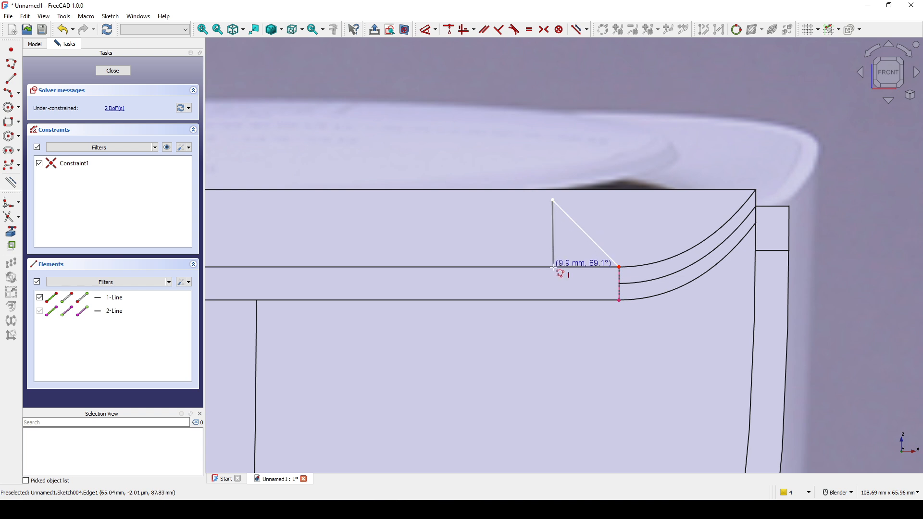
left_click(550, 248)
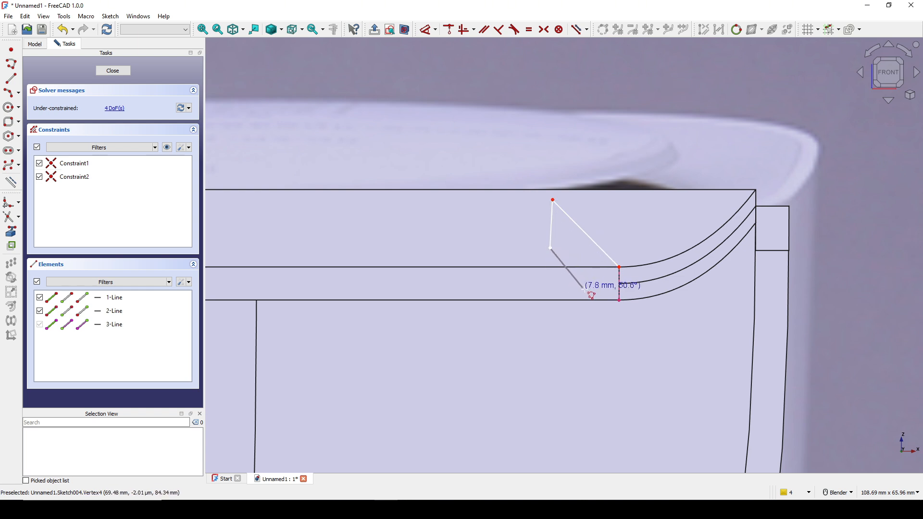
left_click(619, 300)
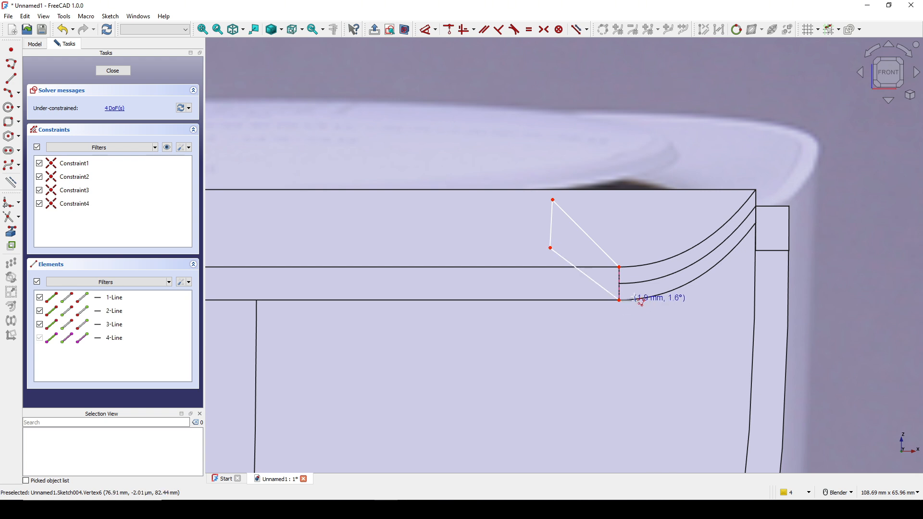
left_click(619, 266)
scroll(702, 261, "up", 2)
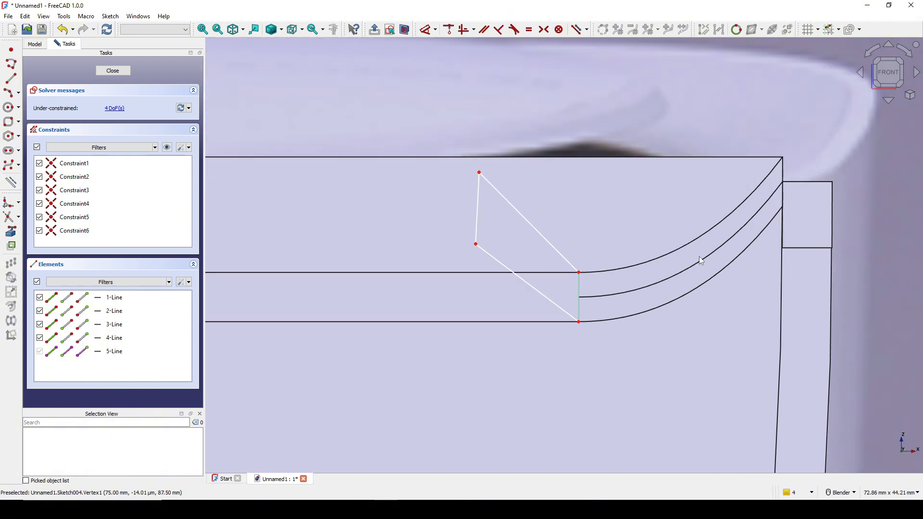
Constrain the profile's two upright sides parallel to each other and its two slanted sides parallel to each other
left_click(515, 220)
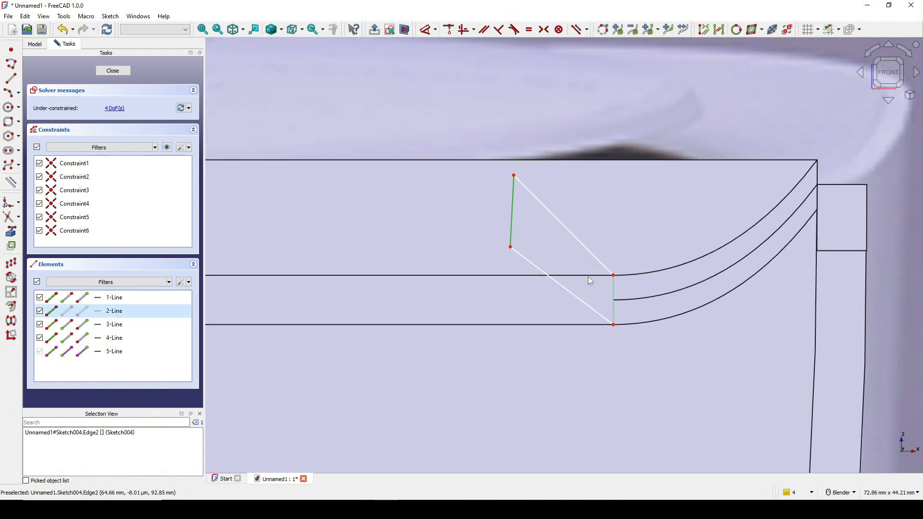
left_click(618, 301)
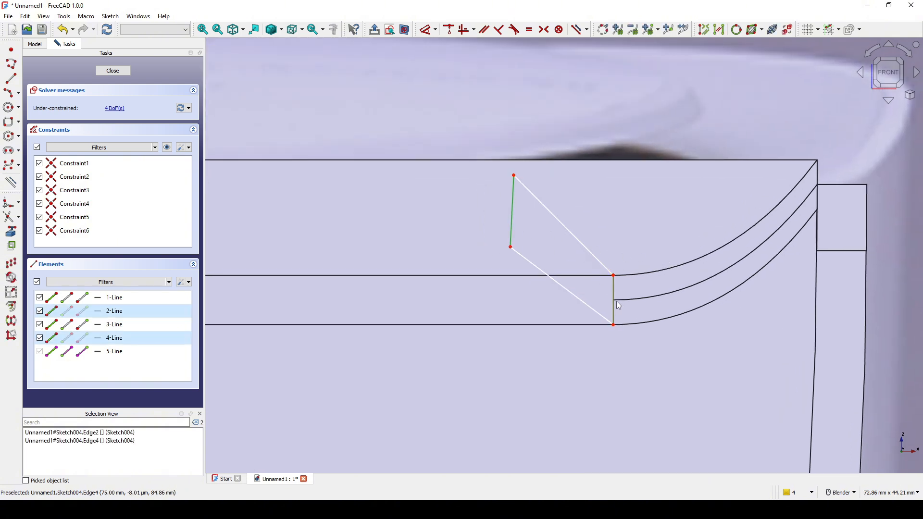
key("p")
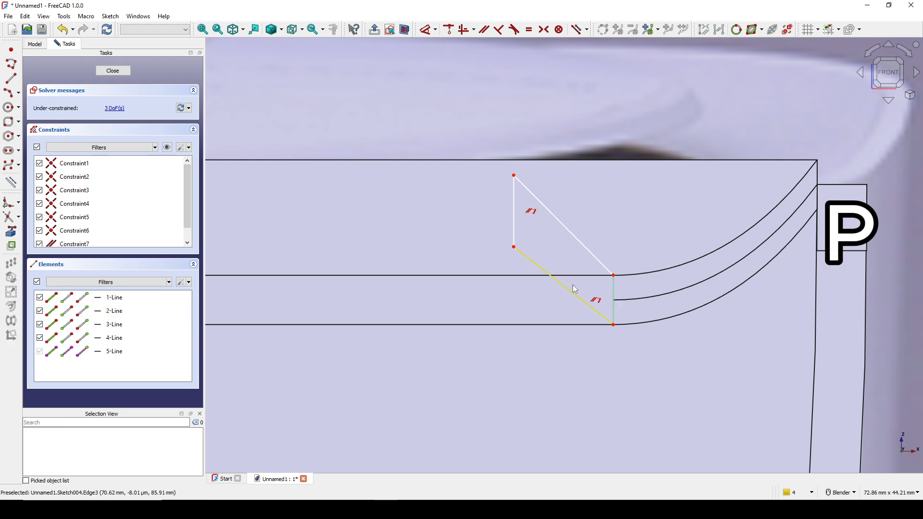
left_click(565, 287)
left_click(575, 238)
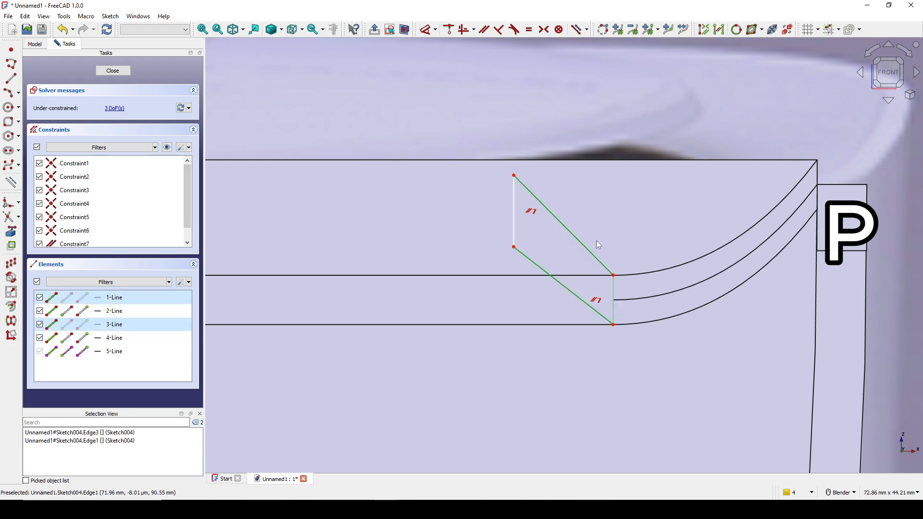
key("p")
scroll(598, 245, "up", 1)
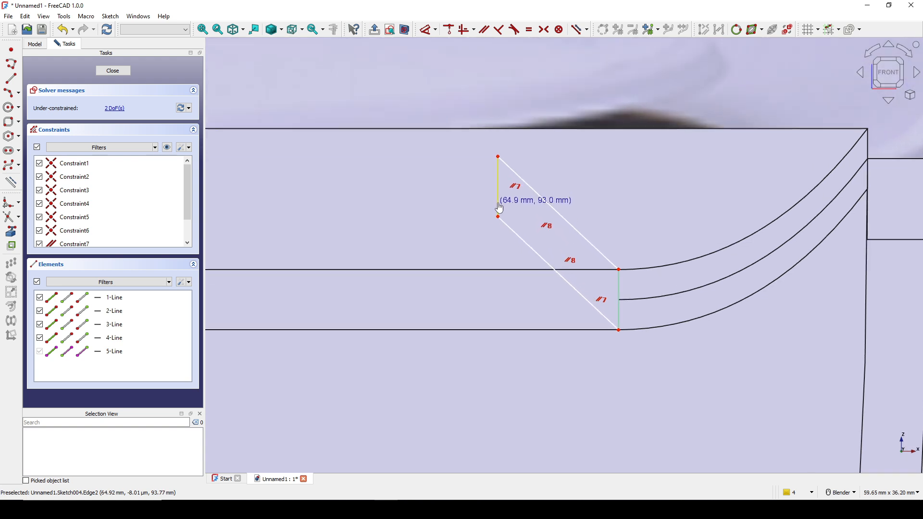
Dimension the lower slanted line's horizontal distance as 7 mm
left_click(554, 277)
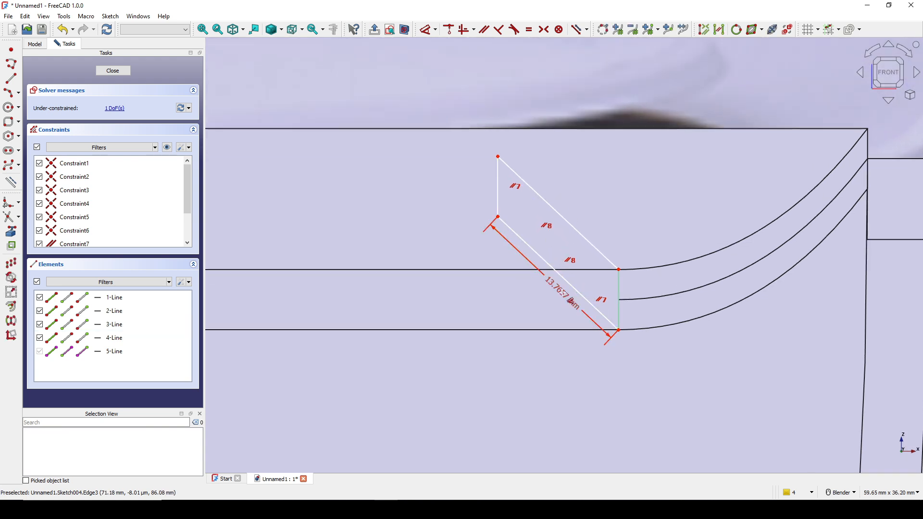
key("d")
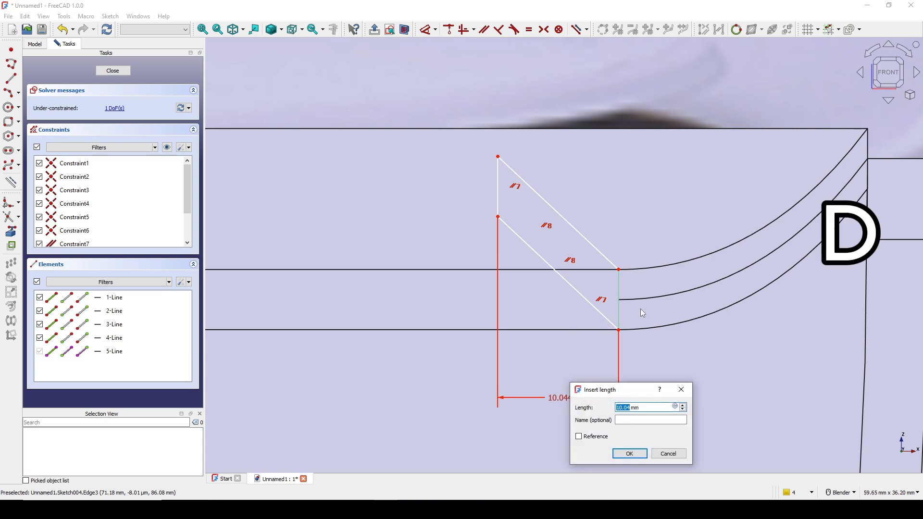
type("7")
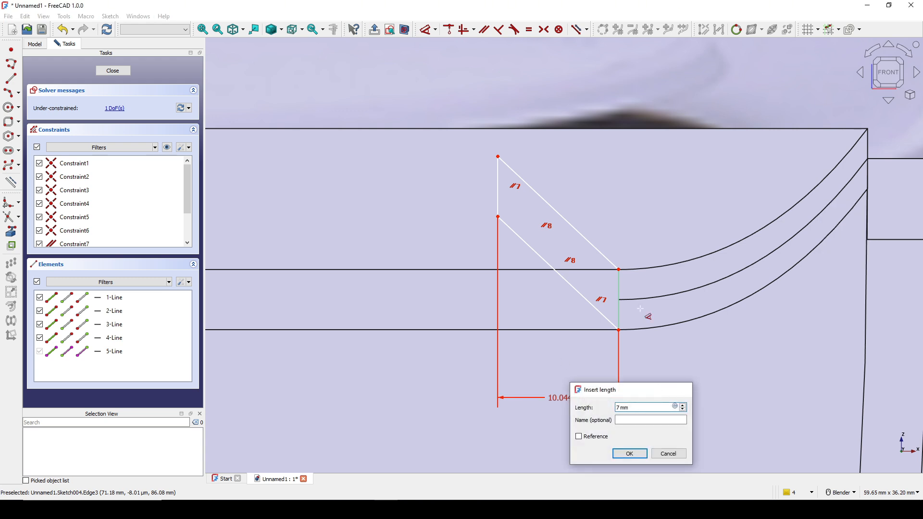
key("Return")
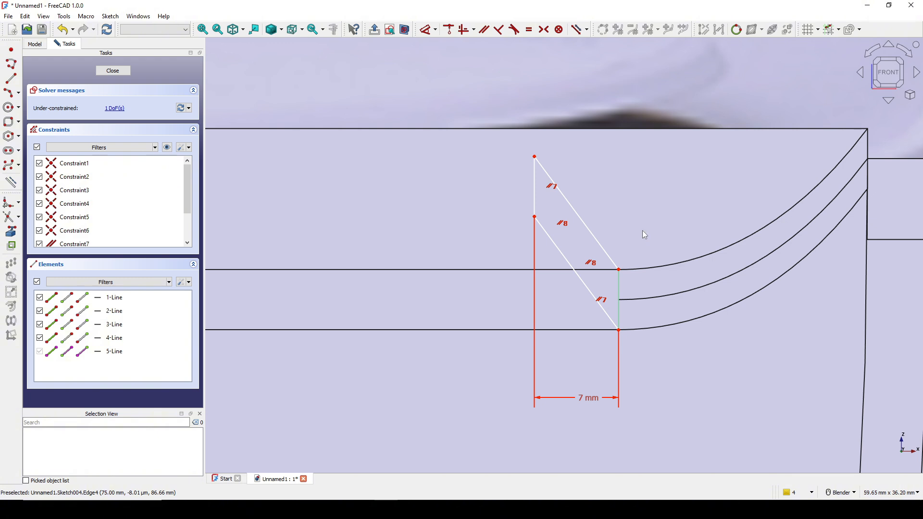
scroll(643, 230, "down", 2)
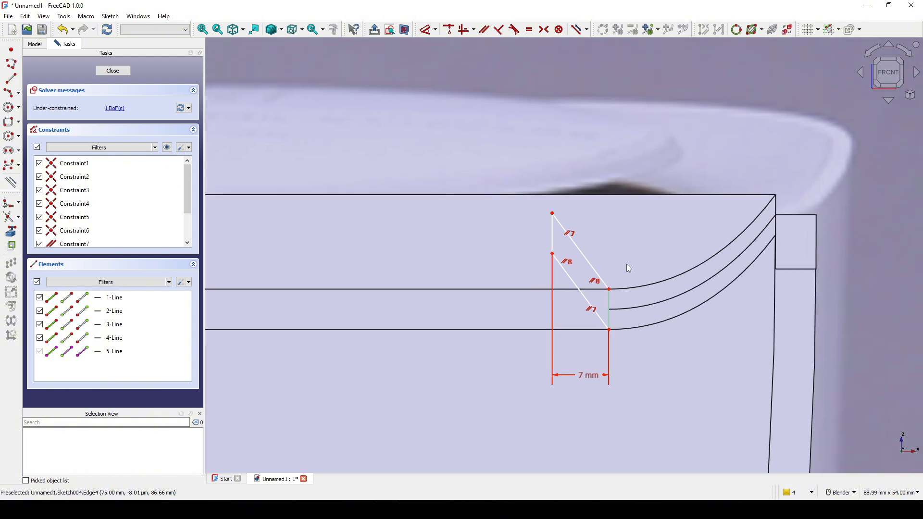
Change the profile's horizontal dimension to 7.5 mm
double_click(595, 378)
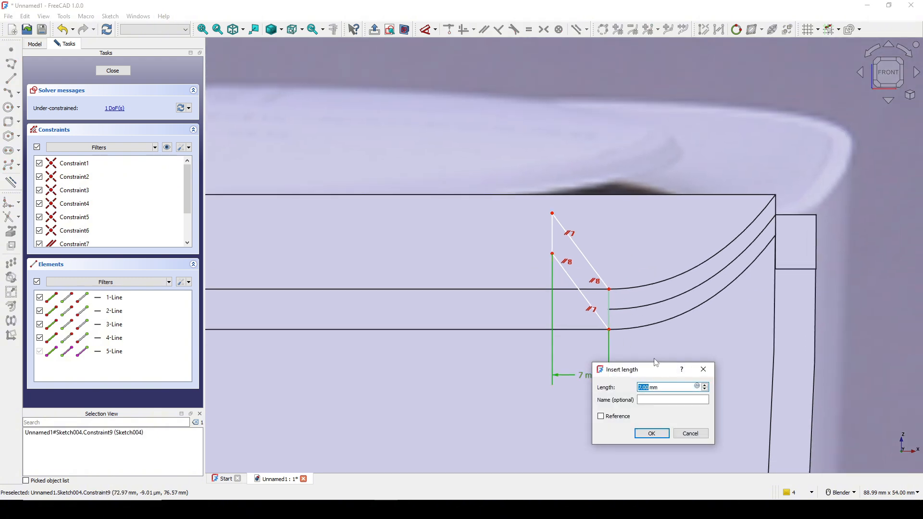
type("7.5")
key("Return")
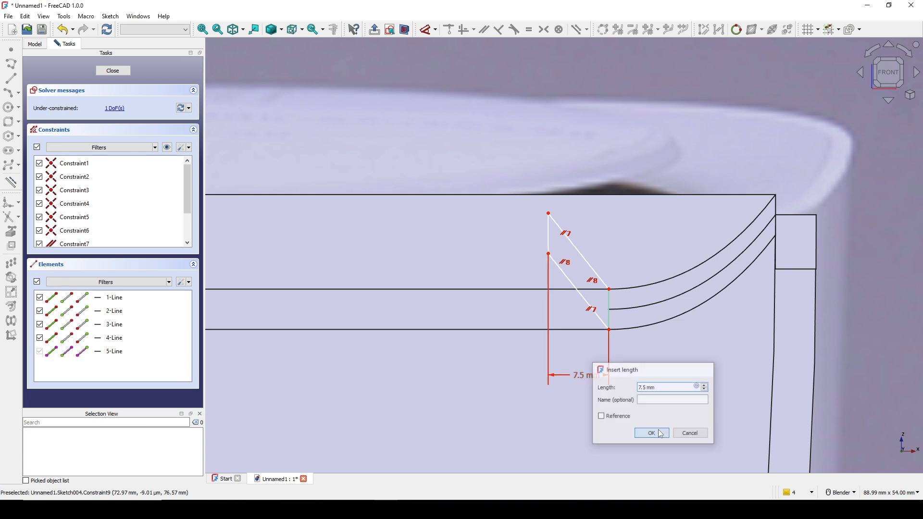
middle_click_drag(643, 323, 634, 325, "shift")
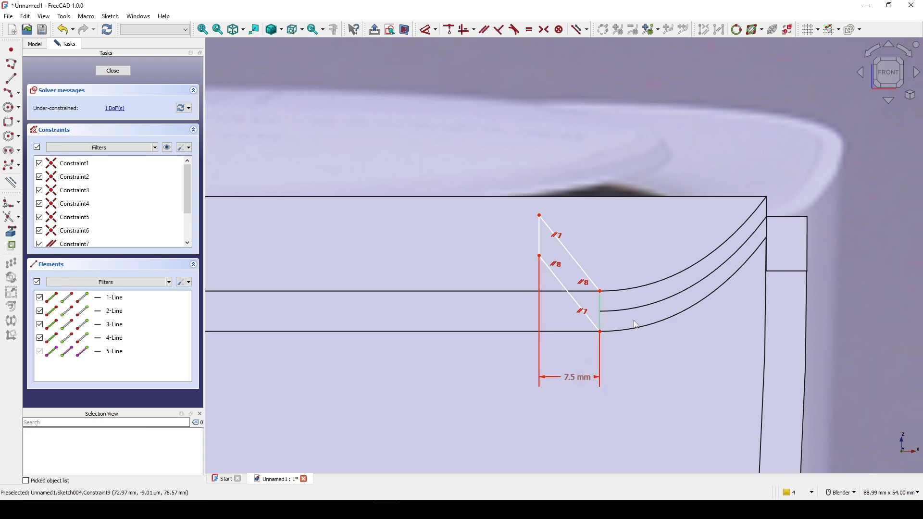
Set the angle between the lower slanted line and the vertical side at the ring to 53°, and close the sketch
scroll(627, 321, "up", 3)
left_click(560, 321)
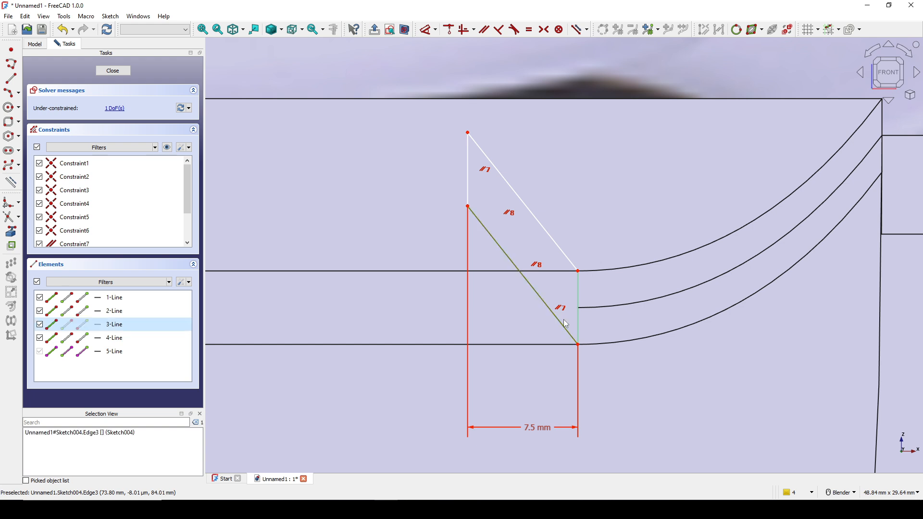
key("d")
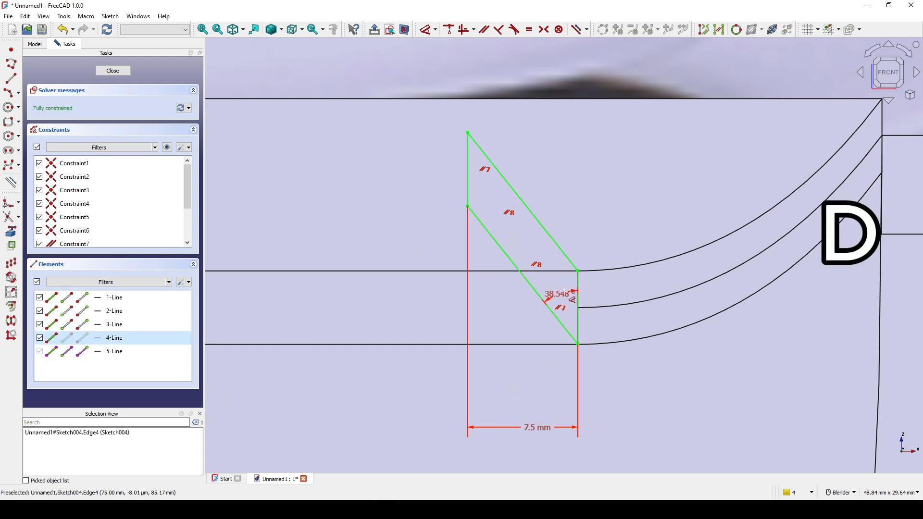
left_click(566, 295)
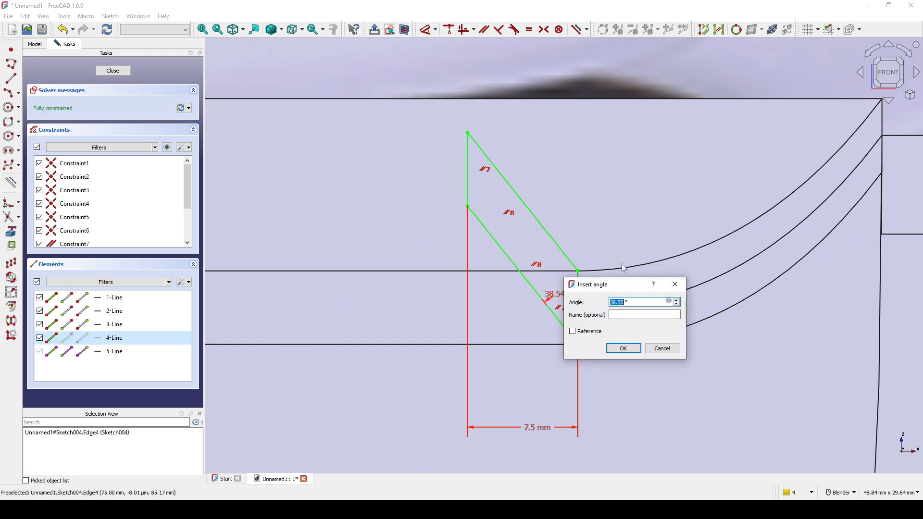
type("53")
key("Return")
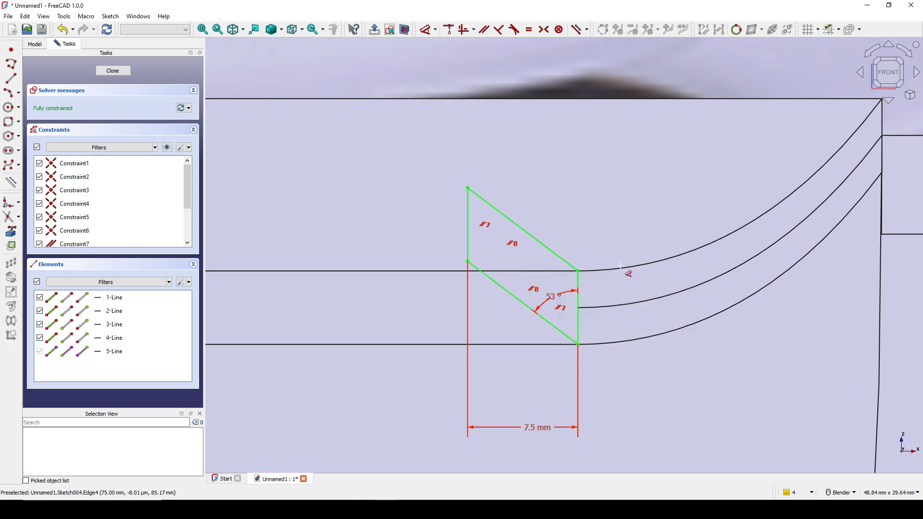
scroll(615, 274, "down", 3)
scroll(612, 276, "up", 2)
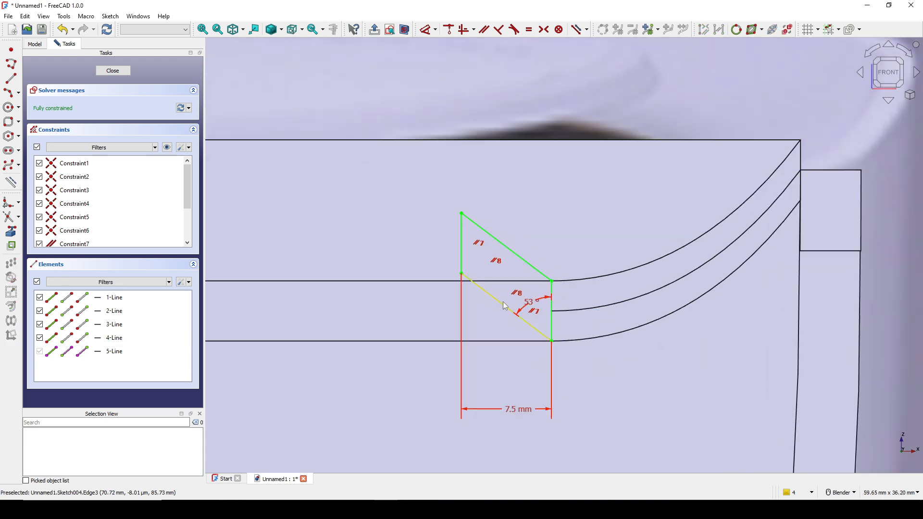
left_click(110, 75)
Revolve the parallelogram sketch as a solid around the Z axis through 5° with a symmetric angle
mouse_move(693, 311)
middle_mouse_down()
mouse_move(641, 374)
mouse_move(644, 311)
mouse_move(625, 269)
middle_mouse_up()
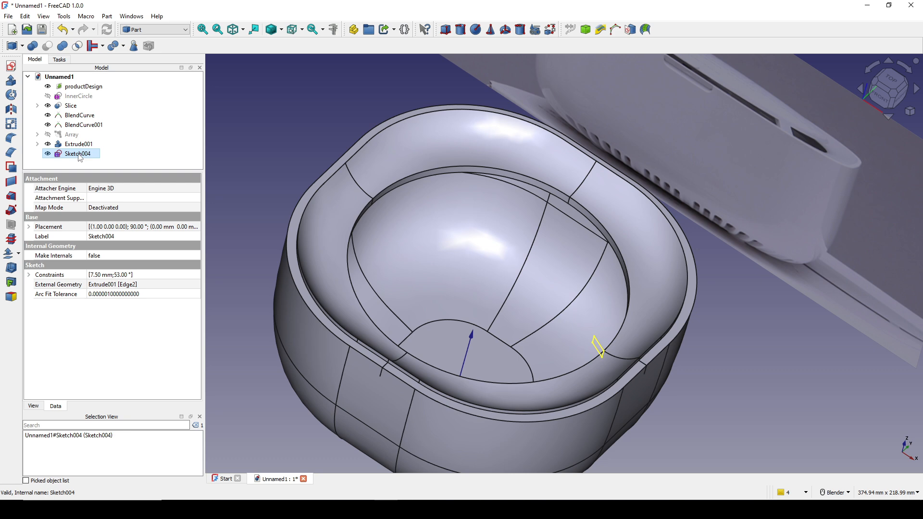
left_click(11, 95)
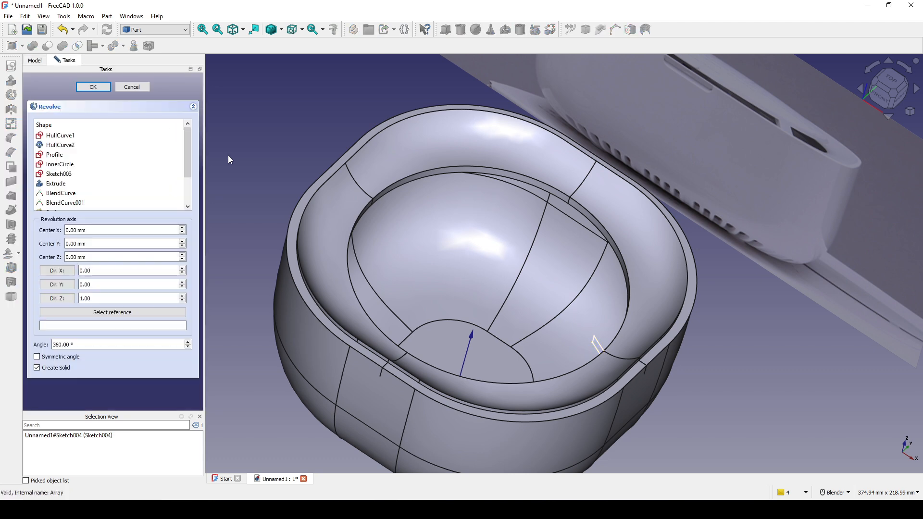
left_click_drag(78, 344, 25, 345)
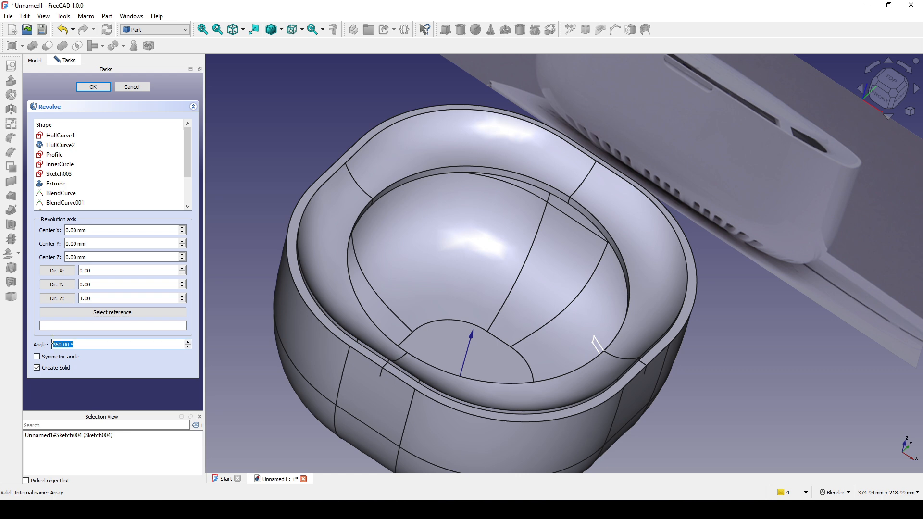
type("5")
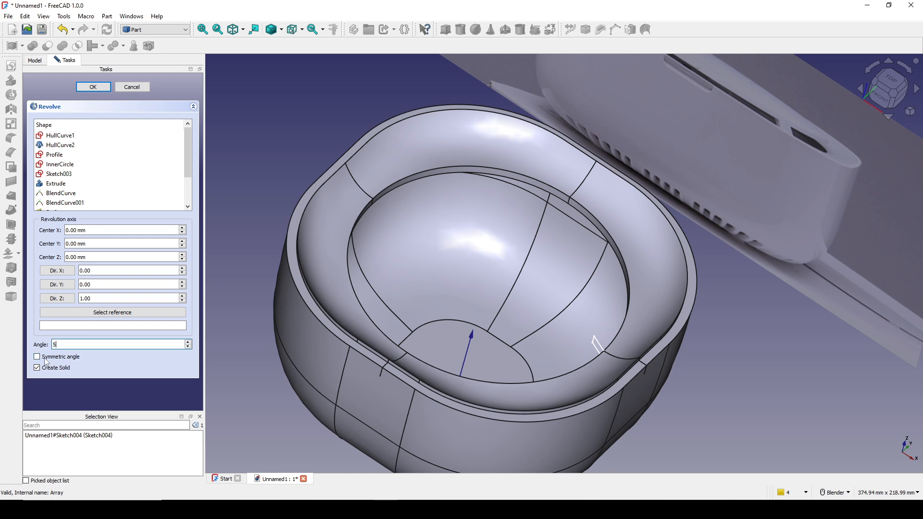
left_click(93, 87)
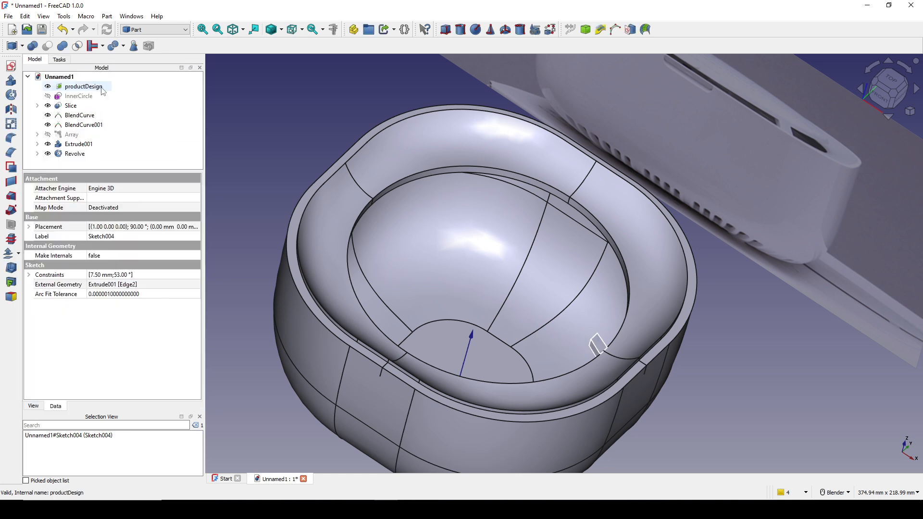
Make a Draft polar array of the revolved support with 4 elements over 360° around the origin
middle_click_drag(486, 324, 784, 272)
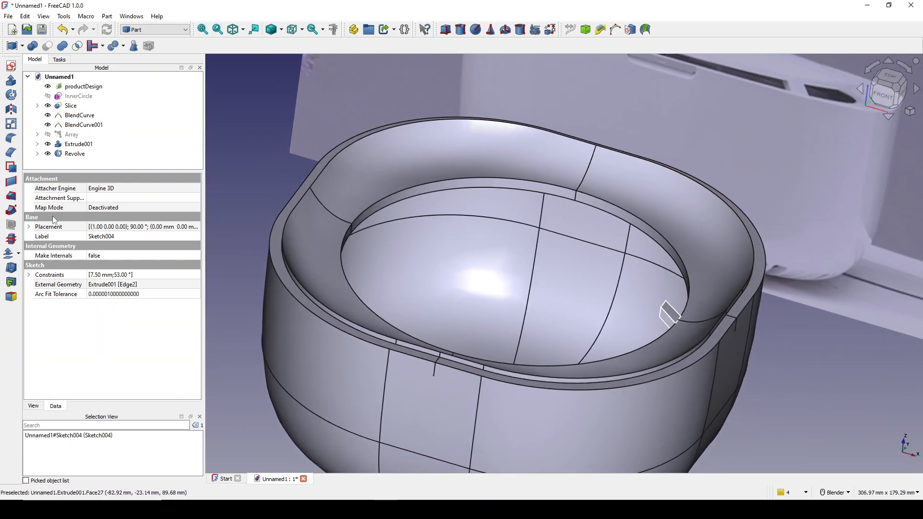
left_click(73, 153)
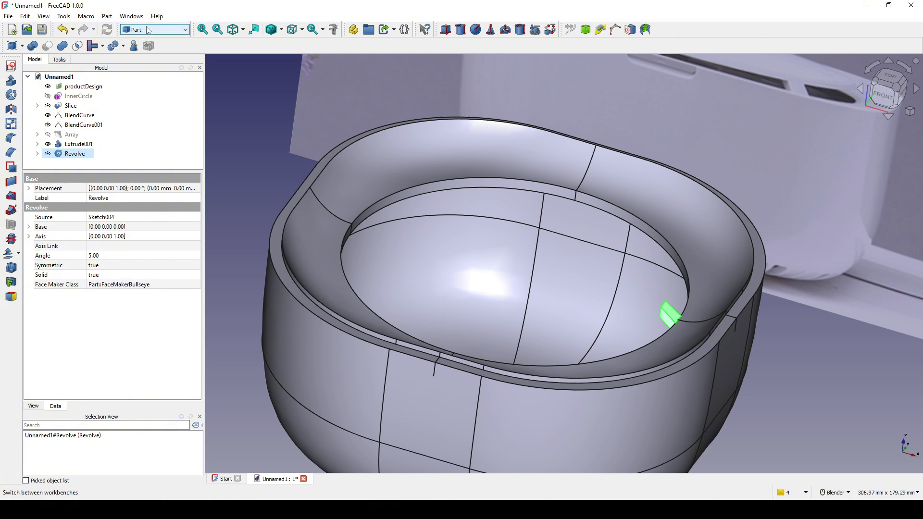
left_click(148, 31)
left_click(140, 39)
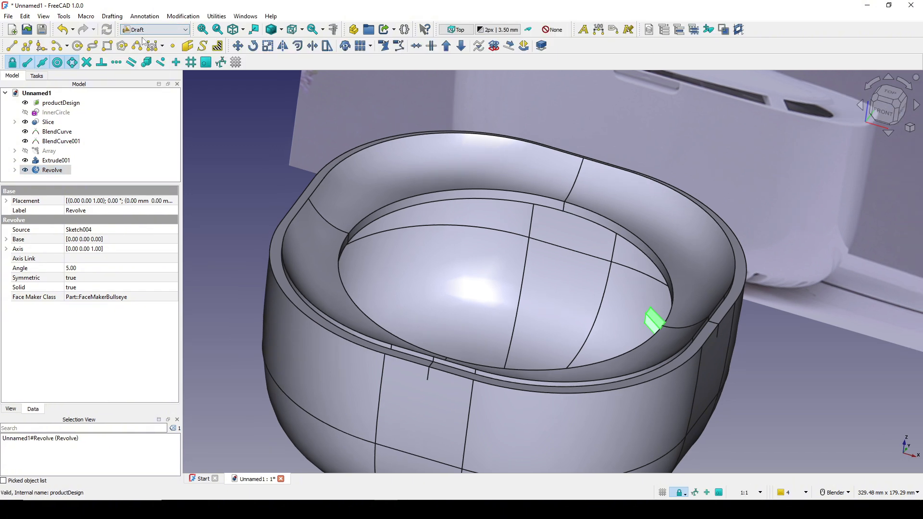
left_click(183, 16)
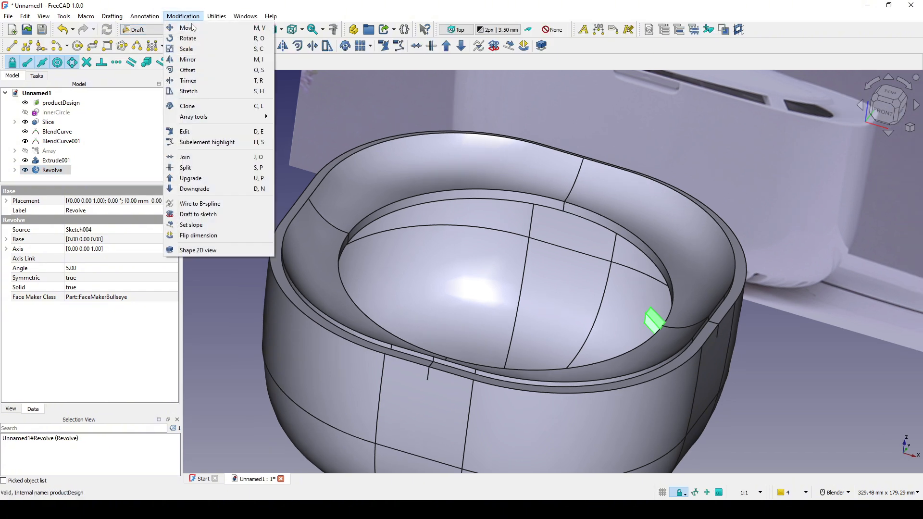
mouse_move(209, 117)
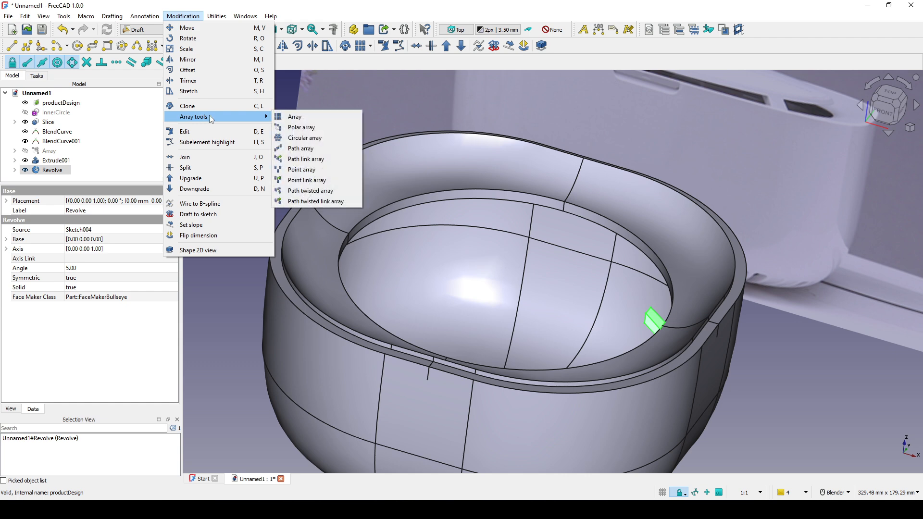
left_click(327, 126)
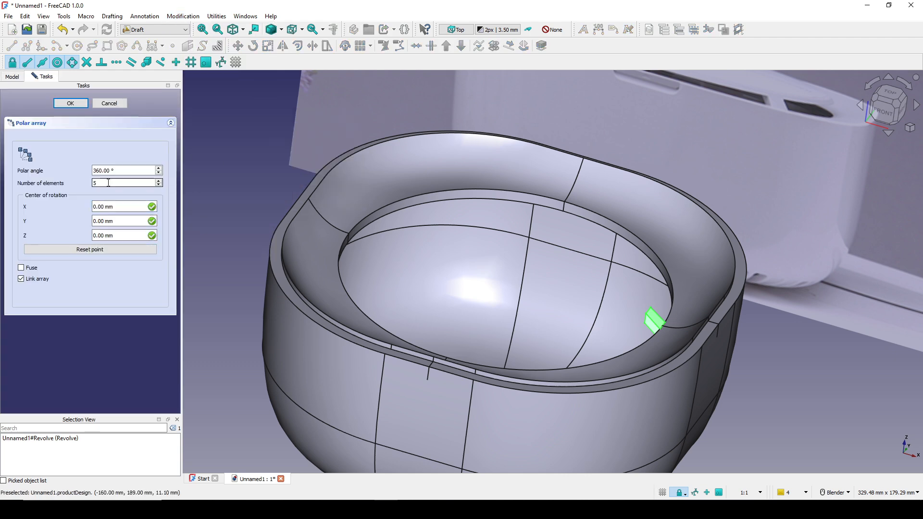
type("4")
left_click(71, 103)
scroll(553, 298, "down", 3)
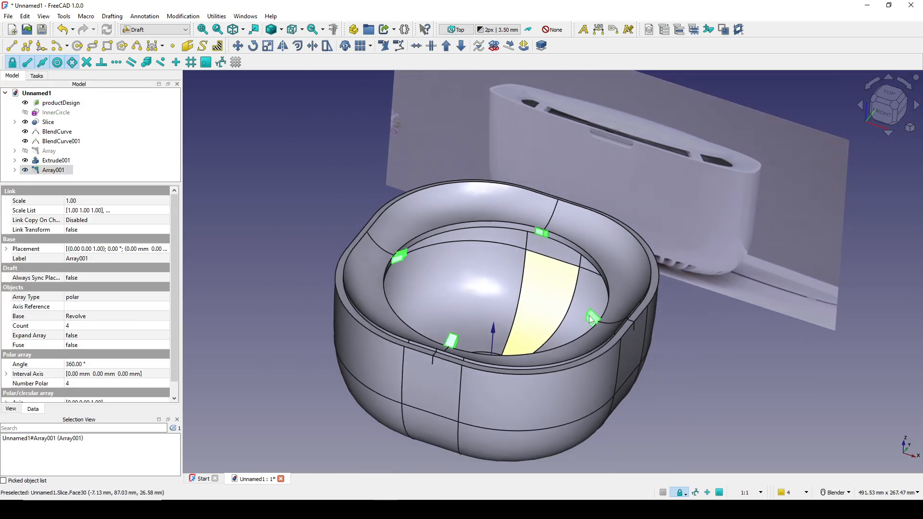
left_click(649, 375)
Return to the Part workbench, create a new sketch on the XZ plane and show it in section view
middle_click_drag(648, 376, 708, 210)
scroll(765, 352, "up", 5)
scroll(733, 356, "down", 5)
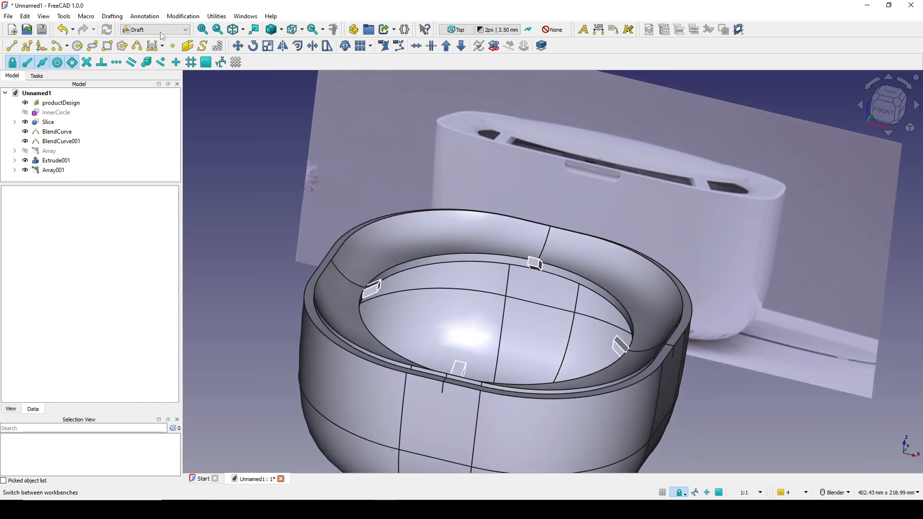
left_click(164, 31)
left_click(138, 54)
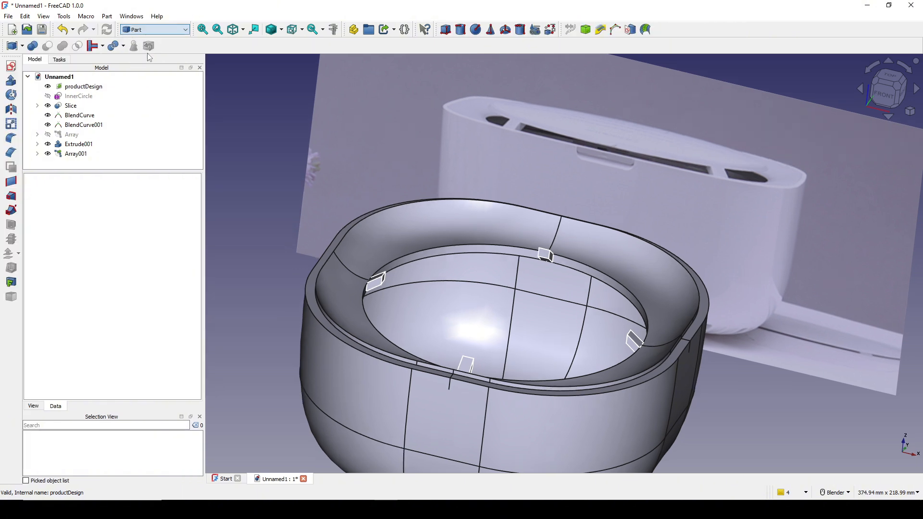
left_click(16, 70)
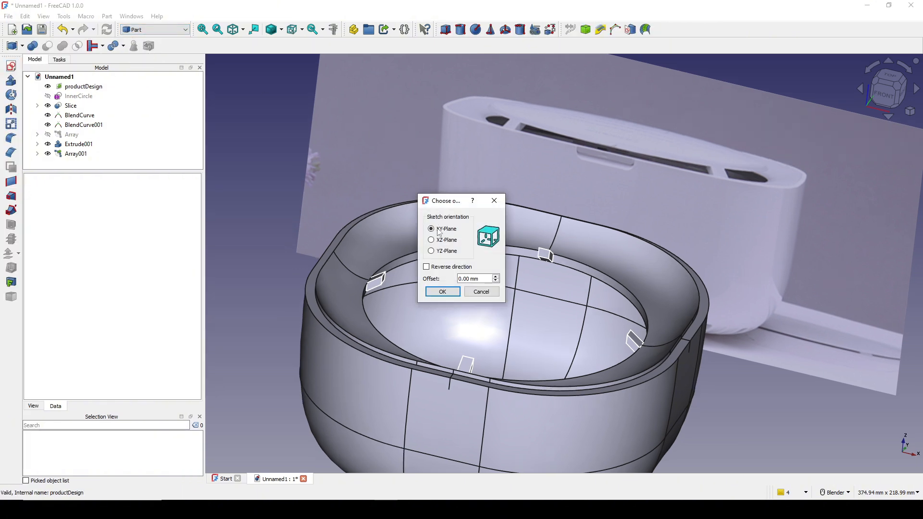
left_click(449, 298)
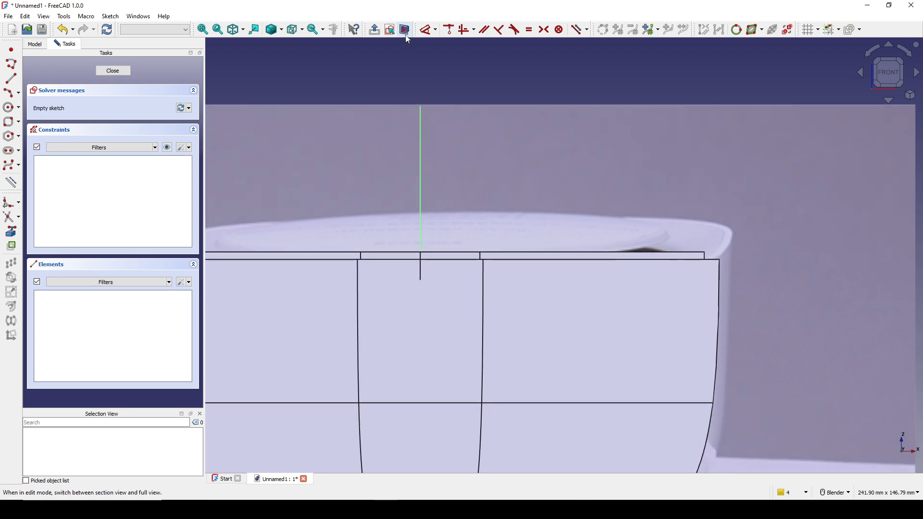
left_click(407, 37)
Reference the vertical inner edge of the support on the positive X side as external geometry
scroll(644, 292, "up", 5)
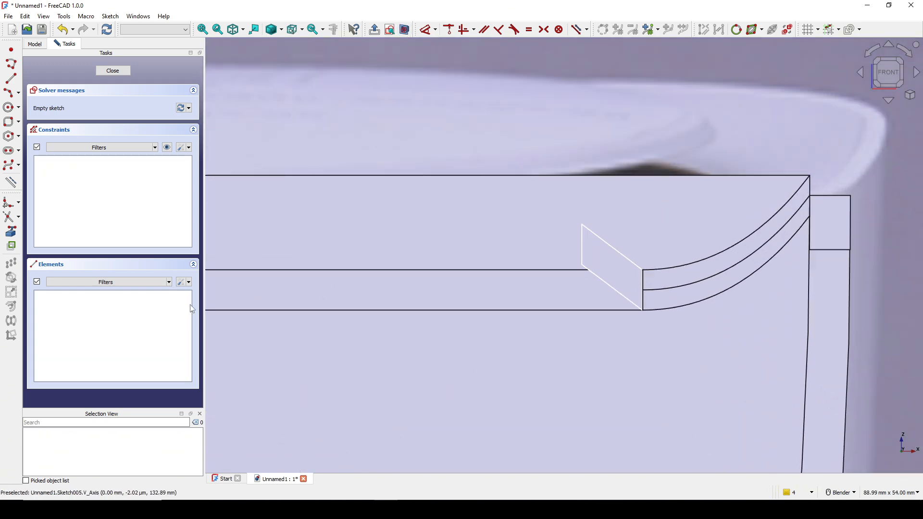
left_click(11, 232)
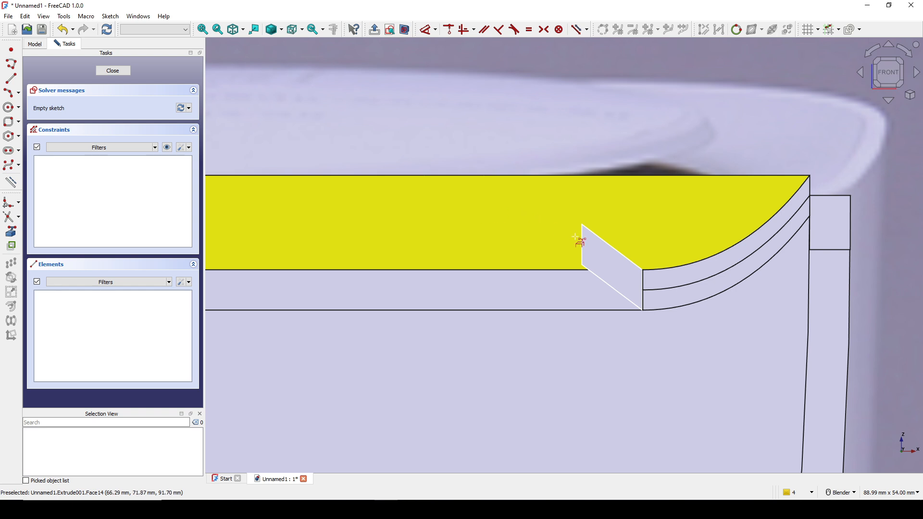
scroll(623, 220, "down", 3)
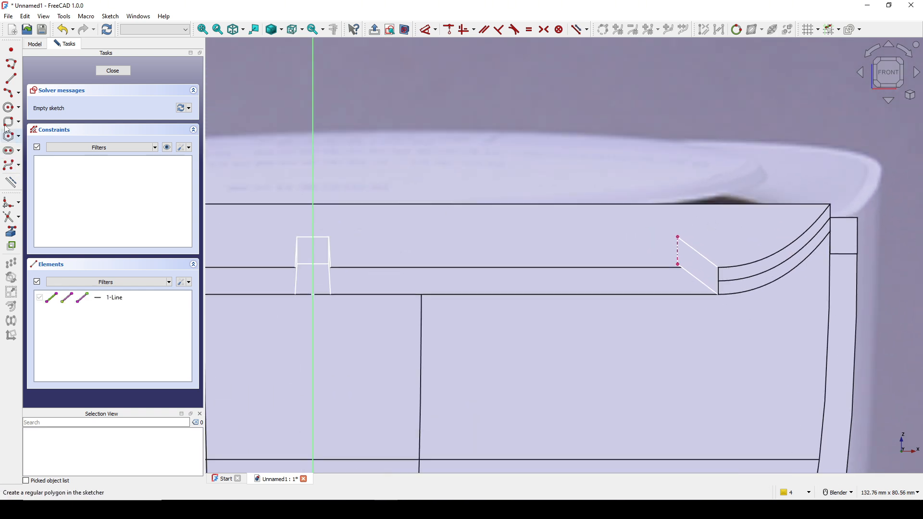
Draw two arcs by three rim points, from the upper and lower ends of the referenced edge to the vertical axis
left_click(8, 94)
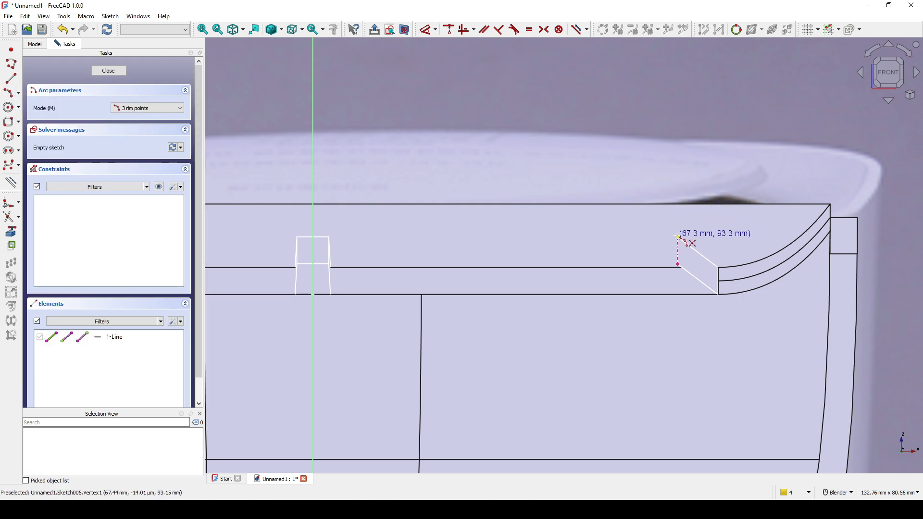
left_click(678, 237)
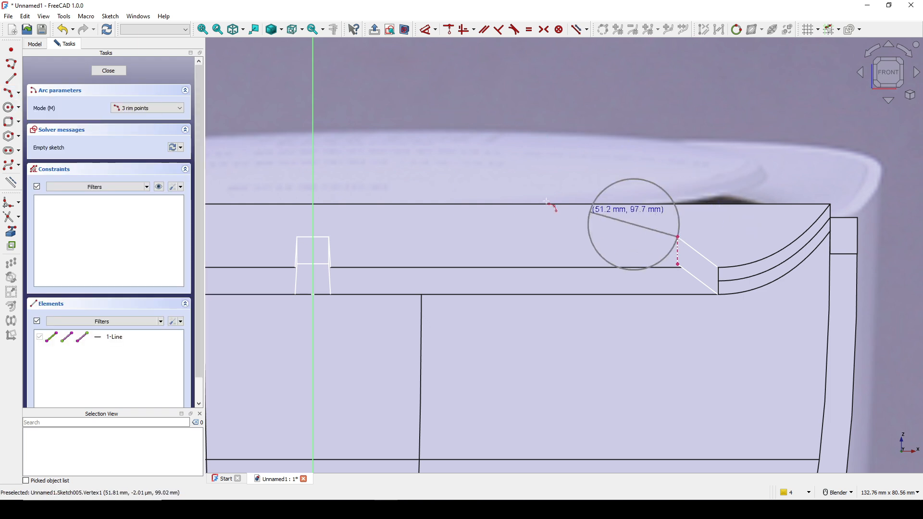
left_click(313, 150)
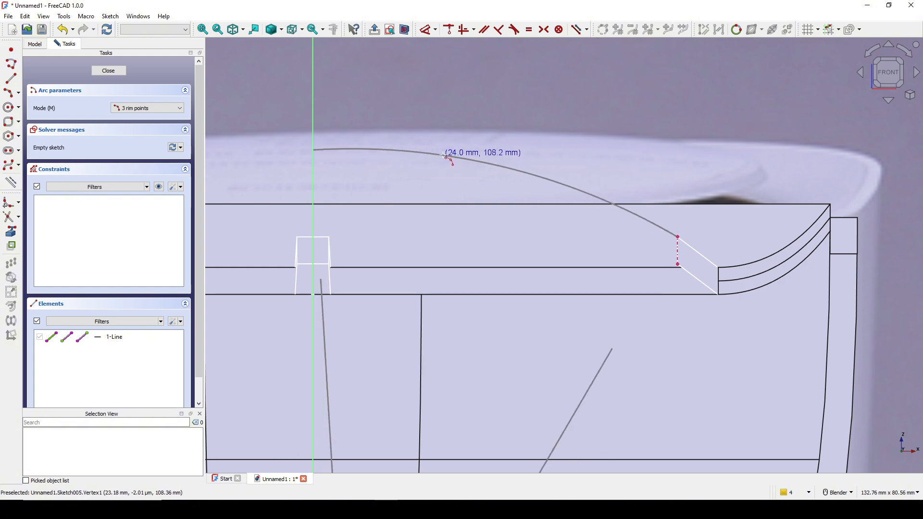
left_click(445, 163)
left_click(676, 264)
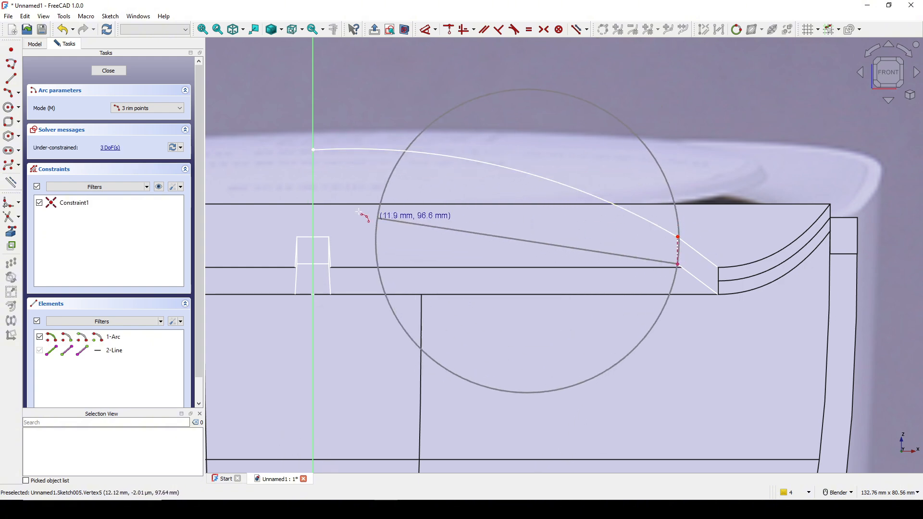
left_click(313, 189)
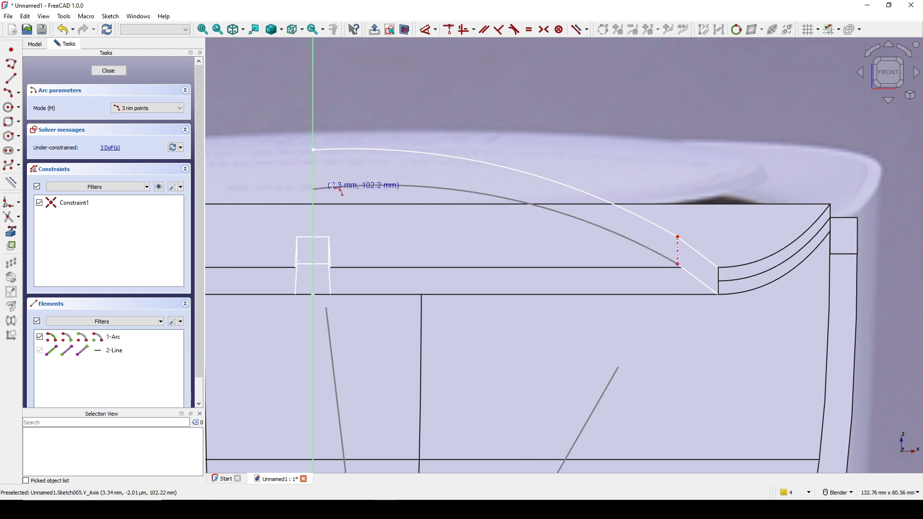
left_click(341, 188)
right_click(453, 177)
Constrain the inner endpoints of both arcs onto the sketch's vertical axis
scroll(461, 185, "up", 3)
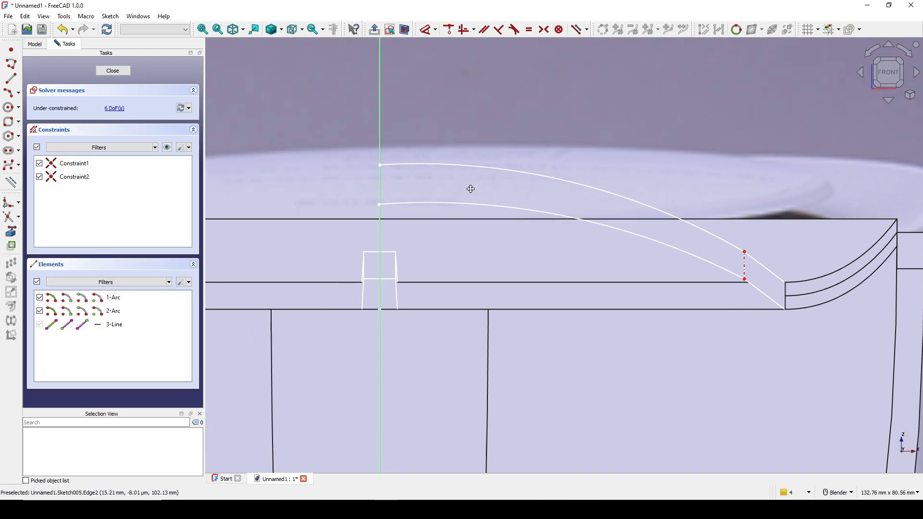
left_click(392, 216)
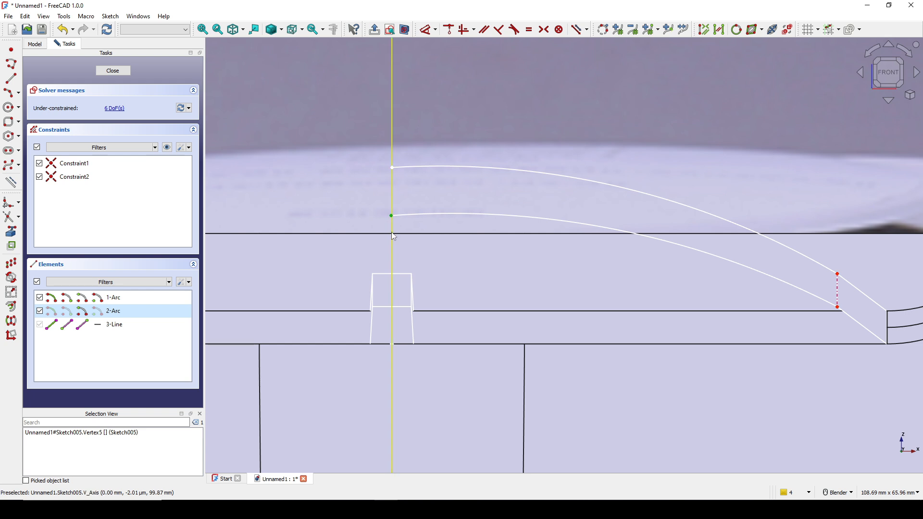
left_click(392, 236)
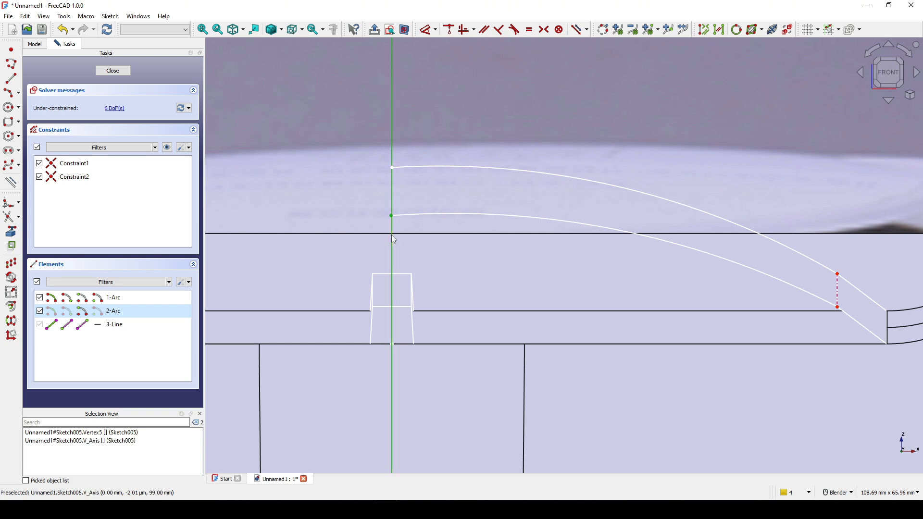
key("c")
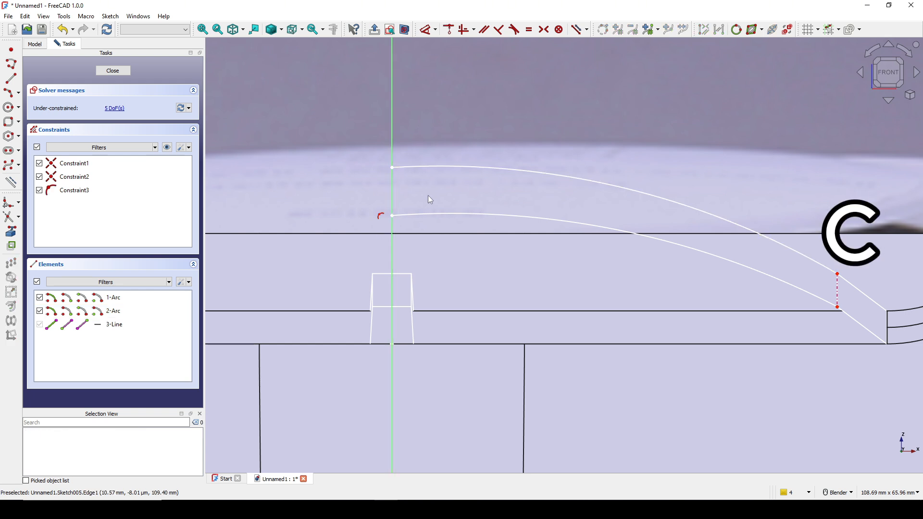
left_click(391, 168)
left_click(391, 186)
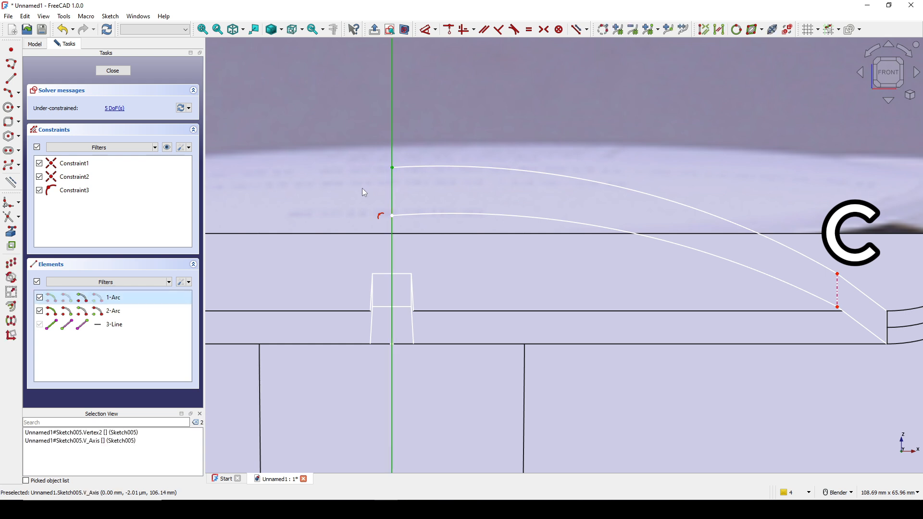
key("c")
Draw a line along the referenced support edge joining the outer ends of the upper and lower arcs
scroll(365, 188, "down", 1)
mouse_move(507, 153)
middle_mouse_down("shift")
mouse_move(468, 177)
mouse_move(388, 134)
middle_mouse_up("shift")
scroll(387, 134, "up", 1)
left_click(11, 78)
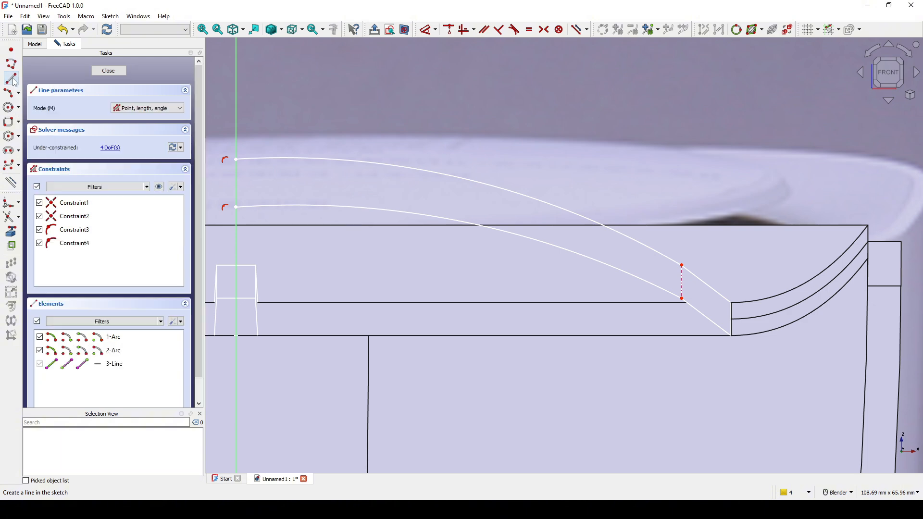
scroll(749, 304, "up", 2)
scroll(716, 301, "up", 2)
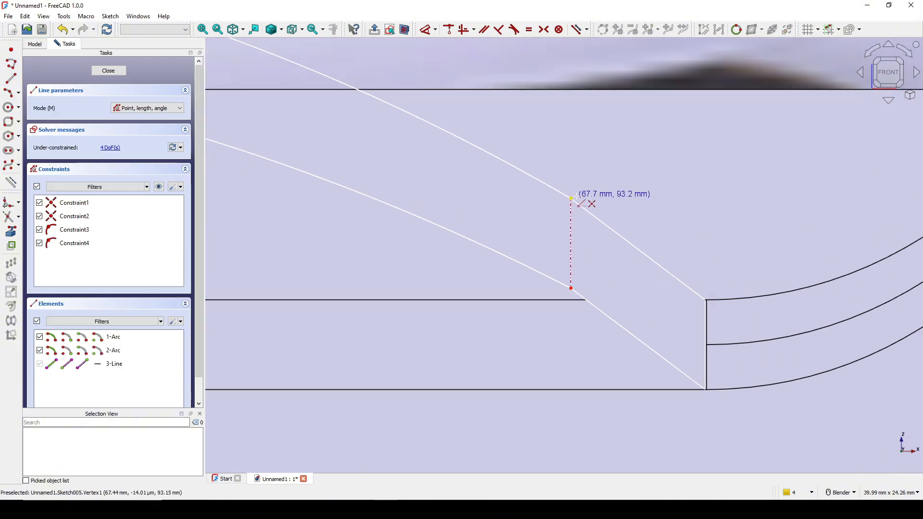
left_click(570, 198)
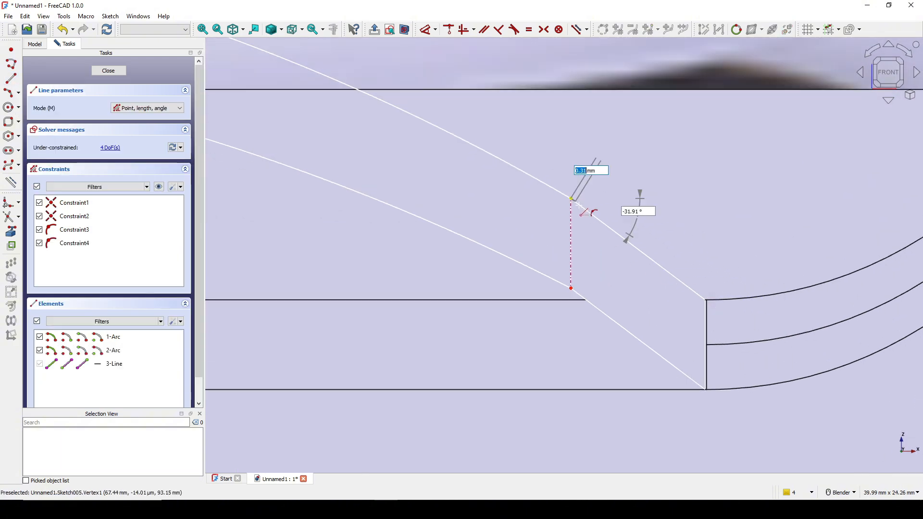
left_click(570, 288)
scroll(606, 264, "down", 6)
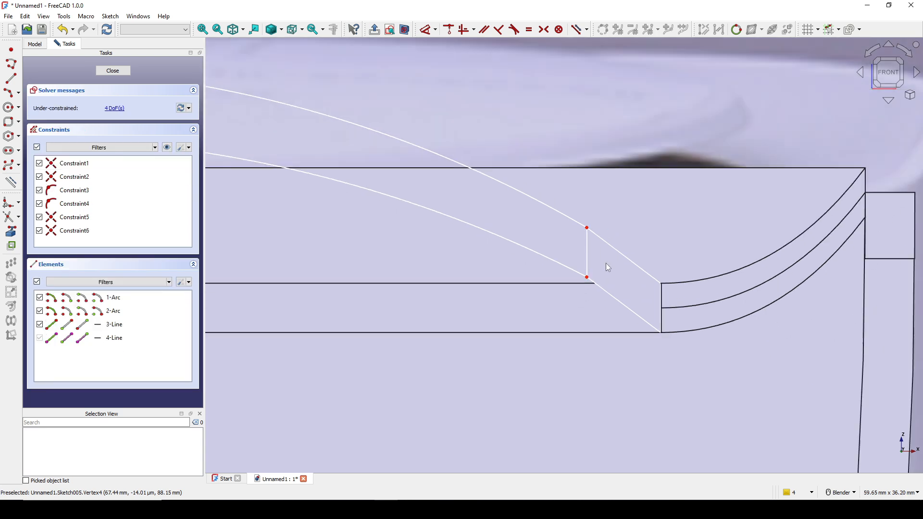
Constrain the lower and upper arcs perpendicular to the sketch's vertical axis
scroll(611, 272, "up", 1)
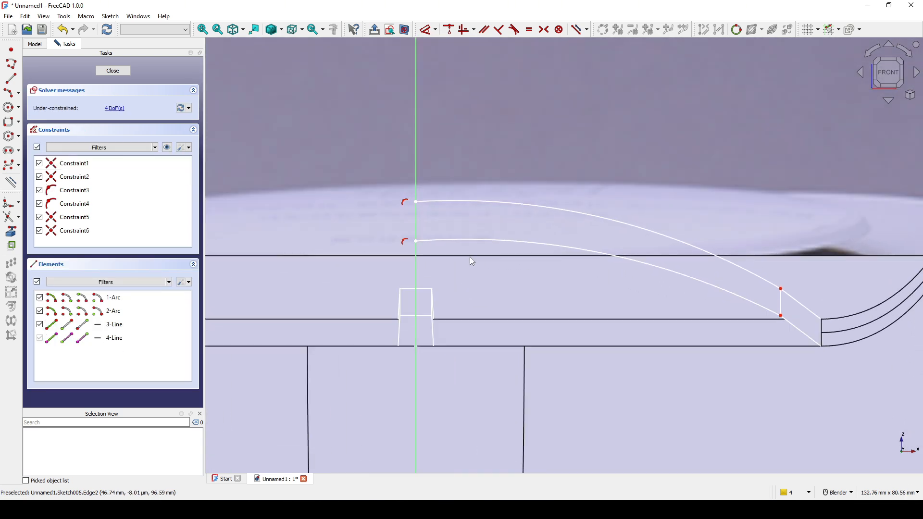
left_click(446, 241)
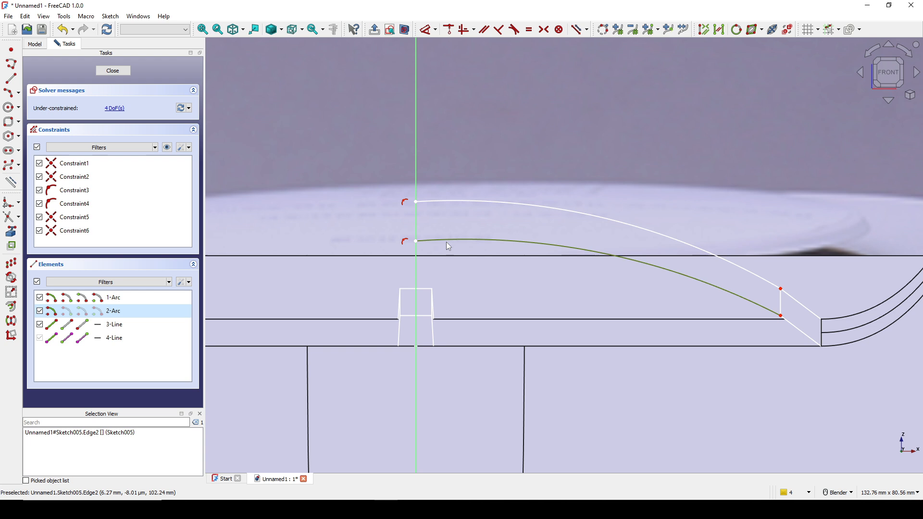
left_click(422, 273)
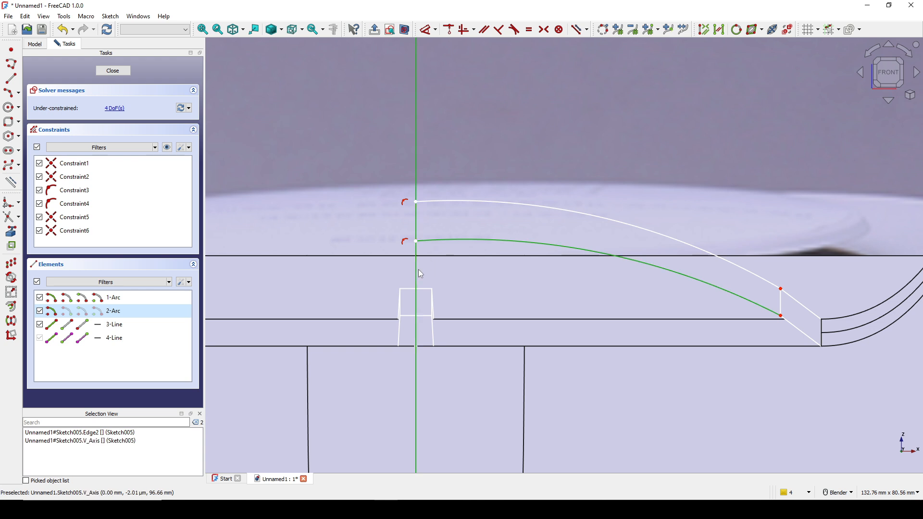
key("n")
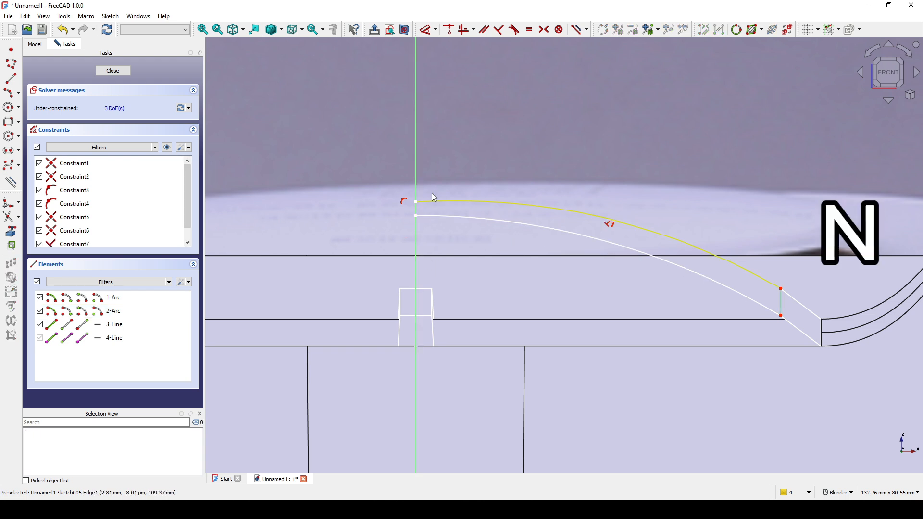
scroll(441, 200, "up", 5)
left_click(443, 211)
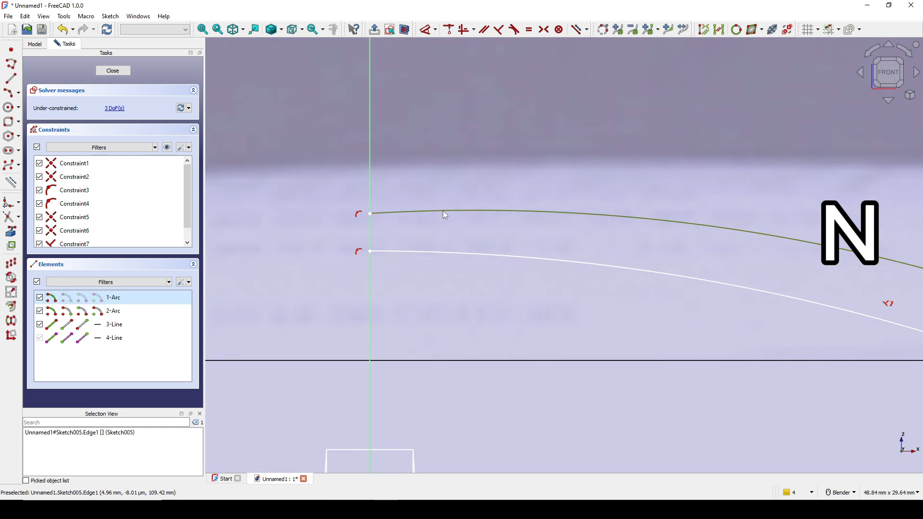
left_click(370, 281)
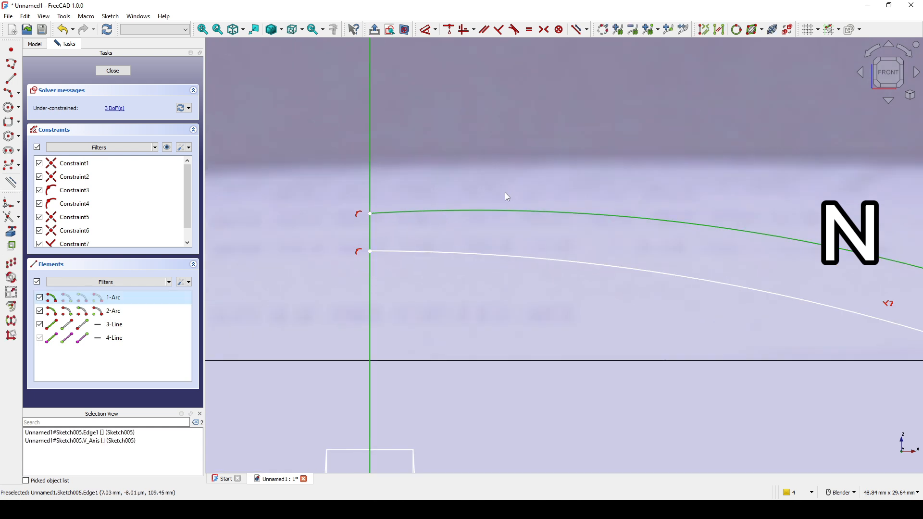
key("n")
scroll(504, 192, "down", 7)
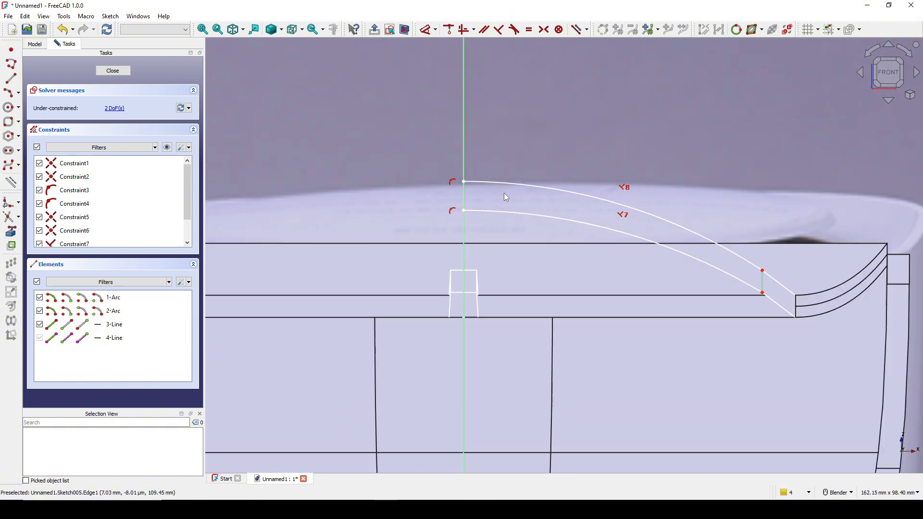
Add a radius constraint of 130 mm to the upper arc
scroll(505, 181, "up", 1)
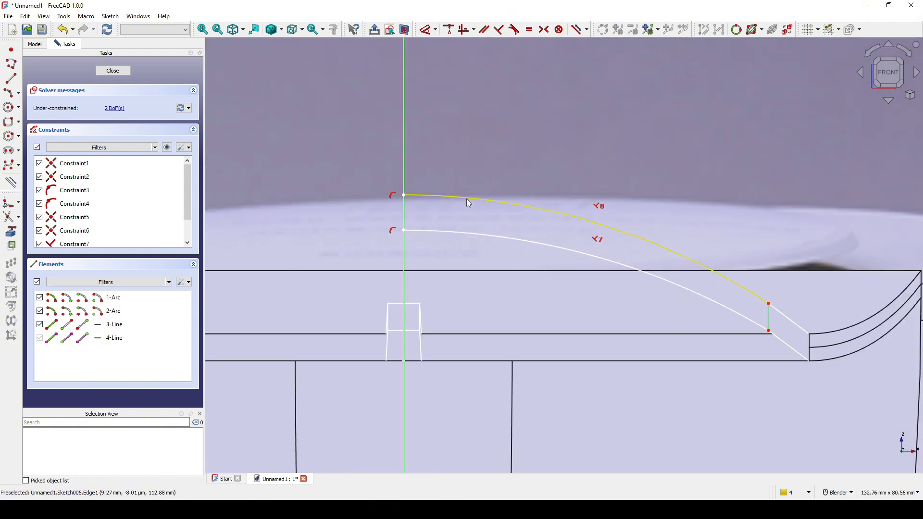
left_click(500, 205)
key("k")
key("r")
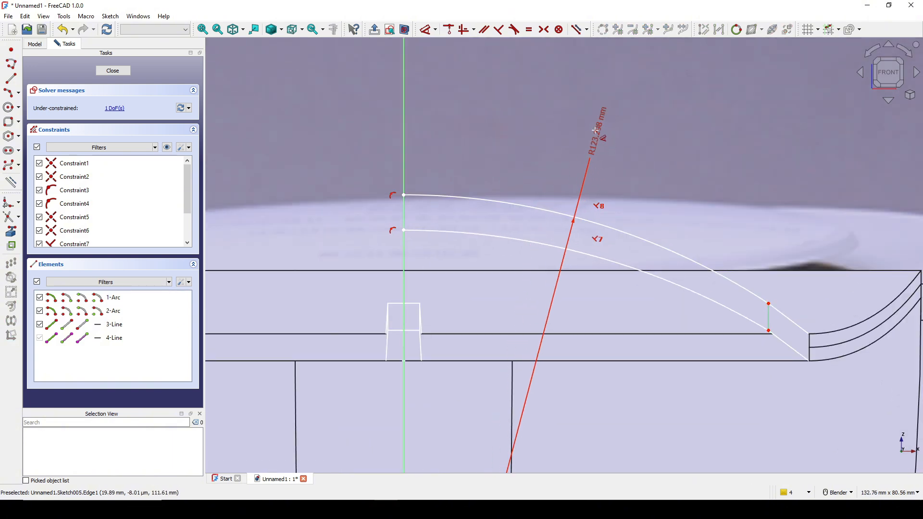
double_click(598, 130)
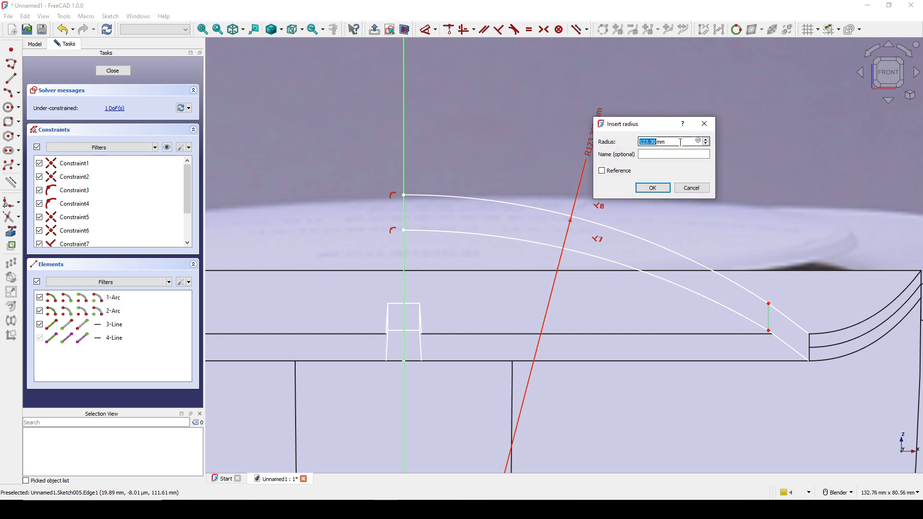
type("130")
key("Return")
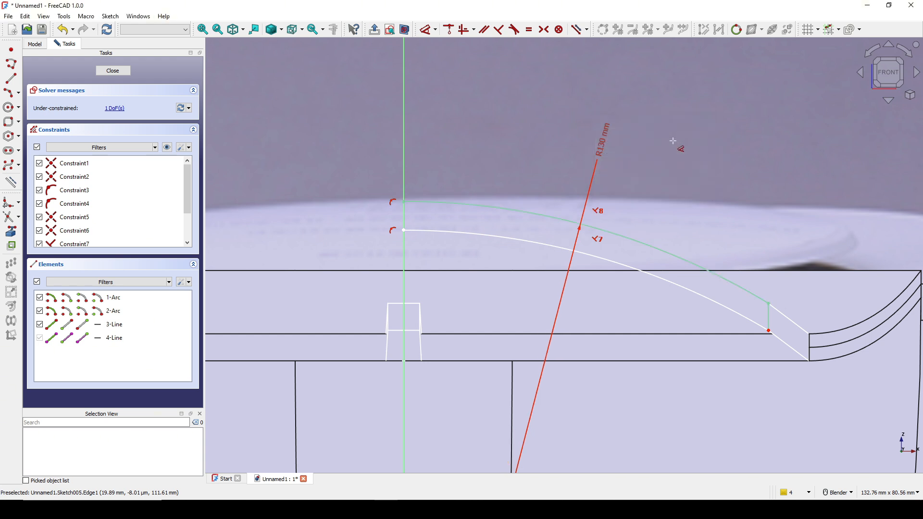
Make the upper and lower arcs equal in radius
left_click(546, 214)
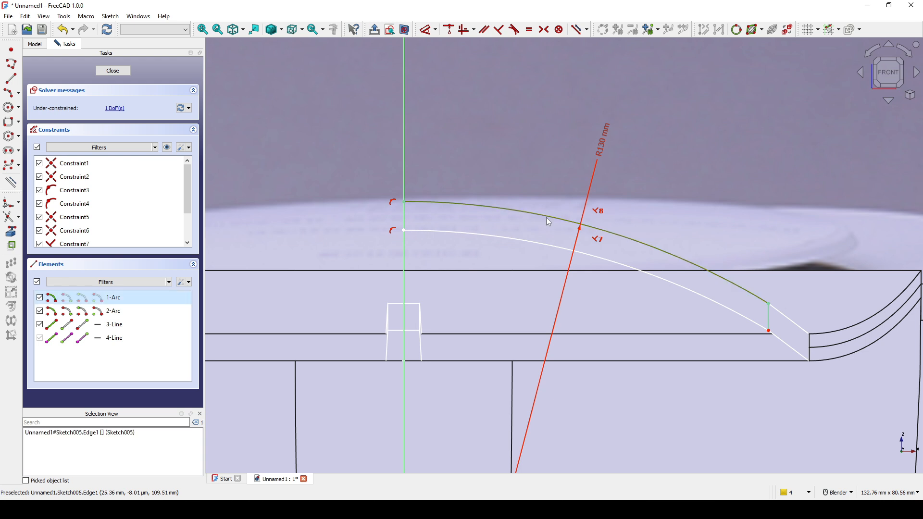
left_click(530, 239)
key("e")
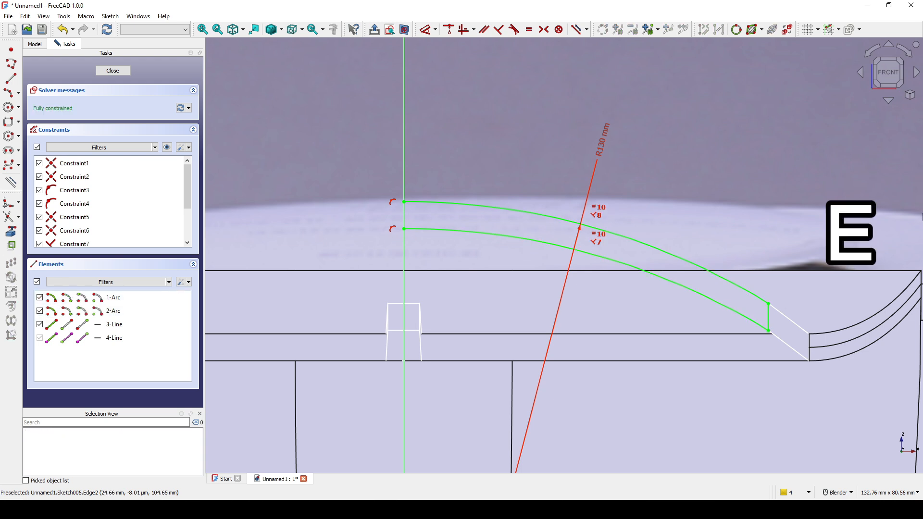
Close the profile with a line along the vertical axis between the arcs' inner endpoints, and finish the sketch
left_click(12, 78)
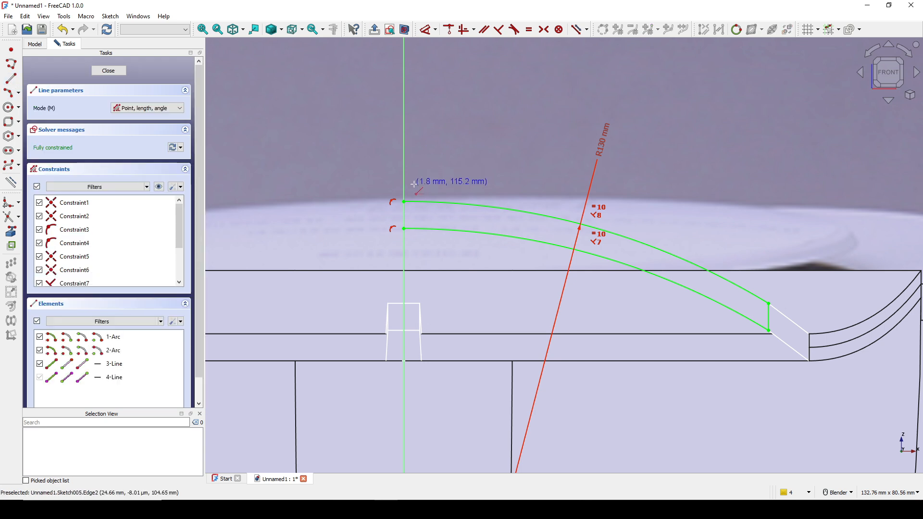
scroll(399, 203, "up", 3)
left_click(392, 220)
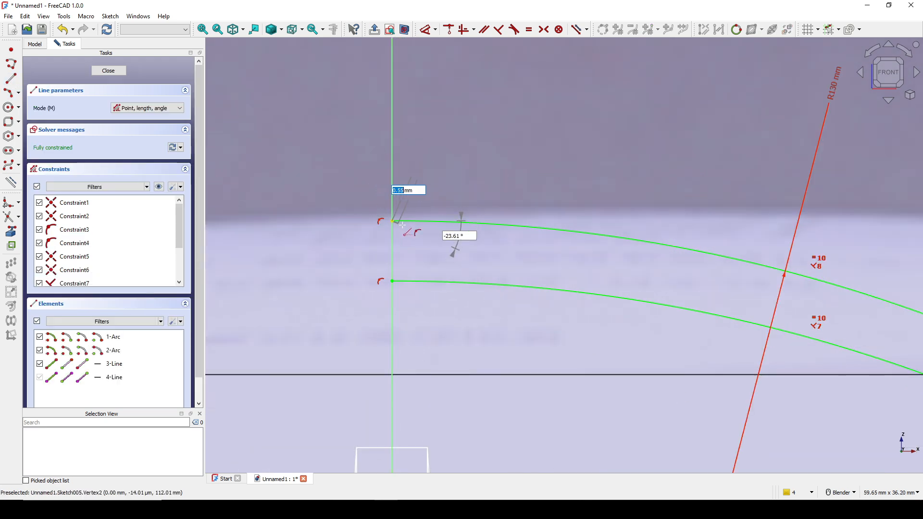
left_click(392, 280)
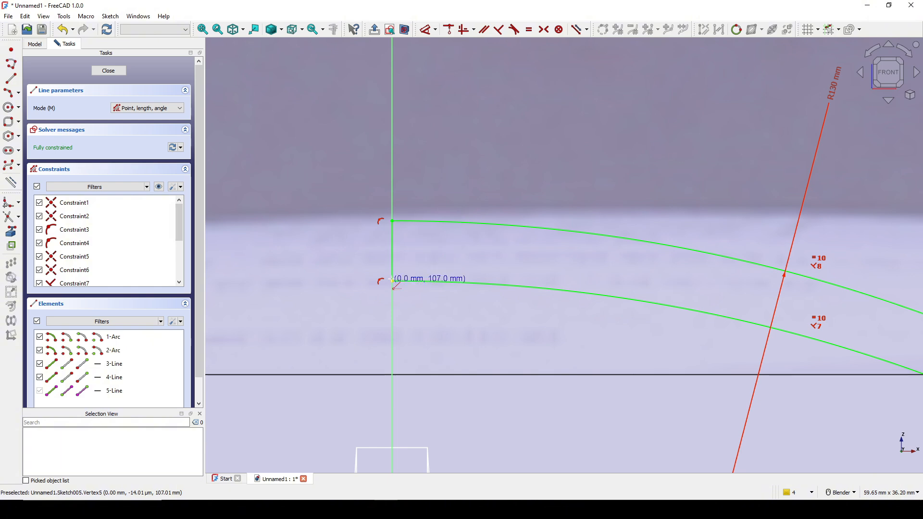
right_click(440, 167)
scroll(447, 169, "down", 3)
scroll(456, 174, "down", 2)
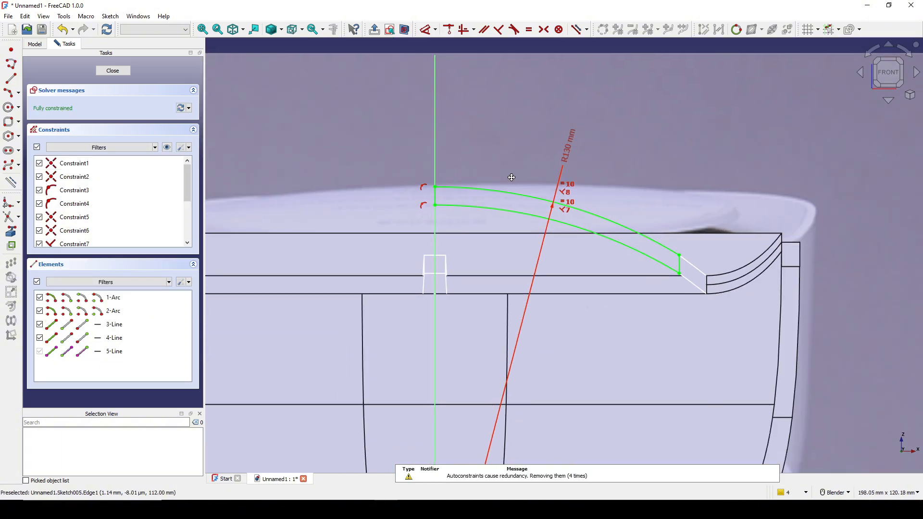
left_click(123, 72)
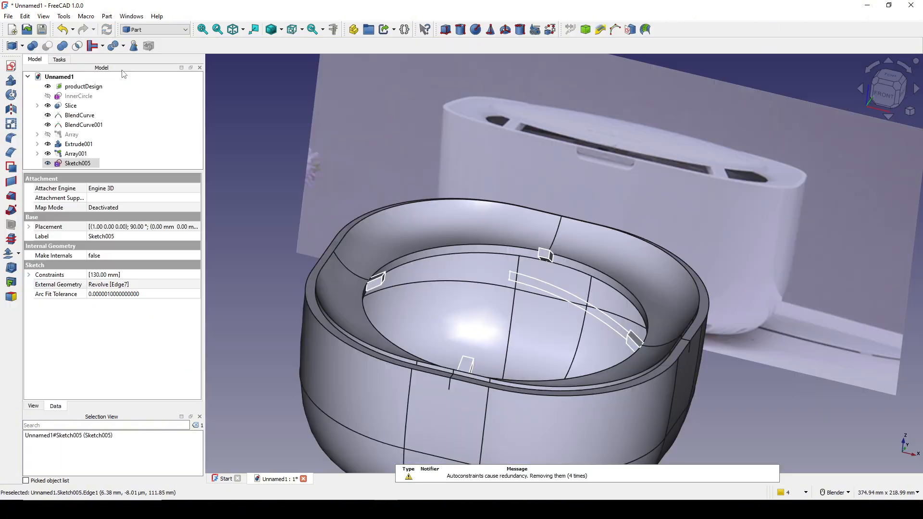
Revolve the closed arc profile 360° about the Z axis as a solid
middle_click_drag(619, 218, 591, 346)
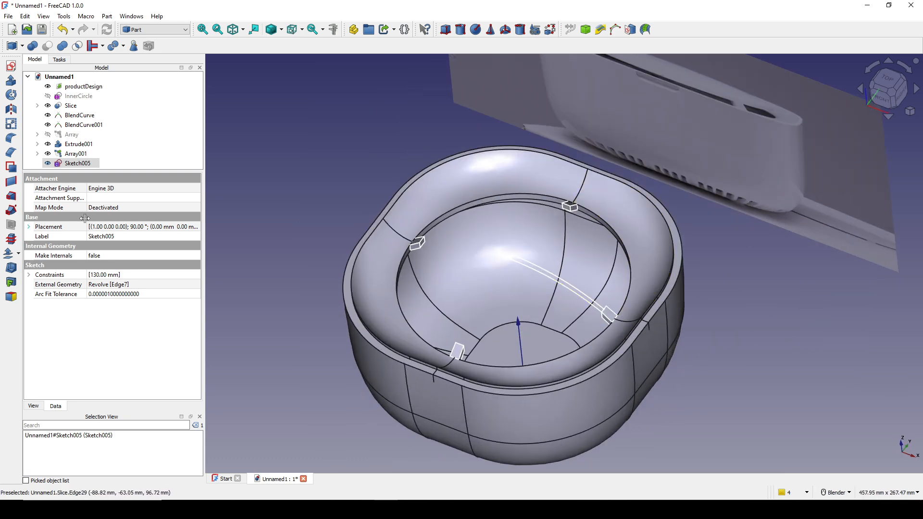
left_click(11, 94)
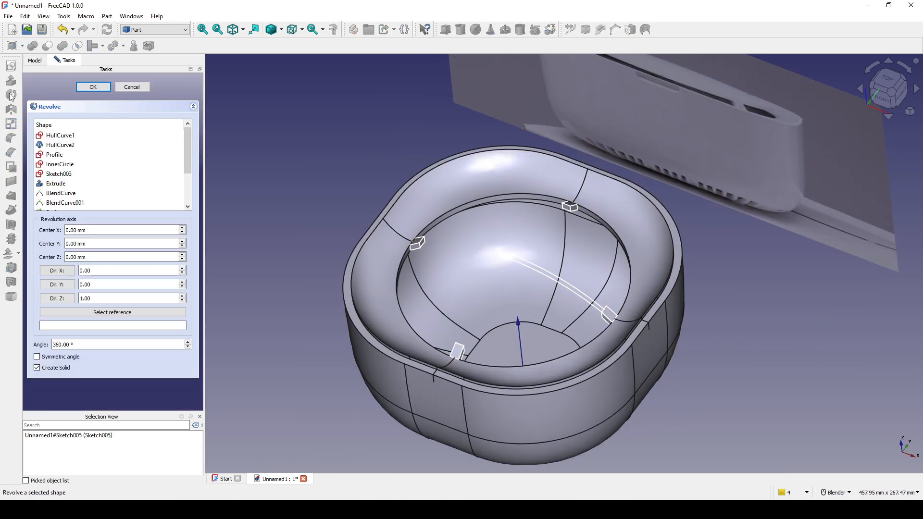
left_click(78, 89)
middle_click_drag(639, 216, 902, 272)
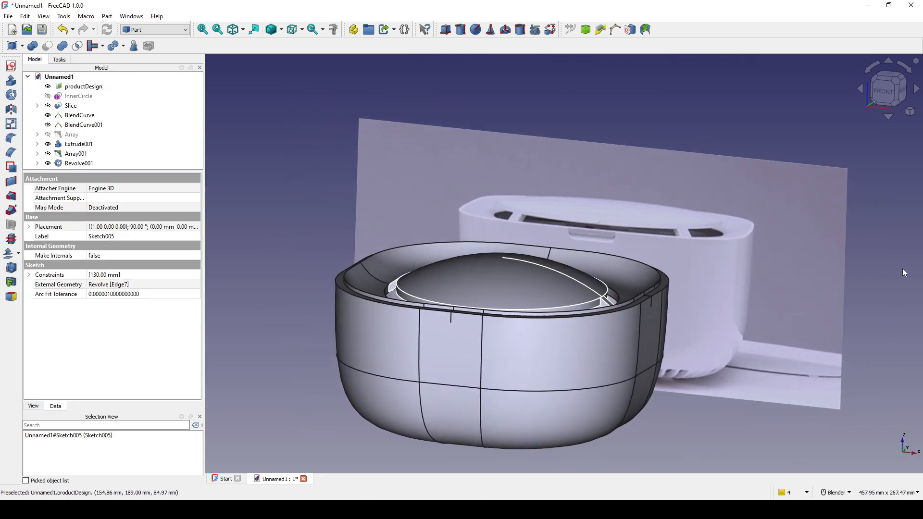
left_click(903, 273)
scroll(812, 272, "down", 3)
mouse_move(812, 272)
middle_mouse_down()
mouse_move(769, 301)
mouse_move(702, 310)
mouse_move(719, 289)
mouse_move(692, 310)
mouse_move(575, 278)
middle_mouse_up()
scroll(769, 301, "up", 3)
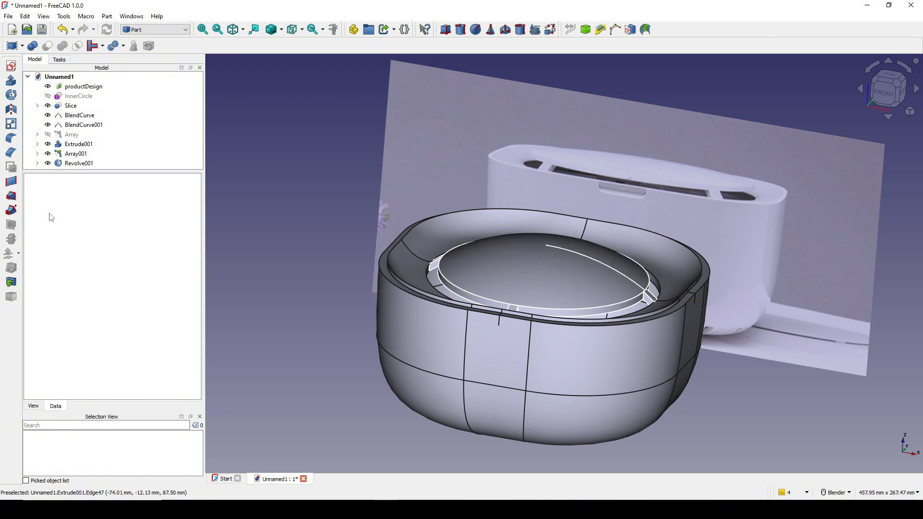
Reopen the revolved dome's sketch, set the upper arc's radius to 150 mm, and finish the sketch
left_click(37, 163)
double_click(72, 172)
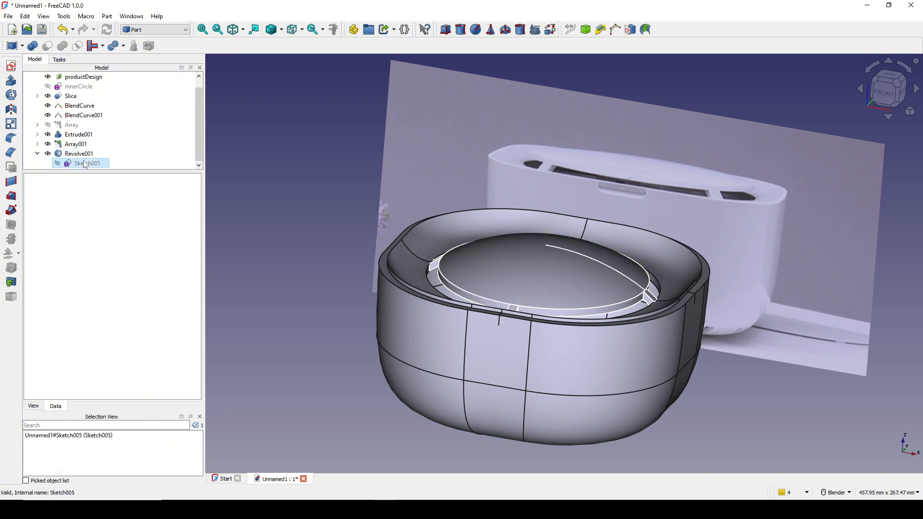
scroll(597, 234, "up", 6)
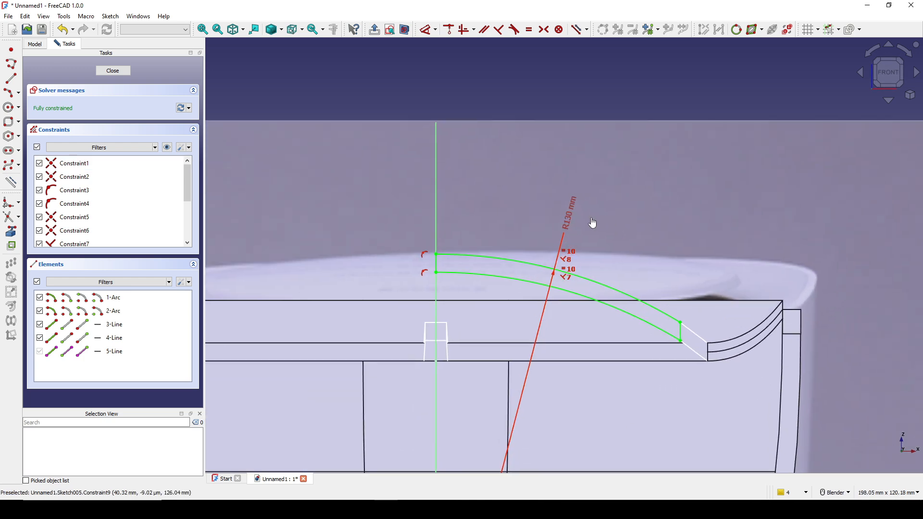
double_click(571, 222)
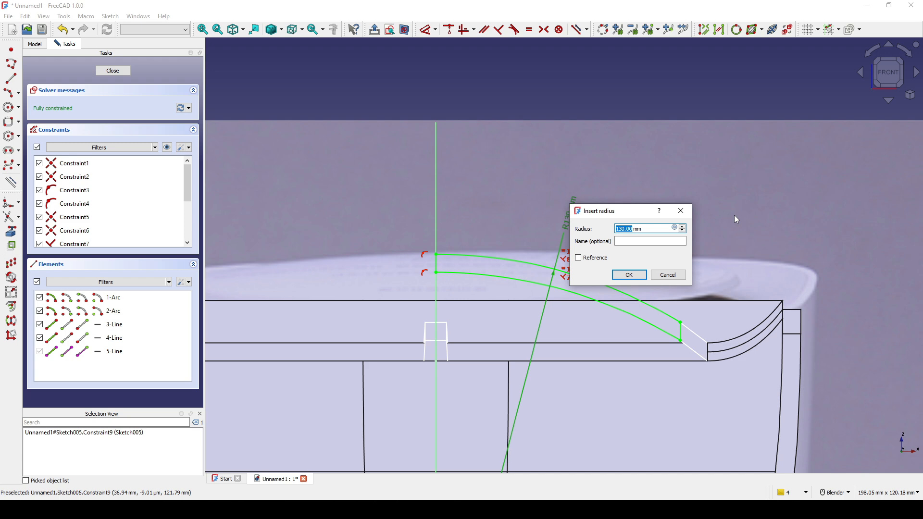
type("150")
key("Return")
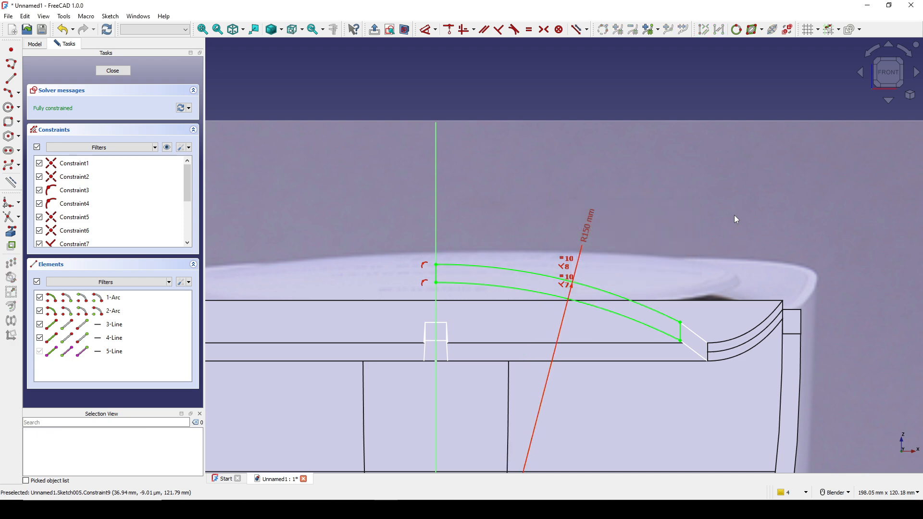
left_click(112, 70)
middle_click_drag(320, 112, 694, 310)
left_click(774, 319)
mouse_move(775, 319)
middle_mouse_down()
mouse_move(698, 303)
mouse_move(696, 318)
mouse_move(742, 387)
mouse_move(667, 406)
mouse_move(690, 388)
middle_mouse_up()
scroll(690, 388, "up", 2)
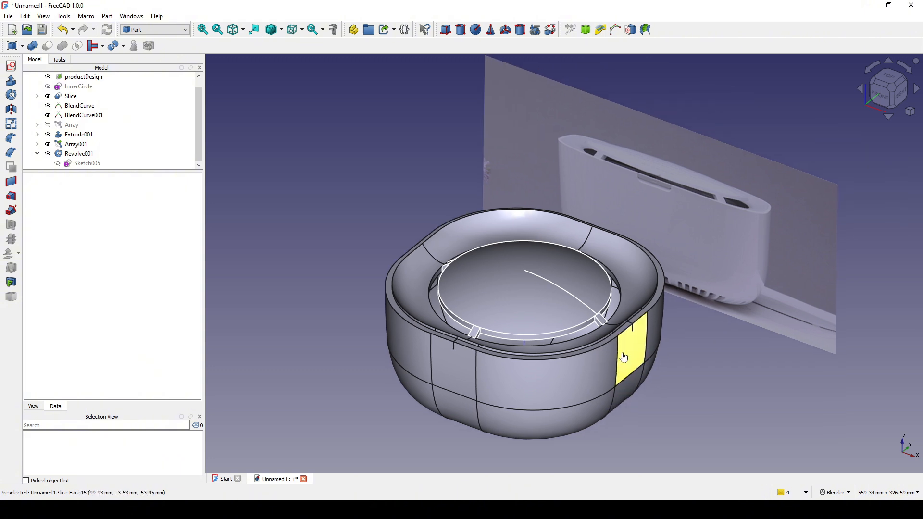
scroll(628, 377, "up", 3)
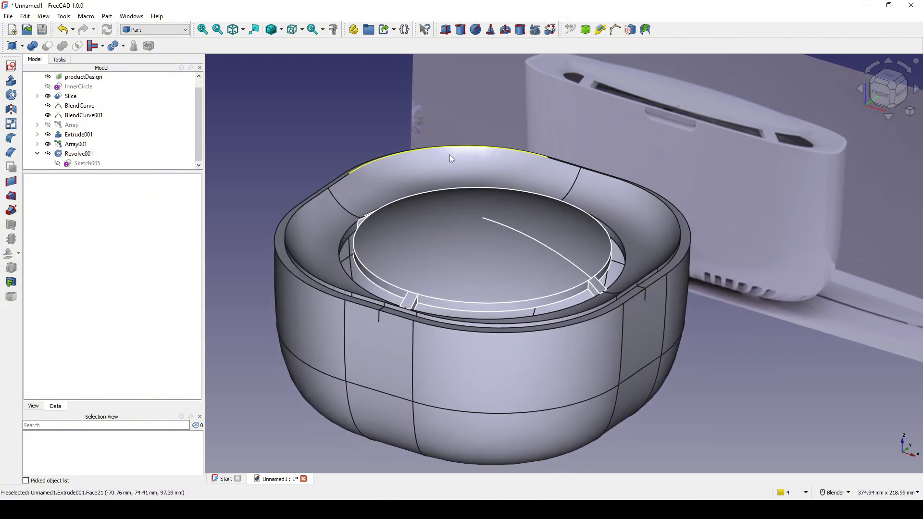
Fuse Revolve001, Array001 and Extrude001 into a single solid with a Boolean union
left_click(78, 154)
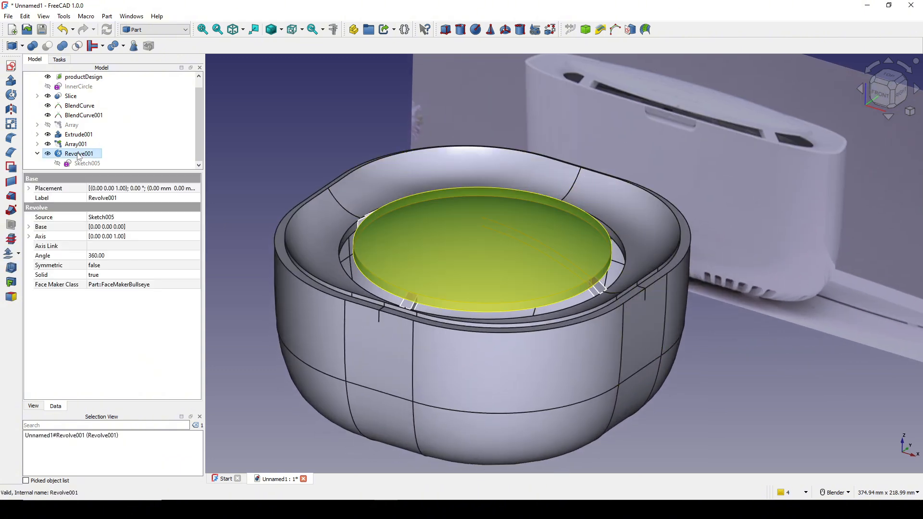
left_click(75, 144, "ctrl")
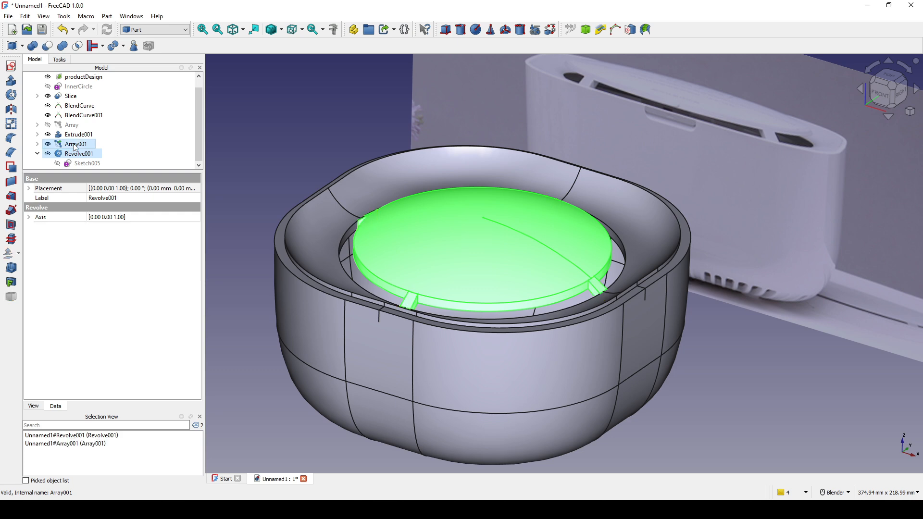
left_click(74, 138, "ctrl")
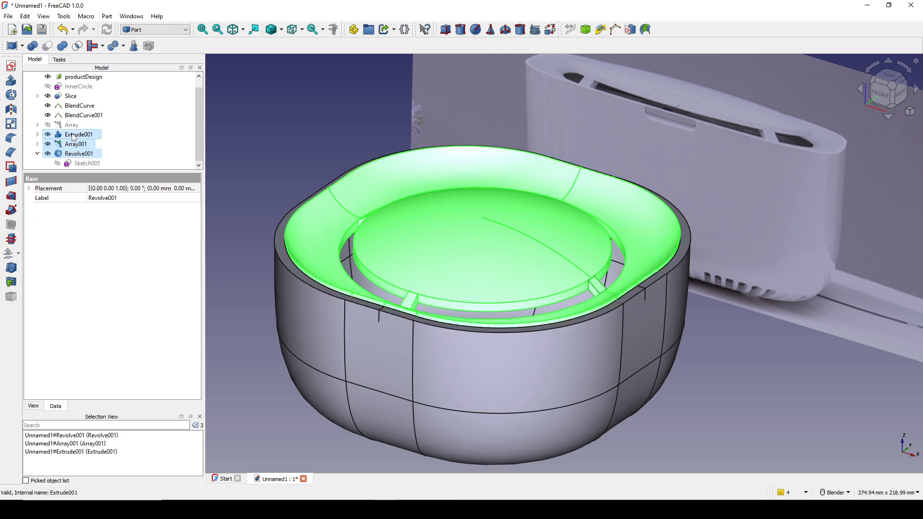
left_click(64, 46)
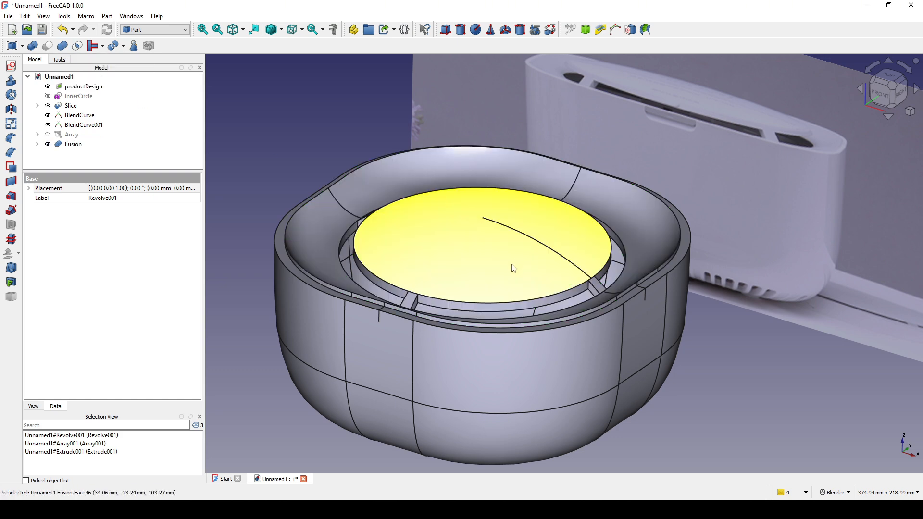
middle_click_drag(513, 268, 656, 303)
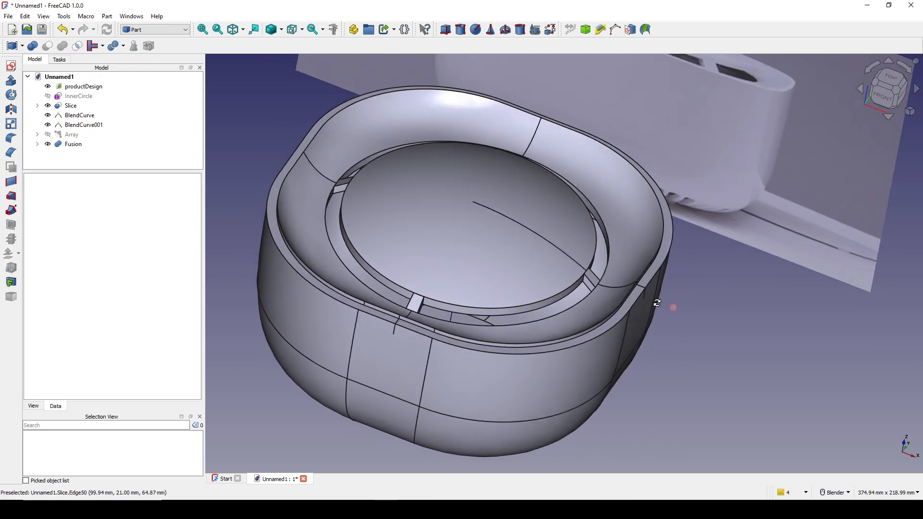
left_click(509, 264)
middle_click_drag(508, 263, 537, 249)
right_click(63, 146)
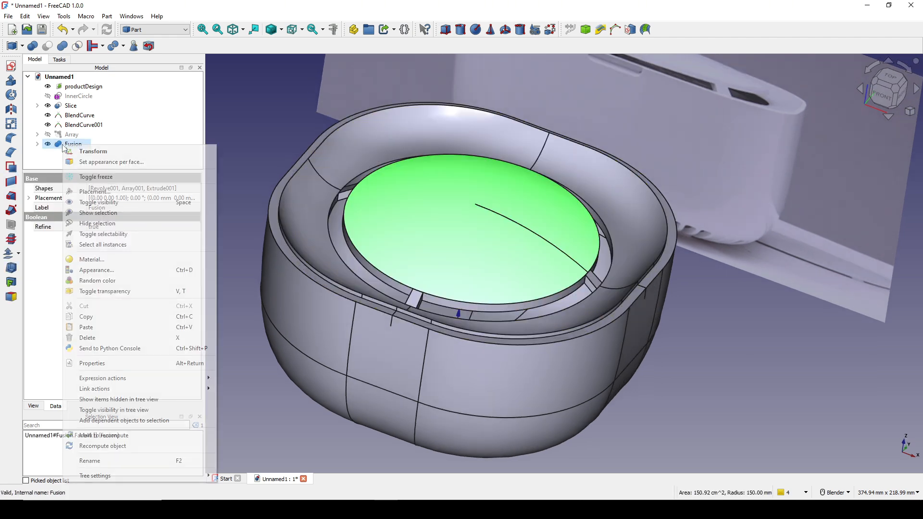
left_click(121, 470)
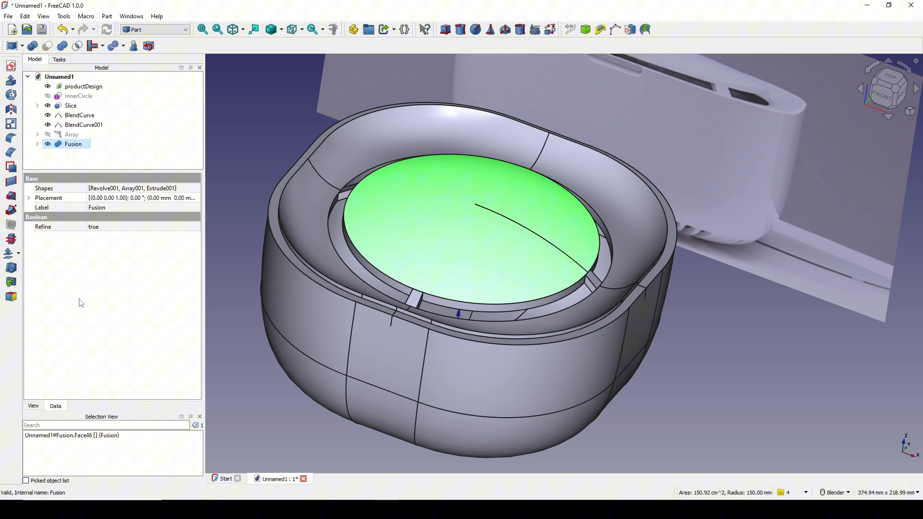
Rename the fused solid as Lid
right_click(76, 147)
left_click(140, 460)
left_click(677, 359)
middle_click_drag(676, 359, 630, 296)
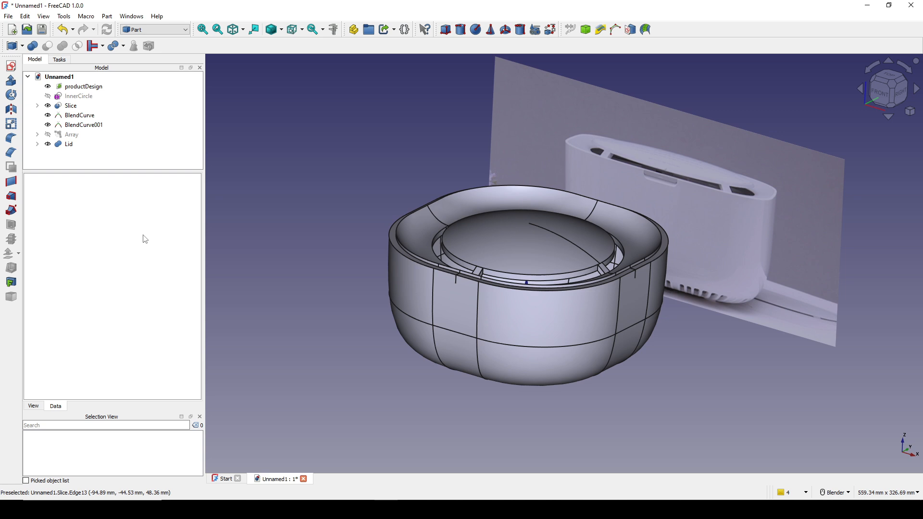
Hide the Slice object and show the Cut body nested inside it
left_click(62, 106)
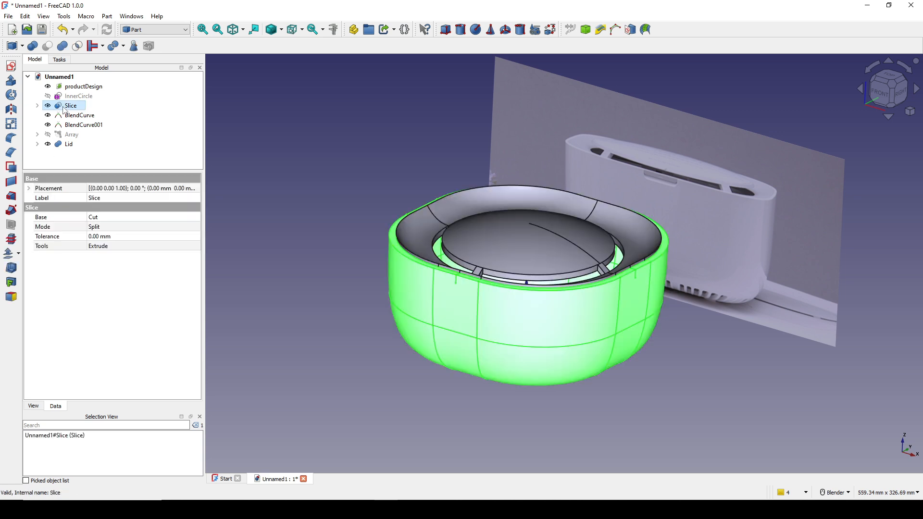
key("space")
left_click(38, 106)
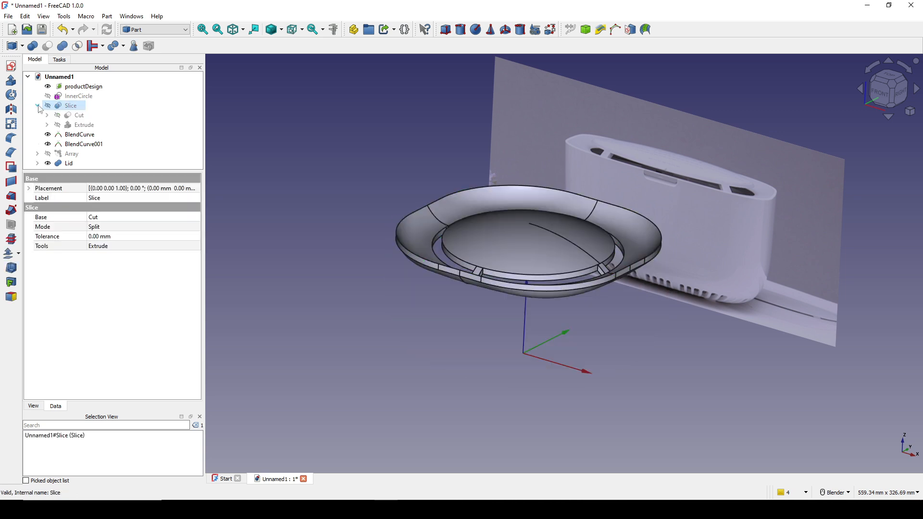
left_click(80, 118)
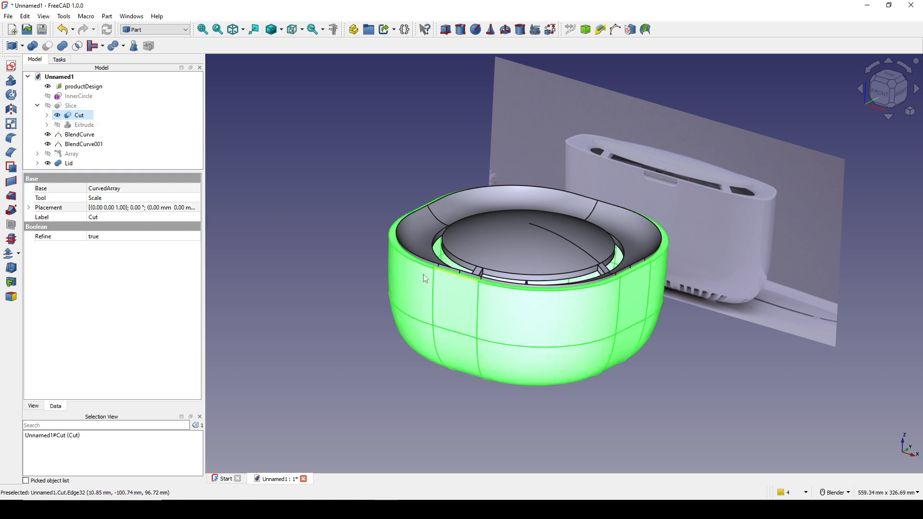
left_click(366, 275)
View the container from below and hide the productDesign reference image
scroll(432, 278, "up", 4)
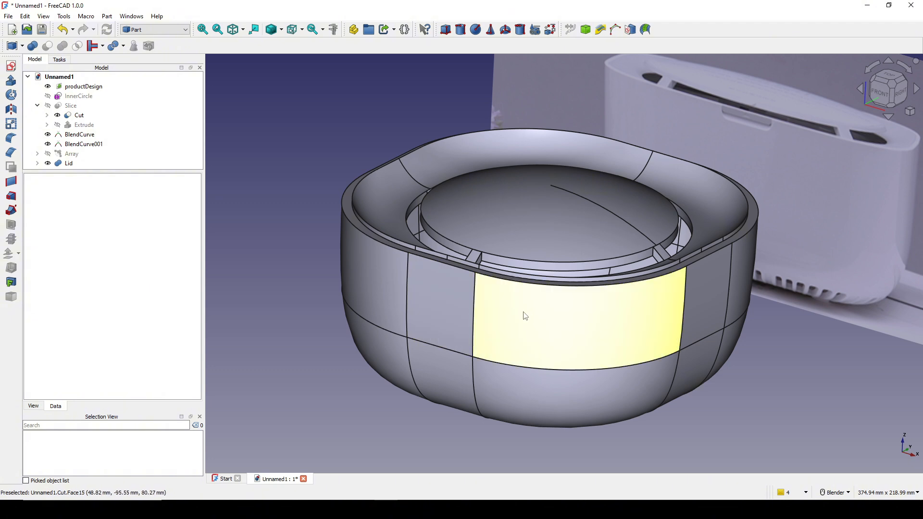
middle_click_drag(525, 316, 783, 282)
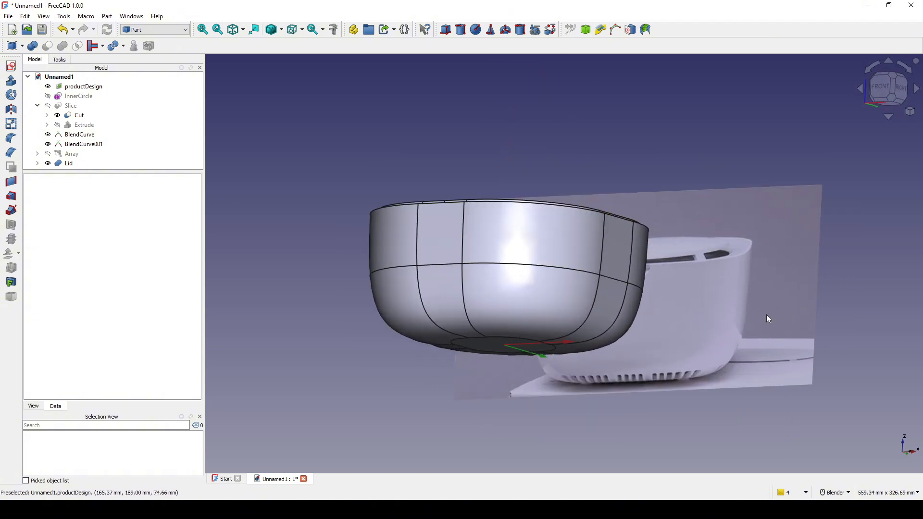
middle_click_drag(767, 319, 622, 255)
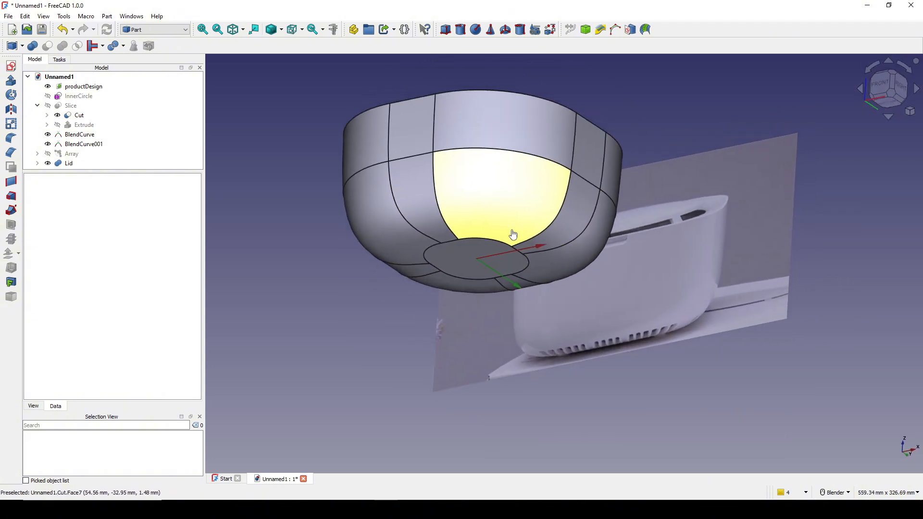
middle_click_drag(513, 234, 608, 253)
left_click(709, 238)
middle_click_drag(702, 235, 652, 244)
key("space")
left_click(635, 213)
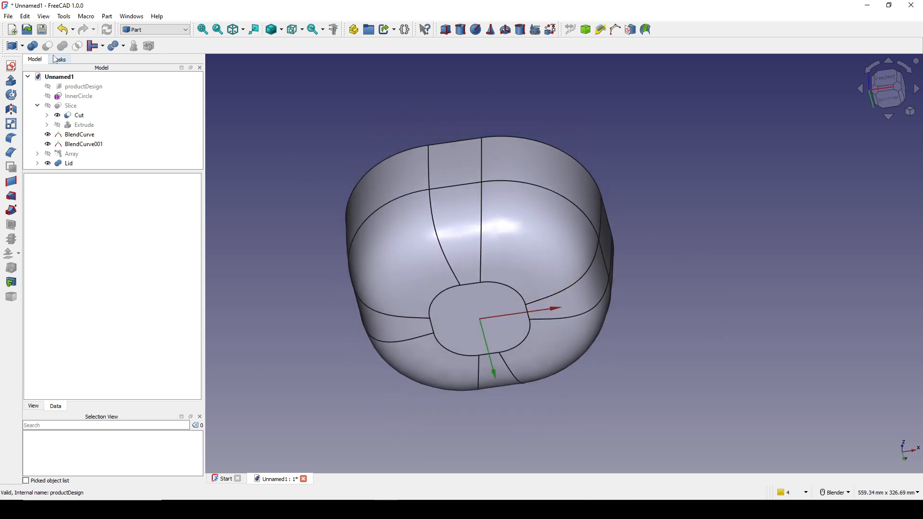
Create a new sketch on the XY-Plane with reversed direction and 0 mm offset
left_click(8, 68)
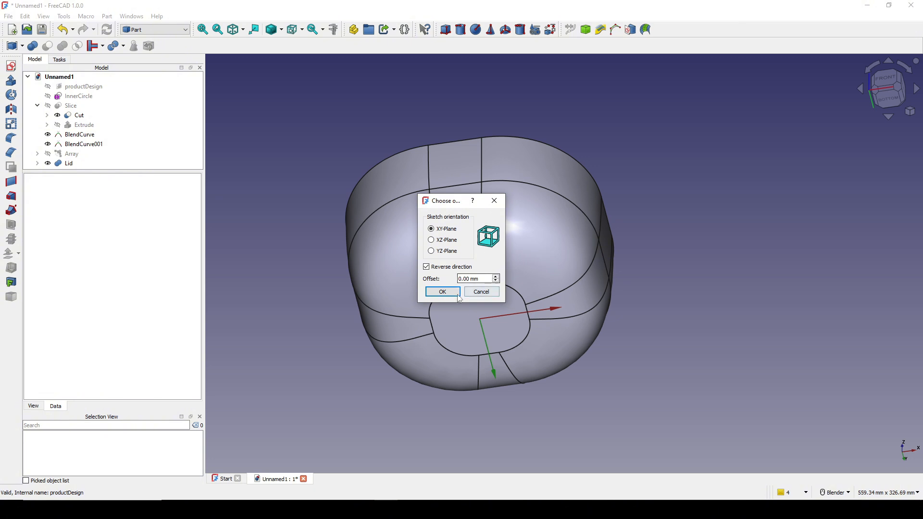
left_click(442, 292)
scroll(535, 231, "up", 3)
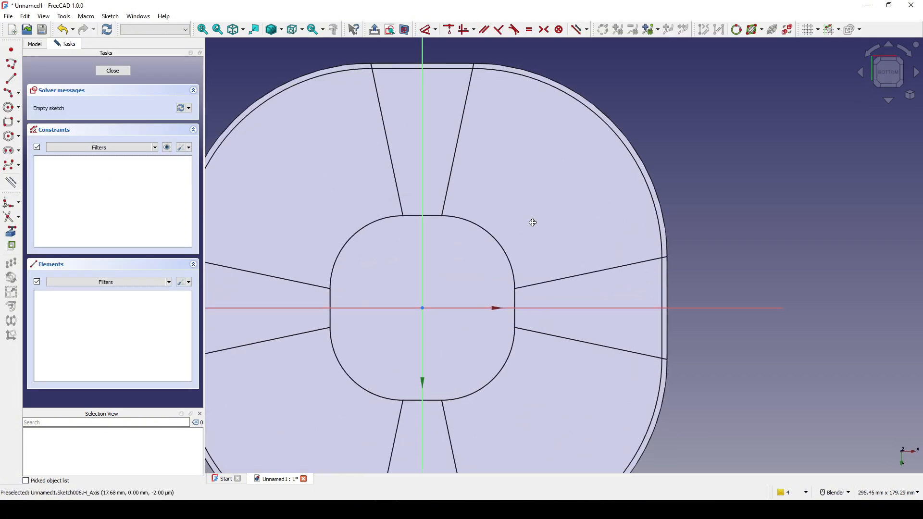
scroll(537, 197, "down", 2)
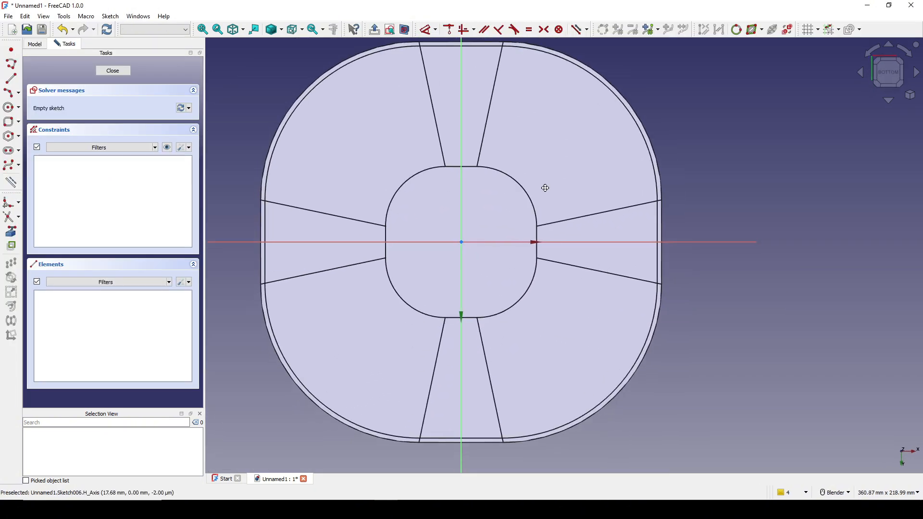
Bring two seam edges of the container's underside, one near each positive axis arrow, into the sketch as external geometry
left_click(13, 239)
left_click(495, 370)
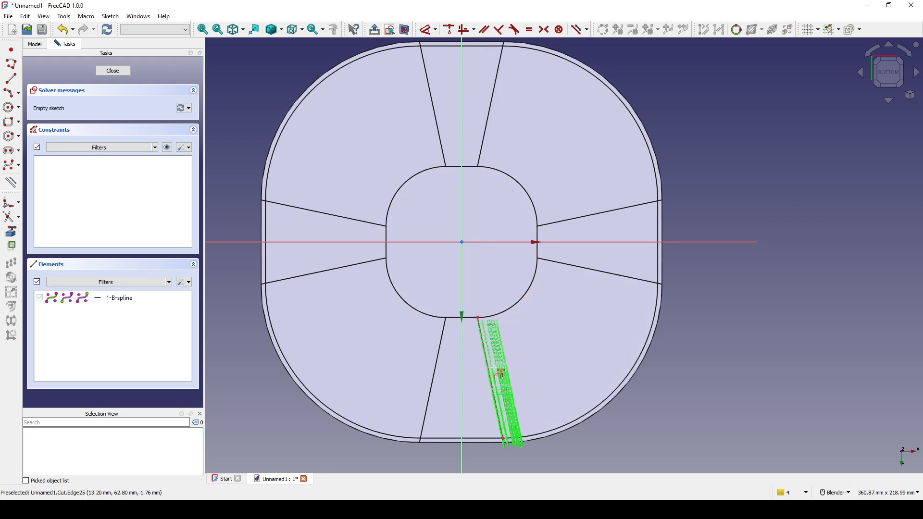
left_click(596, 272)
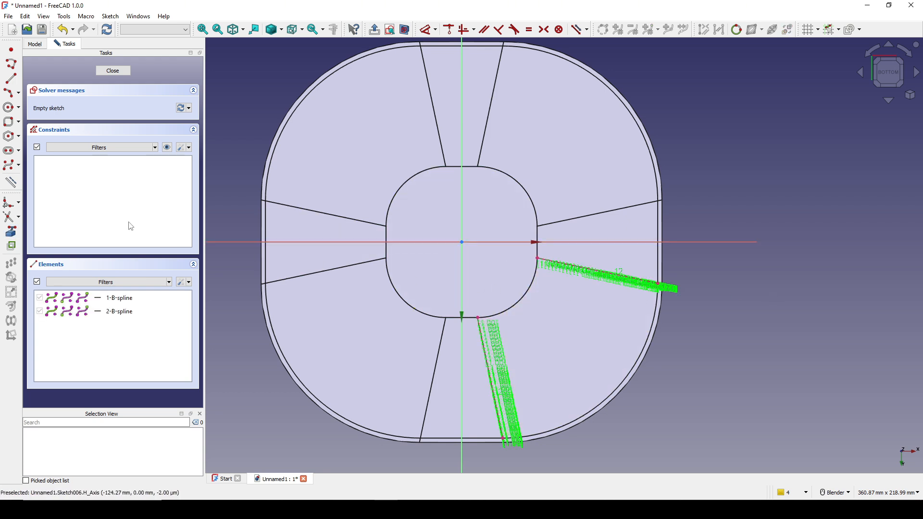
Sketch two nested rounded rectangles around the origin, both lying between the flat base outline and the container's outer edge
left_click(18, 123)
left_click(53, 142)
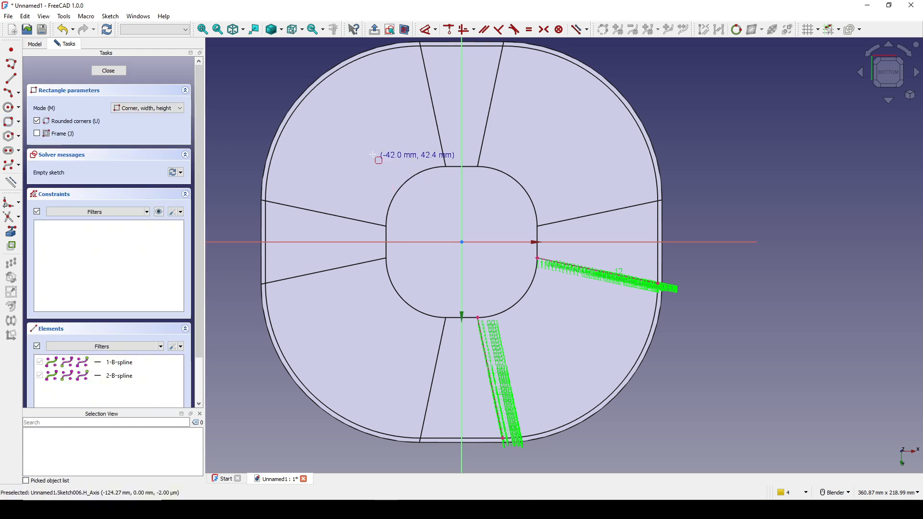
left_click(353, 139)
left_click(587, 367)
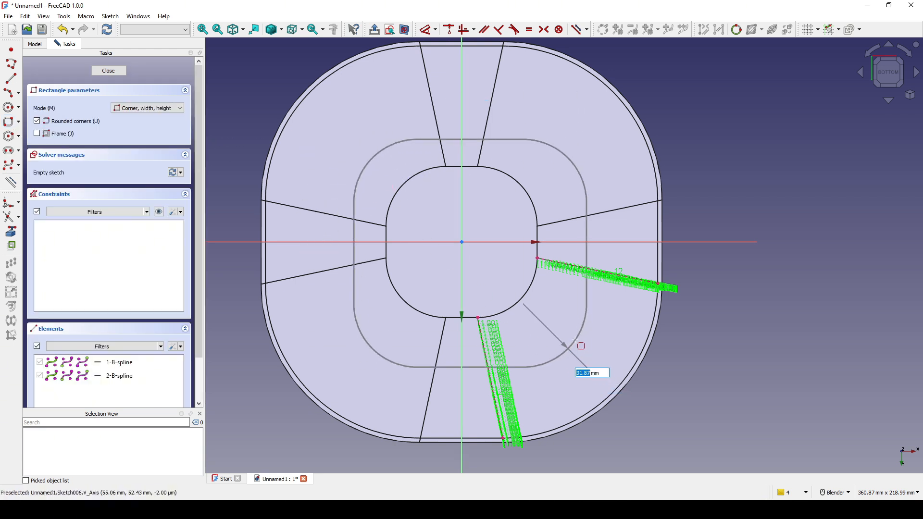
left_click(573, 340)
left_click(320, 102)
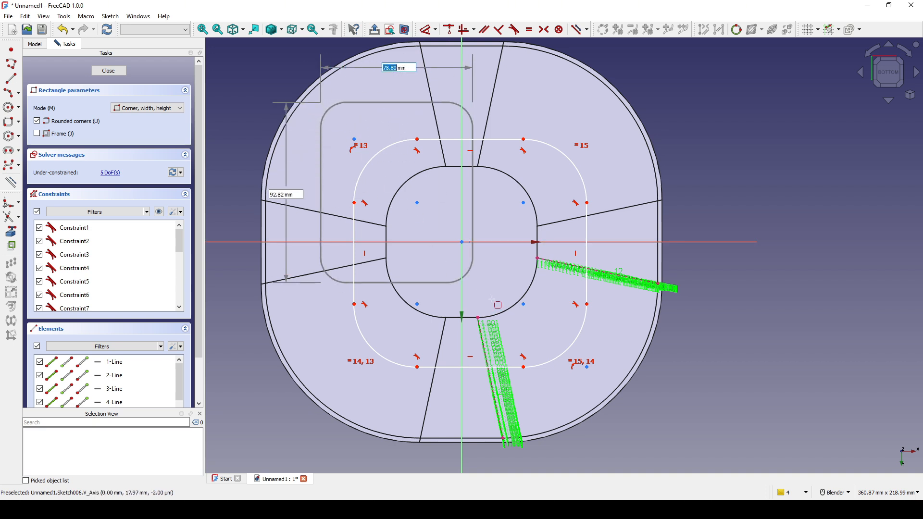
left_click(619, 398)
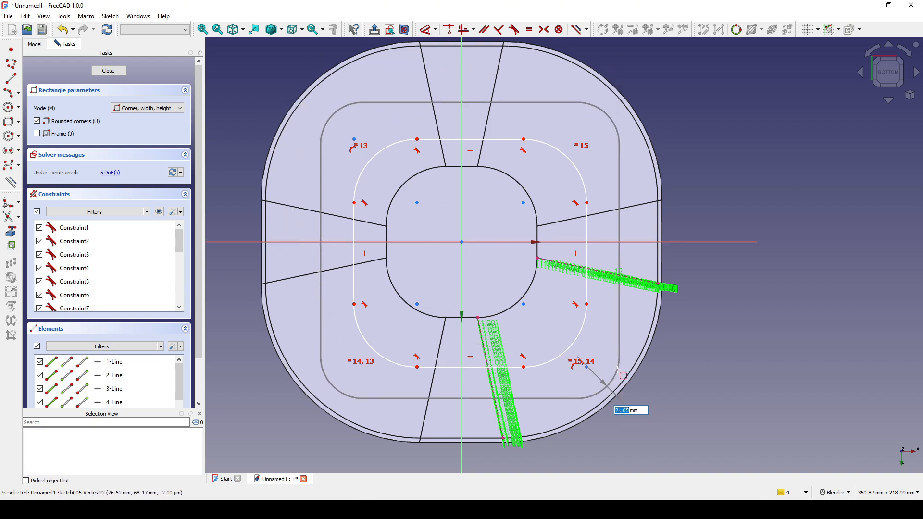
left_click(576, 344)
right_click(562, 324)
Constrain the inner and outer rounded rectangles' lower arc endpoints onto the projected seam edge near the vertical axis
scroll(564, 308, "up", 2)
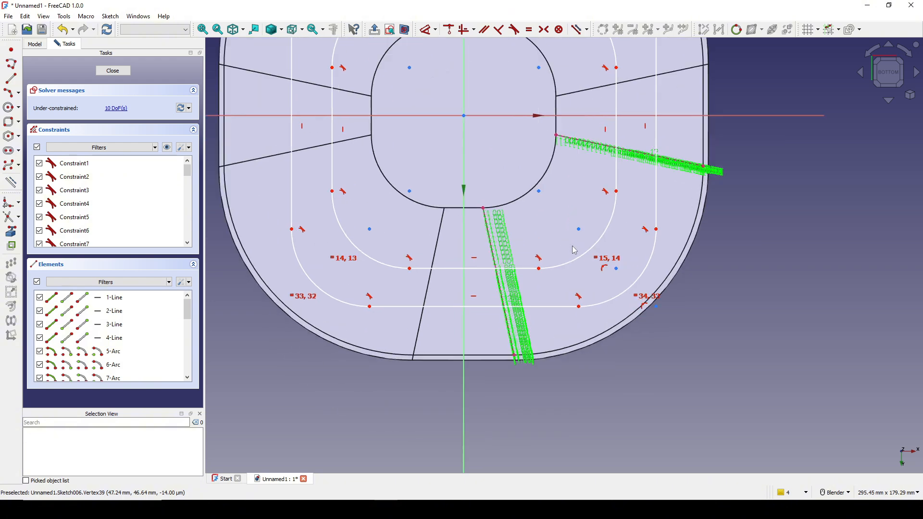
scroll(564, 266, "up", 4)
left_click(510, 271)
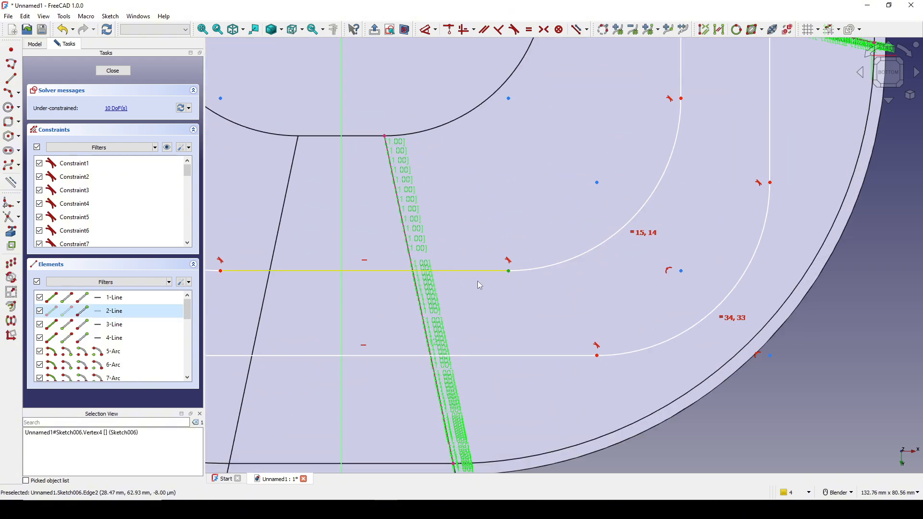
left_click(421, 309)
key("c")
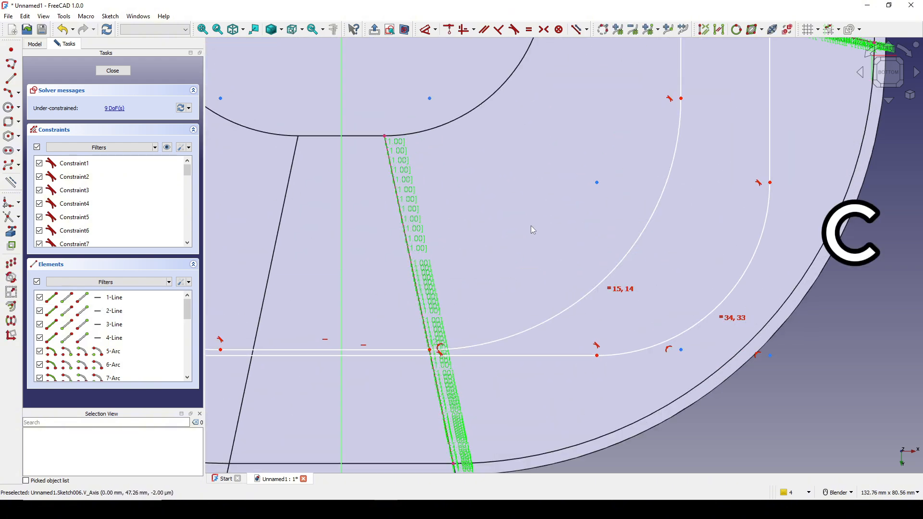
left_click(597, 355)
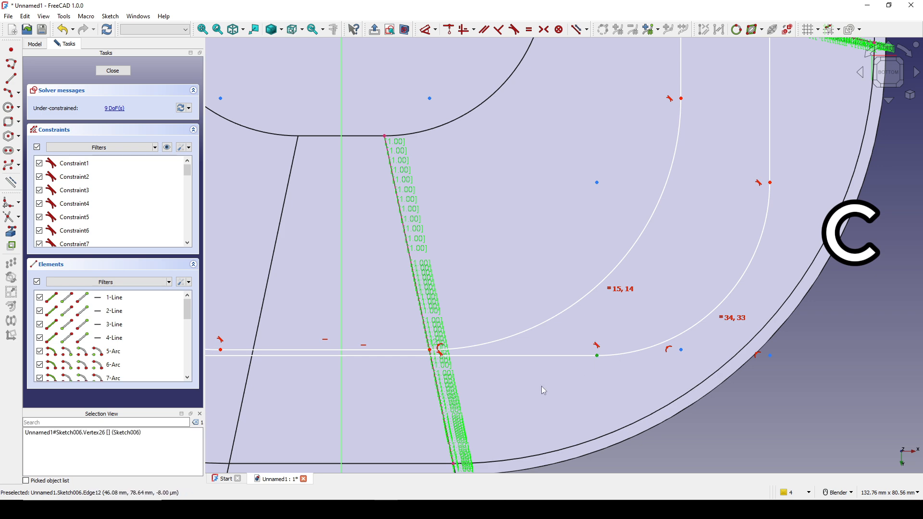
left_click(456, 430)
key("c")
scroll(658, 376, "down", 3)
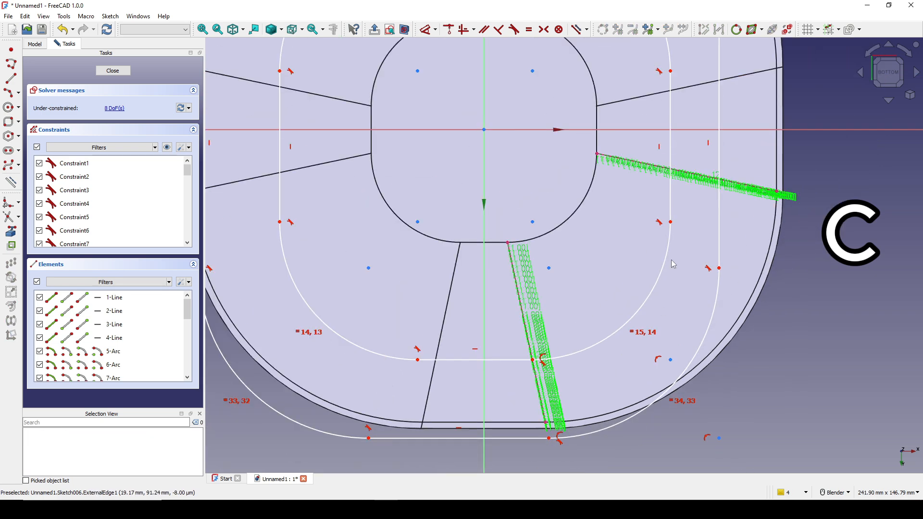
Constrain the inner and outer rounded rectangles' side arc endpoints onto the projected seam edge near the horizontal axis
scroll(531, 339, "up", 4)
left_click(518, 325)
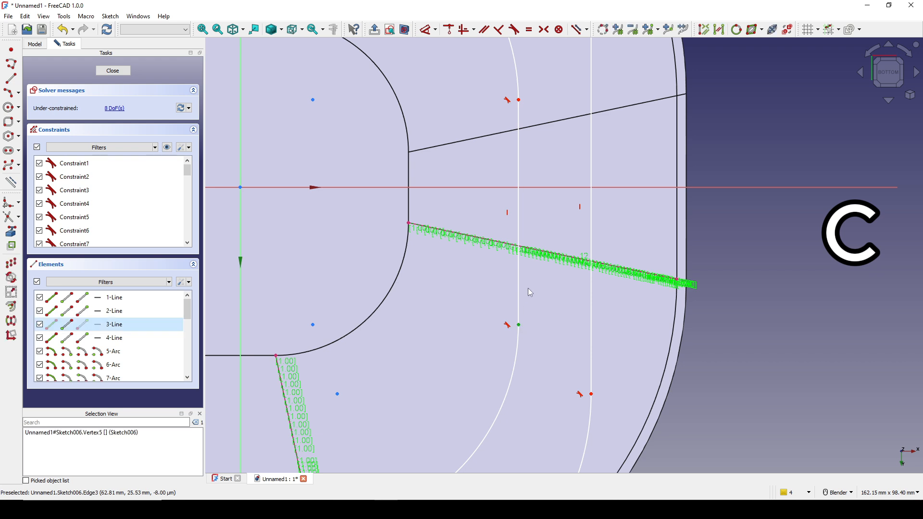
left_click(535, 257)
key("c")
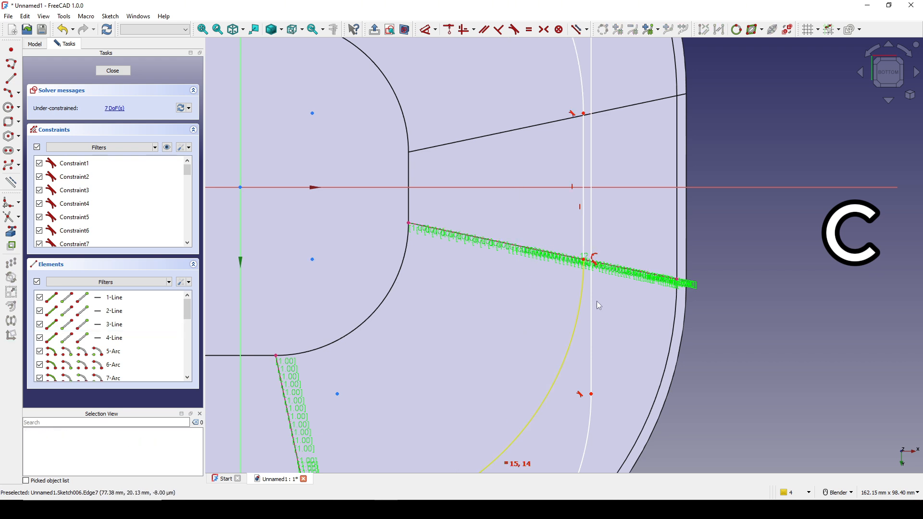
left_click(596, 396)
left_click(656, 278)
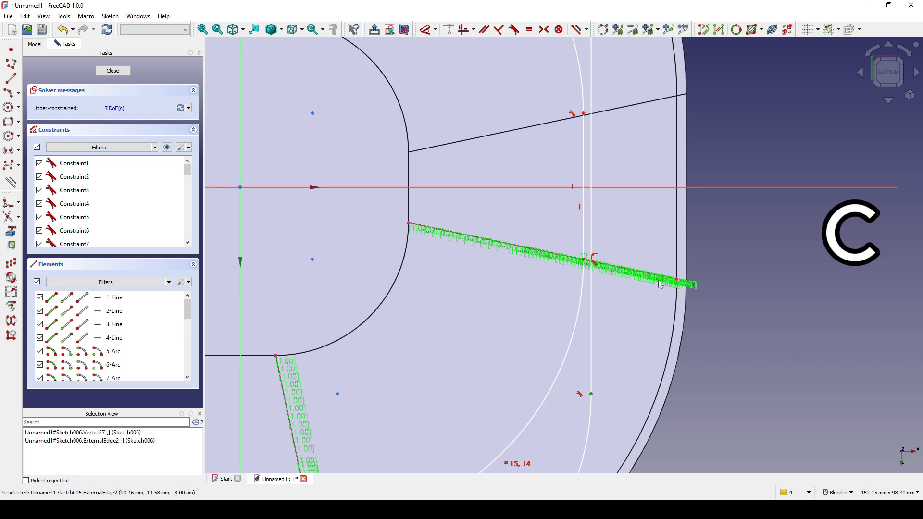
key("c")
scroll(662, 285, "down", 5)
scroll(658, 302, "up", 4)
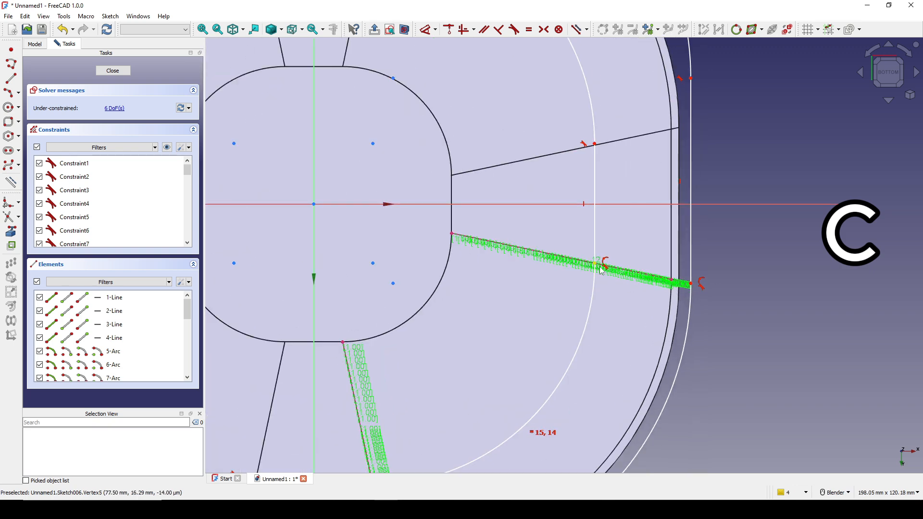
Shrink both rounded rectangles along the seam edges, bringing the inner one near the base outline and the outer one inside the wall
left_click_drag(600, 270, 480, 237)
left_click_drag(690, 284, 603, 266)
scroll(587, 272, "down", 3)
scroll(692, 259, "up", 1)
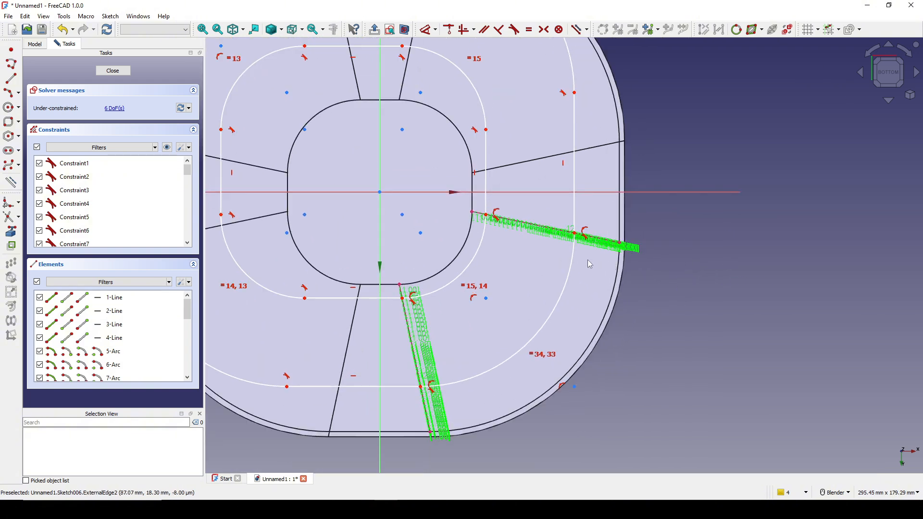
scroll(762, 267, "down", 2)
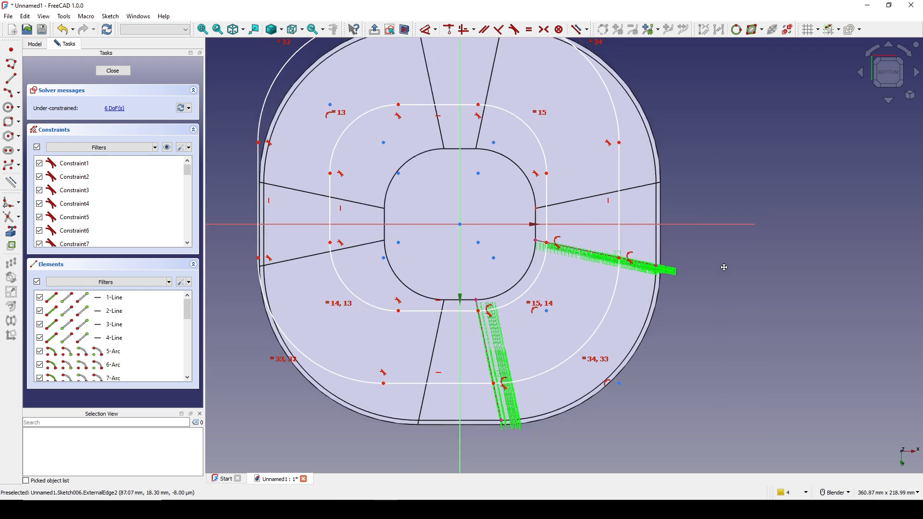
Draw two lines from the origin along the vertical and horizontal axes, each extending past the container's outer edge
left_click(12, 81)
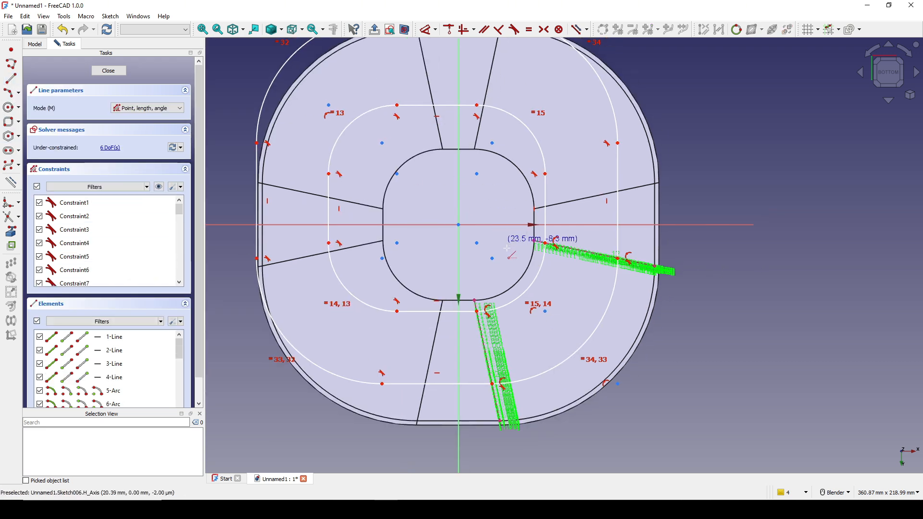
left_click(459, 225)
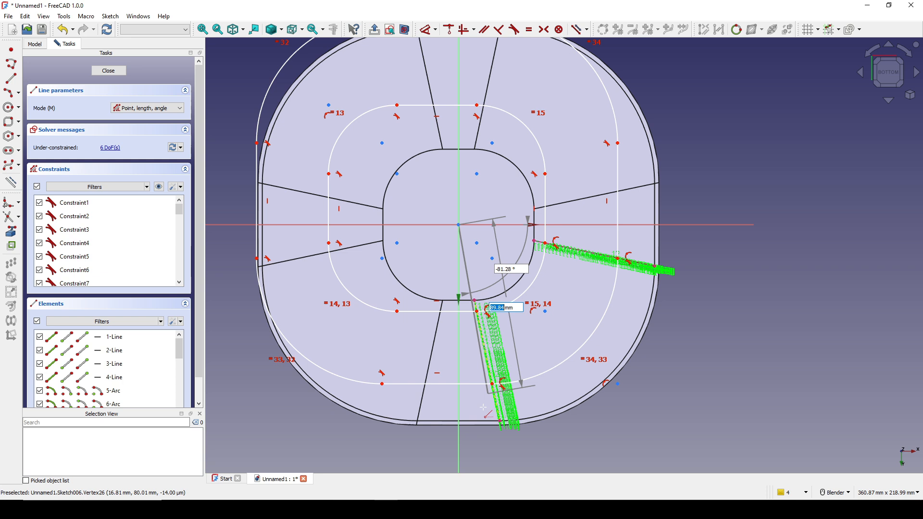
left_click(461, 462)
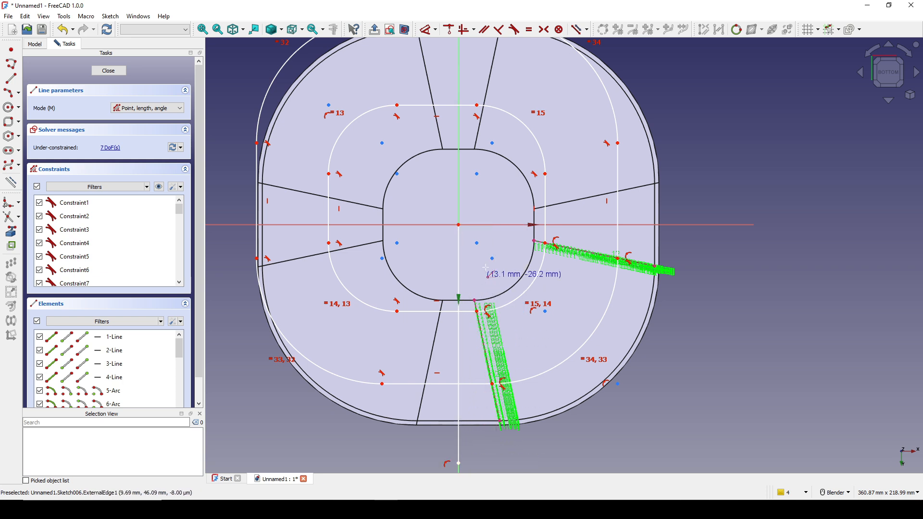
left_click(459, 224)
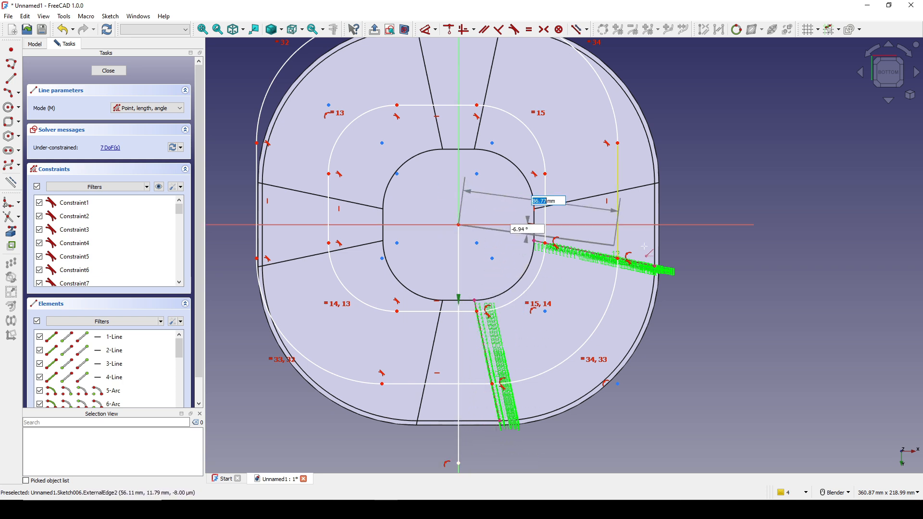
left_click(721, 225)
middle_click_drag(568, 302, 576, 263, "shift")
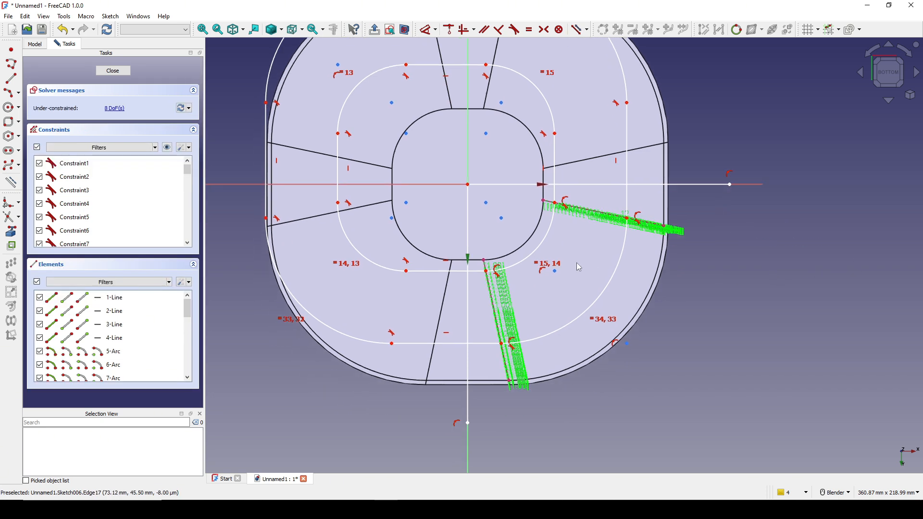
Trim the inner and outer rounded rectangles where the vertical and horizontal helper lines cross them
key("g")
key("t")
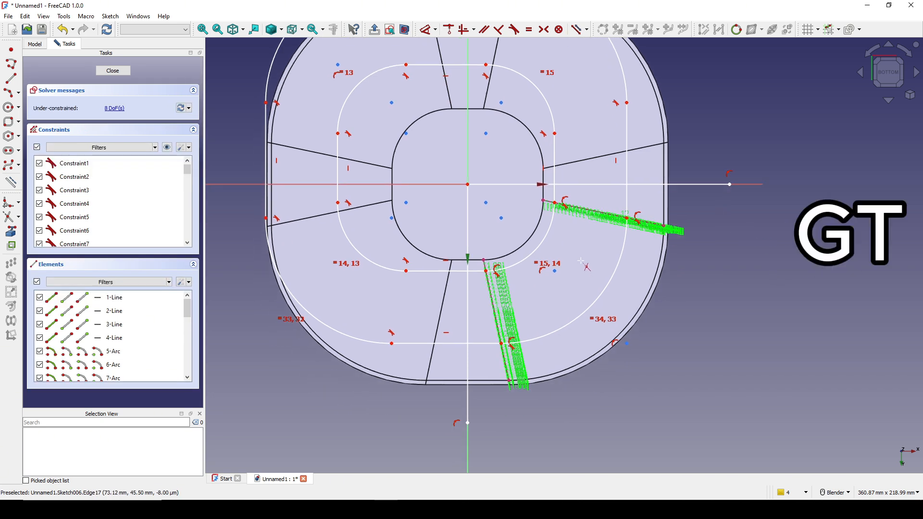
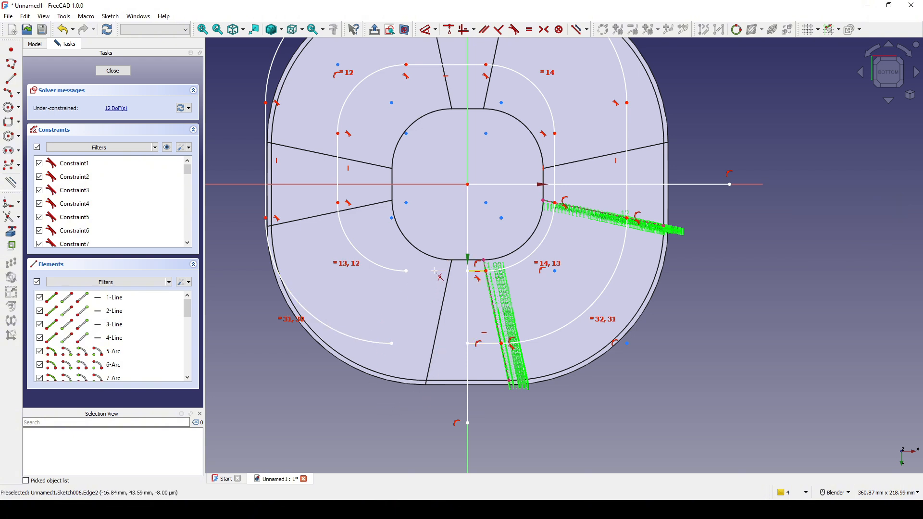
left_click(551, 153)
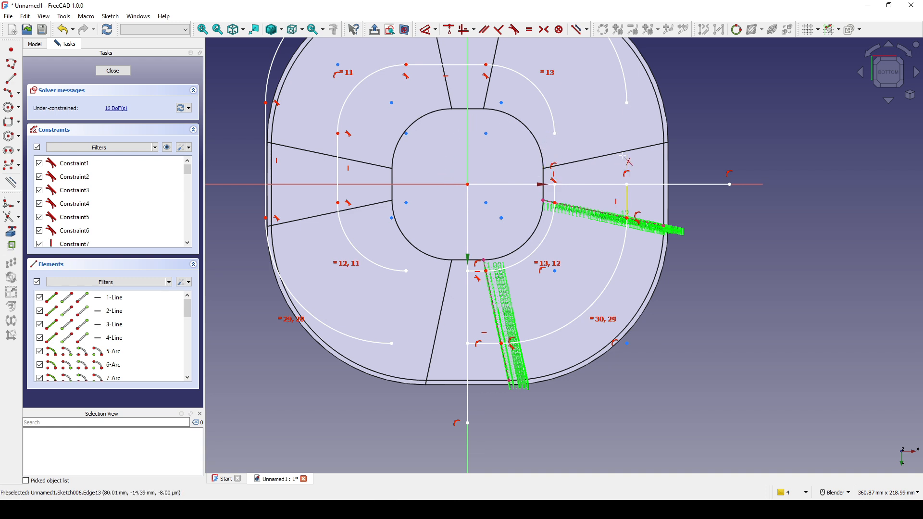
Delete the trimmed rectangle segments outside the lower-right quarter of the sketch
scroll(625, 160, "down", 2)
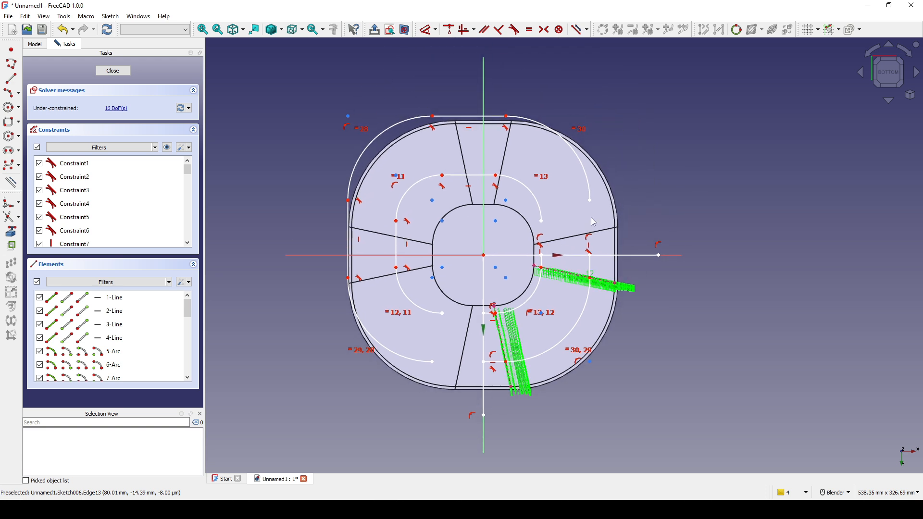
left_click_drag(633, 220, 240, 93)
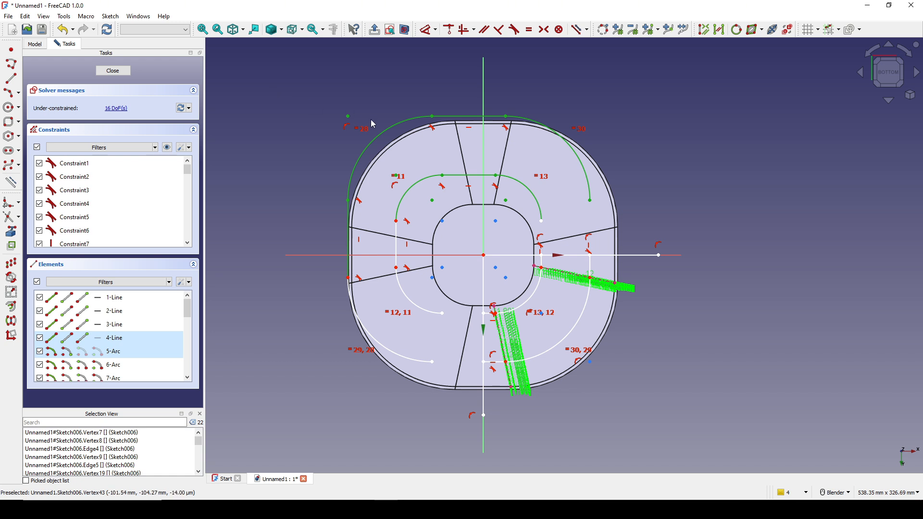
key("Delete")
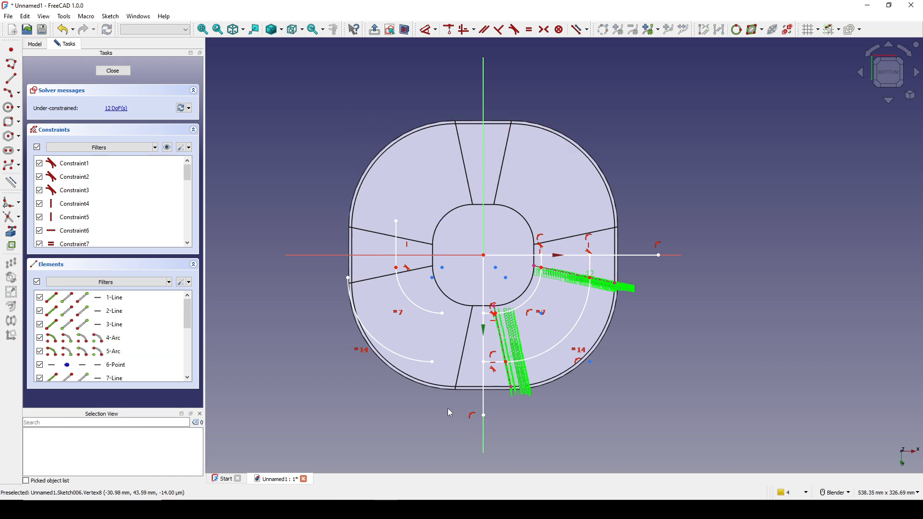
mouse_move(449, 412)
left_mouse_down()
mouse_move(405, 294)
mouse_move(318, 184)
left_mouse_up()
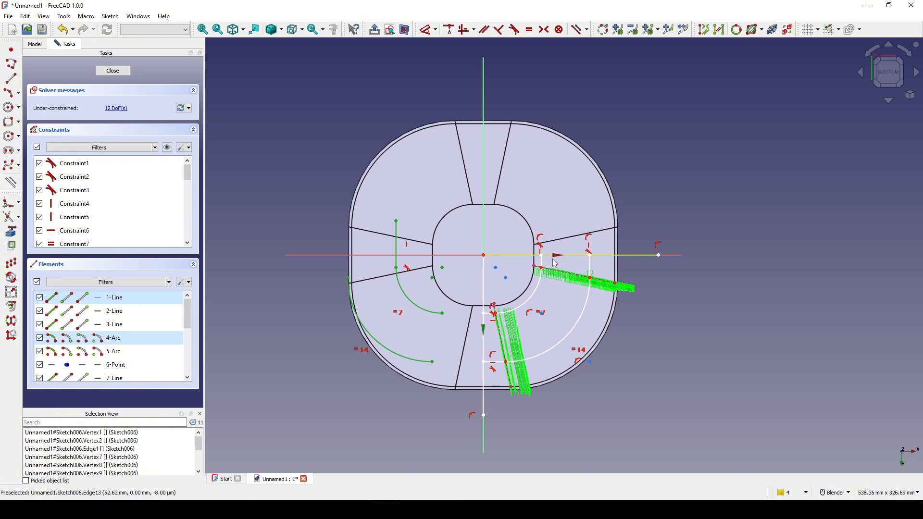
key("Delete")
Delete the two helper lines running from the origin along the vertical and horizontal axes
scroll(549, 328, "up", 4)
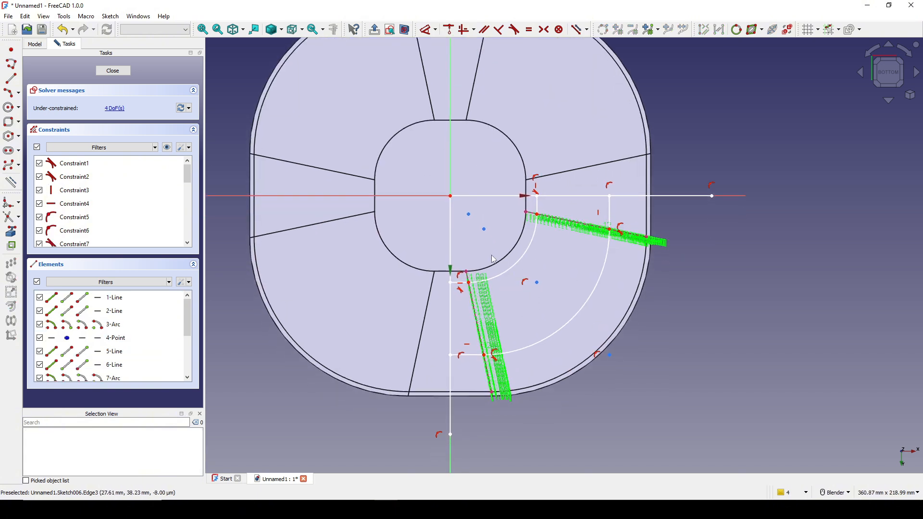
left_click(452, 233)
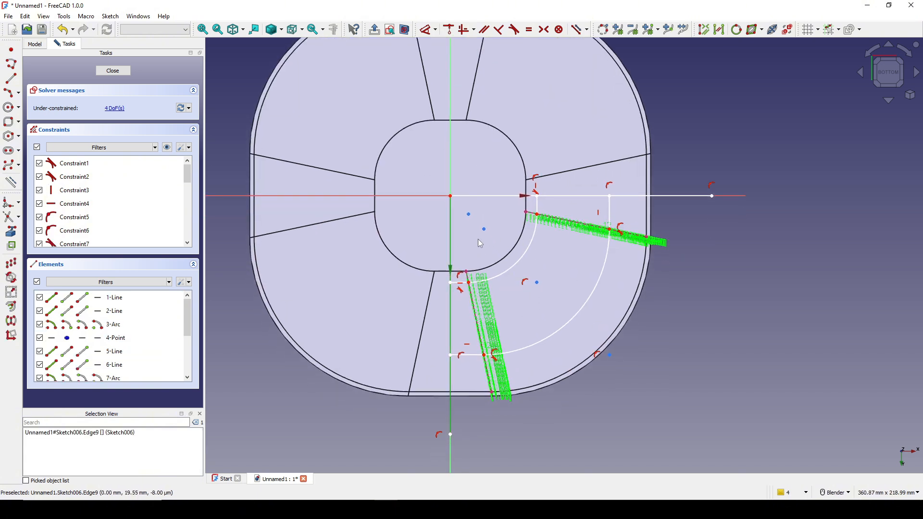
key("Delete")
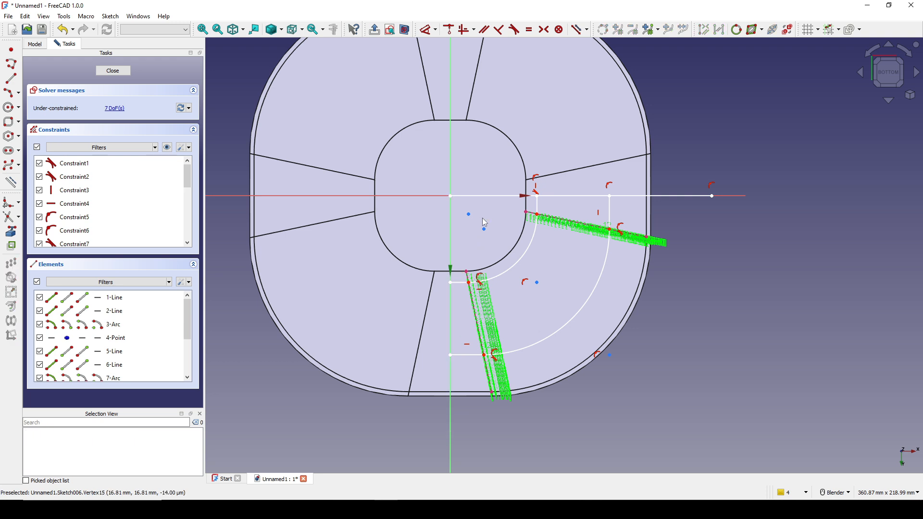
left_click(489, 196)
key("Delete")
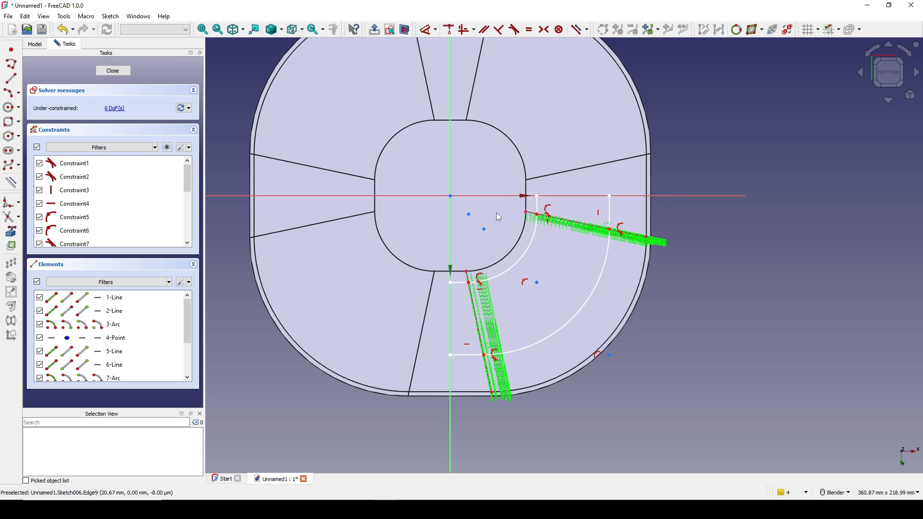
Constrain the lower open endpoints of the outer and inner quarter curves onto the vertical axis
scroll(476, 362, "up", 2)
scroll(474, 361, "up", 4)
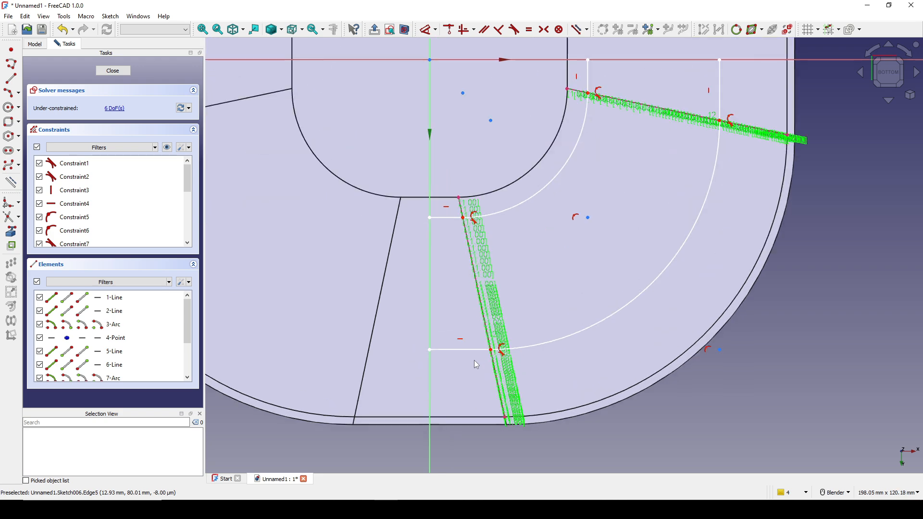
middle_click_drag(440, 300, 448, 293, "shift")
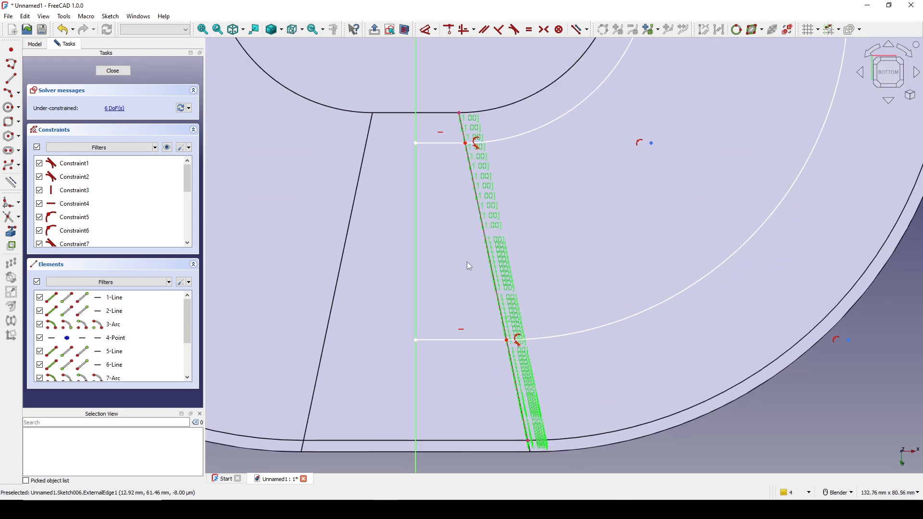
left_click(417, 340)
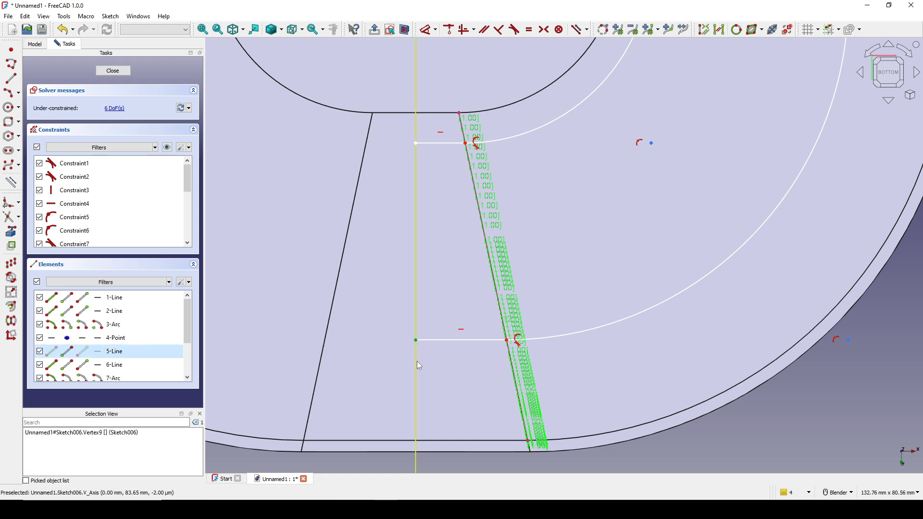
left_click(416, 365)
key("c")
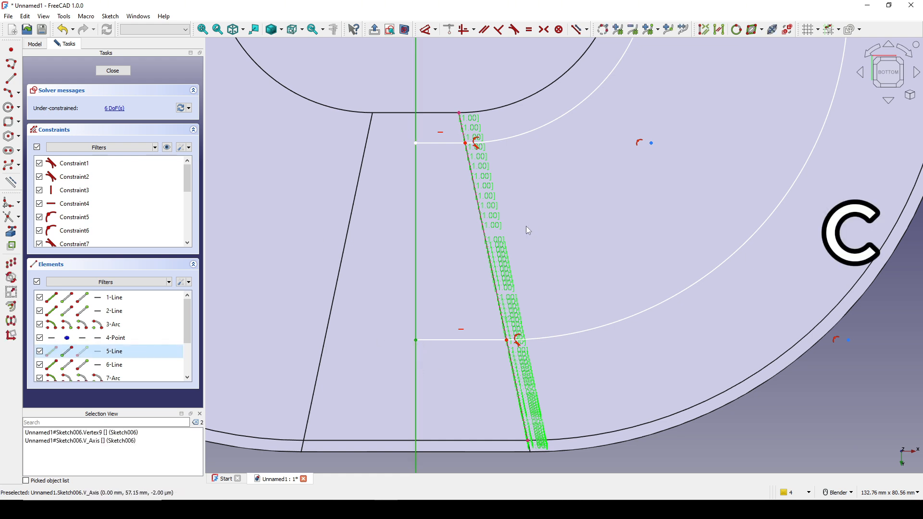
left_click(416, 144)
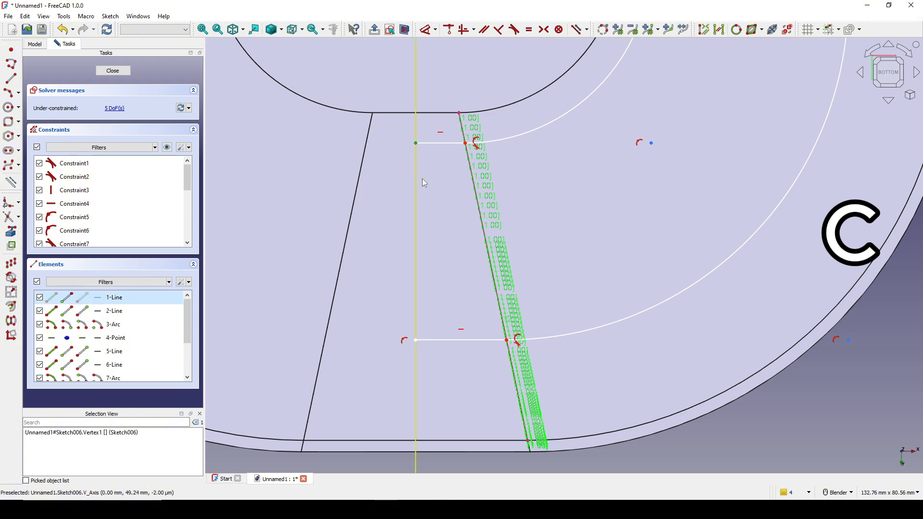
left_click(417, 188)
key("c")
Constrain the upper open endpoints of the inner and outer quarter curves onto the horizontal axis
scroll(505, 199, "down", 3)
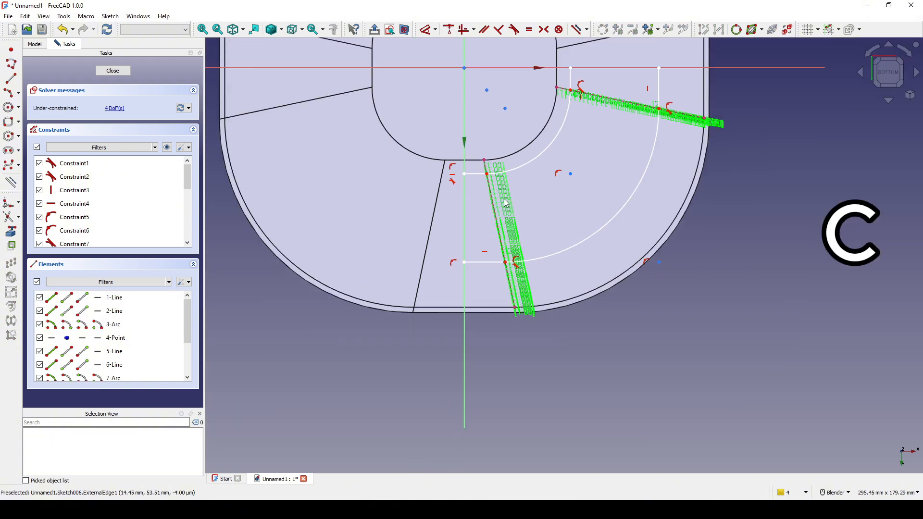
scroll(506, 203, "down", 3)
scroll(462, 208, "up", 5)
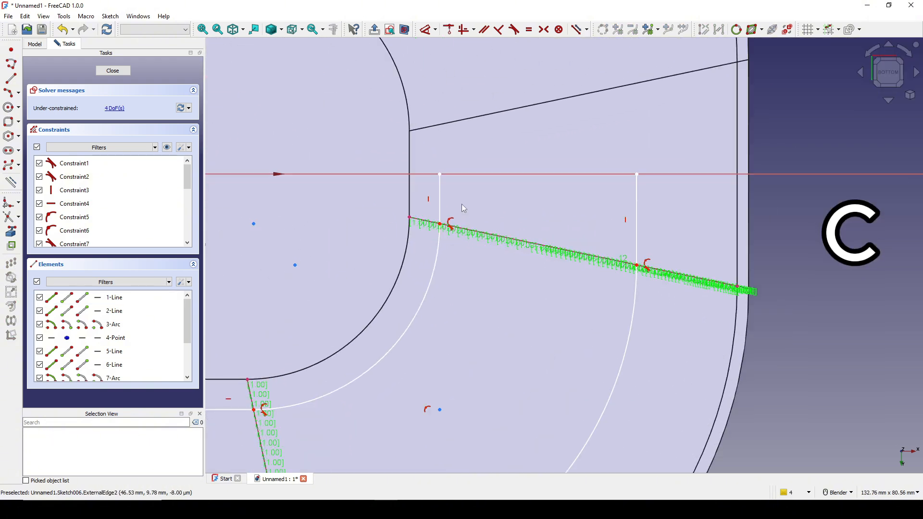
left_click(439, 174)
left_click(464, 174)
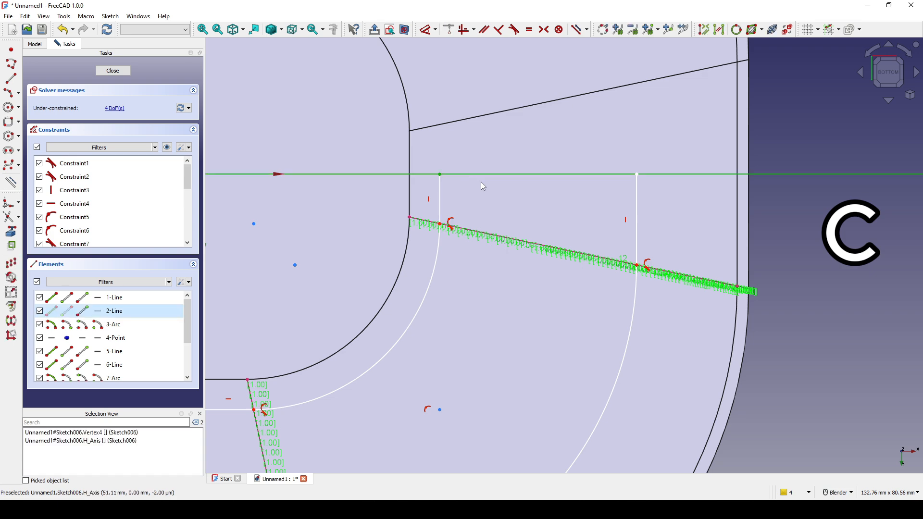
key("c")
left_click(636, 174)
left_click(664, 174)
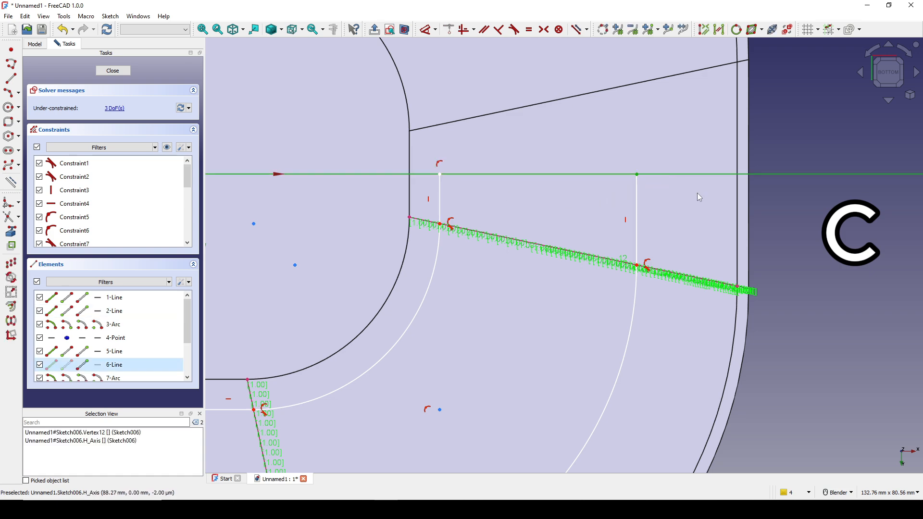
key("c")
Pull the inner quarter curve slightly toward the base outline, with its corner point about 42 mm from each axis, and close the sketch
scroll(696, 211, "down", 4)
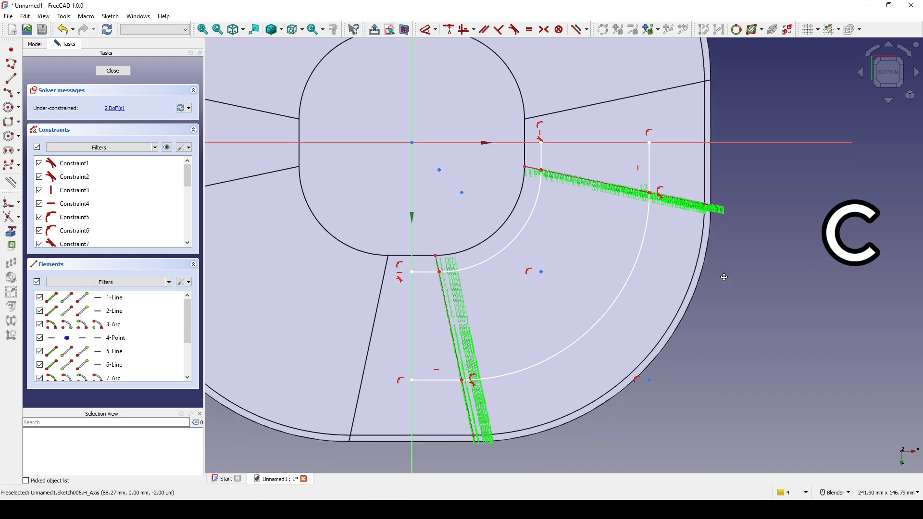
middle_click_drag(724, 278, 726, 286, "shift")
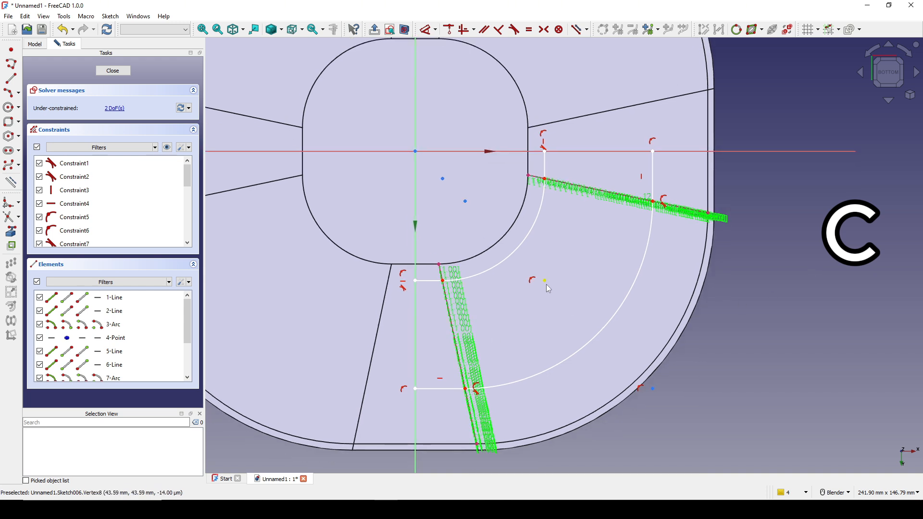
left_click_drag(547, 284, 540, 280)
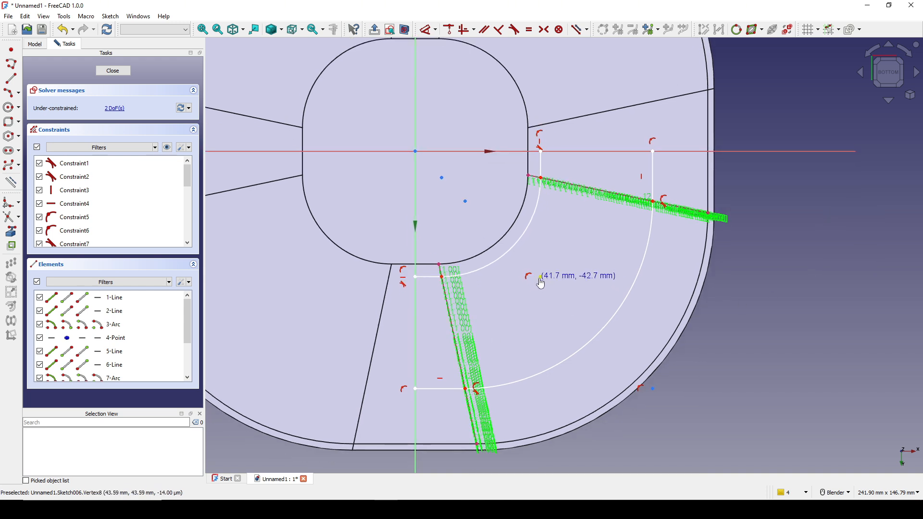
mouse_move(733, 302)
middle_mouse_down("shift")
mouse_move(735, 293)
mouse_move(755, 297)
middle_mouse_up("shift")
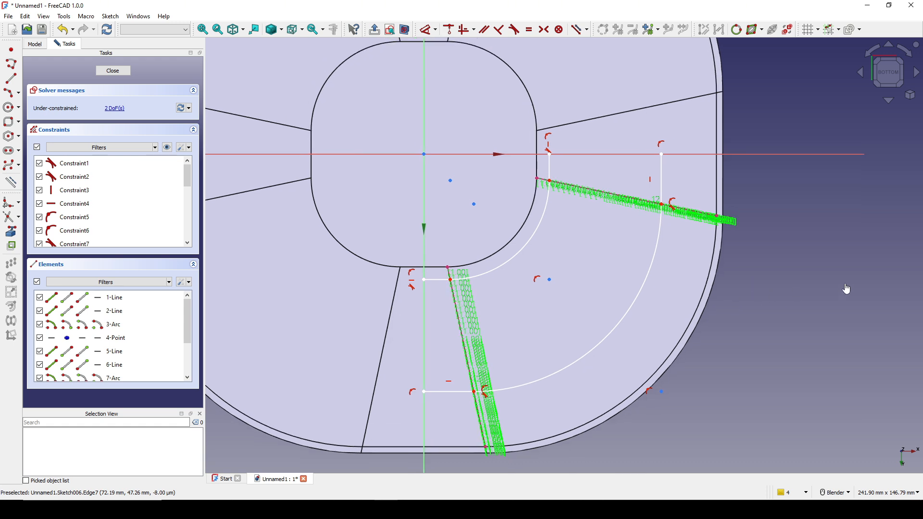
left_click(112, 71)
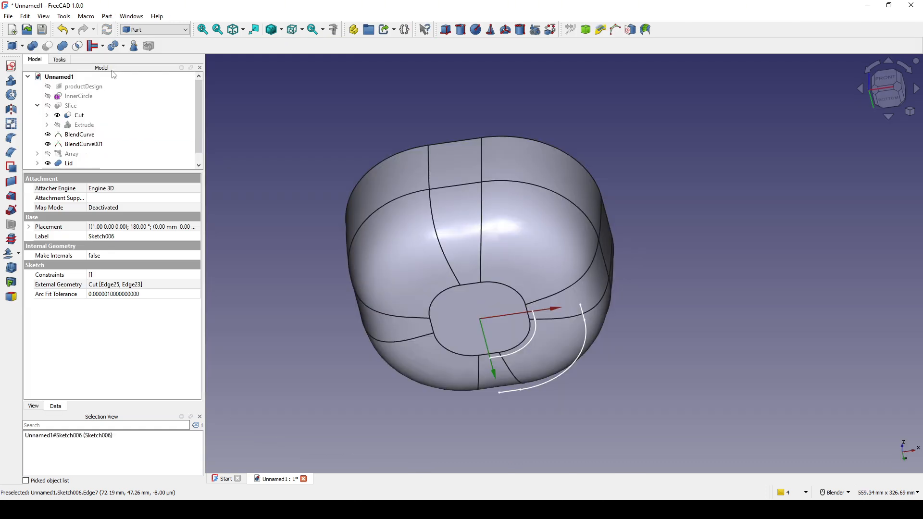
Inspect the inner quarter curve's individual line and arc edges on the container's underside
mouse_move(541, 233)
middle_mouse_down()
mouse_move(549, 258)
mouse_move(625, 298)
middle_mouse_up()
left_click(651, 312)
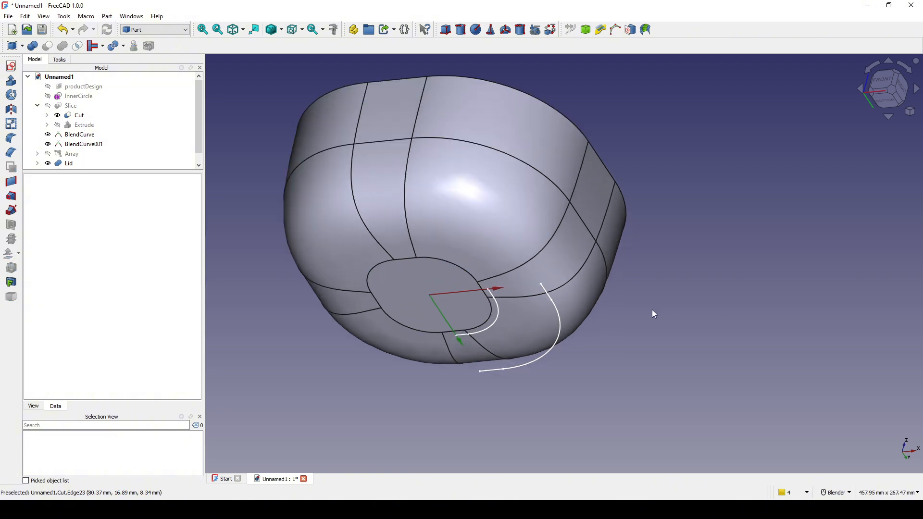
scroll(641, 267, "up", 3)
middle_click_drag(455, 245, 550, 319)
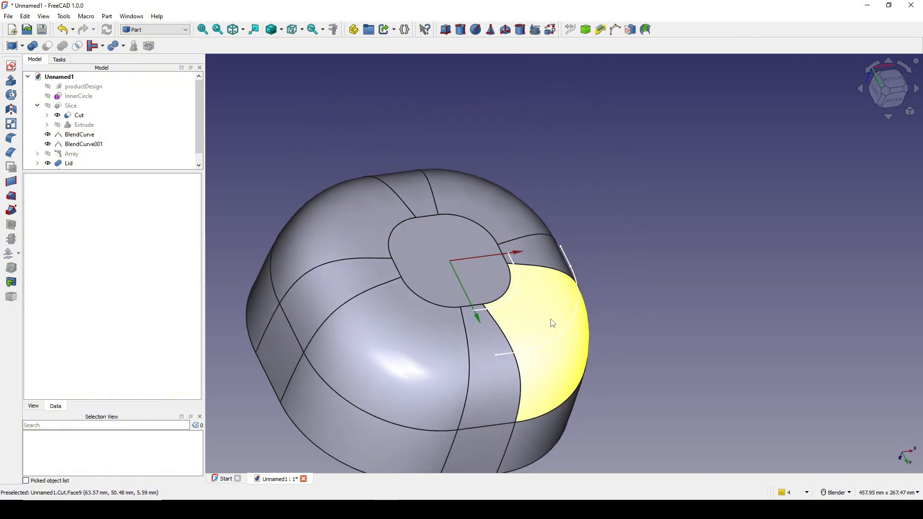
scroll(550, 319, "up", 5)
middle_click_drag(431, 319, 425, 313)
scroll(425, 313, "up", 2)
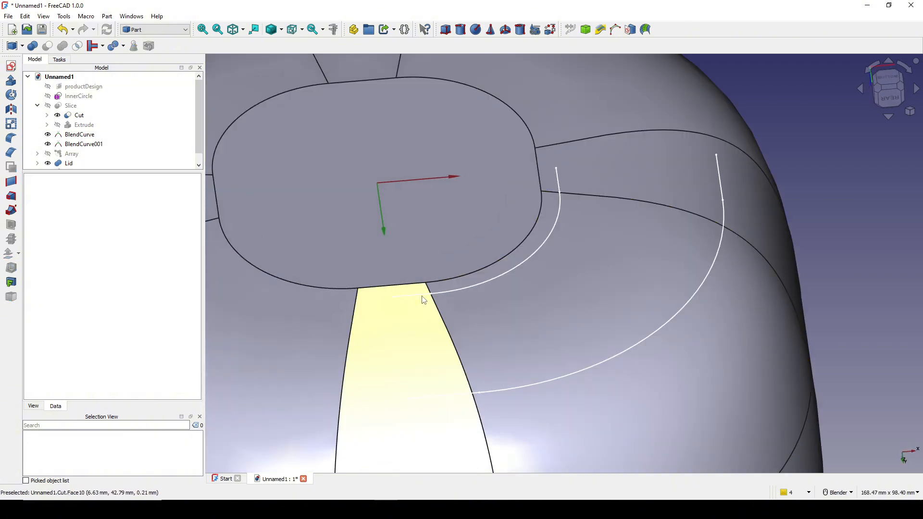
left_click(424, 297)
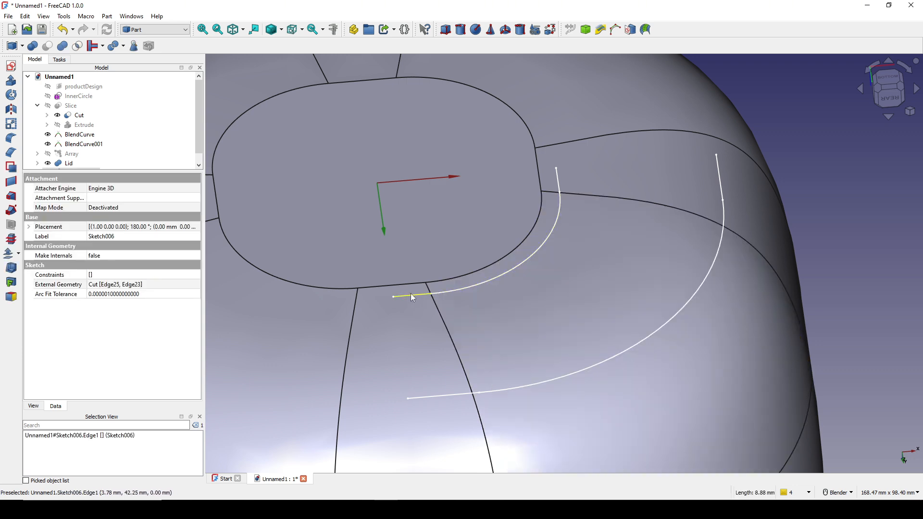
left_click(501, 276)
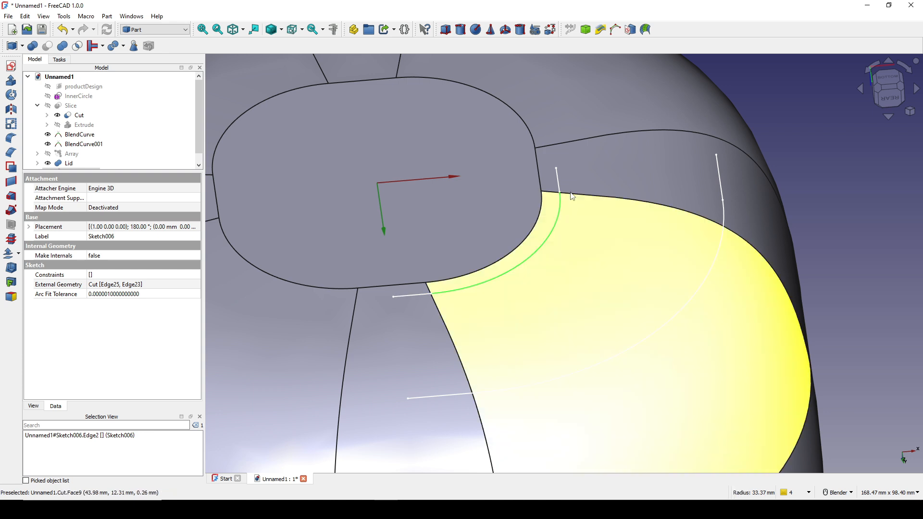
left_click(559, 183)
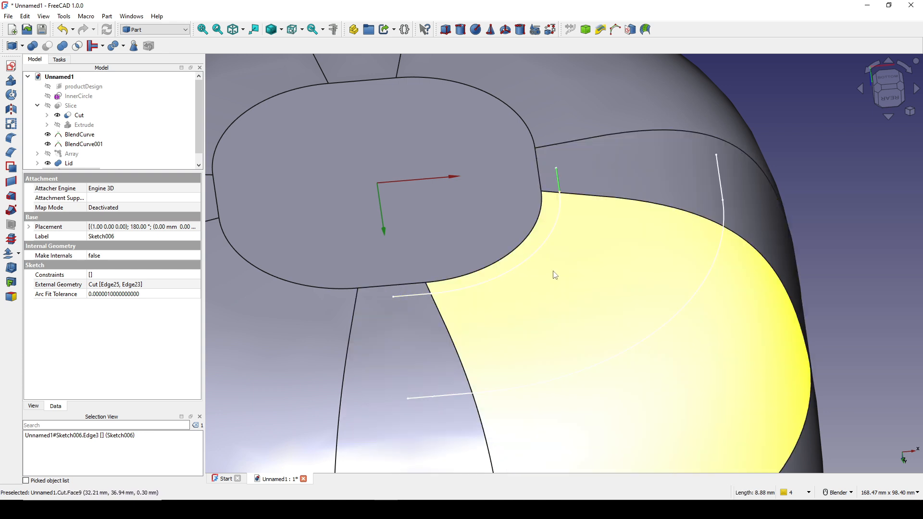
middle_click_drag(512, 272, 415, 287)
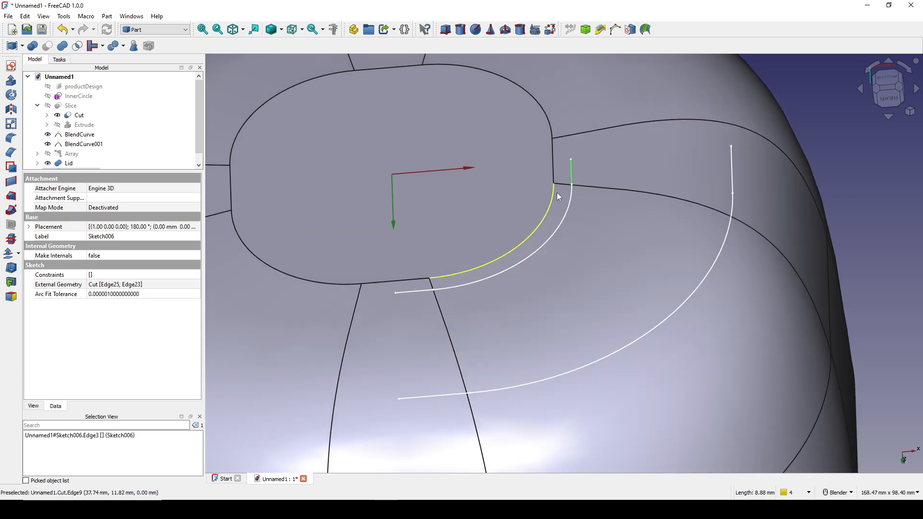
Join the inner quarter curve's two lines and arc into a single B-spline curve
left_click(153, 31)
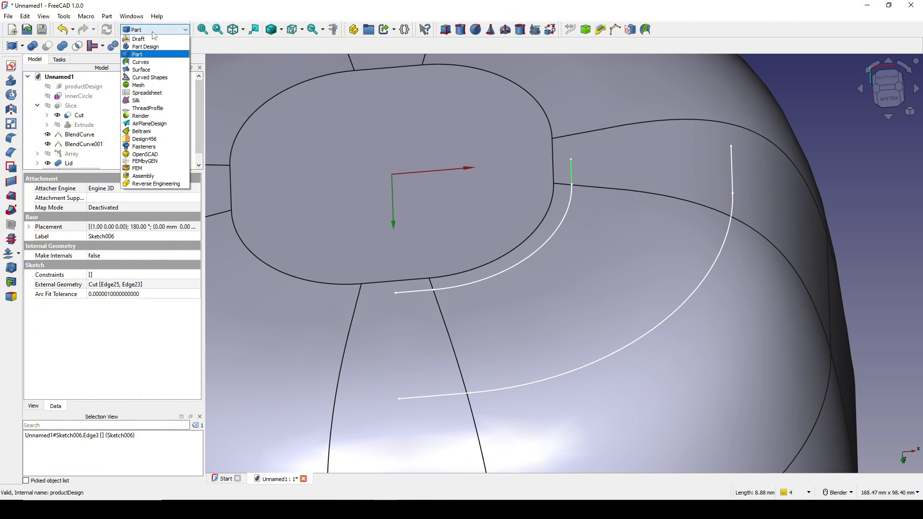
left_click(141, 62)
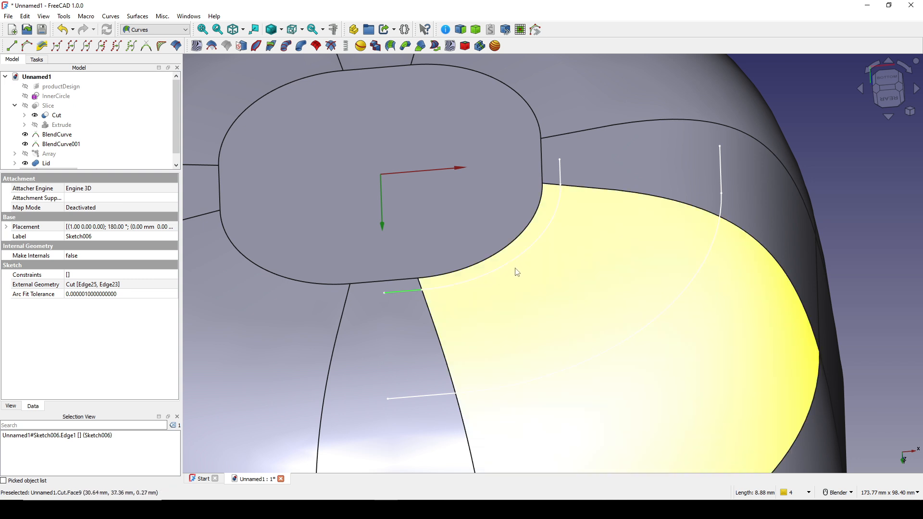
left_click(516, 257, "ctrl")
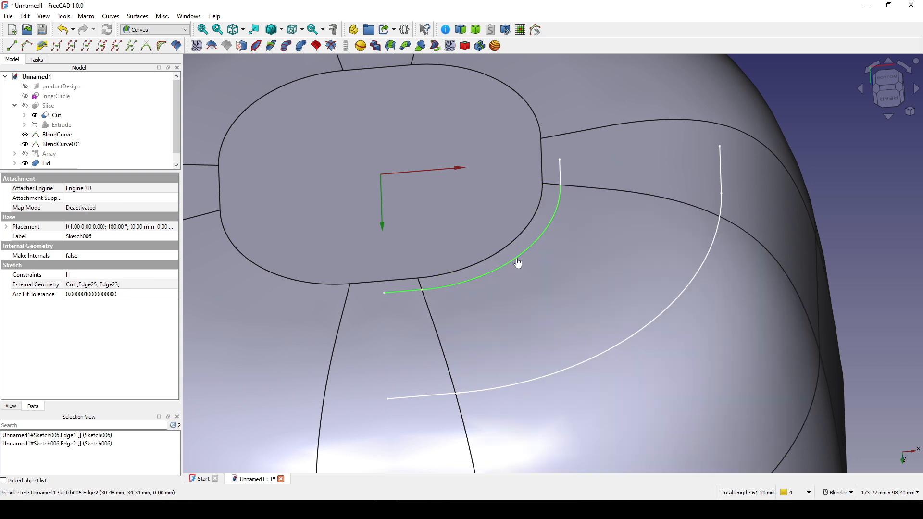
left_click(560, 172, "ctrl")
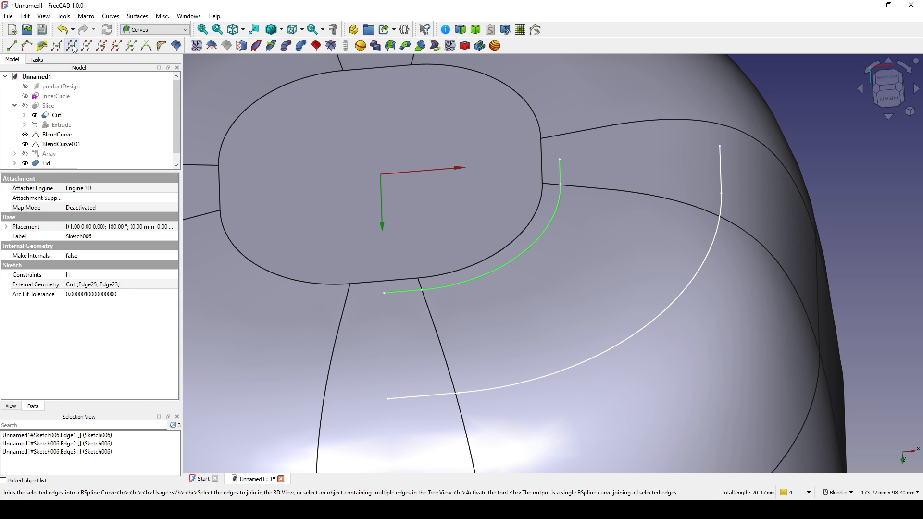
left_click(74, 50)
Join the outer quarter curve's two lines and arc into a single B-spline curve
left_click(434, 400)
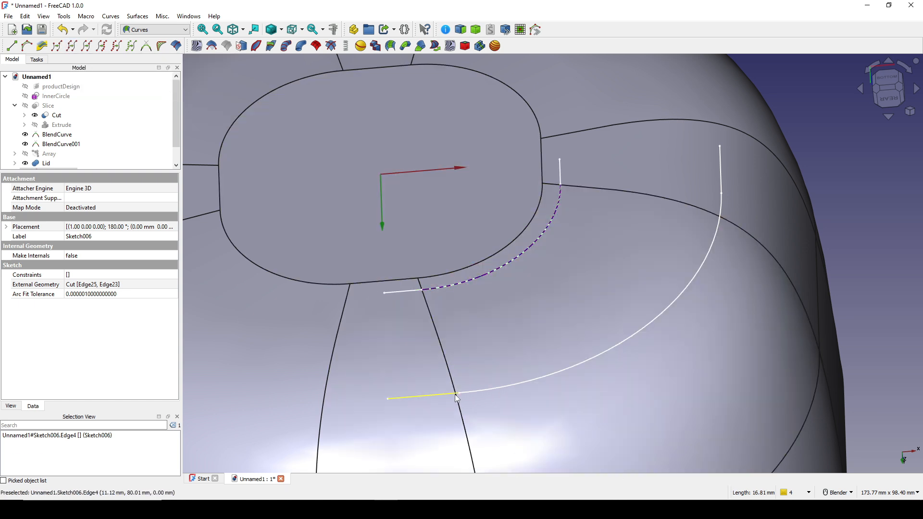
left_click(634, 317, "ctrl")
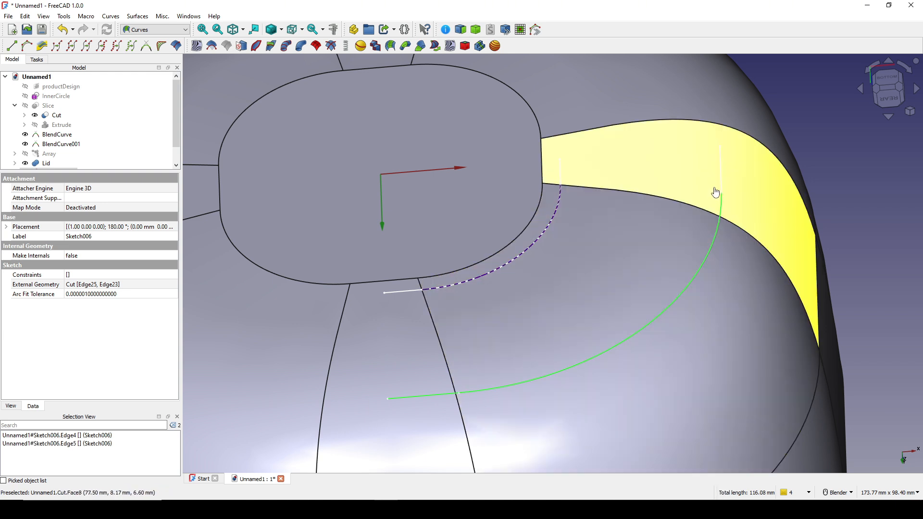
left_click(720, 180, "ctrl")
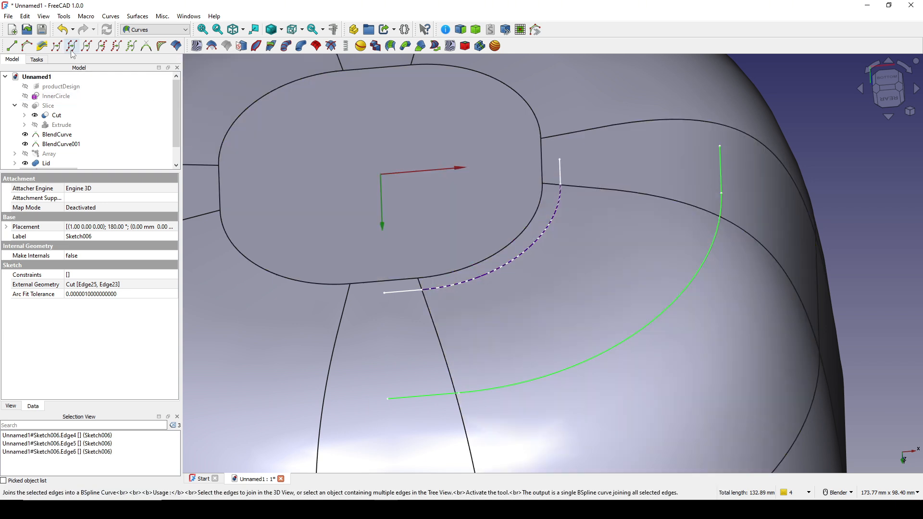
left_click(72, 46)
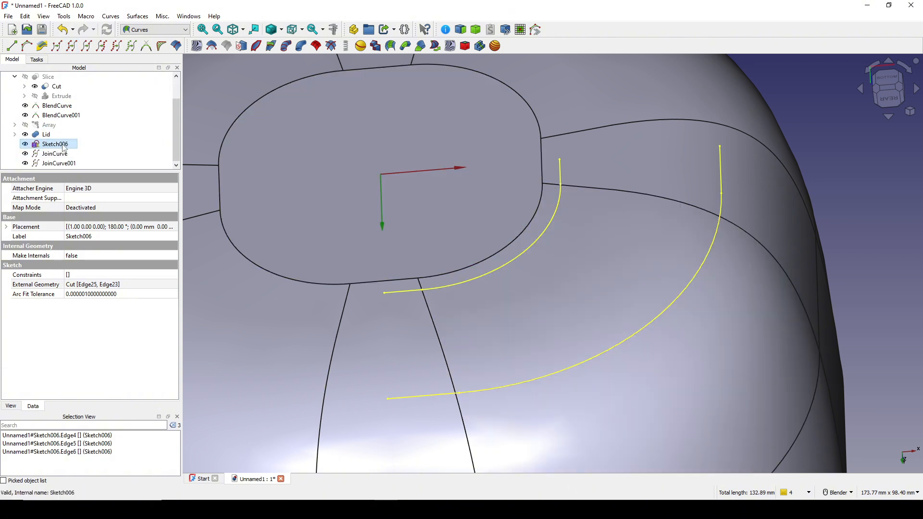
Hide the quarter-curve sketch and check that the inner and outer joined curves each select as one edge
key("space")
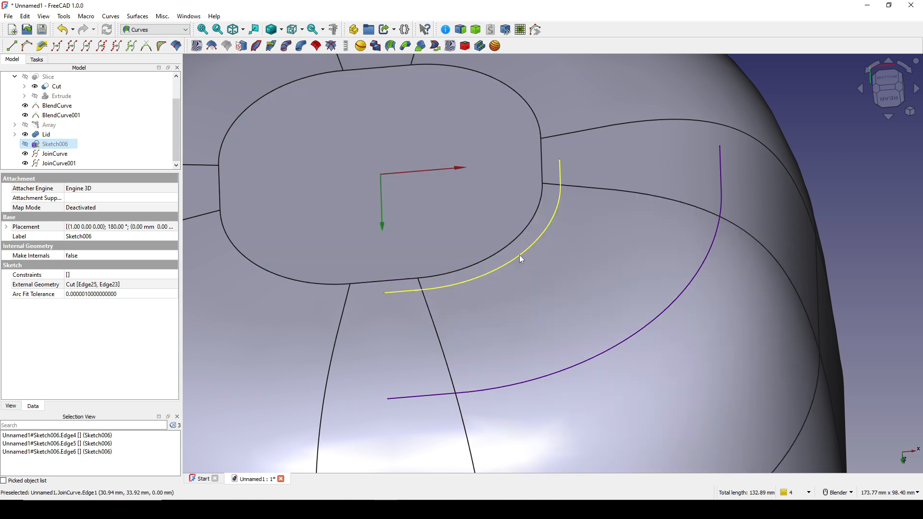
left_click(520, 258)
left_click(626, 337)
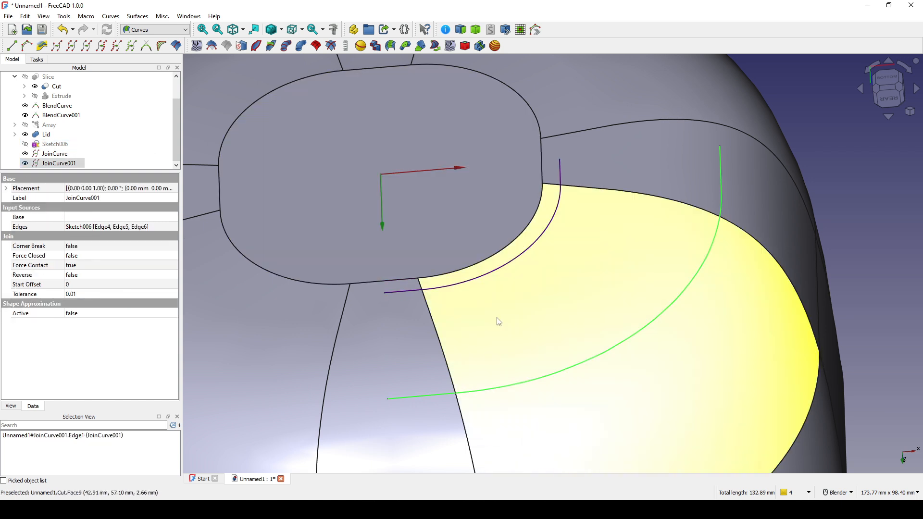
Discretize the inner and outer joined curves into points
left_click(54, 153)
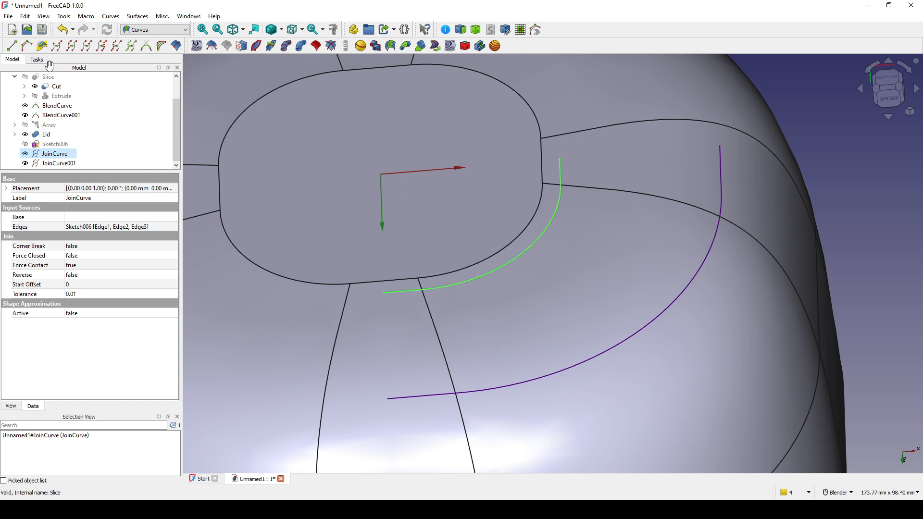
left_click(101, 46)
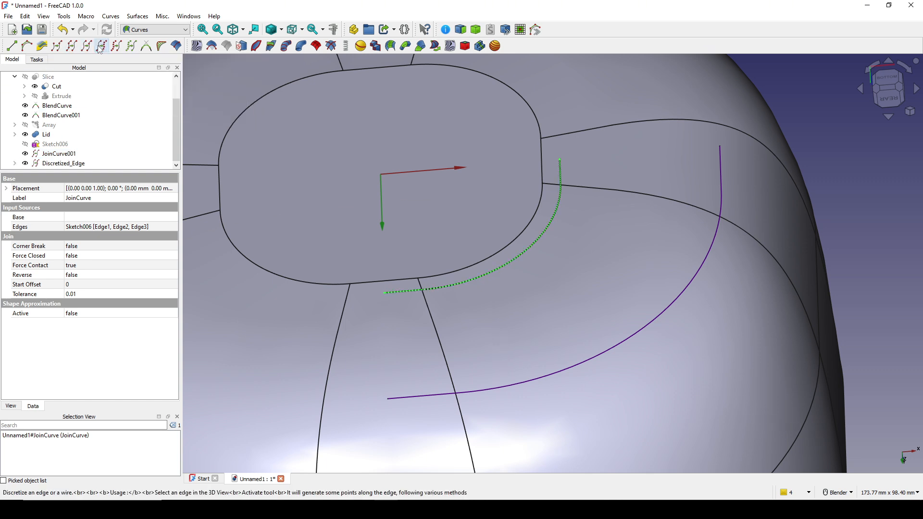
left_click(72, 154)
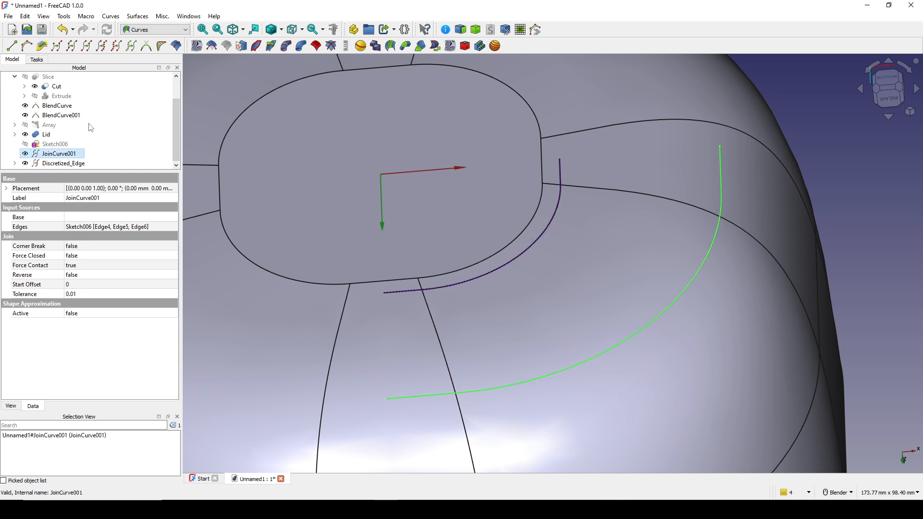
left_click(101, 46)
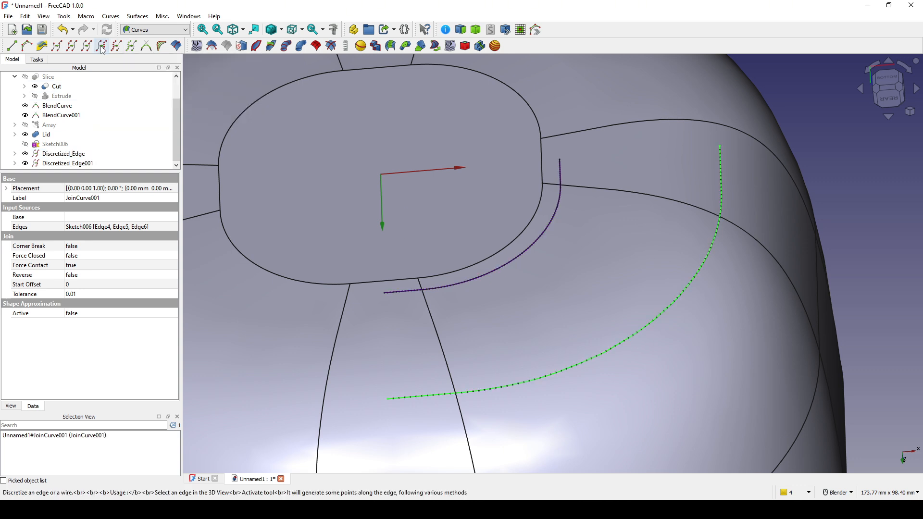
Set the number of points on both discretized edges to 10
left_click(66, 153)
left_click(70, 163, "ctrl")
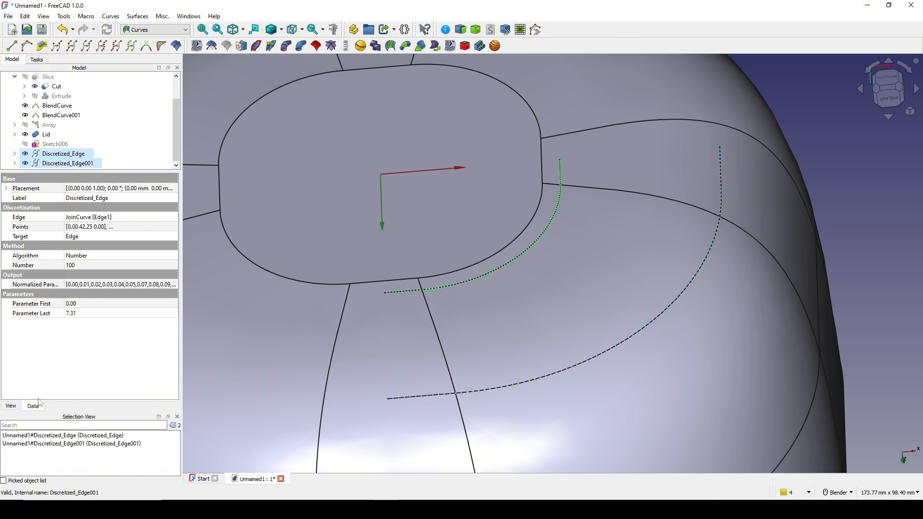
left_click(78, 266)
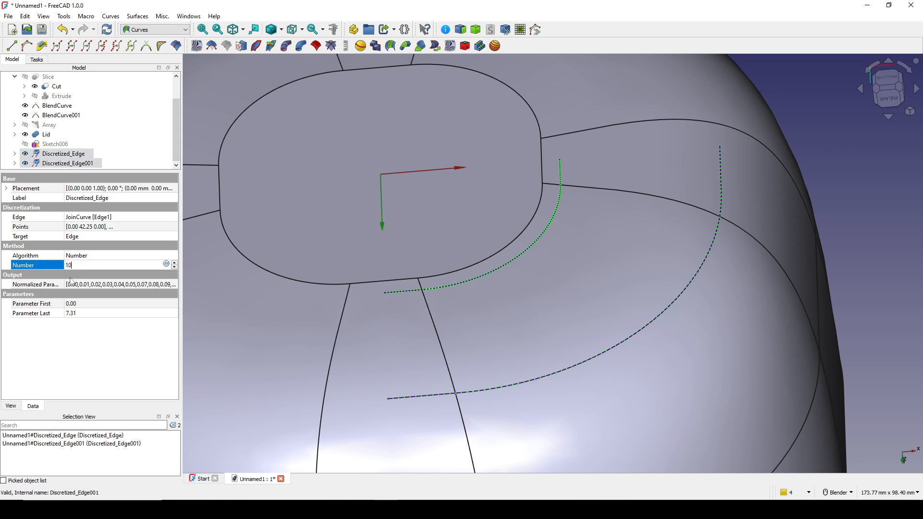
type("10")
key("Return")
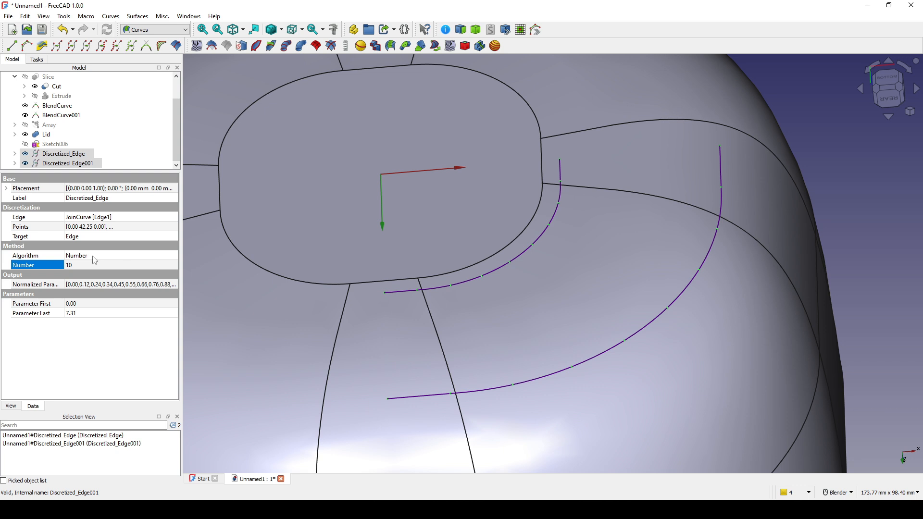
Set the display point size of both discretized edges to 10
left_click_drag(101, 171, 100, 213)
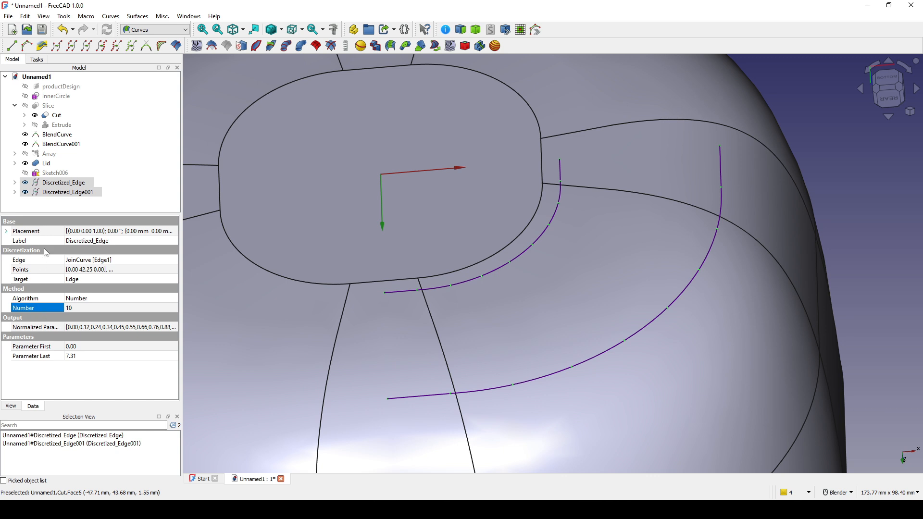
left_click(19, 409)
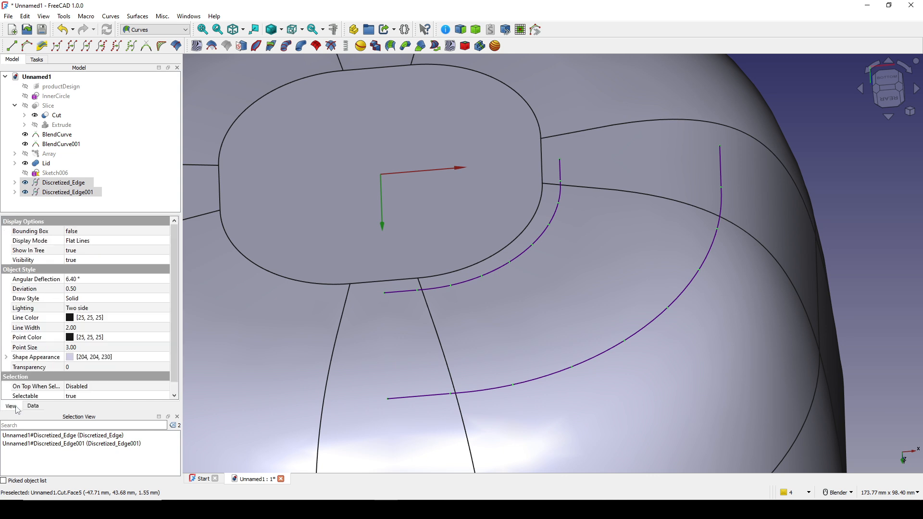
left_click(80, 347)
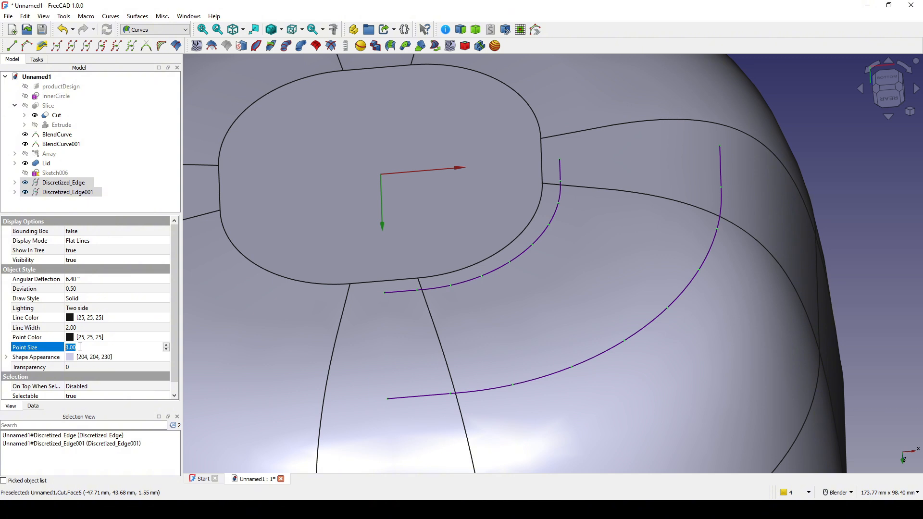
type("10")
left_click(53, 204)
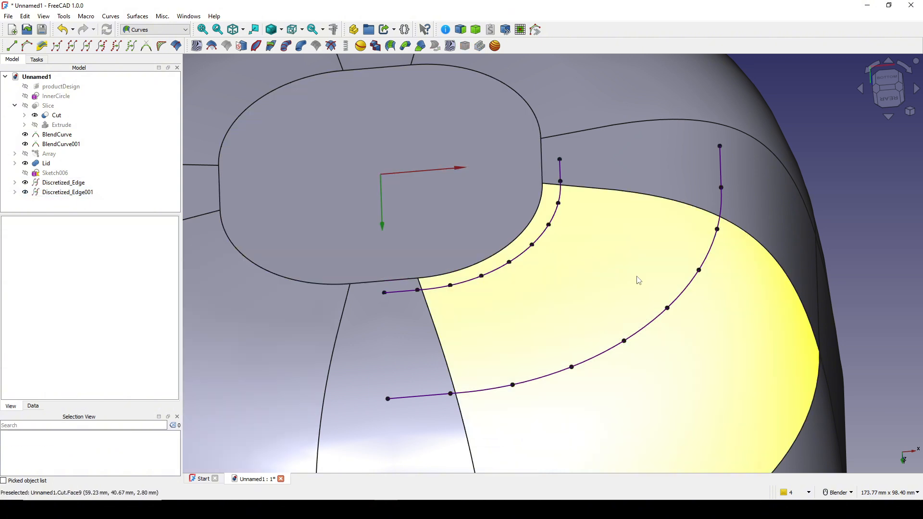
Create a new empty sketch on the XY-Plane and close it
scroll(638, 280, "down", 4)
middle_click_drag(766, 309, 786, 206)
scroll(731, 220, "up", 3)
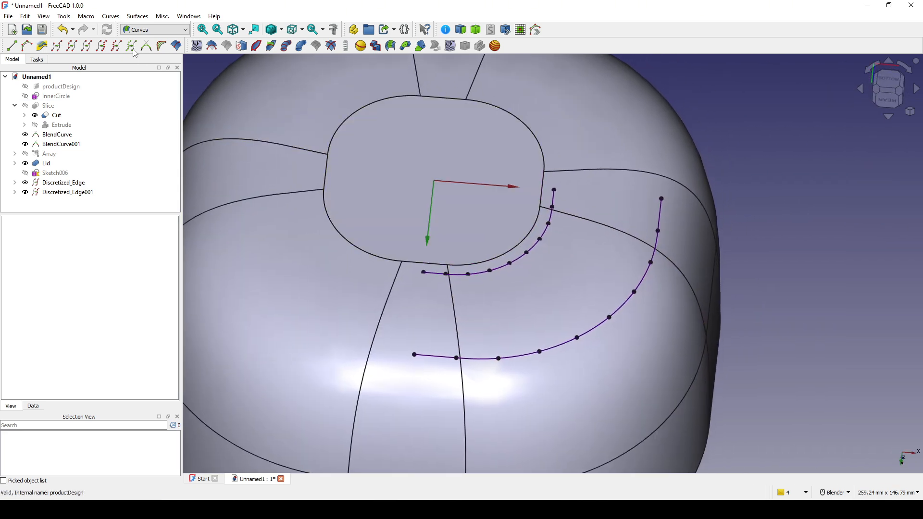
left_click(149, 30)
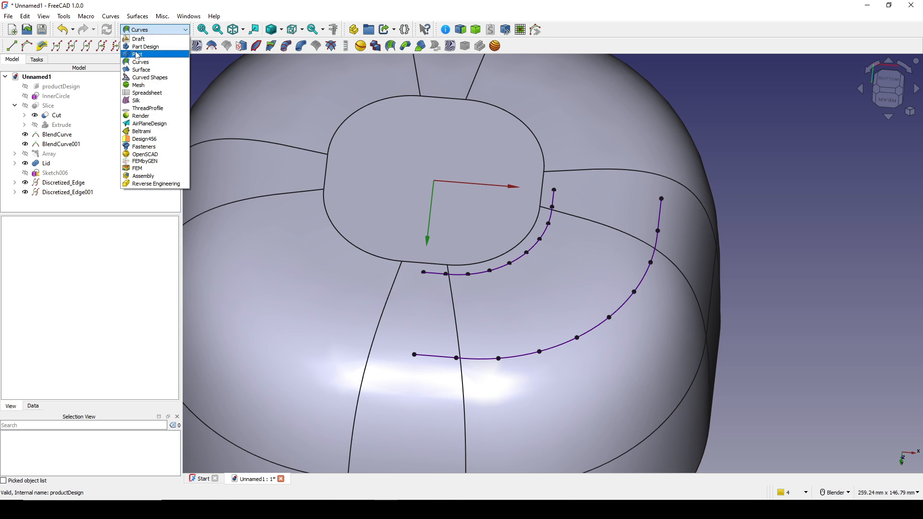
left_click(140, 54)
middle_click_drag(538, 288, 438, 301)
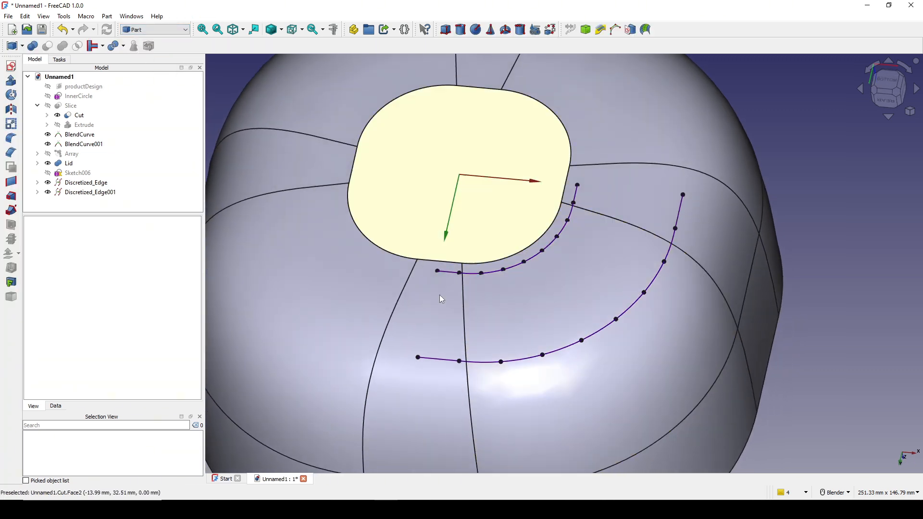
left_click(11, 66)
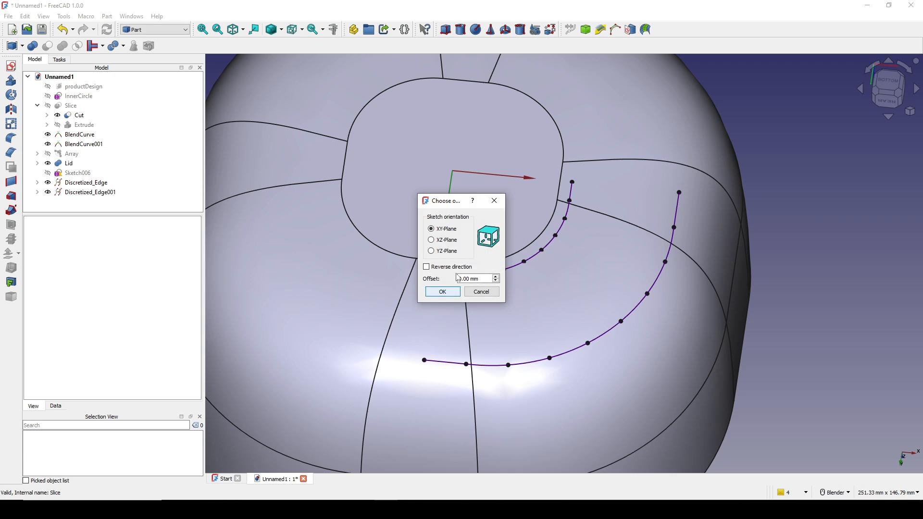
left_click(451, 293)
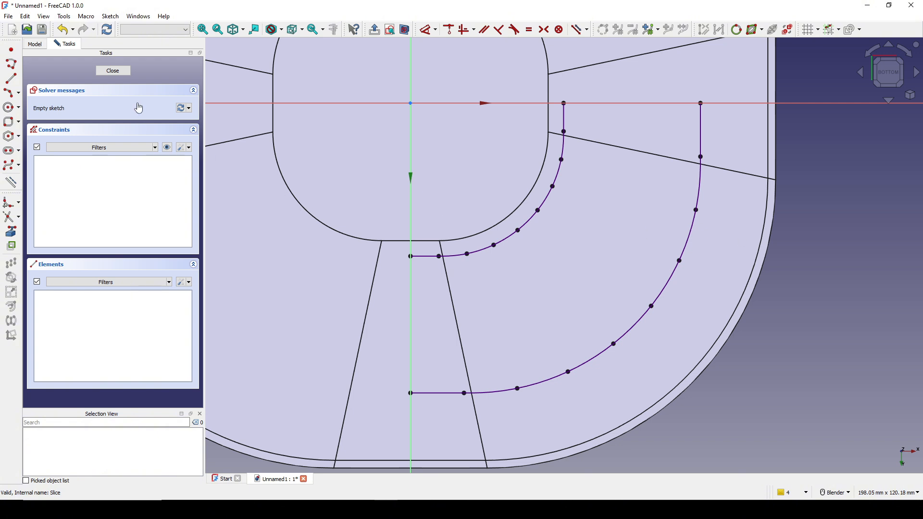
left_click(113, 71)
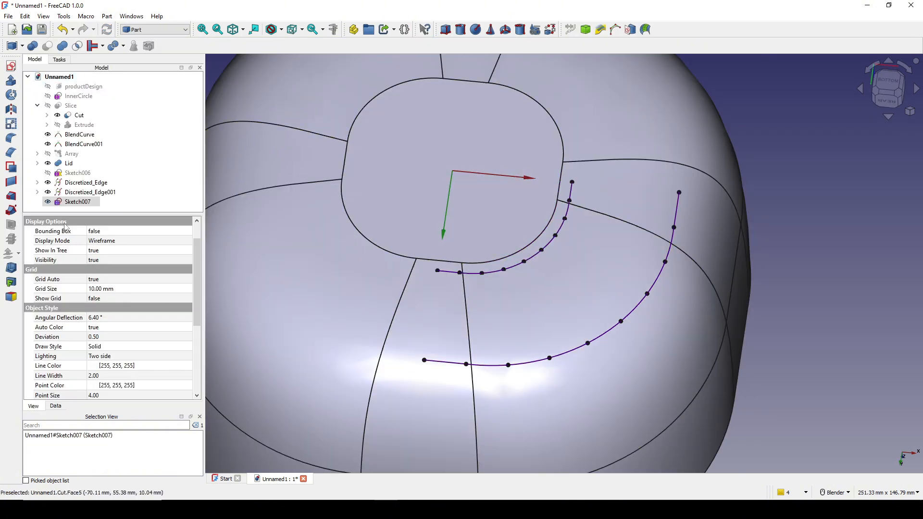
Hide the joined curves nested under both discretized edges, leaving only their points displayed
left_click(37, 183)
left_click(38, 192)
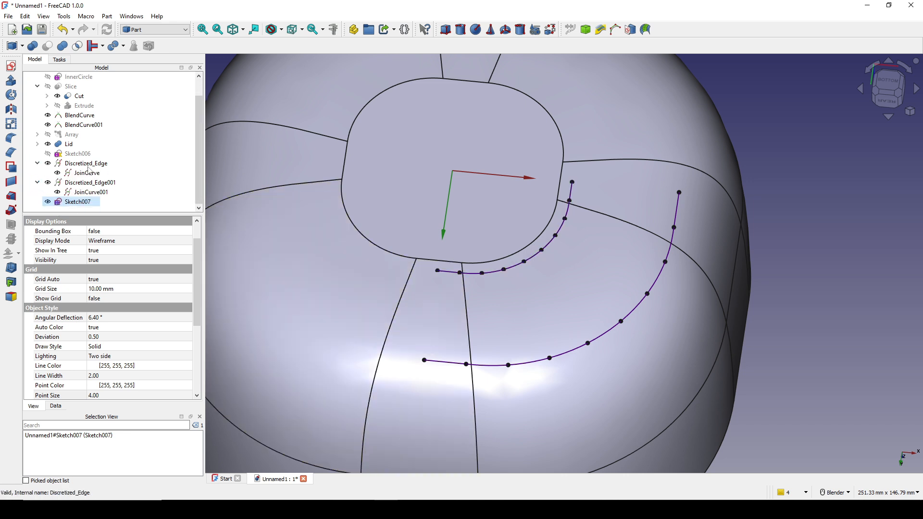
left_click(86, 173)
left_click(90, 192, "ctrl")
key("space")
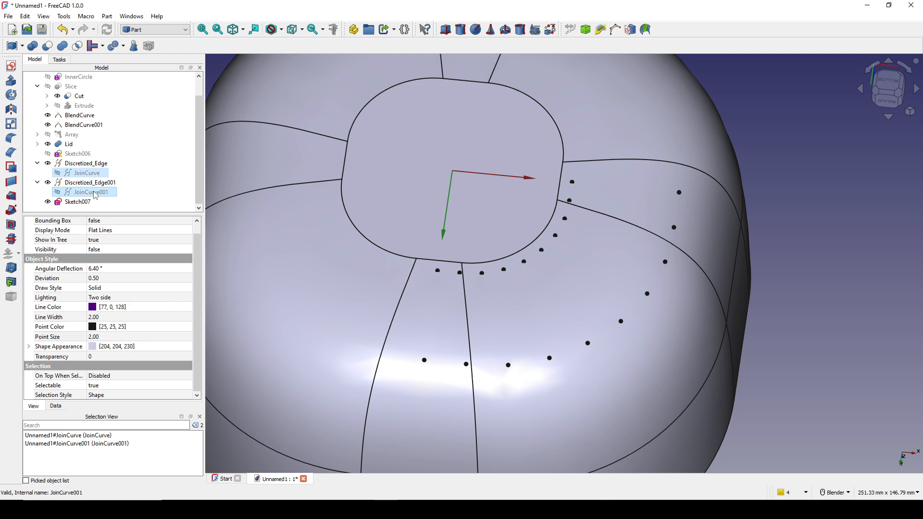
Reopen the empty sketch and link all discretized points of the inner and outer quarter curves as external geometry
left_click(70, 202)
double_click(77, 202)
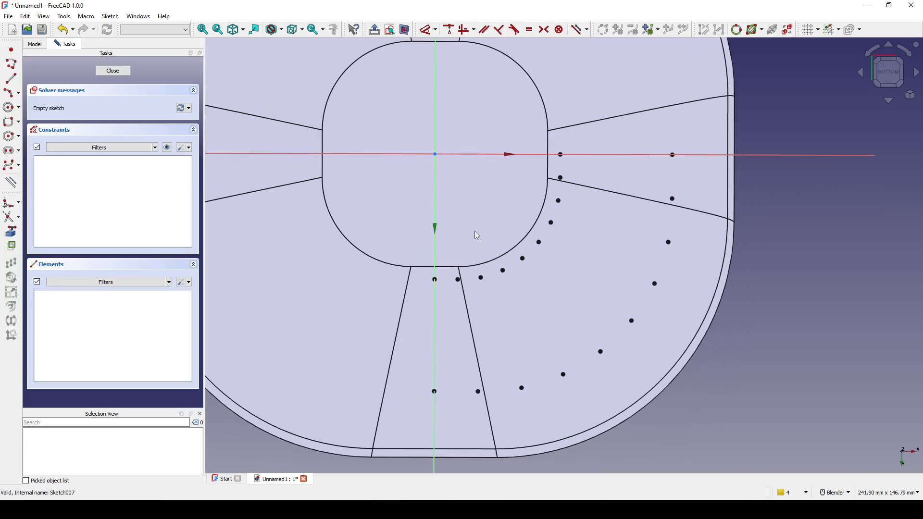
left_click(10, 232)
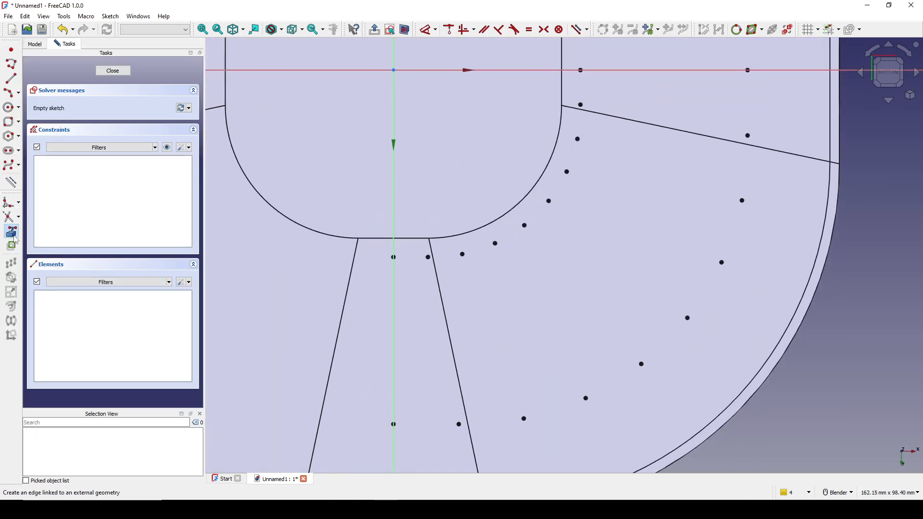
left_click(393, 257)
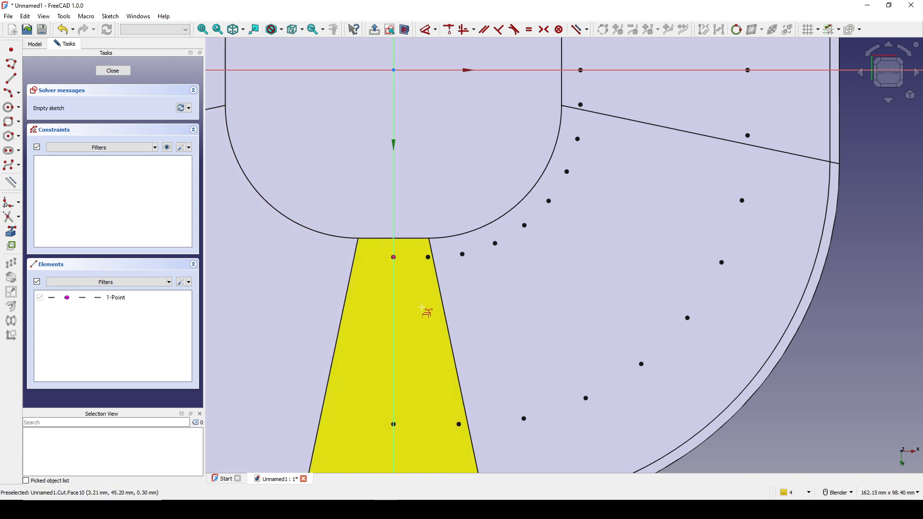
left_click(393, 423)
left_click(459, 424)
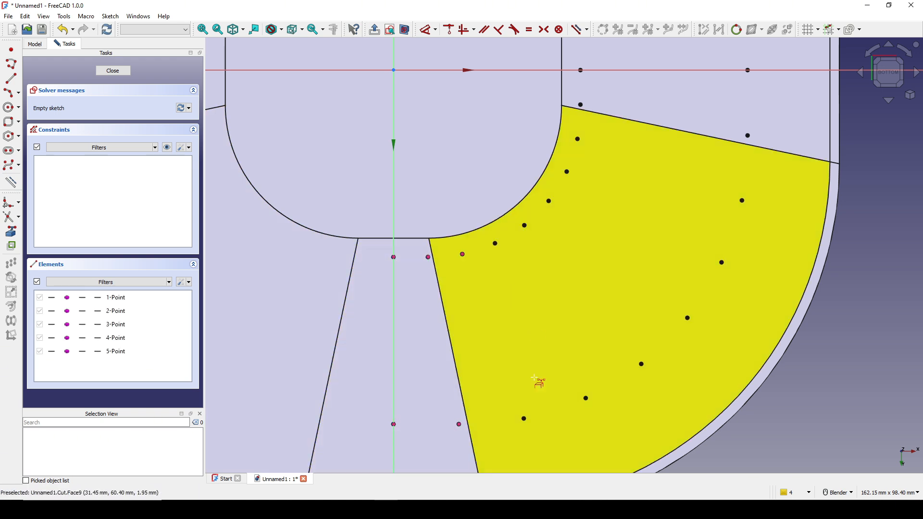
left_click(585, 398)
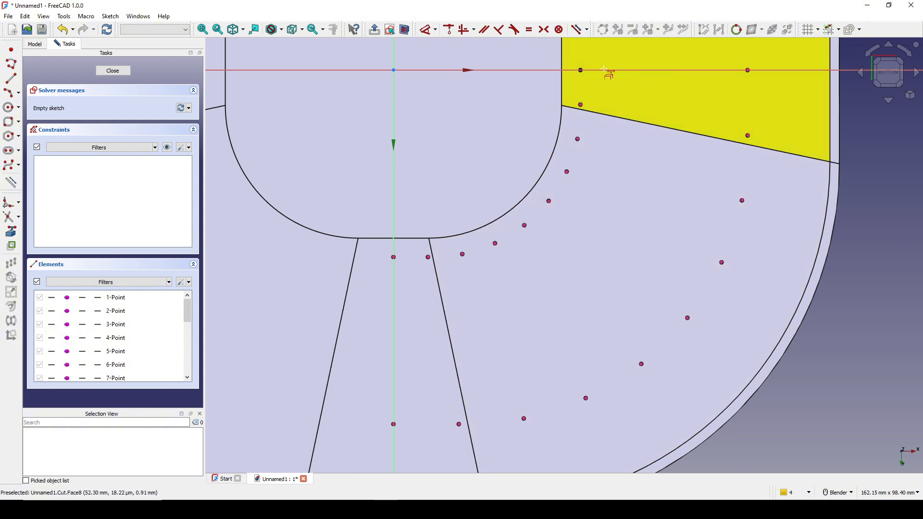
scroll(657, 144, "down", 3)
scroll(661, 169, "up", 2)
scroll(632, 200, "down", 1)
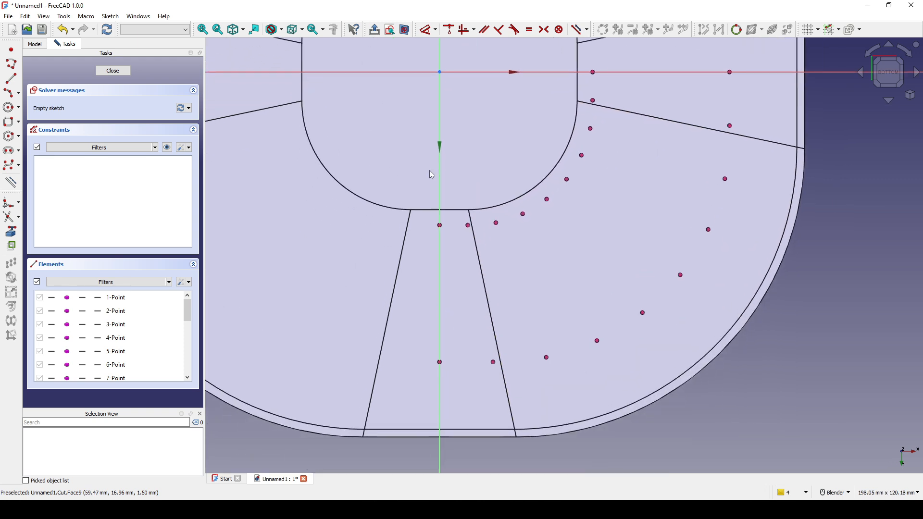
Draw ten slots, each running from an inner discretized point to its matching outer point, from the vertical axis around to the horizontal axis
left_click(7, 152)
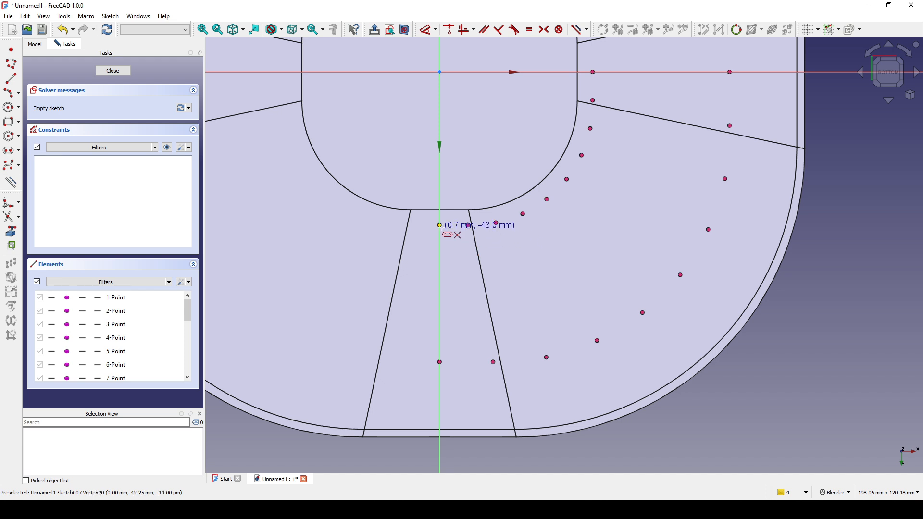
left_click(439, 224)
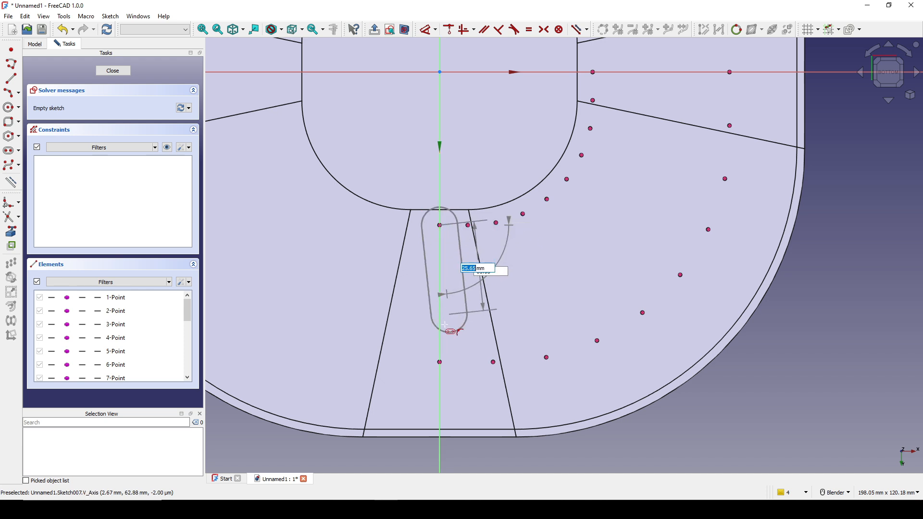
left_click(439, 362)
left_click(467, 225)
left_click(492, 362)
left_click(495, 222)
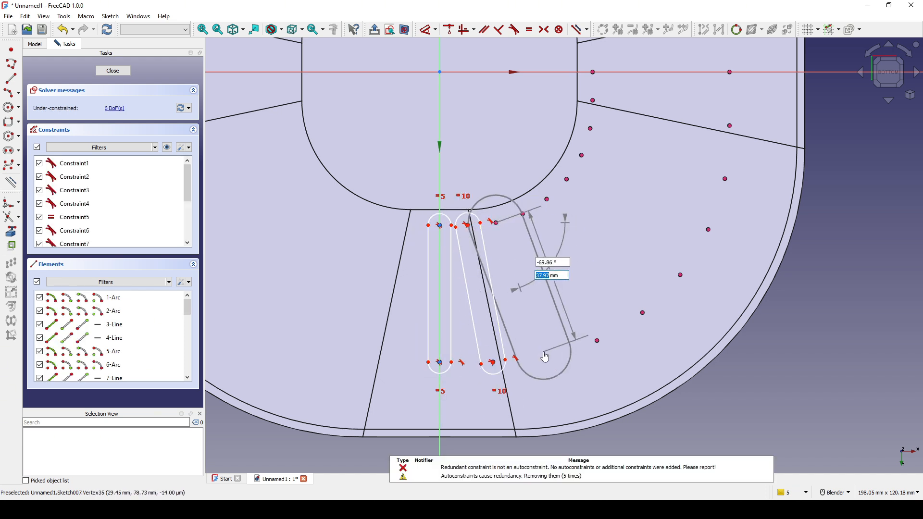
left_click(546, 357)
left_click(523, 214)
left_click(597, 340)
left_click(546, 199)
left_click(642, 312)
left_click(566, 179)
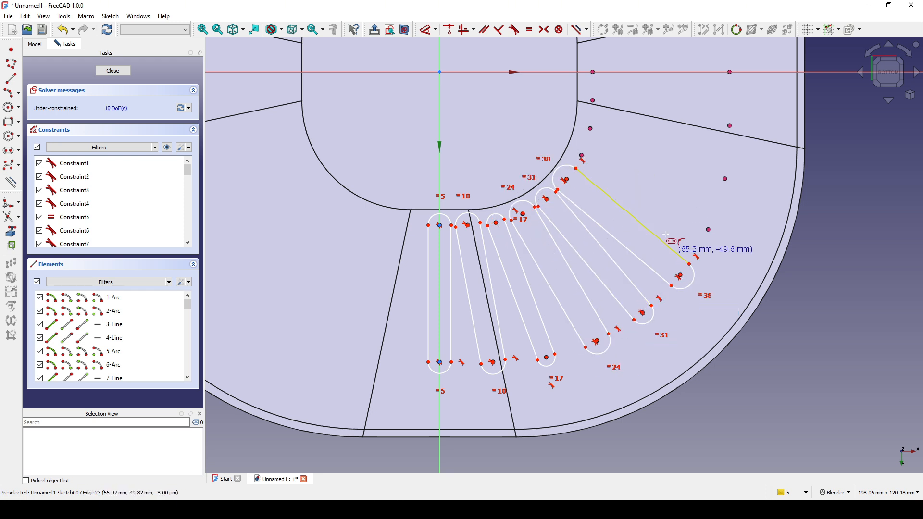
left_click(680, 275)
left_click(582, 155)
left_click(707, 229)
left_click(589, 128)
left_click(725, 179)
left_click(592, 100)
left_click(729, 125)
left_click(592, 72)
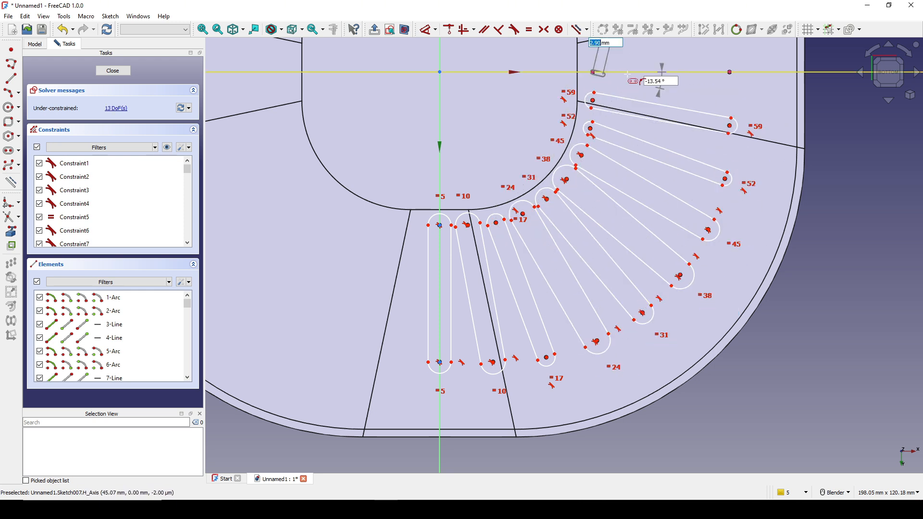
left_click(730, 72)
Apply an equal constraint to the inner end arcs of all ten slots
scroll(673, 82, "up", 5)
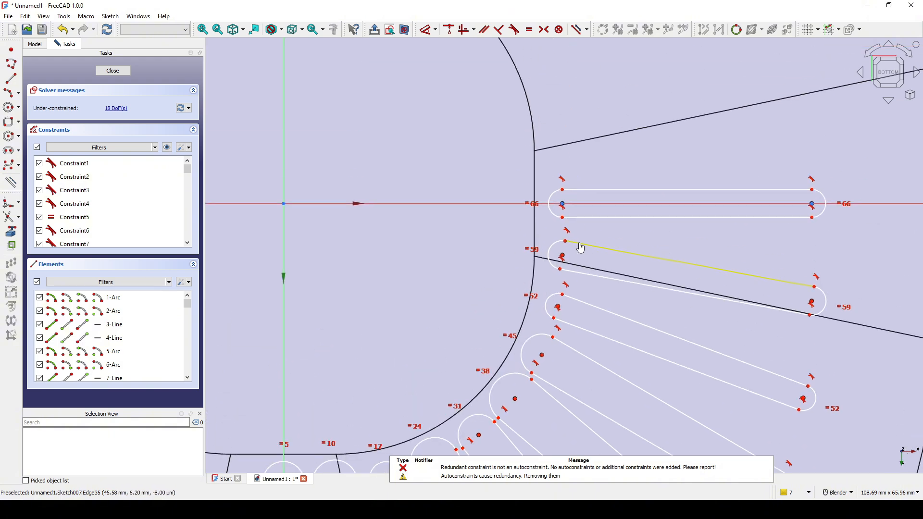
left_click(542, 208)
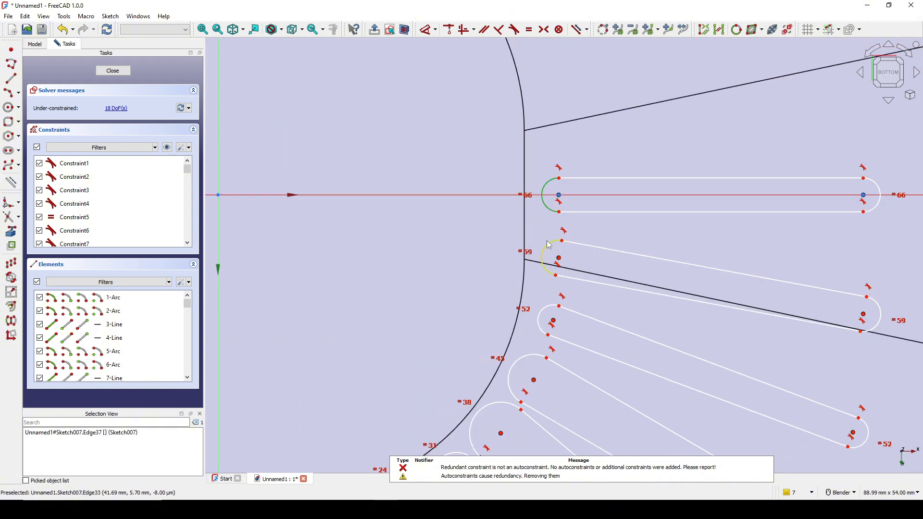
left_click(543, 311)
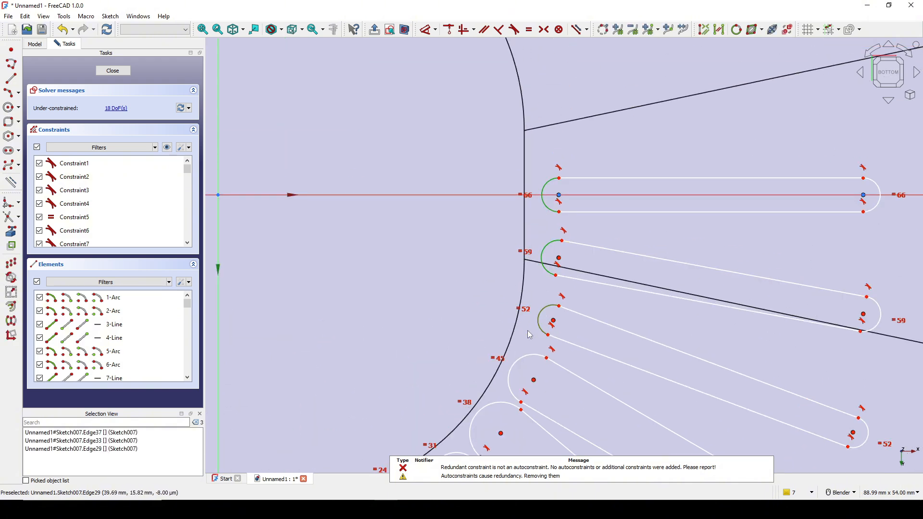
left_click(523, 356)
scroll(561, 195, "up", 2)
middle_click_drag(522, 357, 580, 135, "shift")
left_click(535, 235)
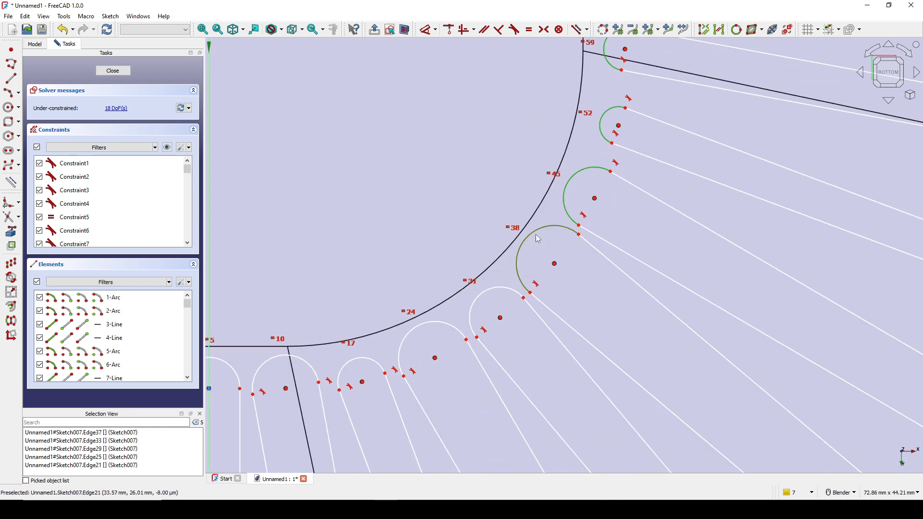
left_click(486, 294)
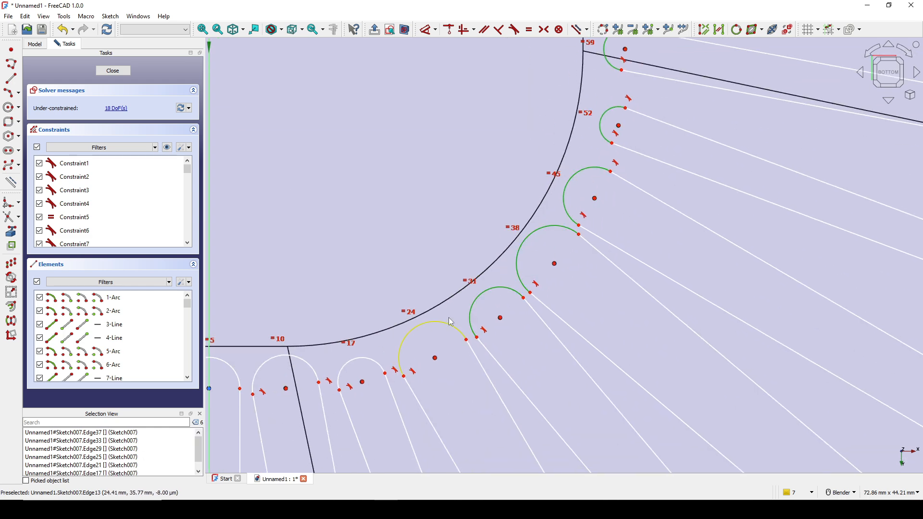
left_click(369, 361)
middle_click_drag(369, 361, 440, 235, "shift")
left_click(437, 244)
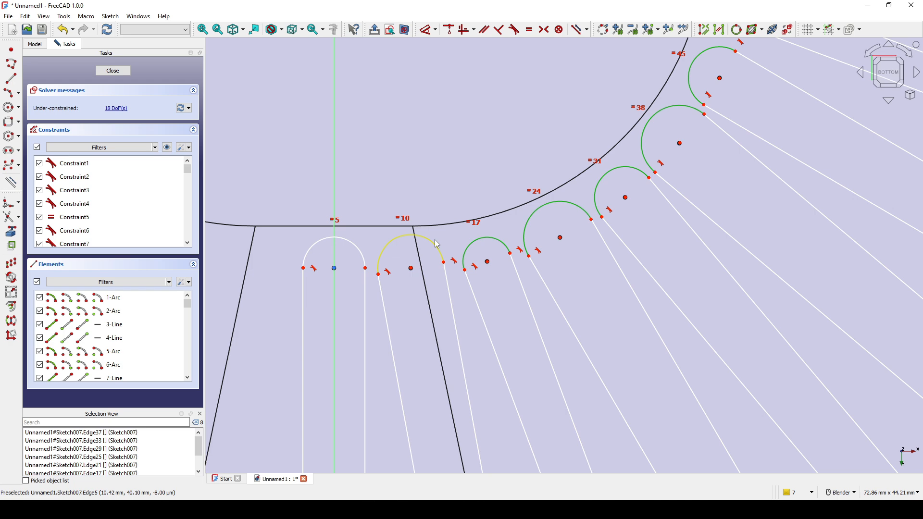
left_click(361, 248)
scroll(360, 248, "down", 3)
key("e")
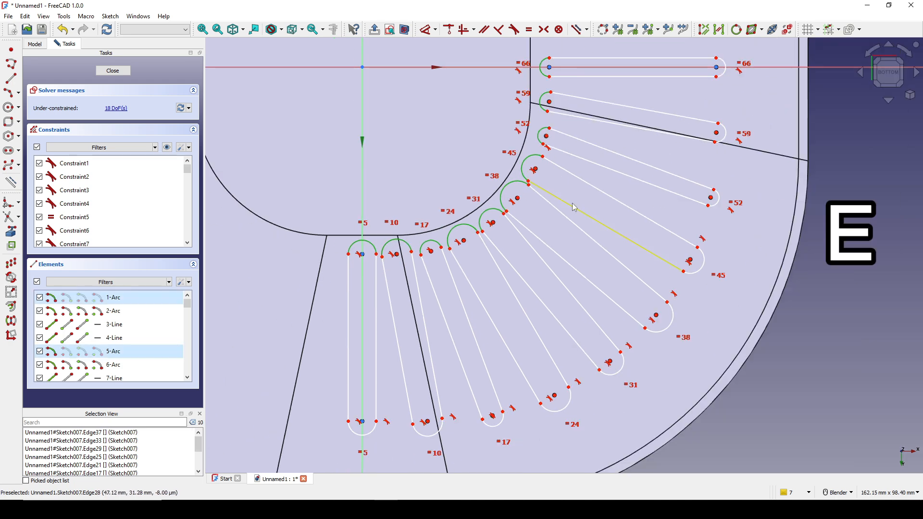
Constrain the outer end arc of the slot on the vertical axis to a 3 mm radius
mouse_move(494, 209)
middle_mouse_down("shift")
mouse_move(522, 190)
mouse_move(536, 143)
middle_mouse_up("shift")
left_click(394, 379)
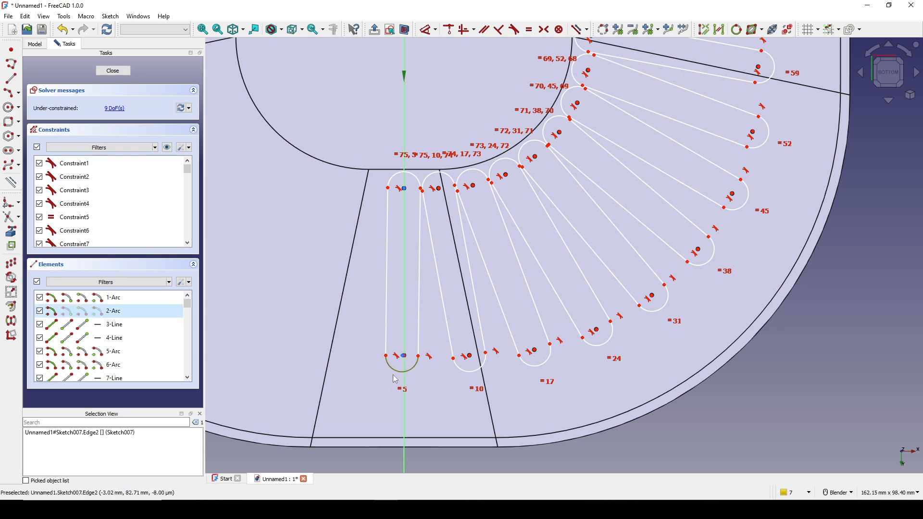
key("k")
key("r")
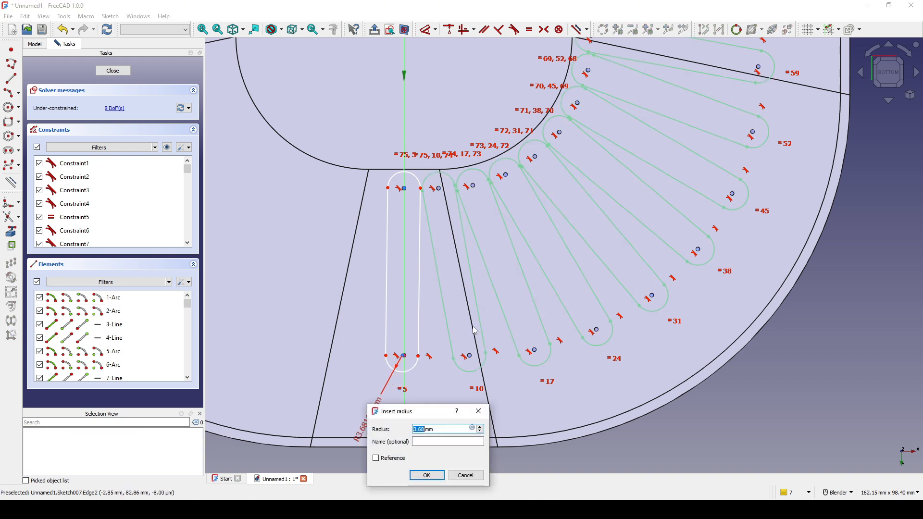
left_click(427, 476)
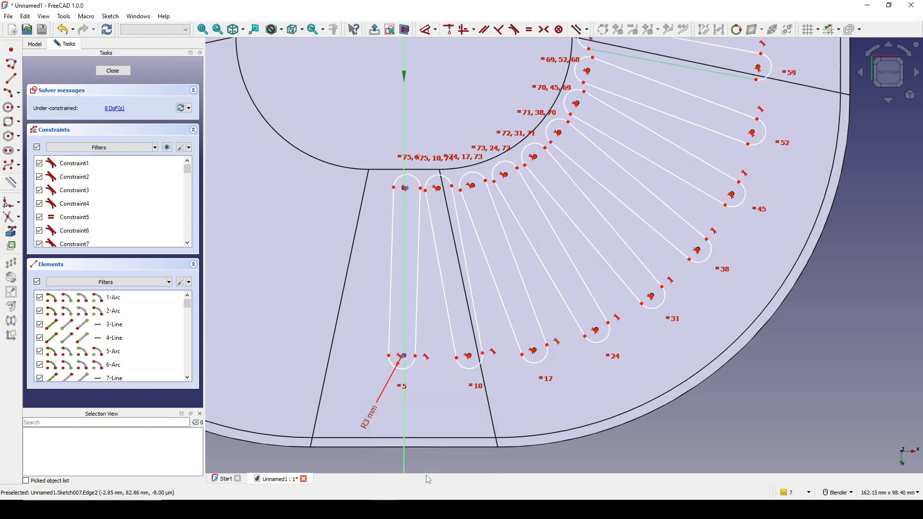
Change the radius constraint of the slots to 2.5 mm
double_click(371, 417)
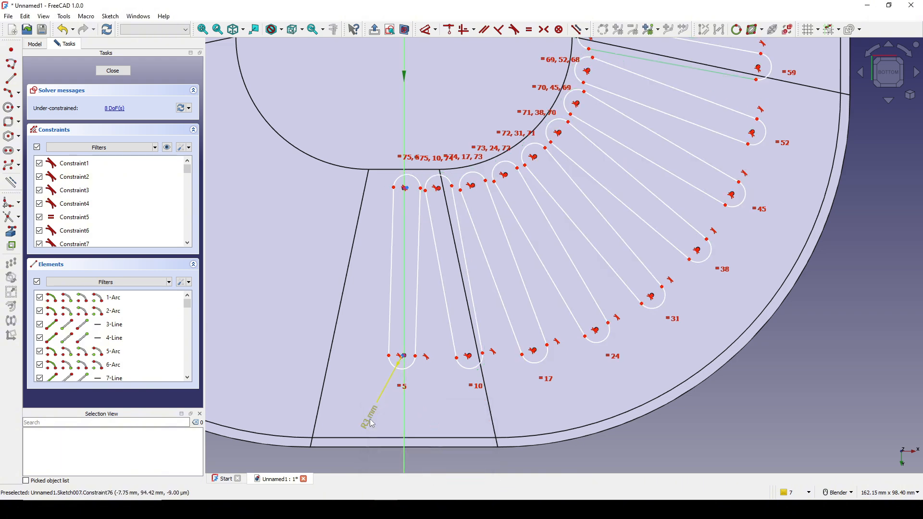
type("2.")
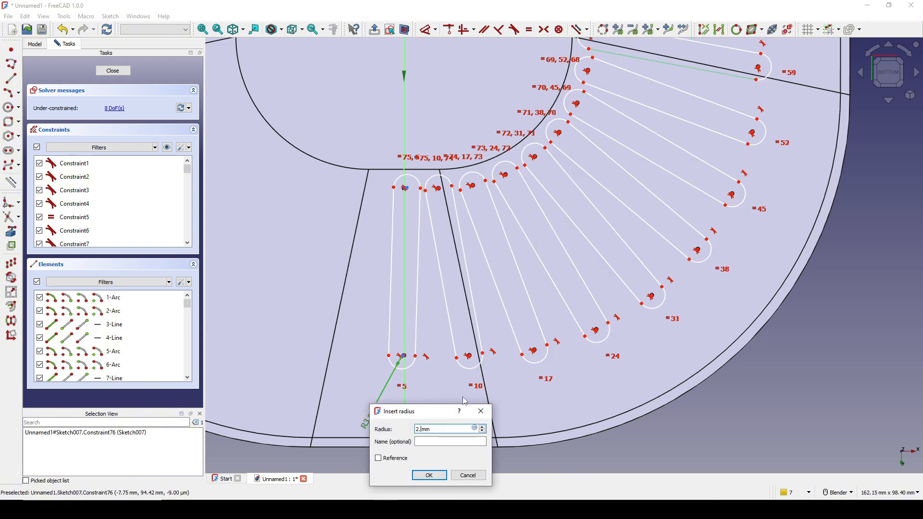
type("5")
key("Return")
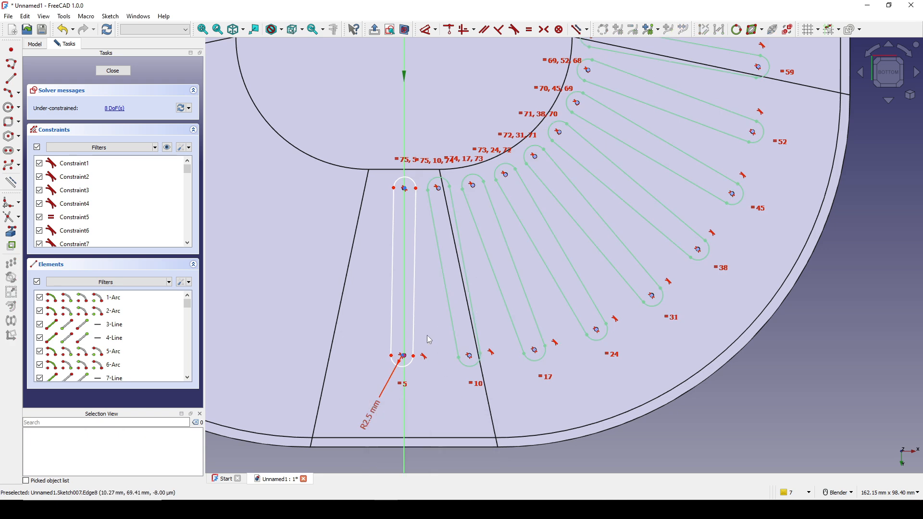
Check whether the outer end centres of the slots on the vertical and horizontal axes are attached to their reference points by moving them
scroll(410, 383, "up", 5)
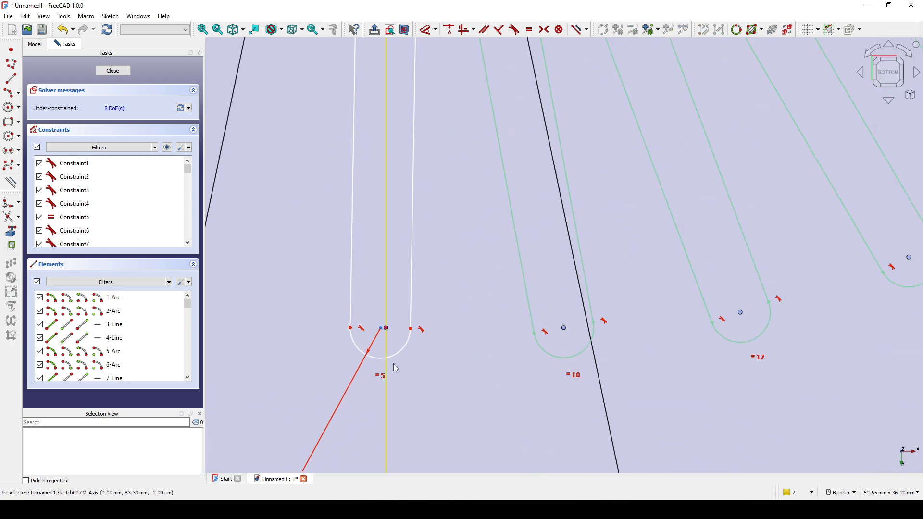
scroll(403, 370, "up", 1)
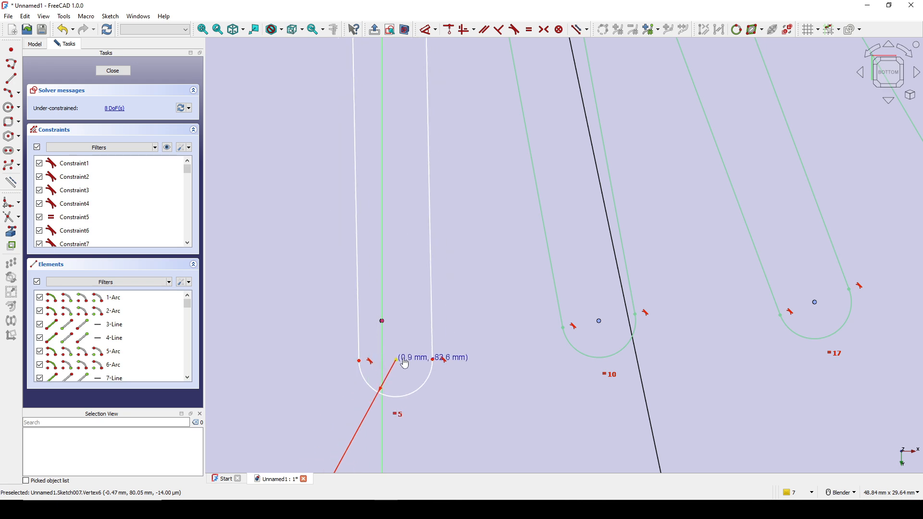
scroll(403, 363, "down", 3)
scroll(495, 288, "down", 4)
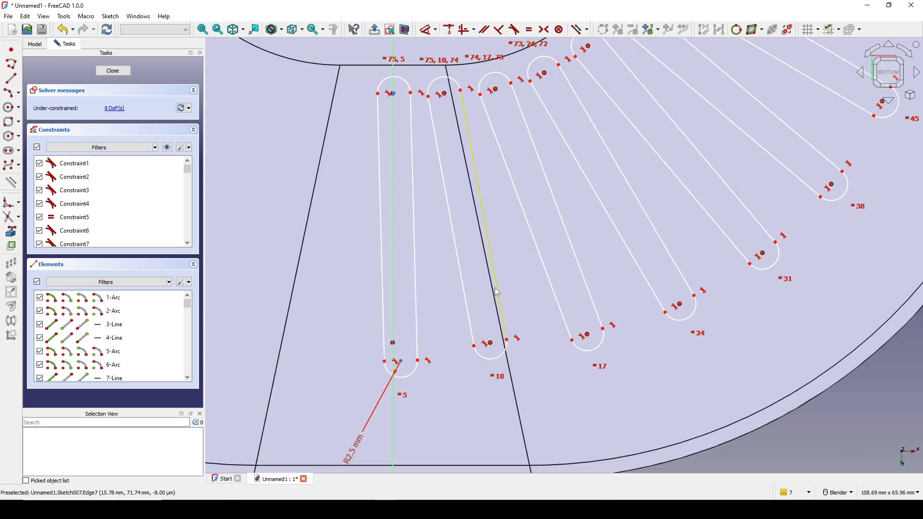
scroll(512, 241, "up", 3)
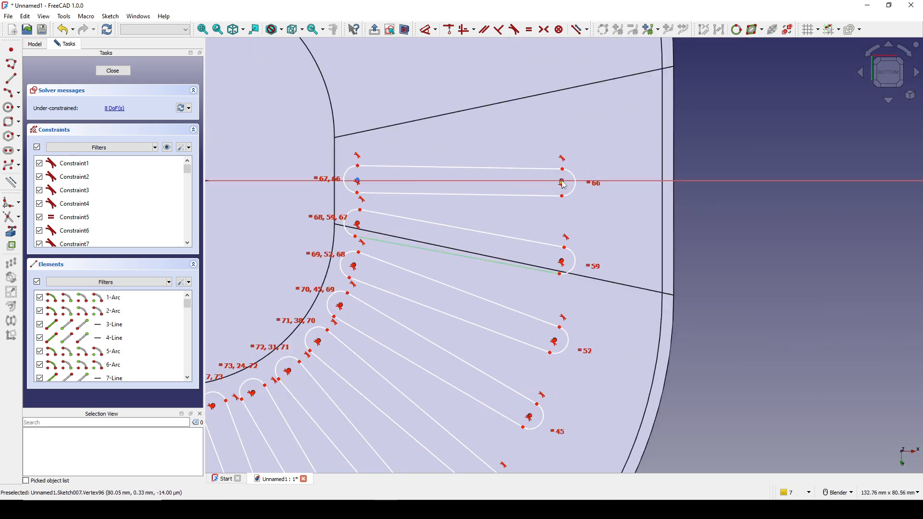
mouse_move(561, 192)
left_mouse_down()
mouse_move(587, 195)
mouse_move(589, 176)
mouse_move(562, 182)
left_mouse_up()
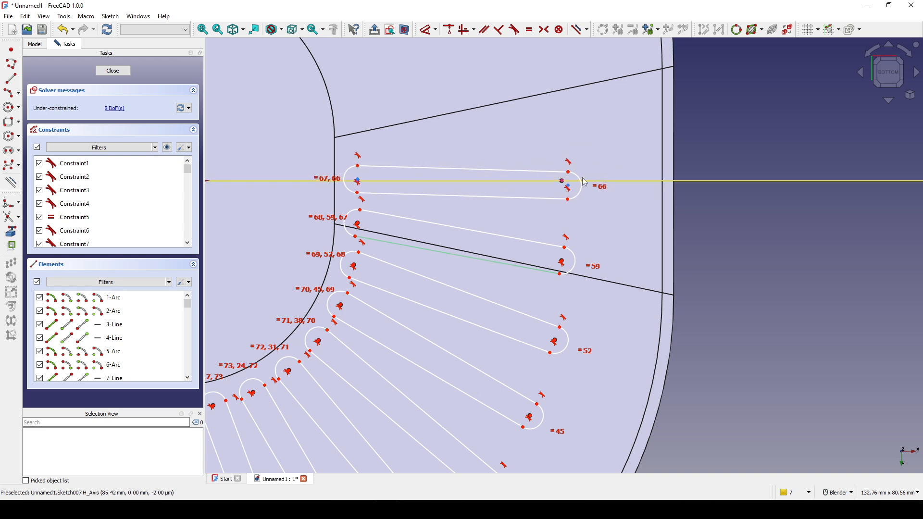
Make the inner end centre of the horizontal-axis slot coincident with its discretized reference point
scroll(391, 185, "up", 4)
scroll(344, 201, "up", 2)
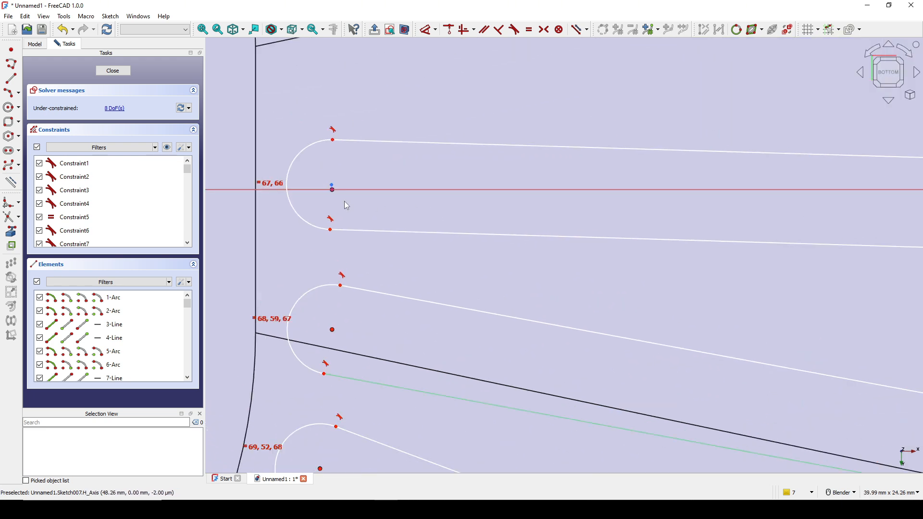
left_click_drag(333, 190, 334, 171)
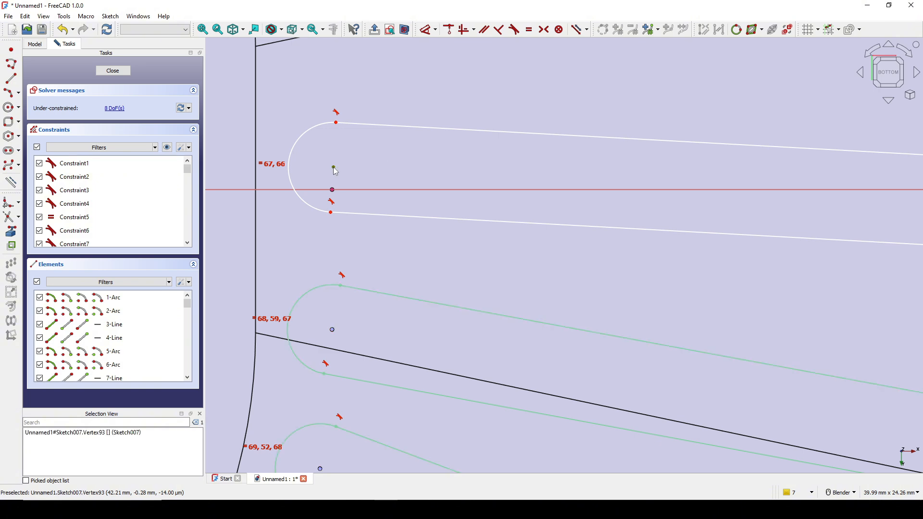
left_click(333, 191)
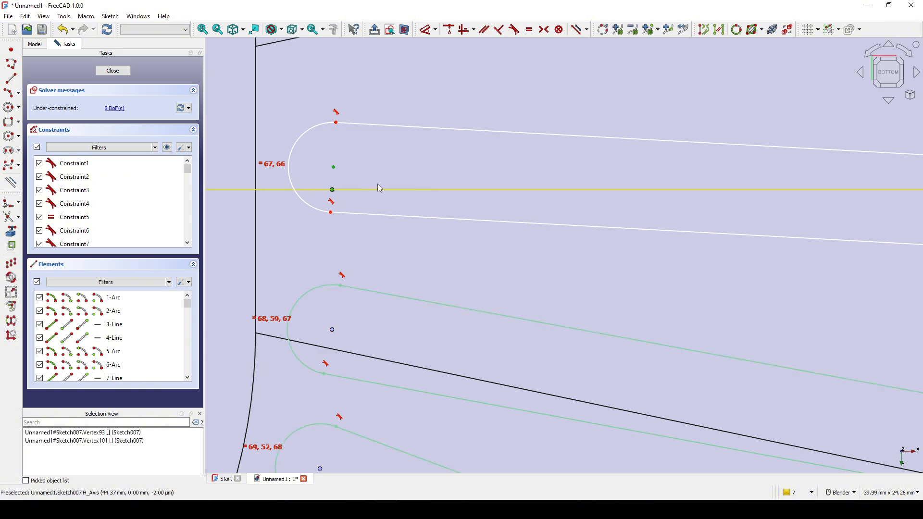
key("c")
Make the outer end centre of the horizontal-axis slot coincident with its discretized reference point
scroll(394, 185, "down", 6)
scroll(497, 213, "up", 4)
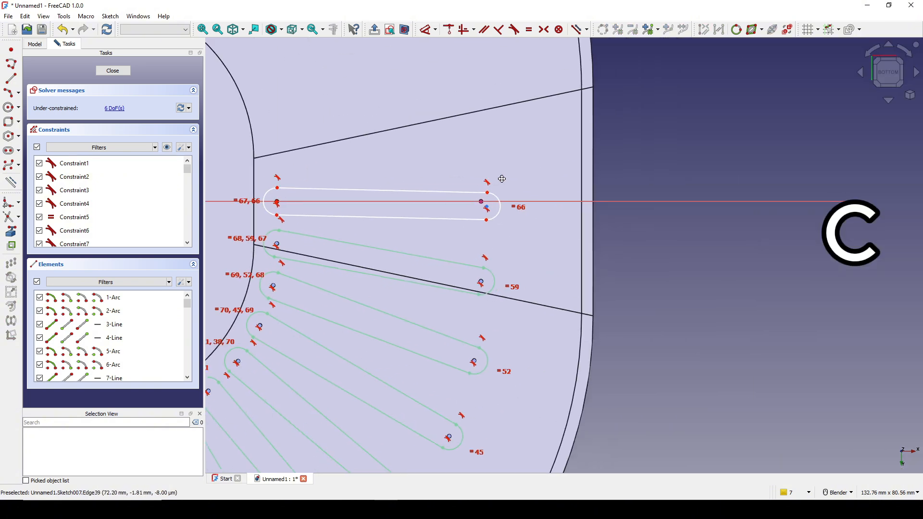
left_click(464, 230)
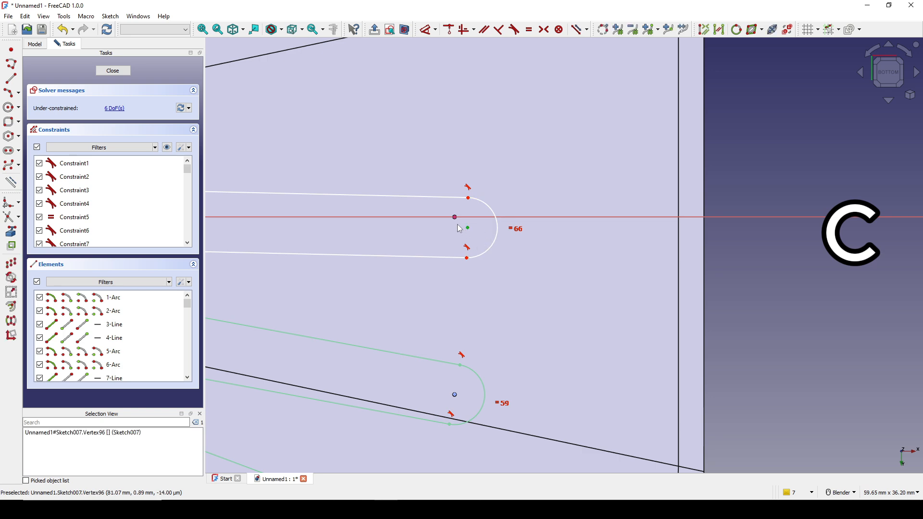
left_click(455, 219)
key("c")
Make the inner end centre of the vertical-axis slot coincident with its discretized reference point
scroll(525, 223, "down", 6)
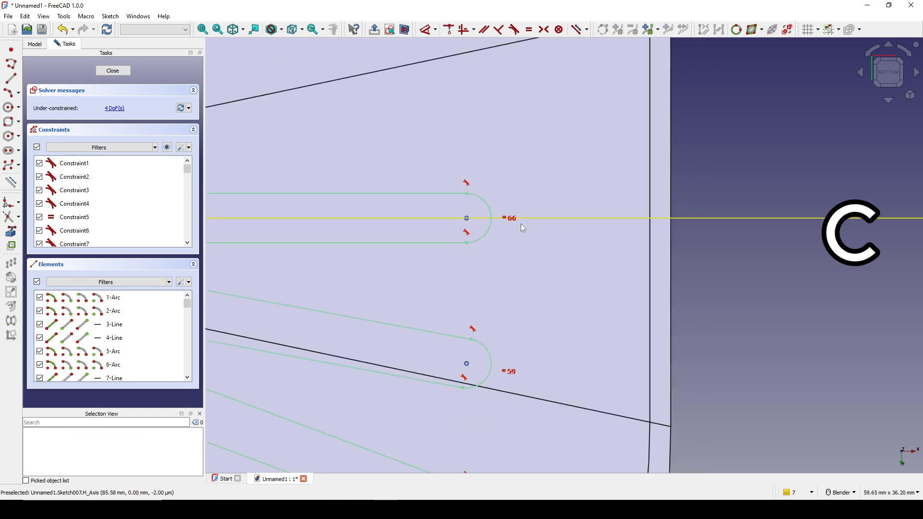
scroll(508, 249, "down", 2)
scroll(492, 223, "up", 8)
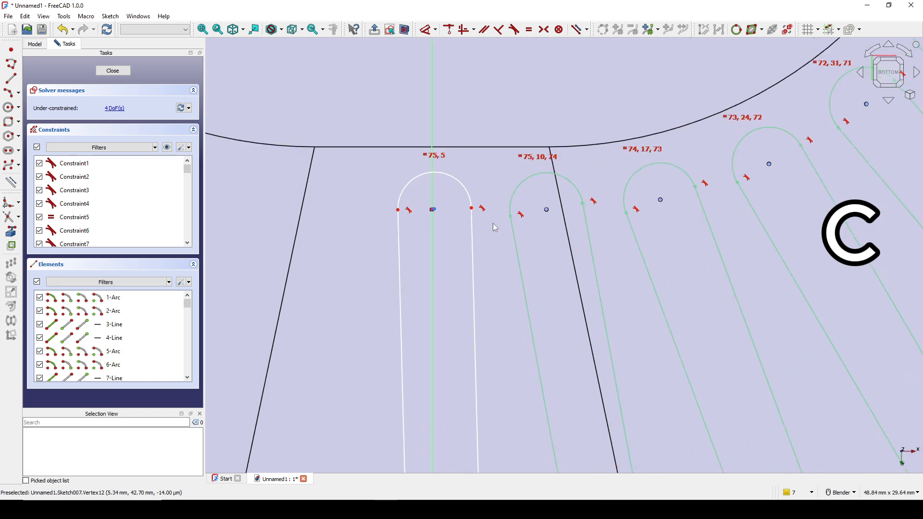
left_click(435, 214)
scroll(435, 214, "up", 4)
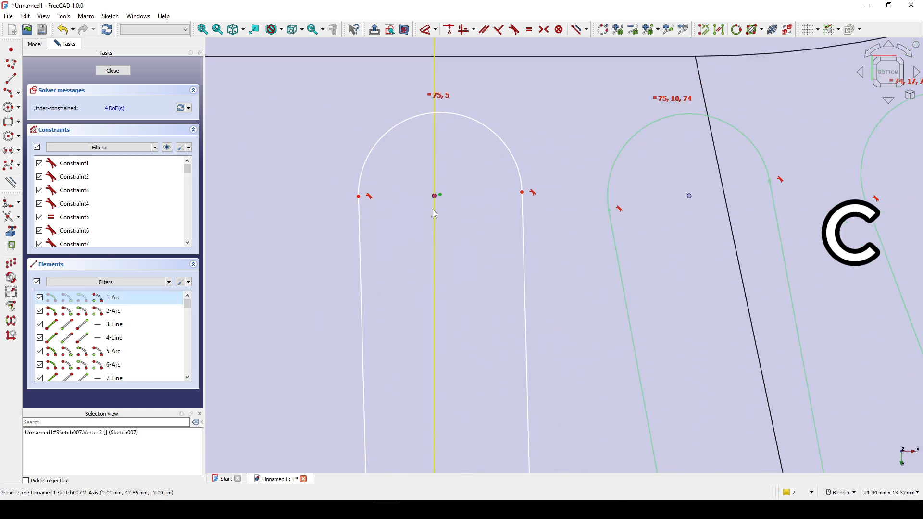
left_click(435, 200)
key("c")
Make the outer end centre of the vertical-axis slot coincident with its discretized reference point
scroll(503, 223, "down", 8)
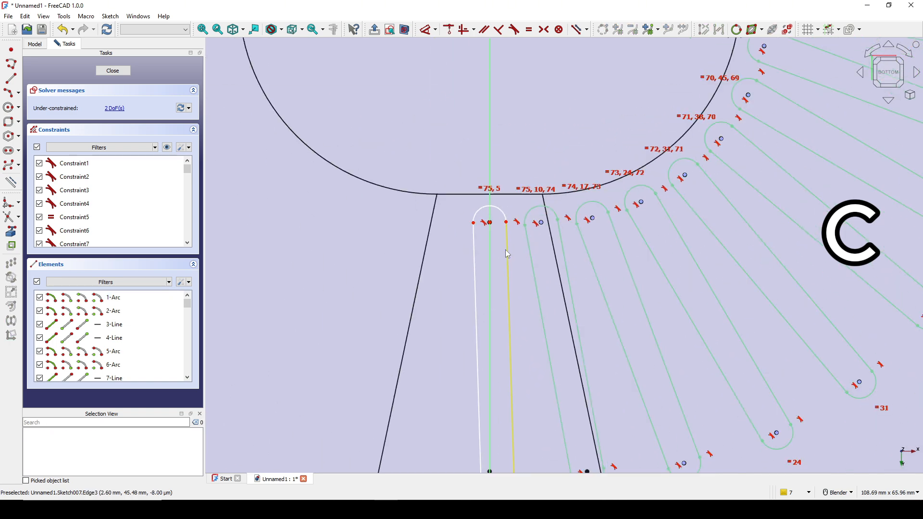
middle_click_drag(509, 386, 496, 249, "shift")
scroll(497, 250, "up", 1)
scroll(492, 268, "up", 5)
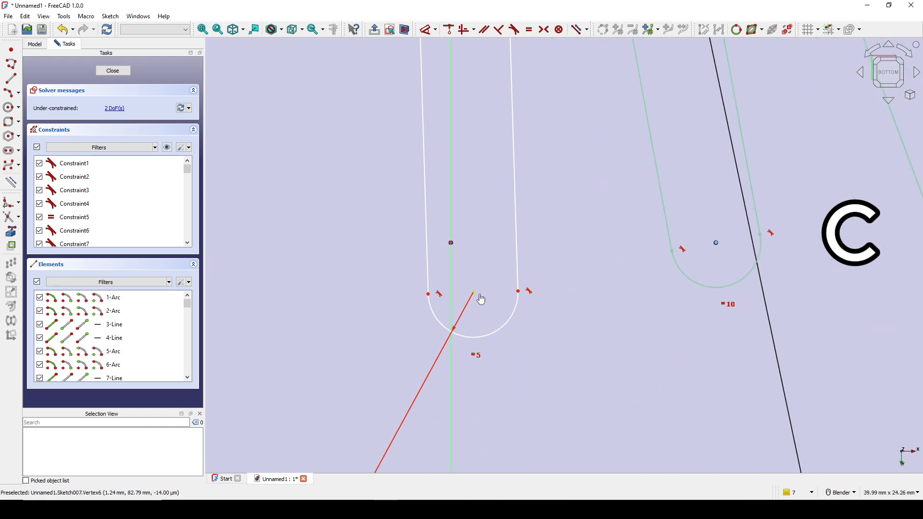
left_click(481, 298)
key("c")
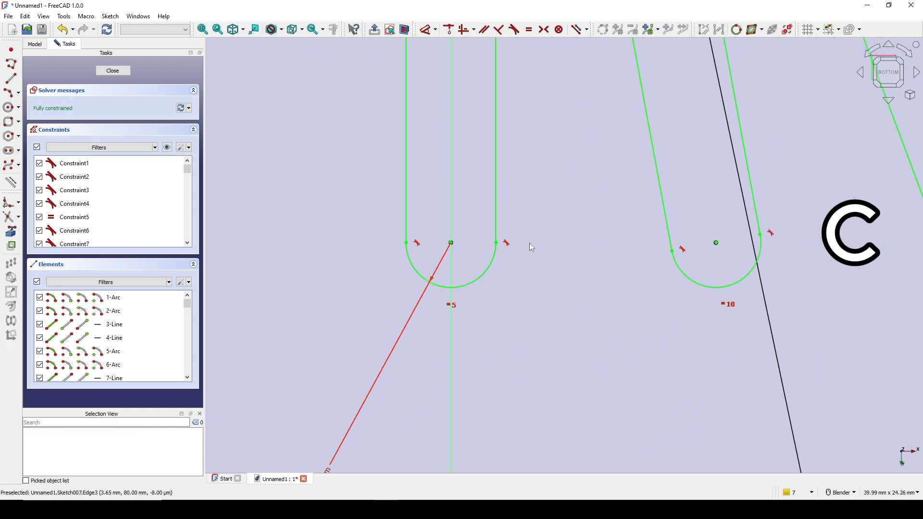
scroll(529, 244, "down", 12)
mouse_move(601, 204)
middle_mouse_down("shift")
mouse_move(560, 247)
mouse_move(604, 232)
middle_mouse_up("shift")
scroll(559, 246, "up", 1)
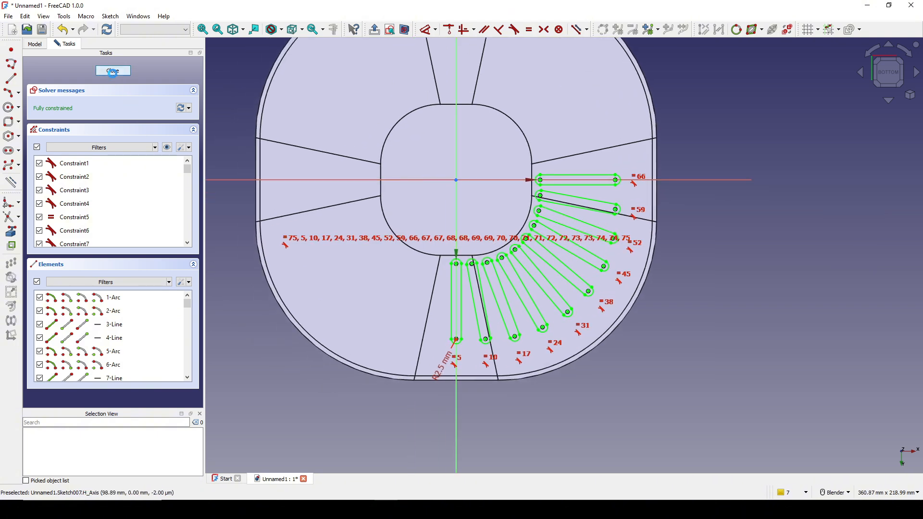
Close the slot sketch and extrude it symmetrically along its normal as a solid, 100 mm long
left_click(112, 71)
left_click(723, 186)
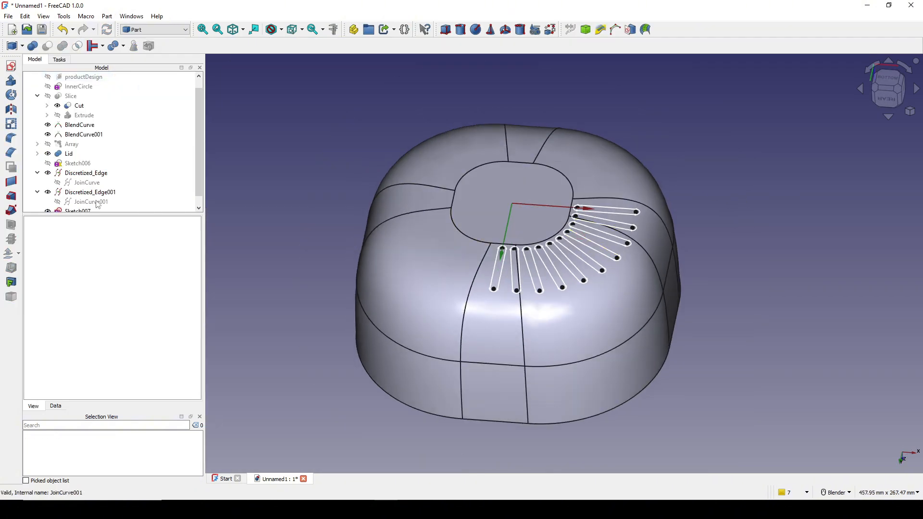
scroll(98, 204, "down", 1)
left_click(87, 203)
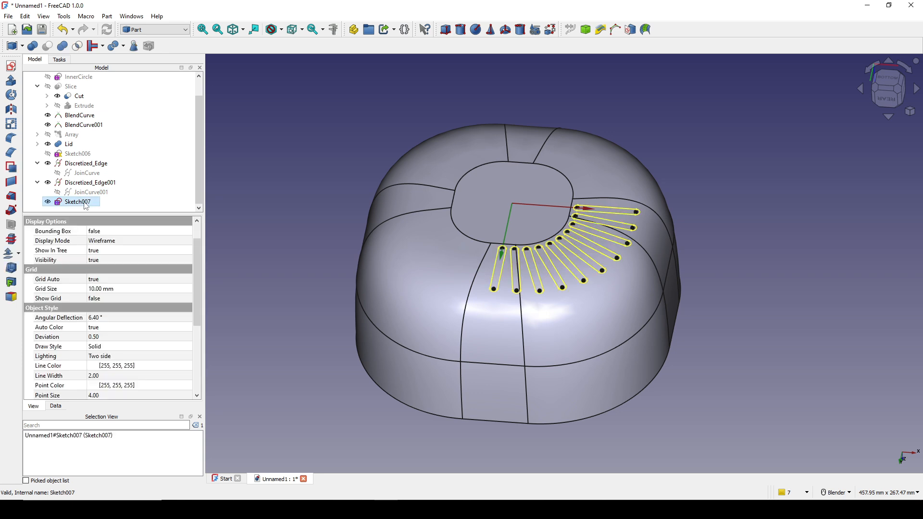
left_click(11, 81)
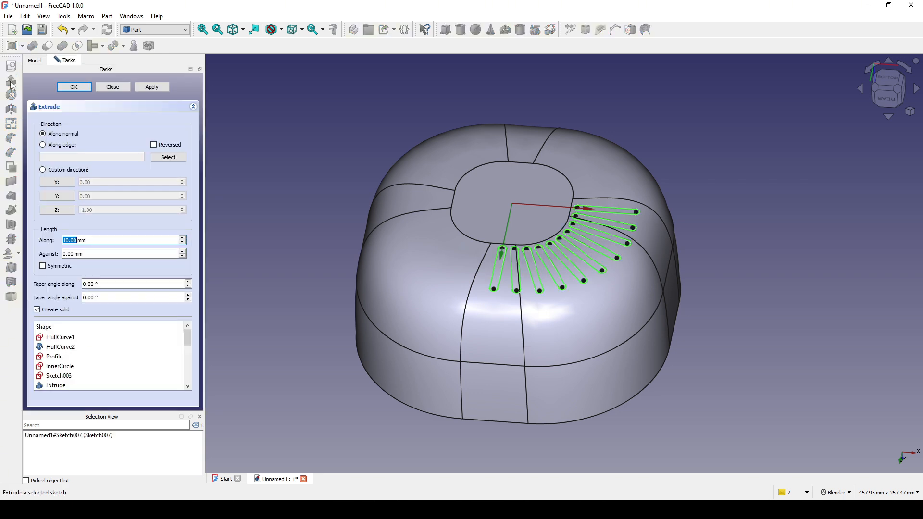
left_click(93, 240)
left_click(50, 267)
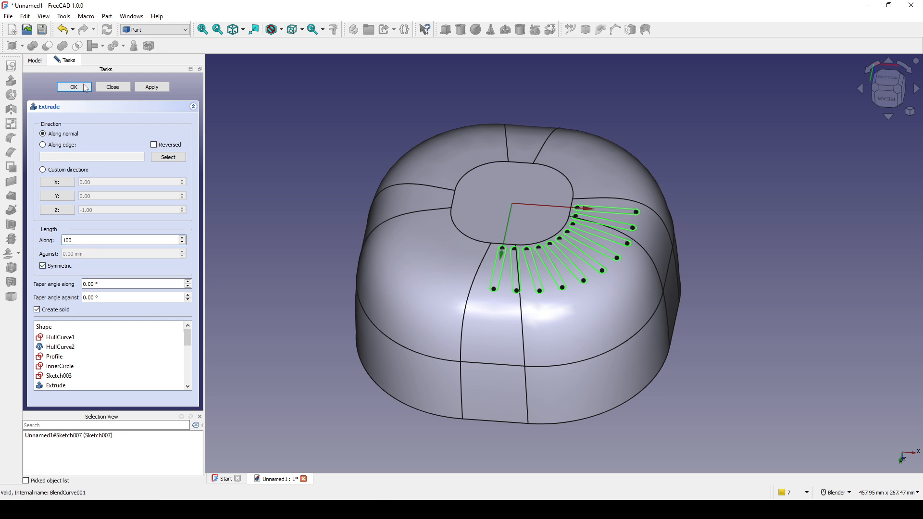
left_click(85, 88)
middle_click_drag(298, 226, 253, 235)
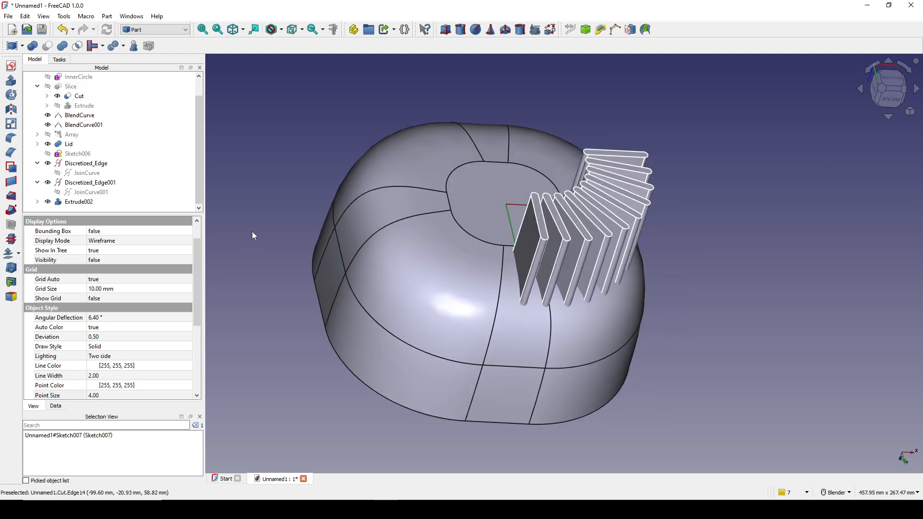
Mirror the extruded slot fan across the XZ plane
left_click(81, 202)
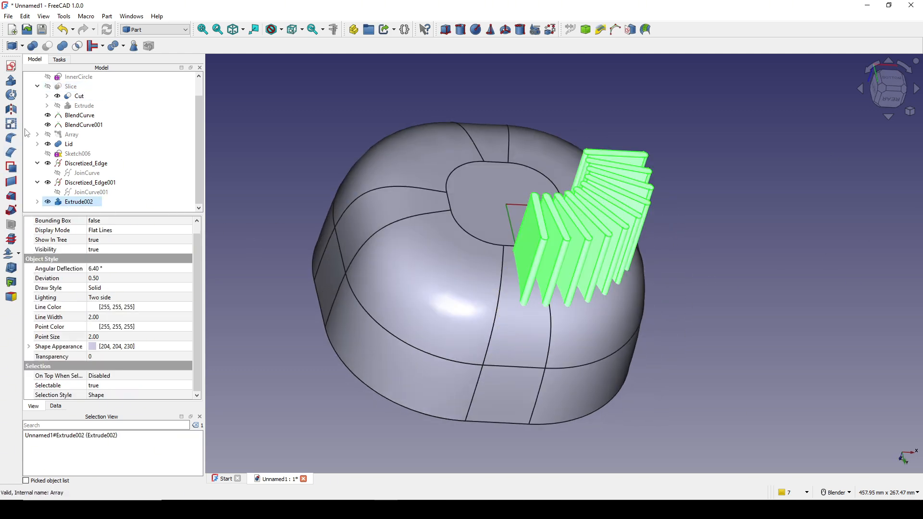
left_click(12, 110)
left_click(99, 220)
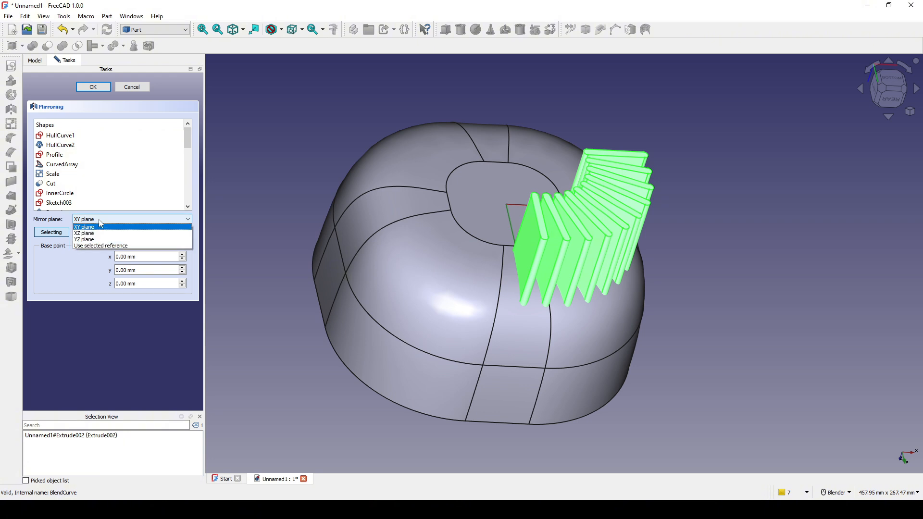
left_click(95, 234)
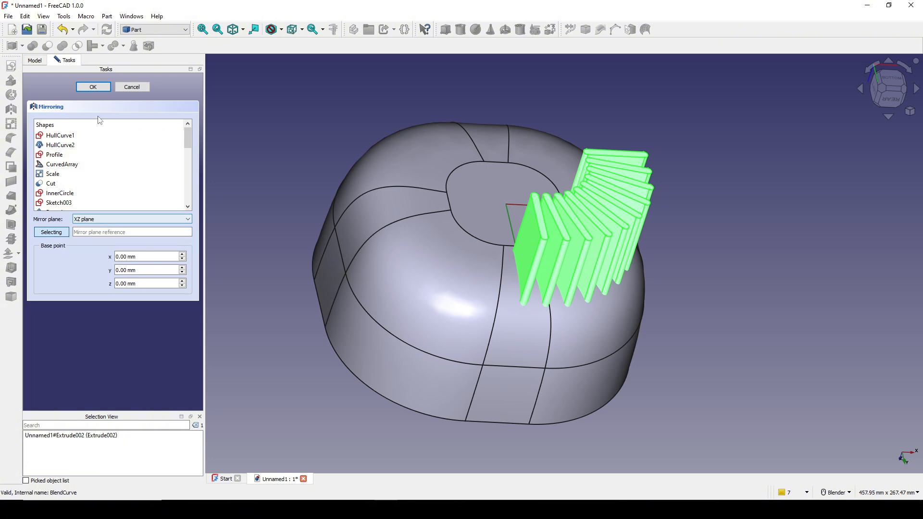
left_click(93, 87)
middle_click_drag(498, 278, 471, 269)
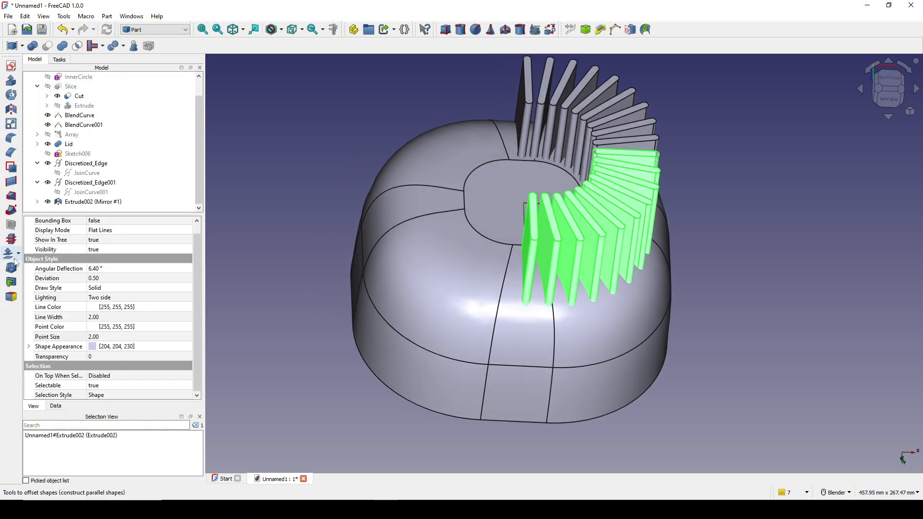
Mirror both the original slot fan and its mirrored copy across the YZ plane
left_click(37, 202)
left_click(82, 192)
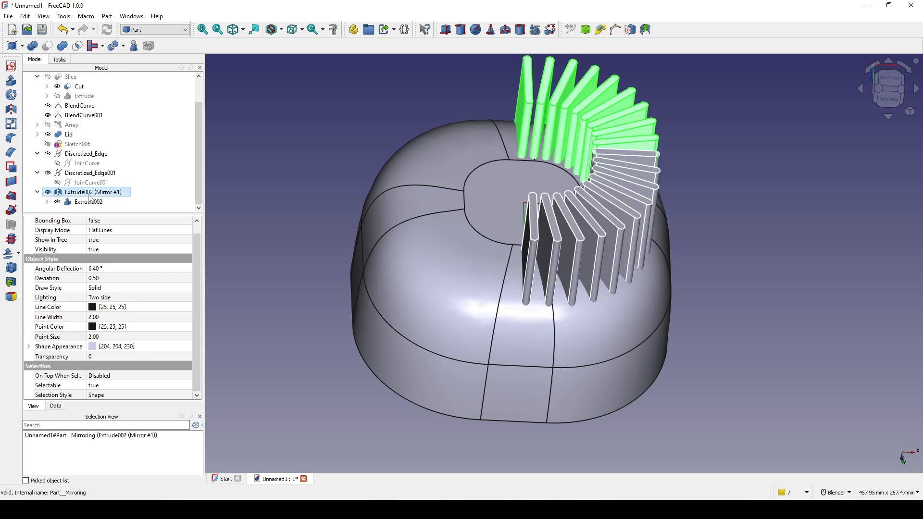
left_click(82, 202, "ctrl")
left_click(10, 109)
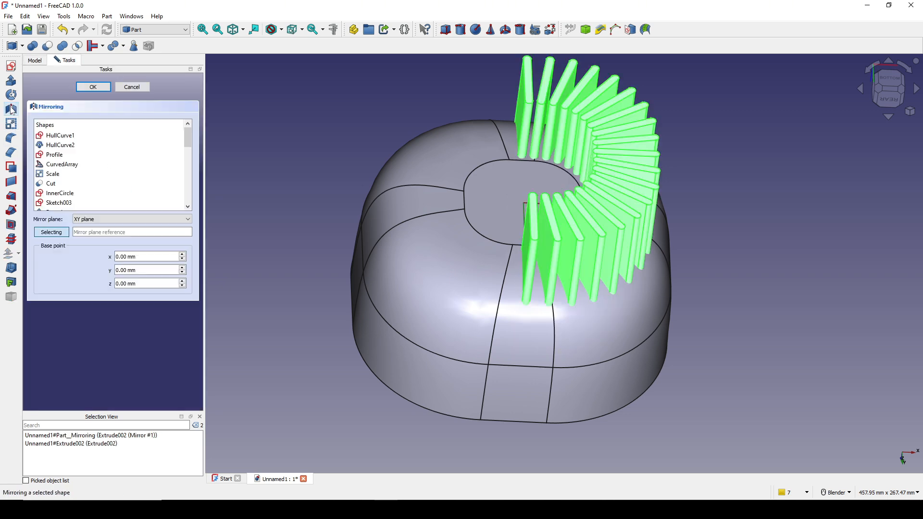
left_click(109, 219)
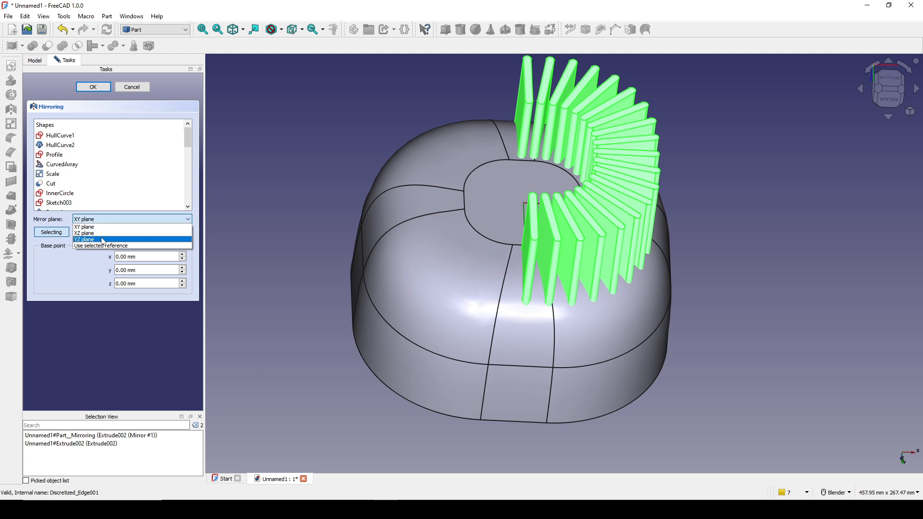
left_click(113, 238)
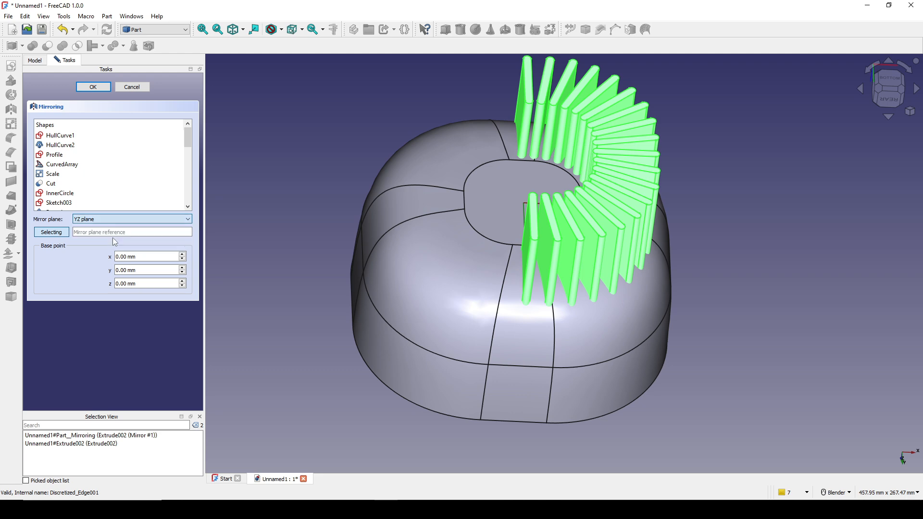
left_click(92, 86)
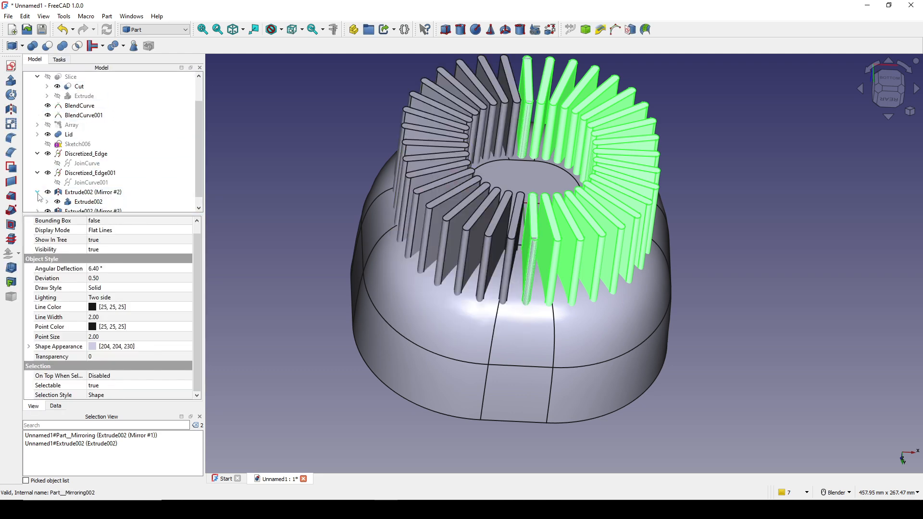
Fuse the four slot fans, the original and its three mirrored copies, into a single union
left_click(38, 210)
left_click(88, 173)
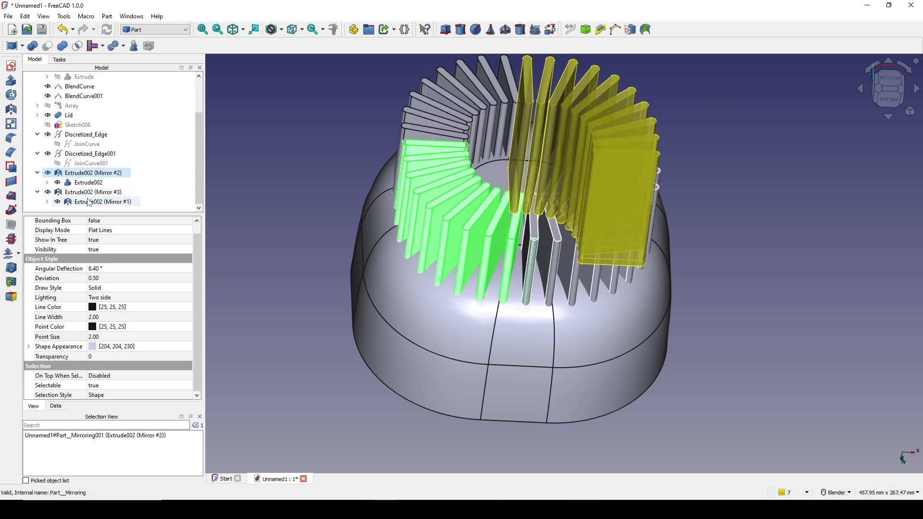
left_click(89, 202, "shift")
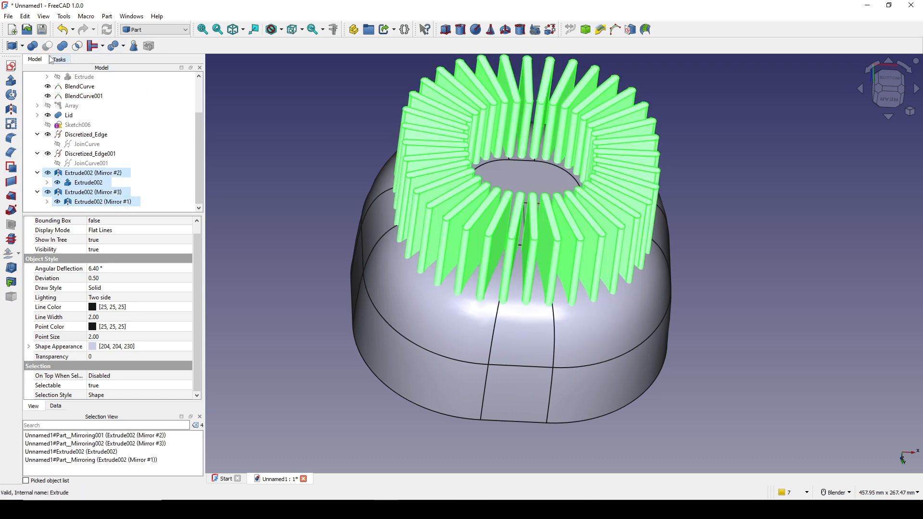
left_click(64, 47)
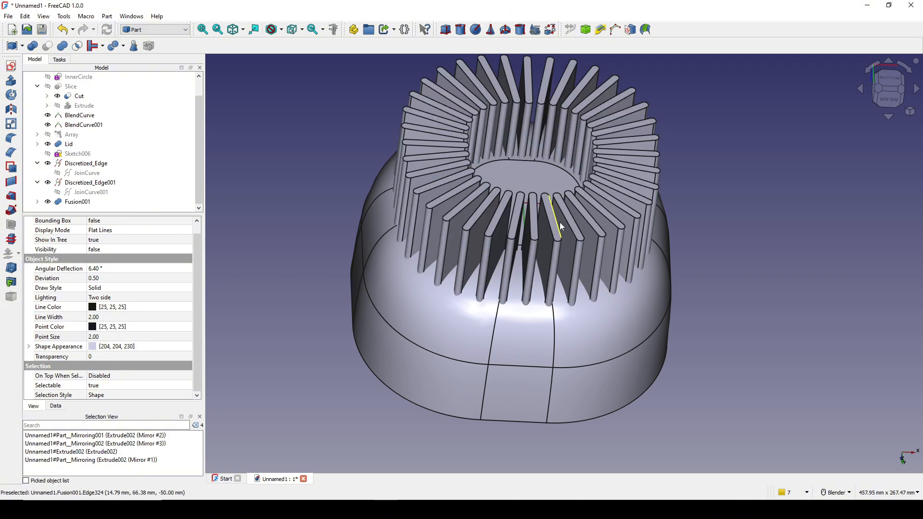
Cut the fused slot ring out of the container body's rounded base
middle_click_drag(639, 264, 625, 308)
left_click(541, 331)
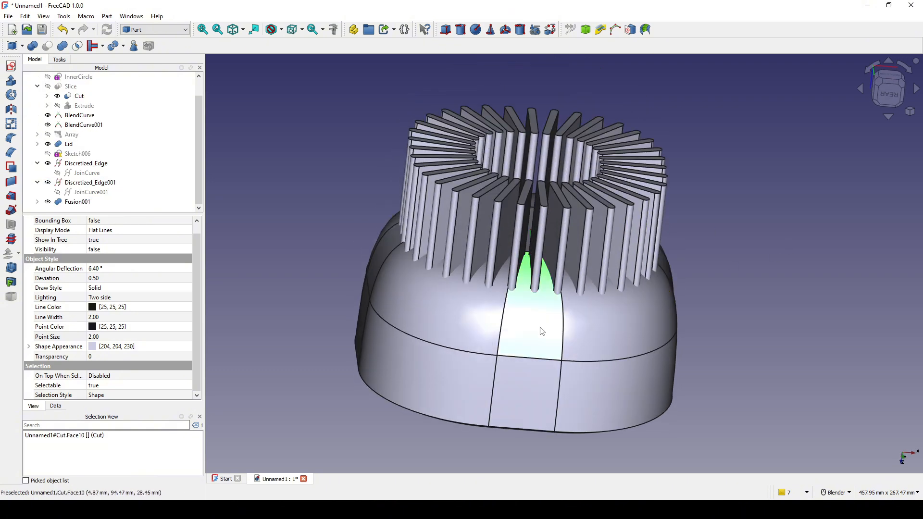
left_click(479, 212, "ctrl")
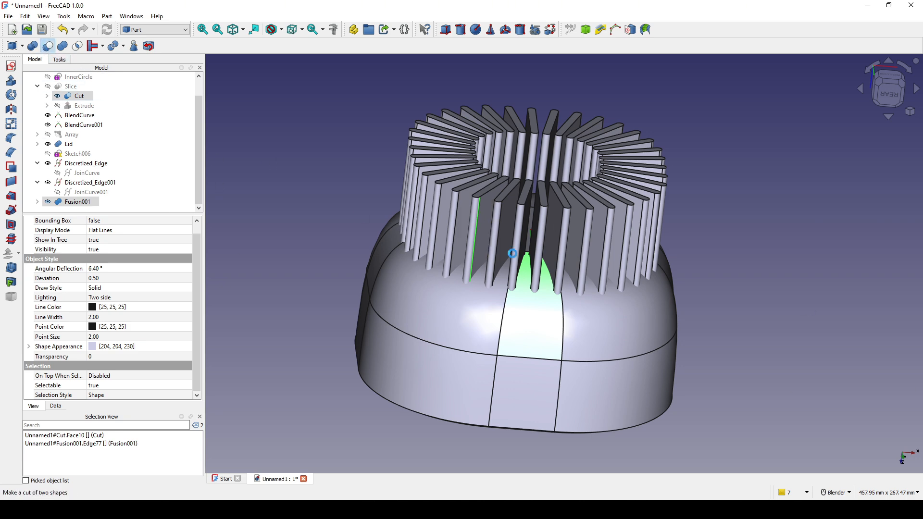
middle_click_drag(582, 254, 664, 269)
left_click(711, 271)
scroll(663, 269, "up", 4)
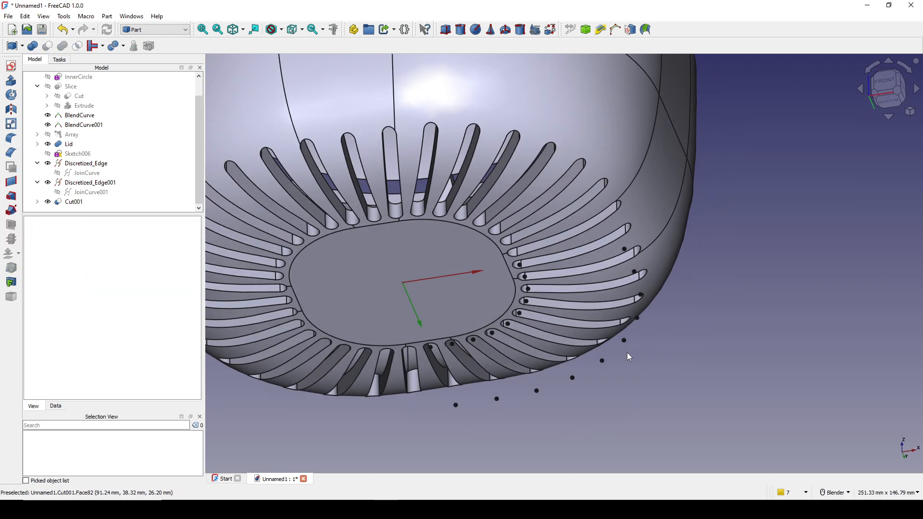
Hide both sets of discretized reference points around the slotted base
left_click(624, 340)
middle_click_drag(656, 348, 679, 358)
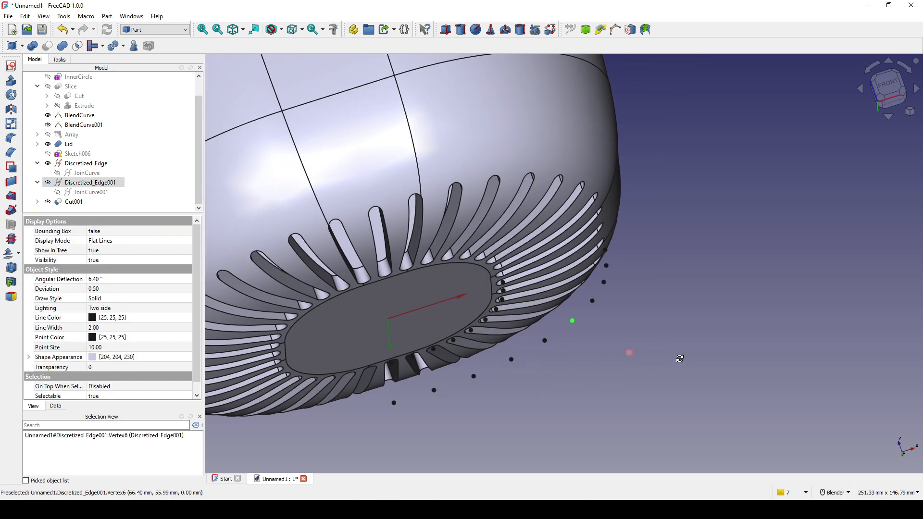
scroll(551, 364, "up", 3)
middle_click_drag(481, 310, 504, 360)
left_click(436, 262)
left_click(439, 263)
key("space")
scroll(514, 278, "down", 5)
left_click(544, 278)
scroll(395, 247, "up", 2)
left_click(505, 252)
left_click(502, 356)
key("space")
key("space")
Open the profile sketch behind the lid's revolved dome for editing
middle_click_drag(549, 334, 620, 238)
left_click(692, 207)
scroll(672, 226, "up", 1)
scroll(587, 232, "up", 4)
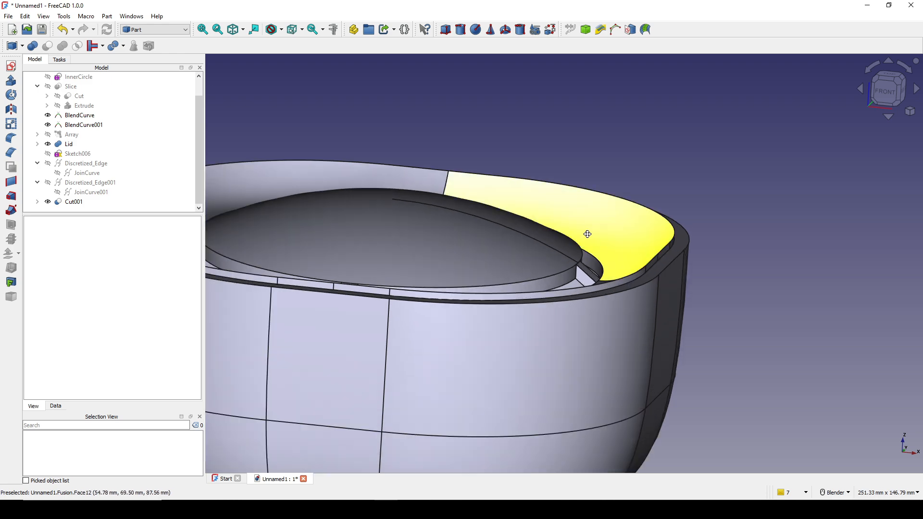
left_click(532, 245)
middle_click_drag(531, 245, 433, 222)
scroll(509, 217, "down", 2)
middle_click_drag(508, 217, 488, 216)
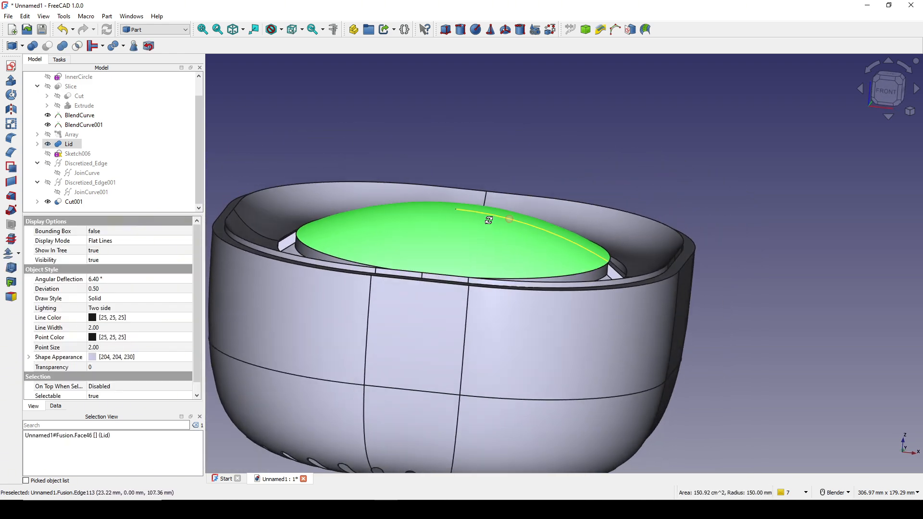
left_click(37, 145)
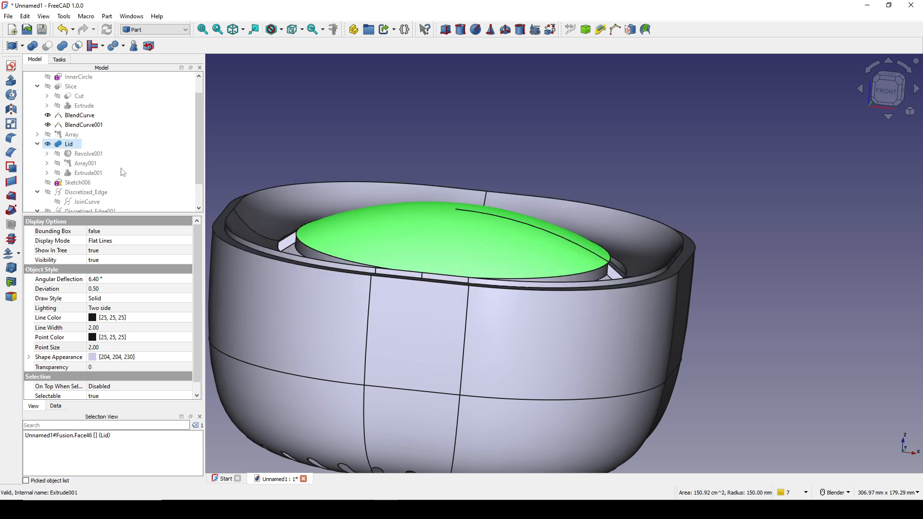
left_click(46, 154)
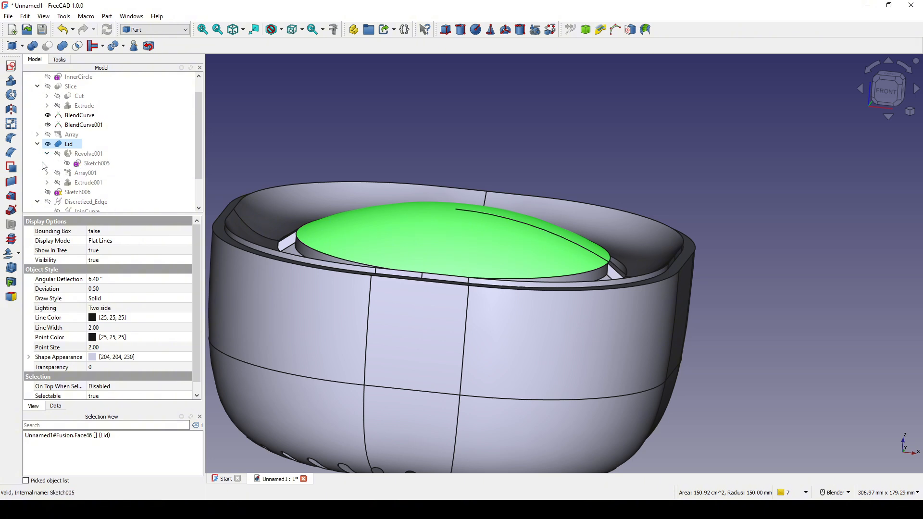
double_click(91, 164)
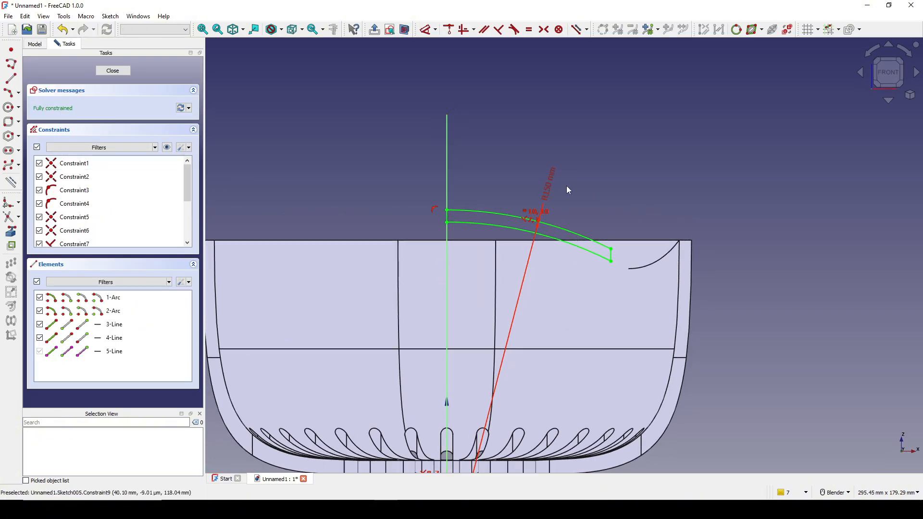
Set the radius of the lid profile's arc to 160 mm
double_click(544, 189)
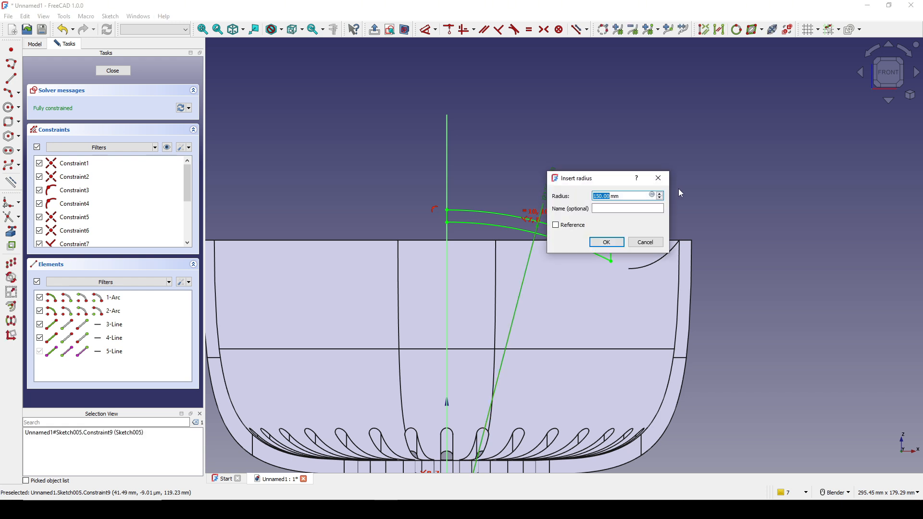
type("1")
type("50")
key("Return")
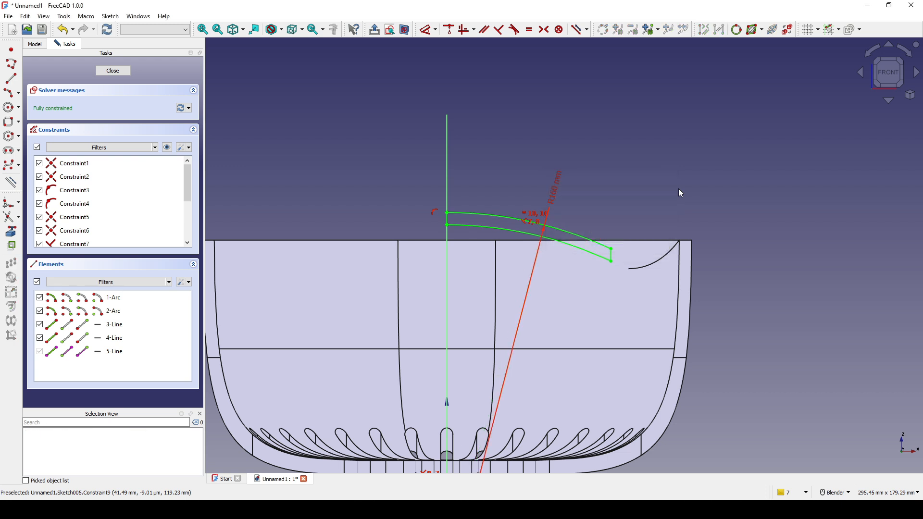
Set the radius of the lid profile's arc to 170 mm and close the sketch
double_click(553, 193)
type("1")
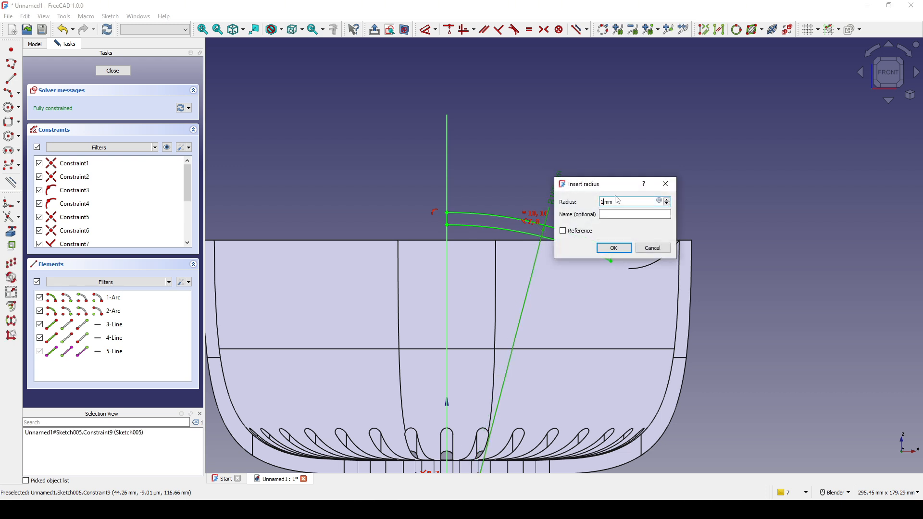
type("70")
key("Return")
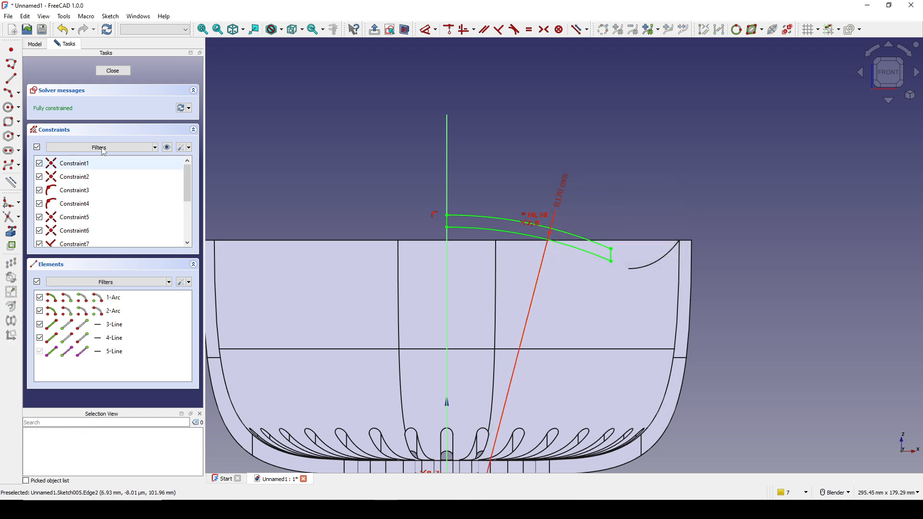
left_click(112, 71)
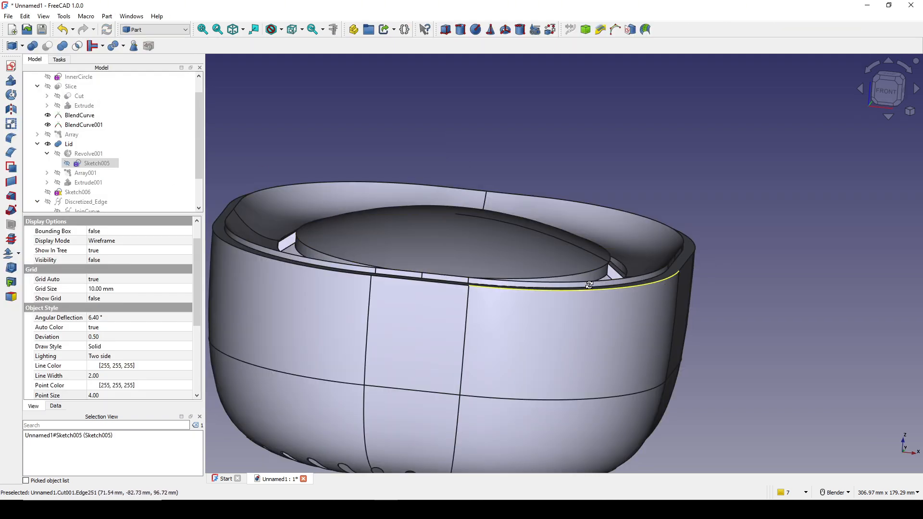
Examine the reshaped lid dome and its fit inside the container rim from several angles
middle_click_drag(589, 284, 546, 303)
left_click(798, 275)
scroll(798, 276, "down", 5)
middle_click_drag(789, 276, 646, 295)
scroll(540, 269, "up", 3)
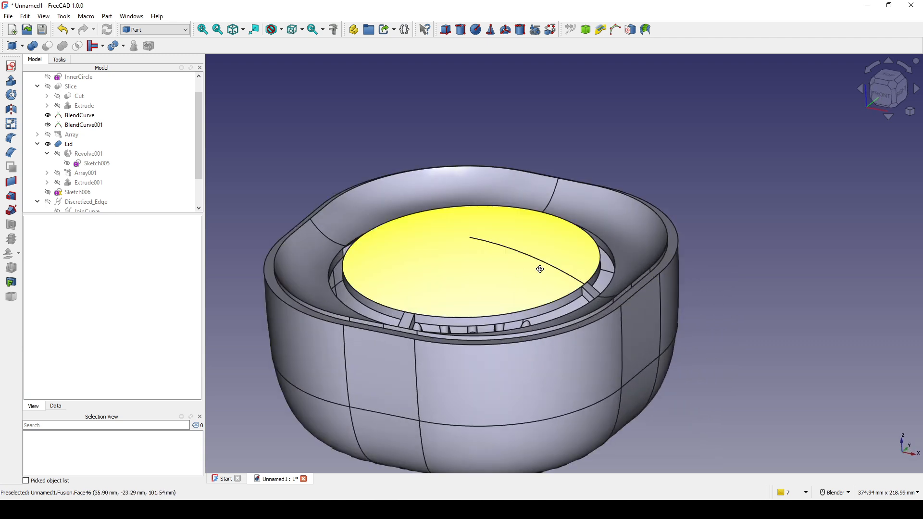
middle_click_drag(540, 269, 550, 266, "shift")
middle_click_drag(529, 274, 514, 241)
scroll(730, 239, "down", 2)
middle_click_drag(730, 240, 759, 283)
scroll(80, 91, "up", 1)
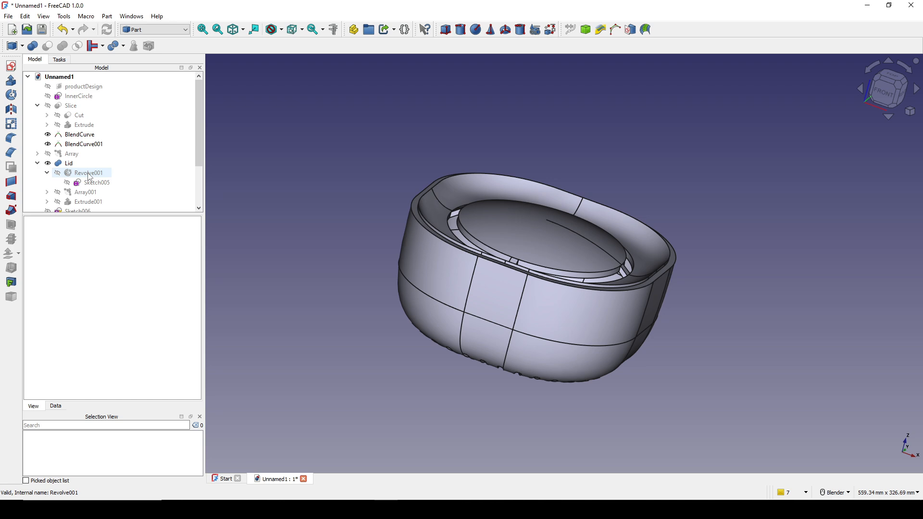
Show the productDesign reference image and view it alongside the container for comparison
left_click(78, 87)
key("space")
scroll(686, 170, "up", 1)
middle_click_drag(685, 170, 523, 235)
left_click(551, 159)
middle_click_drag(552, 159, 541, 188)
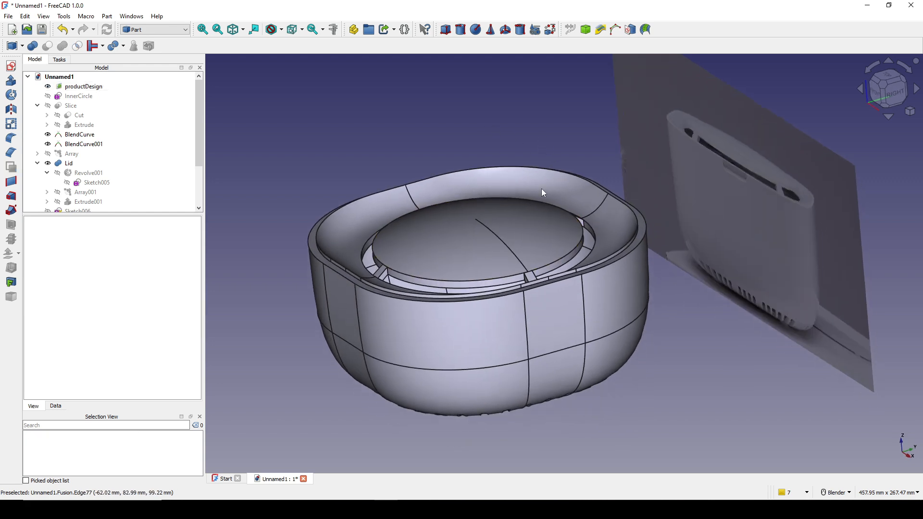
Hide the lid to inspect the container's opening, and show it again
left_click(510, 232)
key("space")
middle_click_drag(510, 232, 557, 262)
key("space")
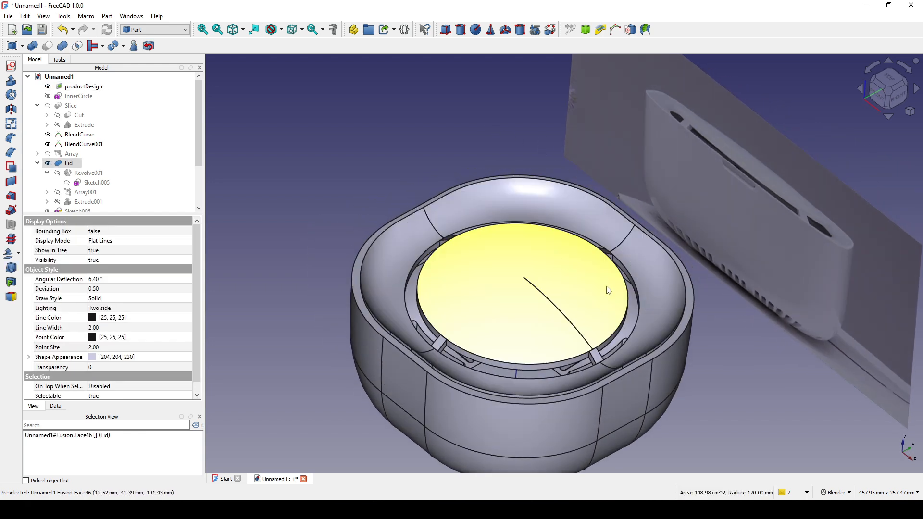